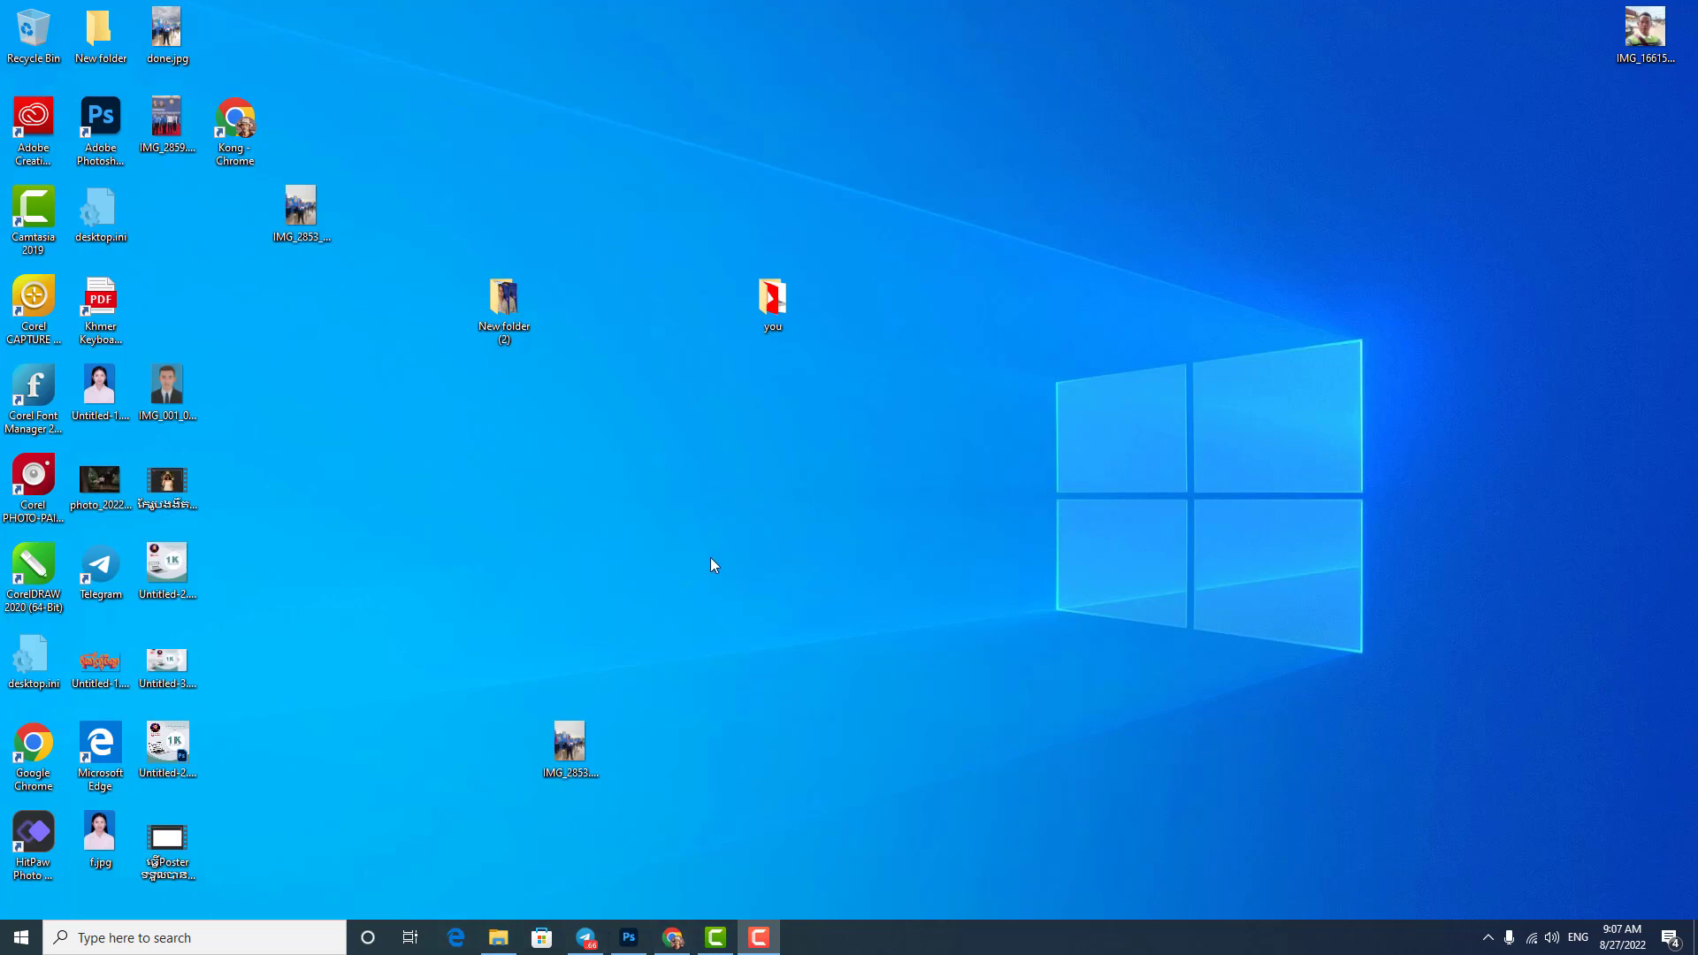
# Hide the Telegram chat, then open New folder (2) on the desktop and maximize it
pyautogui.click(586, 937)
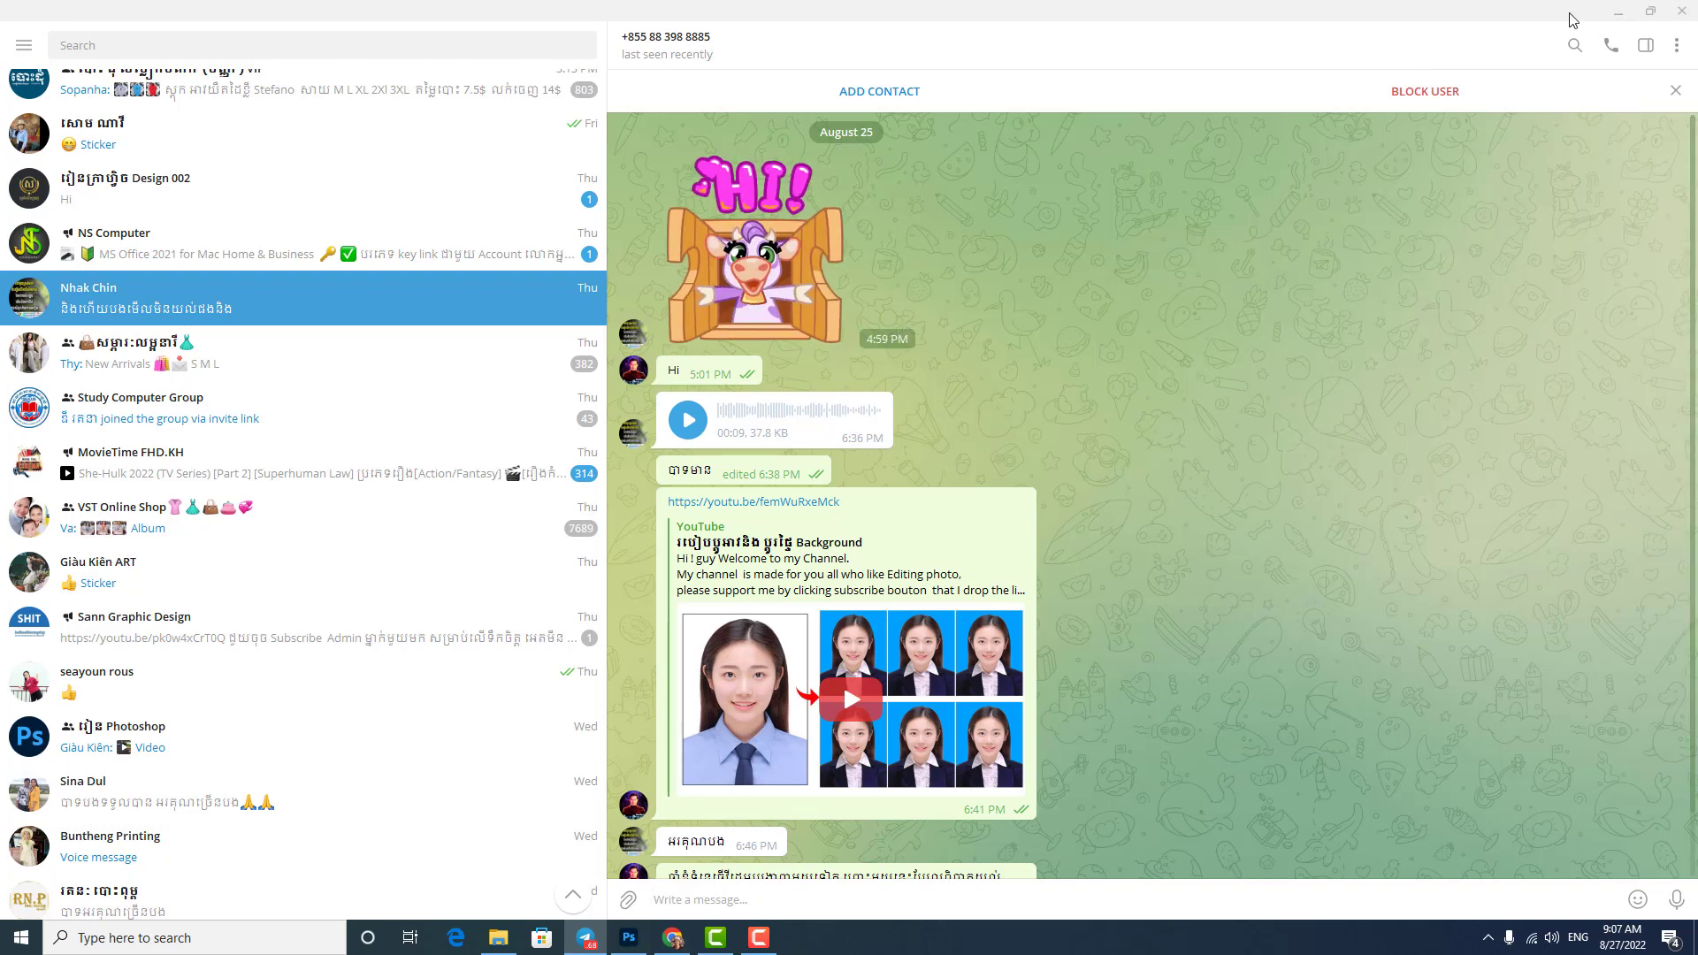
pyautogui.click(1611, 20)
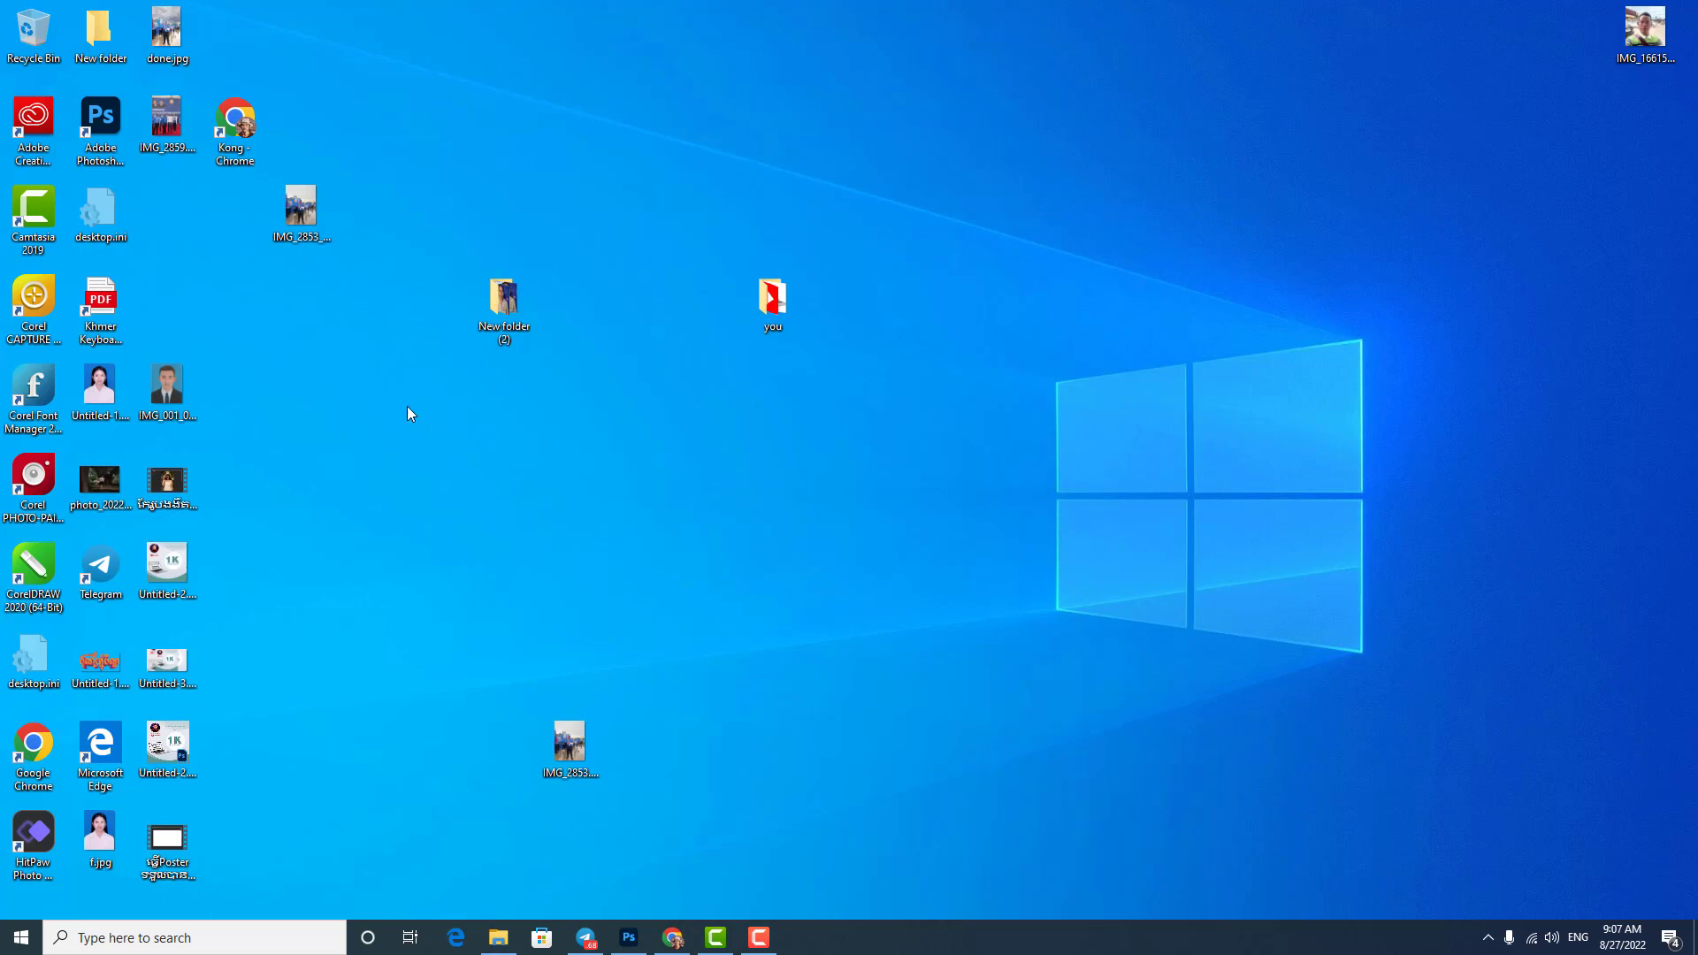
pyautogui.doubleClick(504, 300)
pyautogui.click(994, 132)
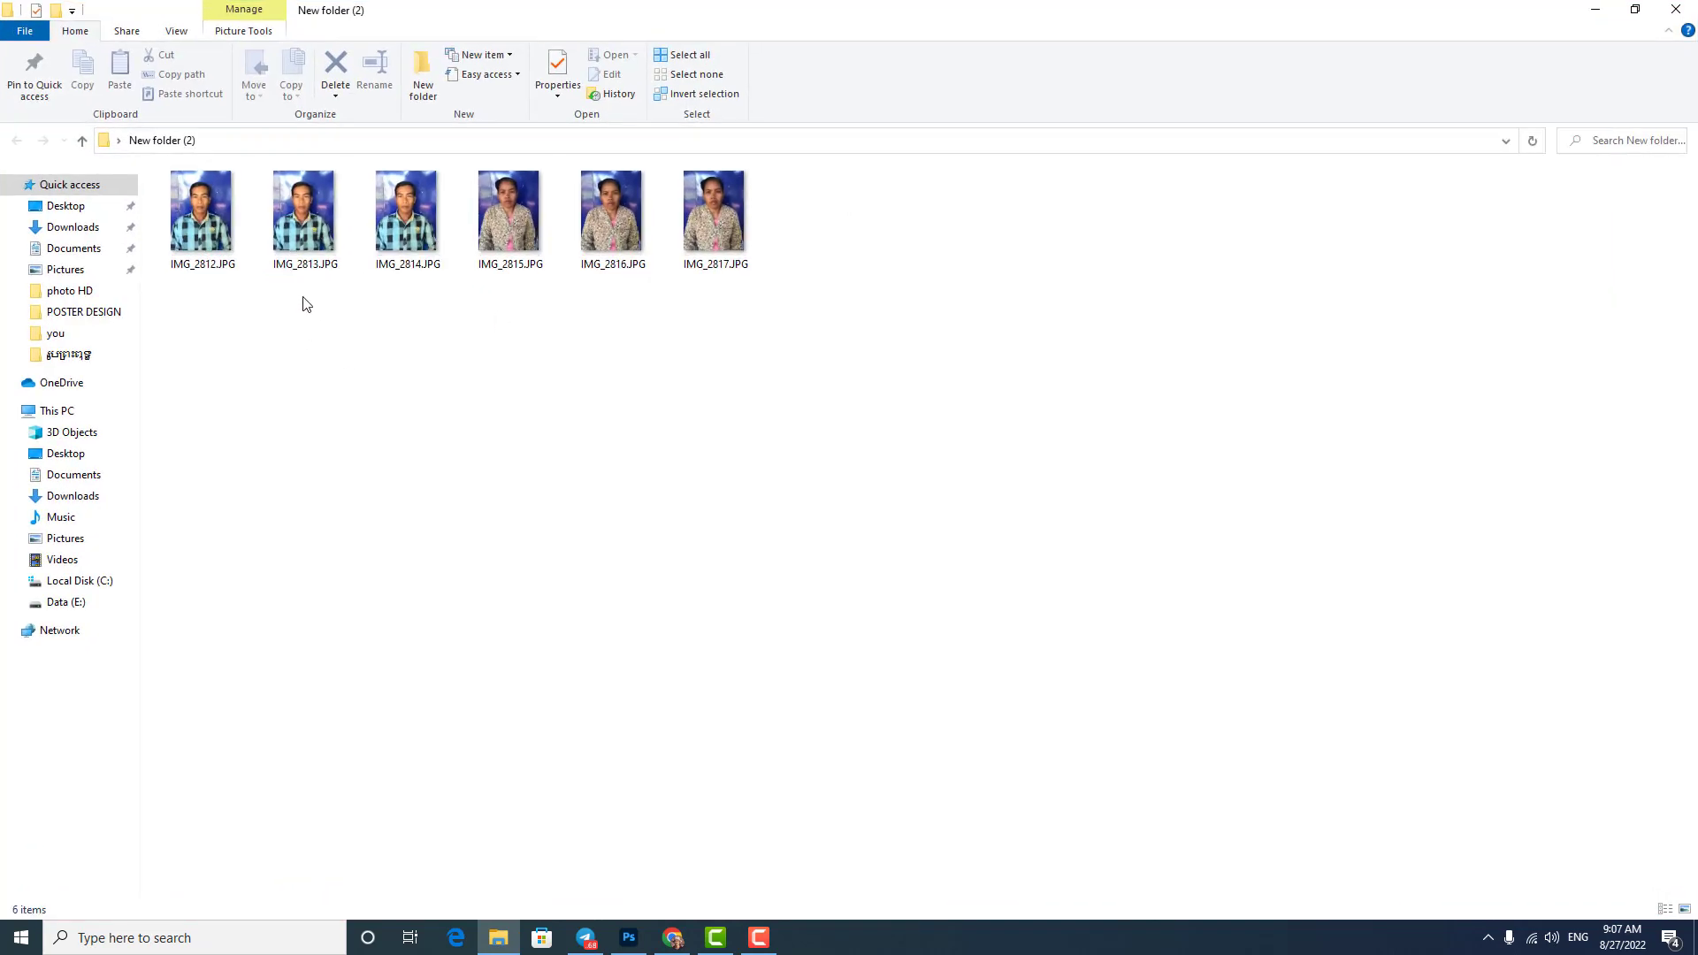
# Show the folder's portrait photos as extra-large thumbnails
pyautogui.keyDown('ctrl'); pyautogui.scroll(2, 305, 297); pyautogui.keyUp('ctrl')
pyautogui.keyDown('ctrl'); pyautogui.scroll(2, 307, 290); pyautogui.keyUp('ctrl')
pyautogui.keyDown('ctrl'); pyautogui.scroll(3, 336, 305); pyautogui.keyUp('ctrl')
pyautogui.keyDown('ctrl'); pyautogui.scroll(1, 362, 317); pyautogui.keyUp('ctrl')
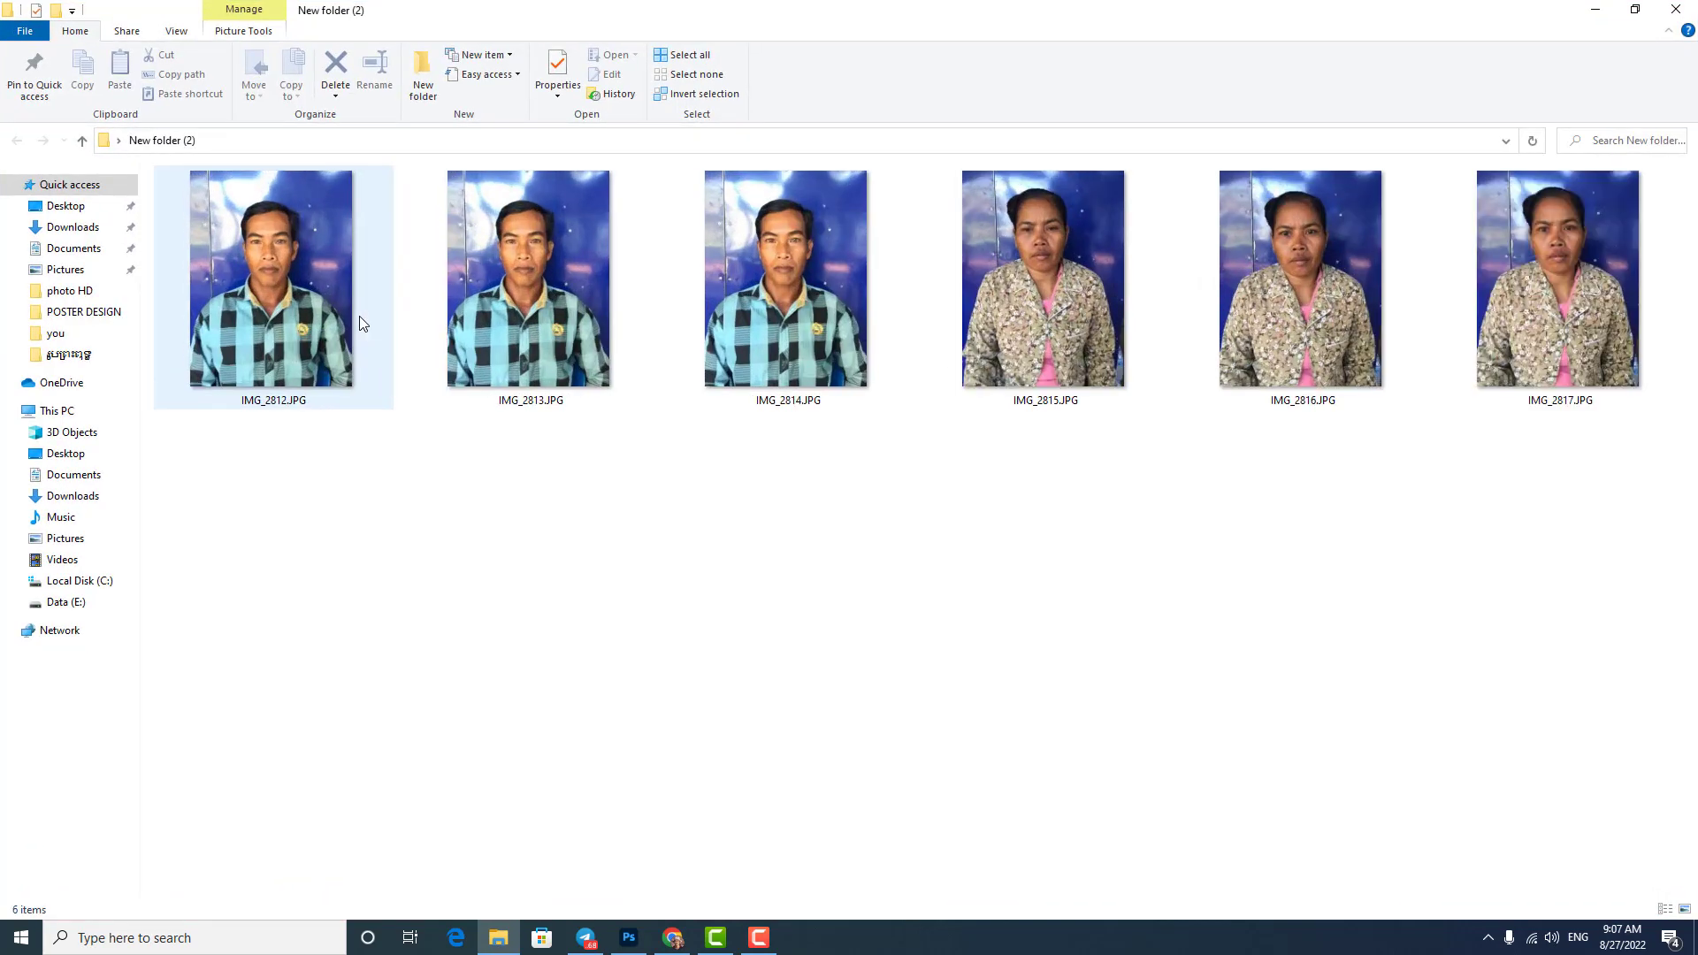
# Drag IMG_2812.JPG into Photoshop to open it as a new document
pyautogui.moveTo(283, 297); pyautogui.dragTo(355, 459)
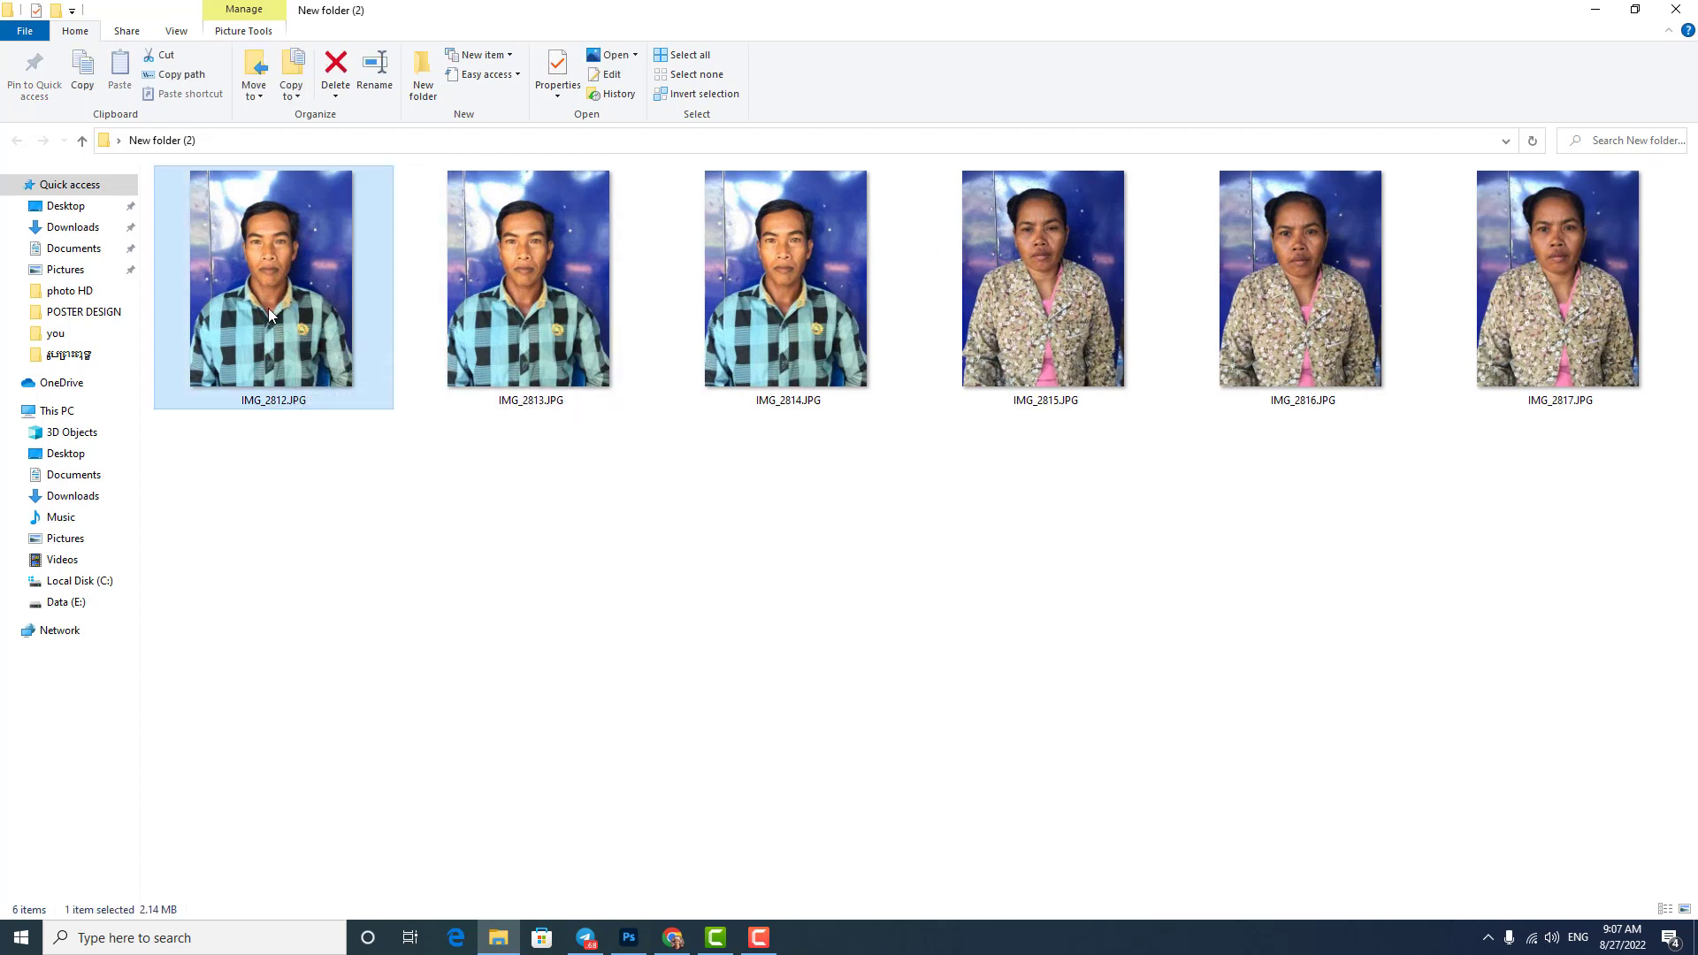
pyautogui.moveTo(268, 308); pyautogui.dragTo(657, 422)
pyautogui.moveTo(289, 314)
pyautogui.mouseDown()
pyautogui.moveTo(305, 374)
pyautogui.moveTo(236, 346)
pyautogui.mouseUp()
pyautogui.click(671, 561)
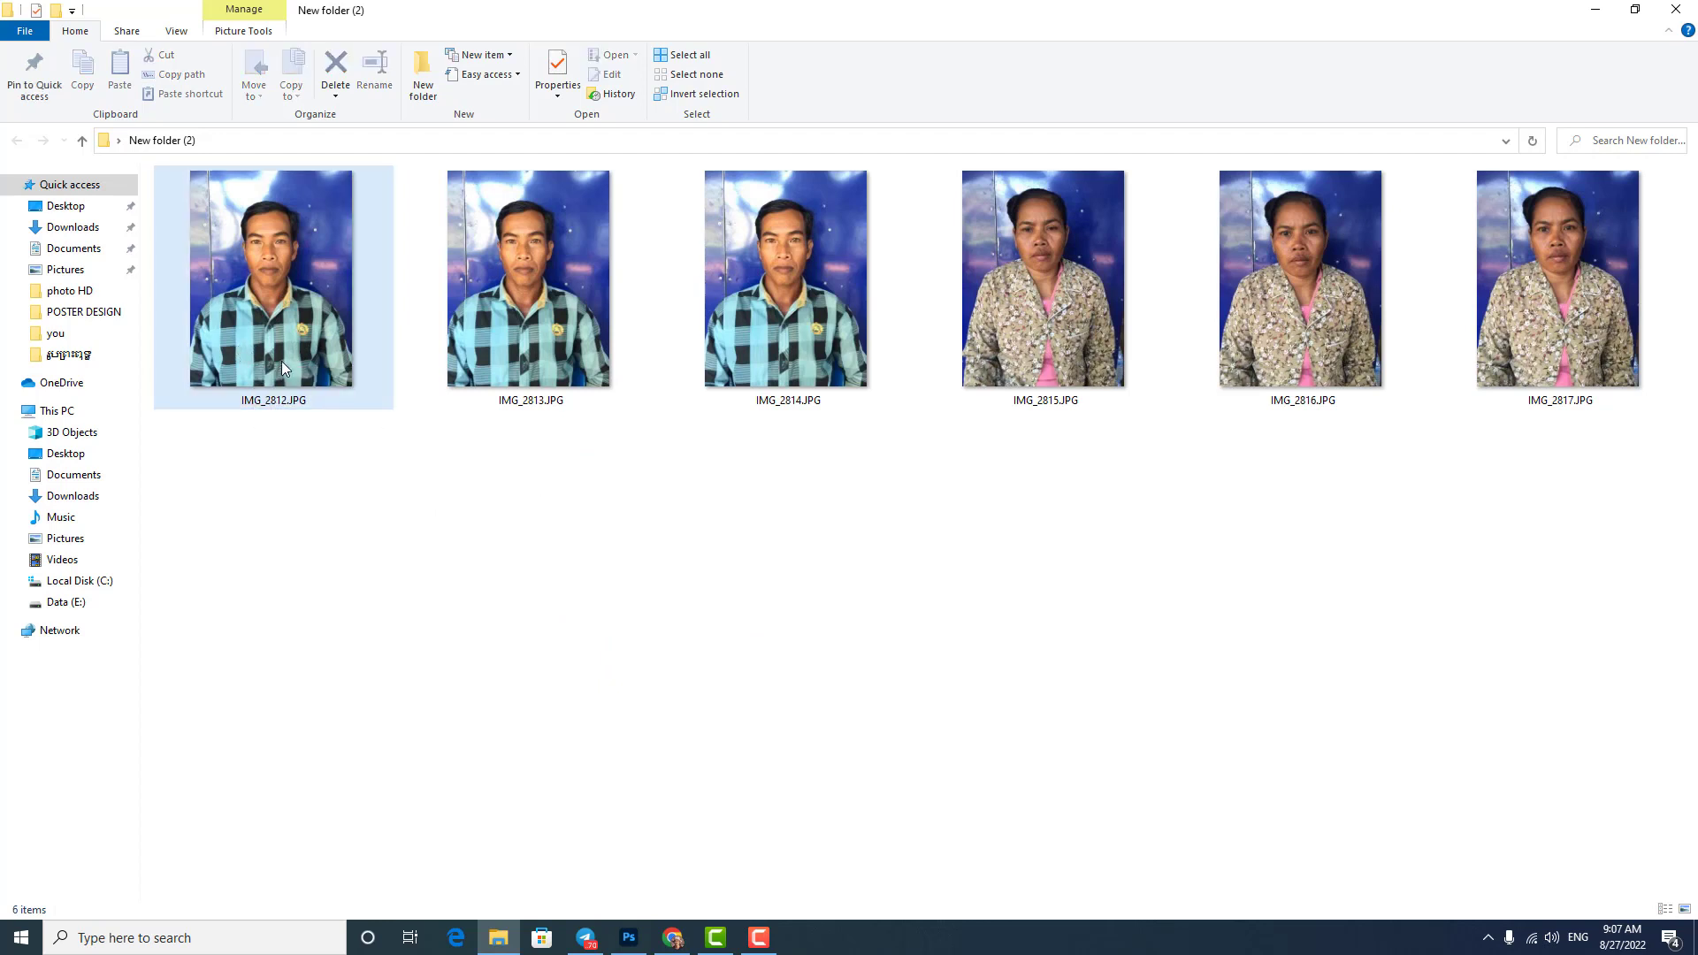
pyautogui.moveTo(270, 285)
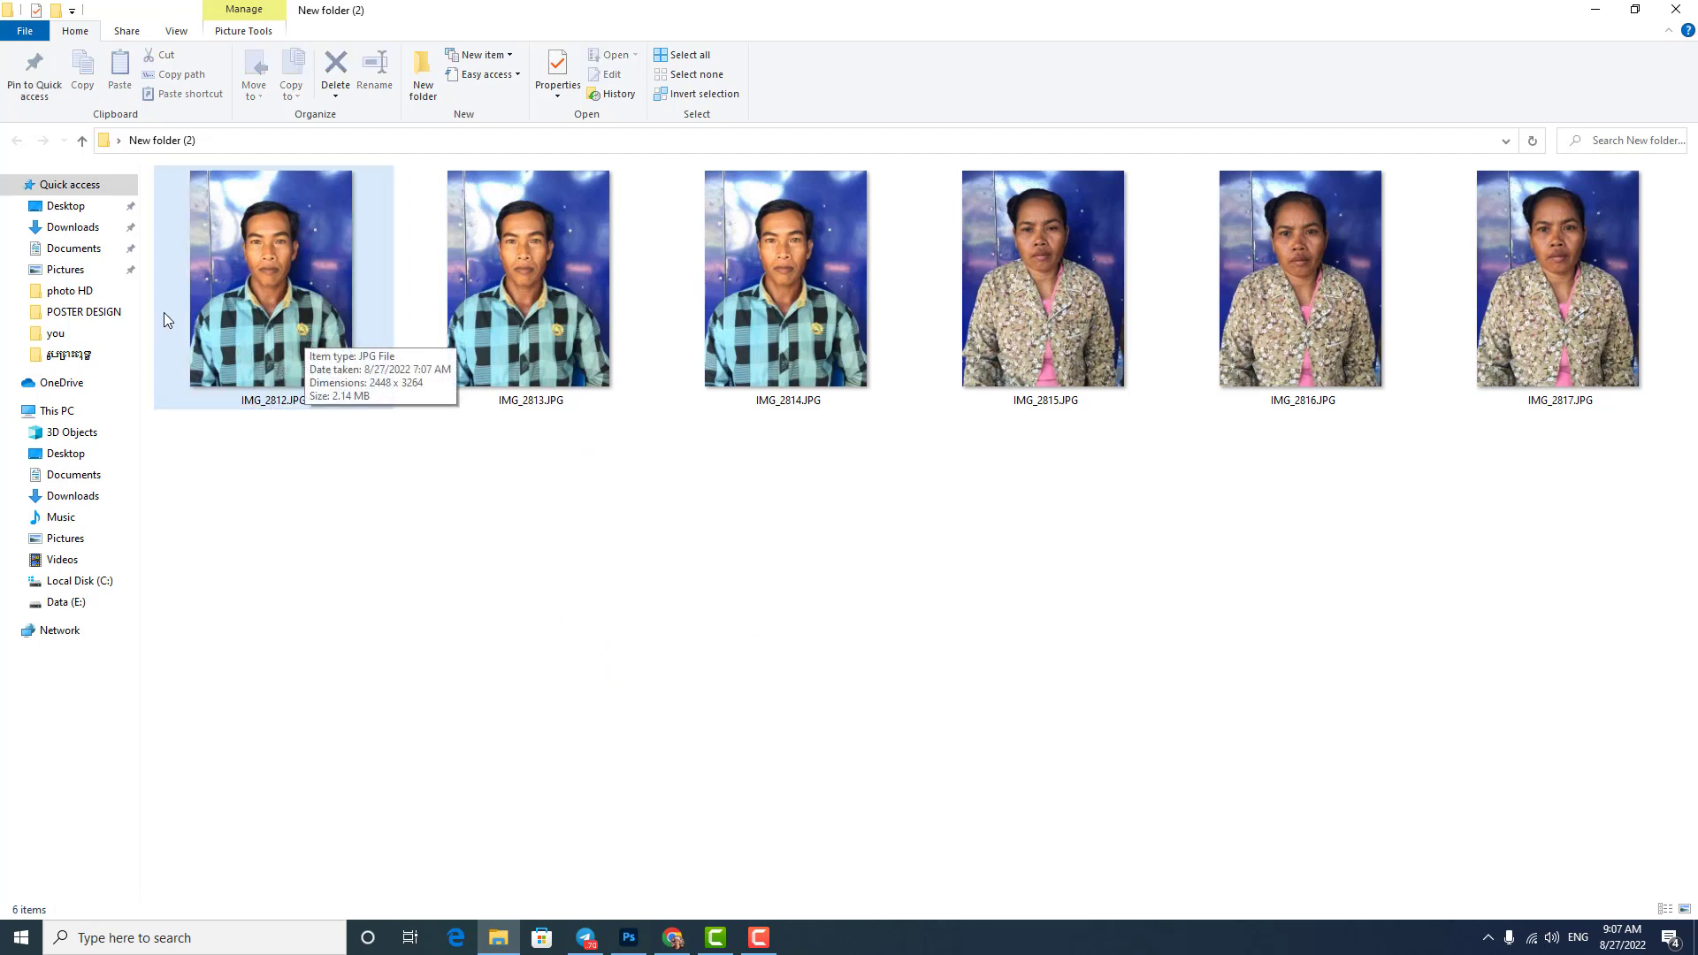
pyautogui.moveTo(315, 288)
pyautogui.mouseDown()
pyautogui.moveTo(679, 725)
pyautogui.moveTo(627, 951)
pyautogui.moveTo(1234, 416)
pyautogui.mouseUp()
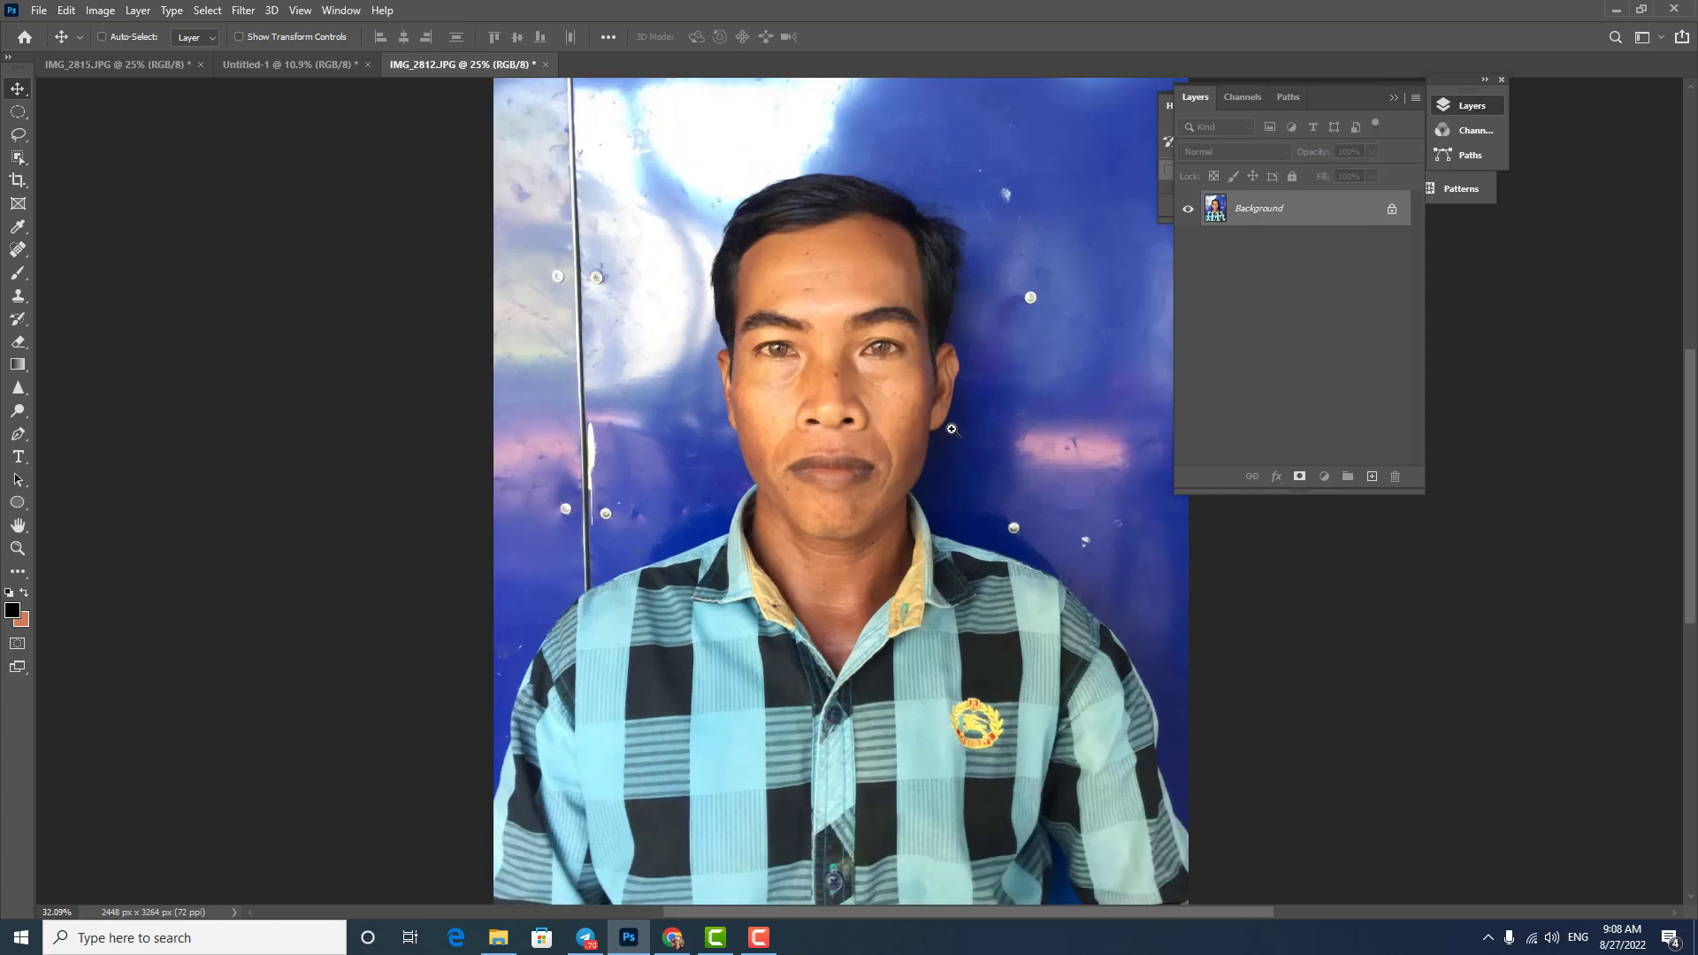
# Set the Crop tool to W x H x Resolution: 3.5 cm × 4.5 cm at 600 px/in
pyautogui.moveTo(923, 460)
pyautogui.mouseDown()
pyautogui.moveTo(943, 431)
pyautogui.moveTo(920, 433)
pyautogui.mouseUp()
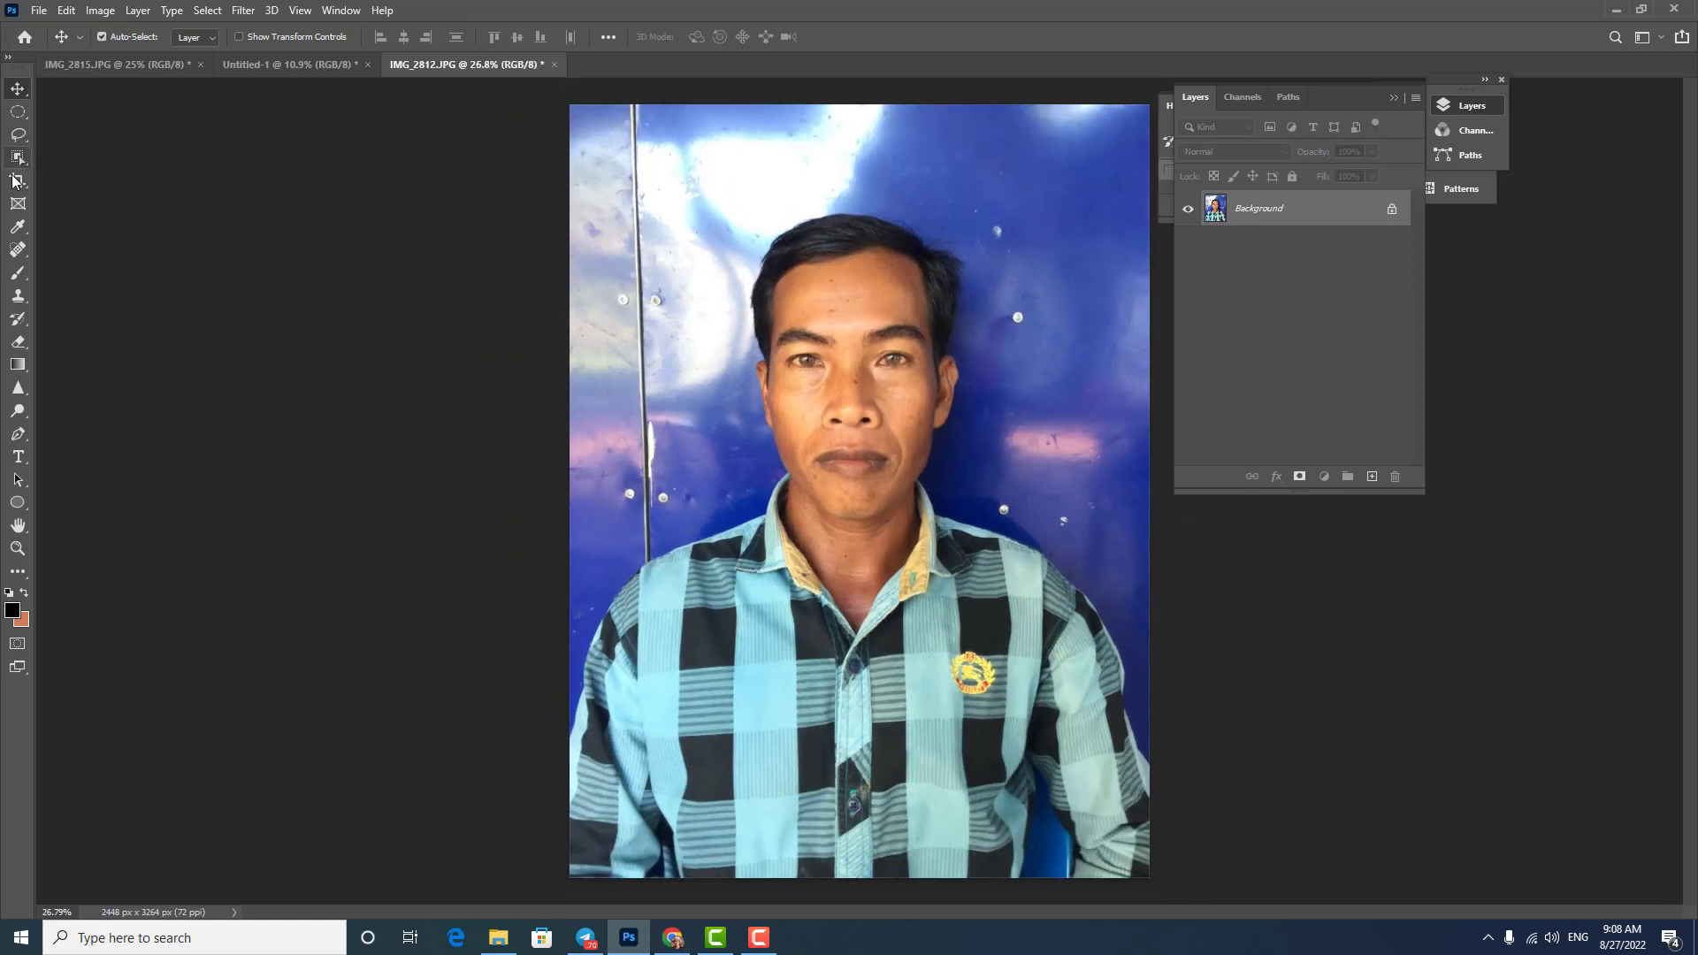
pyautogui.click(16, 180)
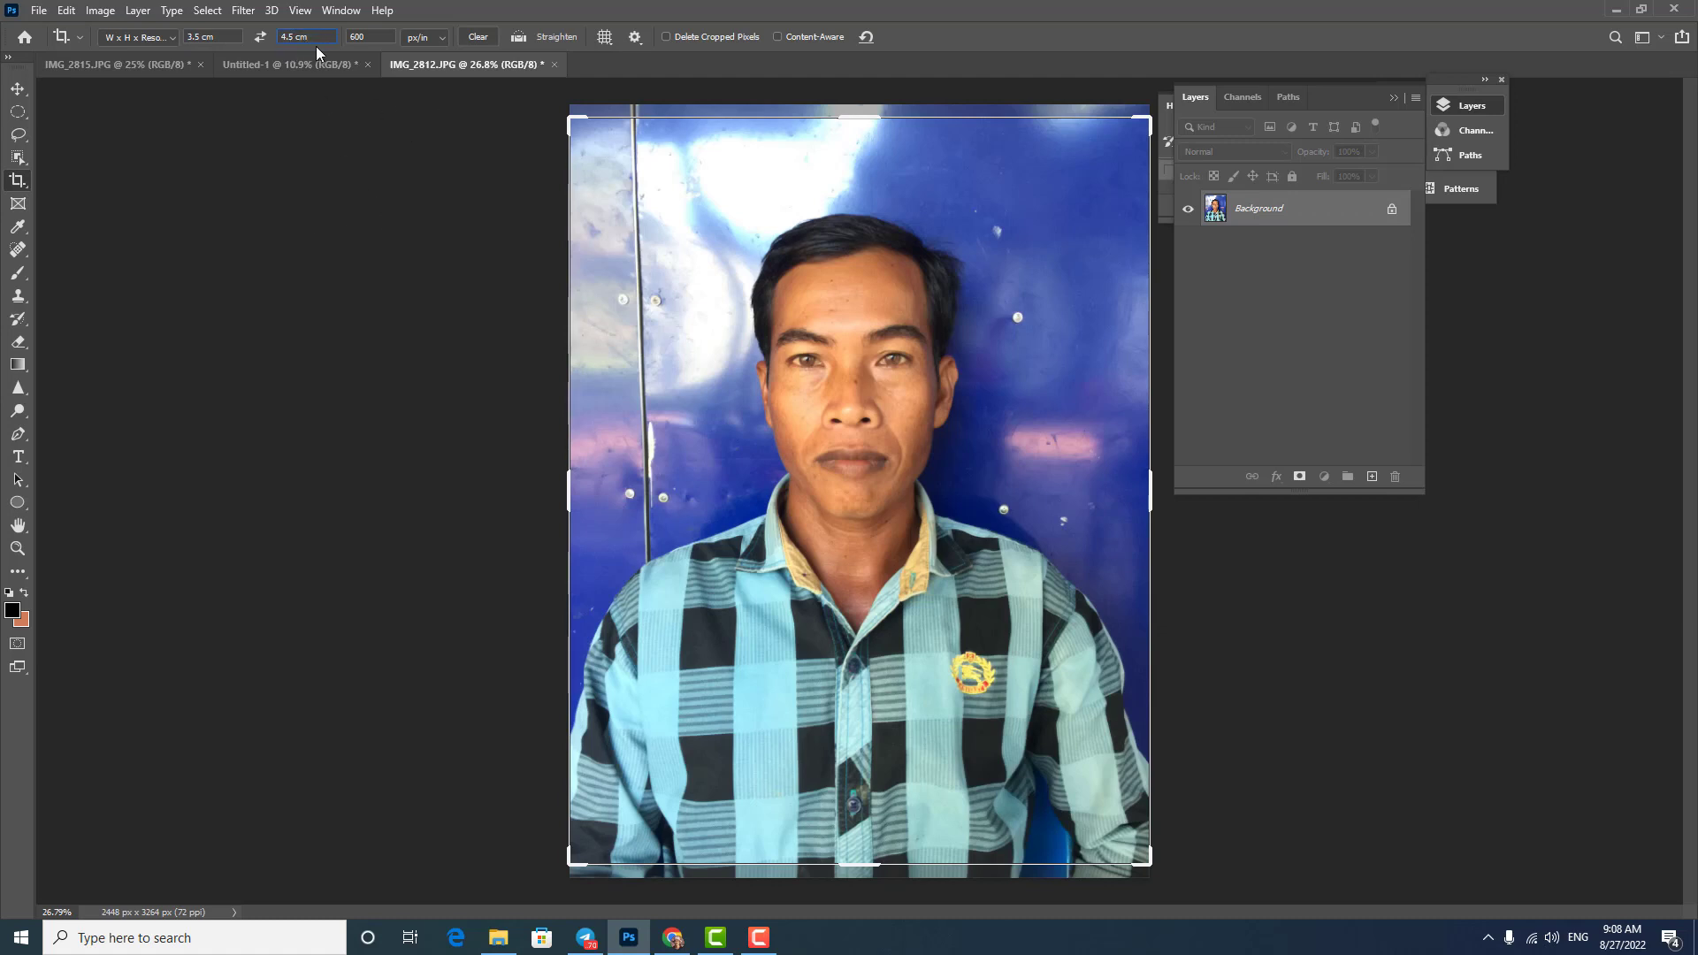
pyautogui.click(378, 38)
pyautogui.click(746, 221)
# Frame the crop around the face and shoulders and commit it
pyautogui.moveTo(1150, 115); pyautogui.dragTo(1086, 198)
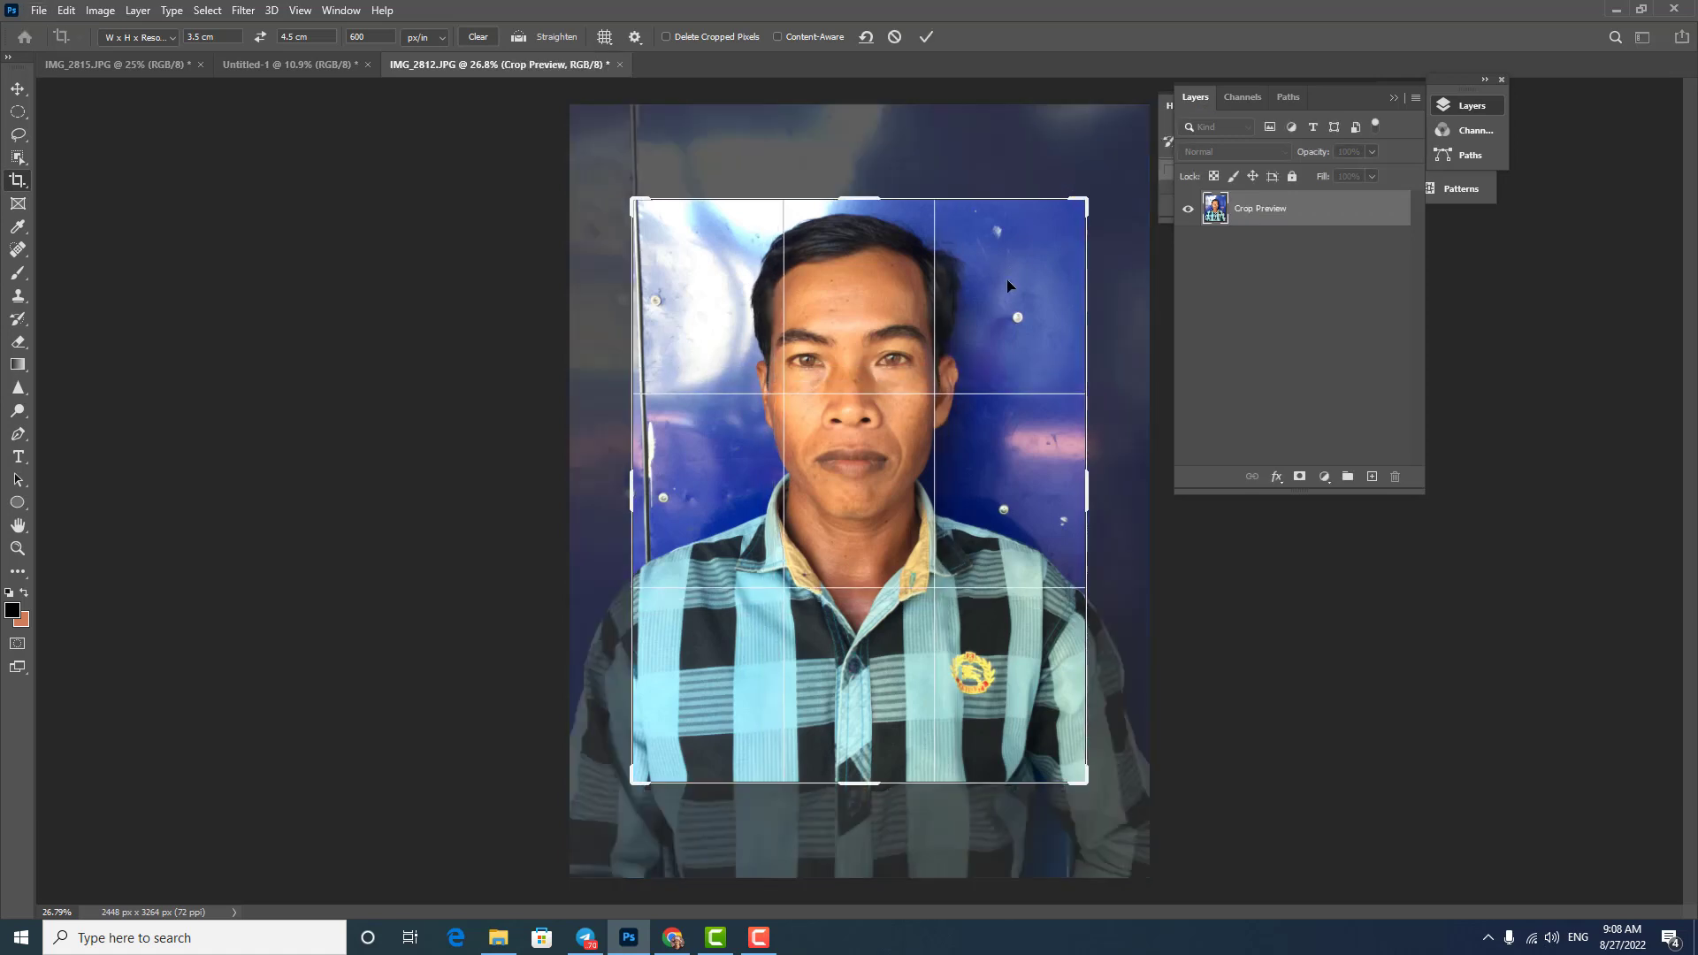
pyautogui.press('Escape')
pyautogui.moveTo(635, 183); pyautogui.dragTo(1086, 759)
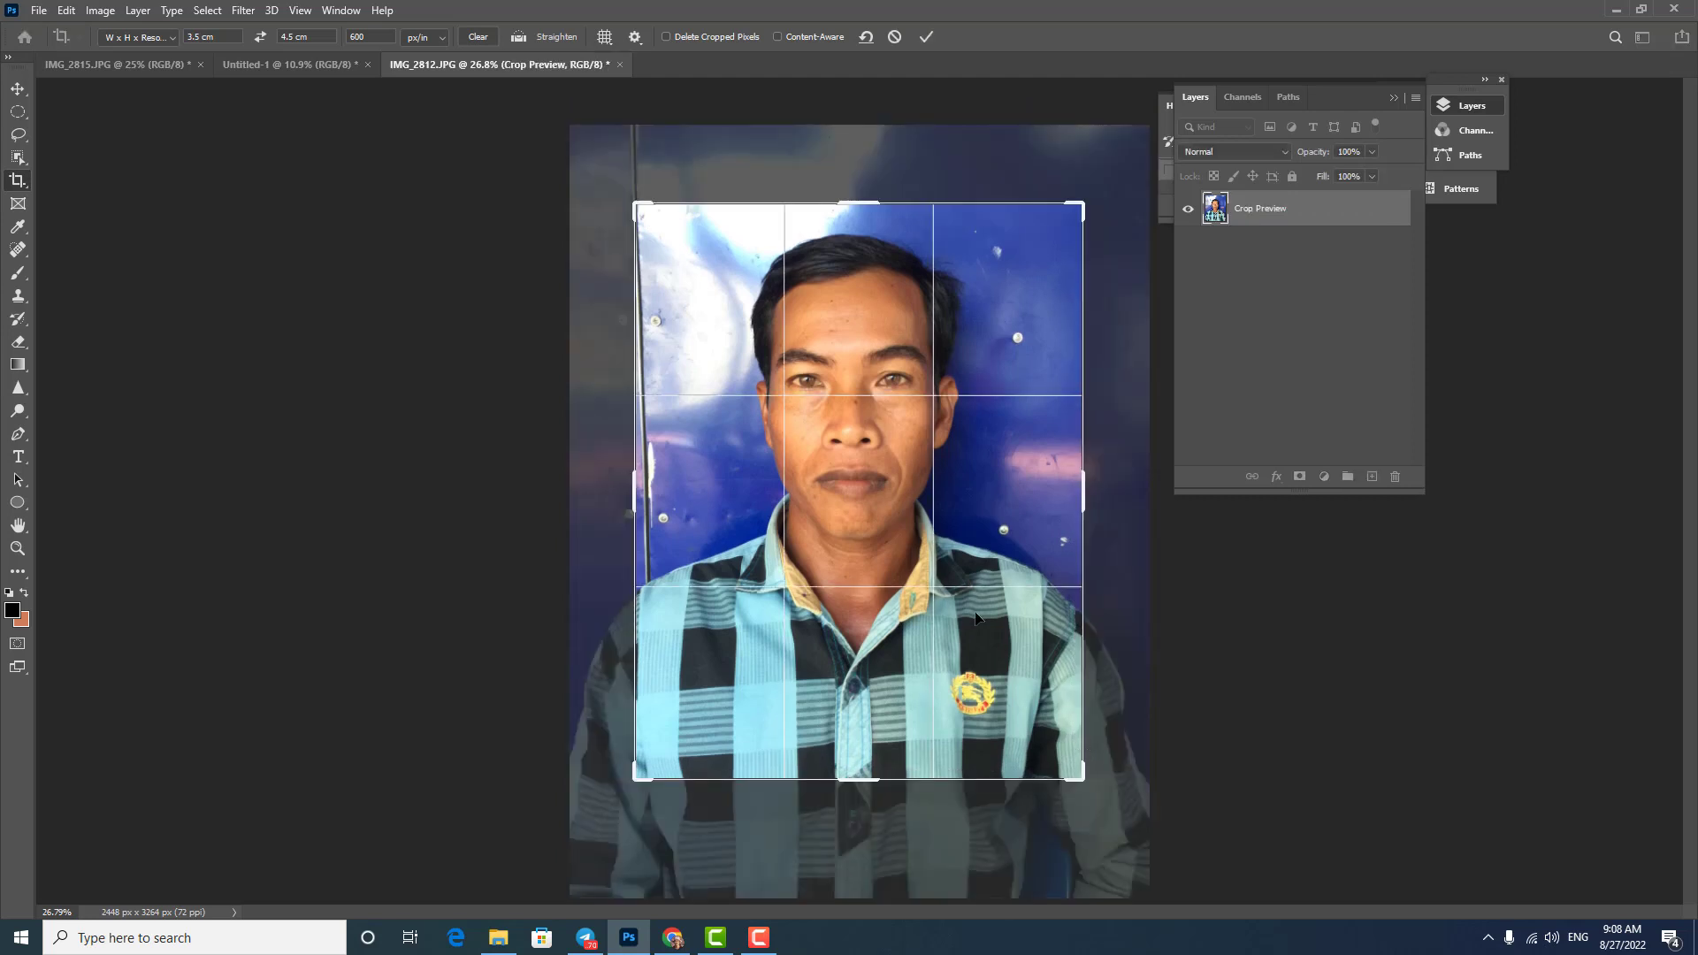
pyautogui.moveTo(957, 603); pyautogui.dragTo(947, 634)
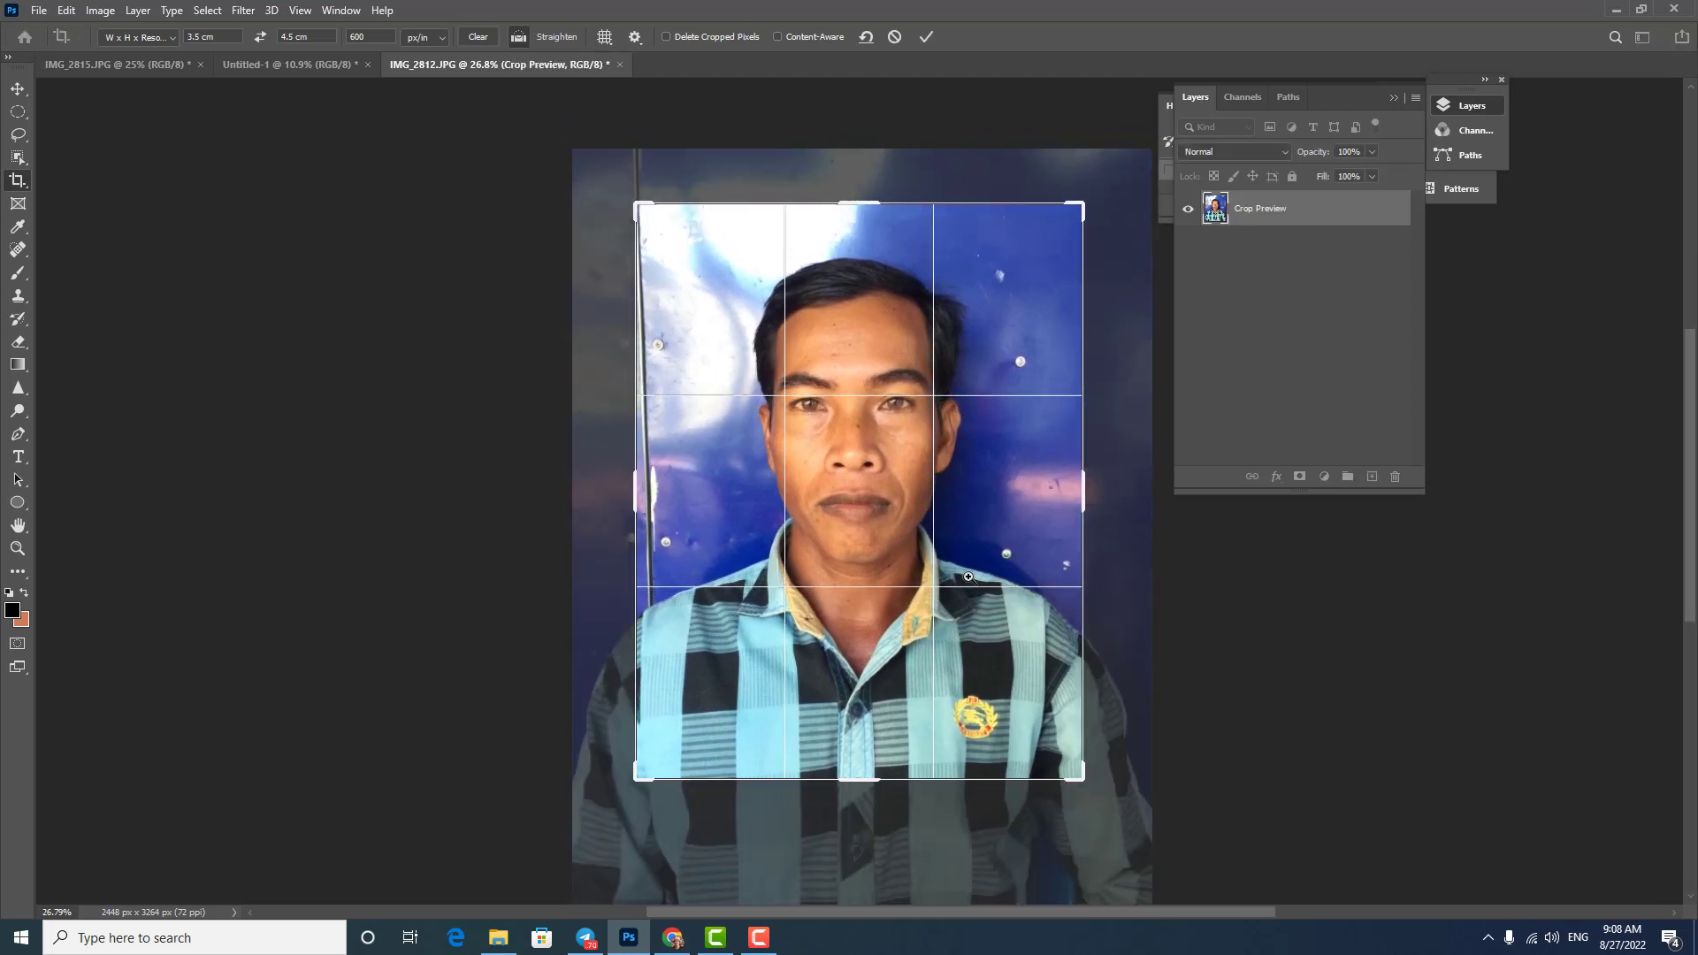
pyautogui.hotkey('ctrl', '-')
pyautogui.moveTo(933, 582); pyautogui.dragTo(1021, 76)
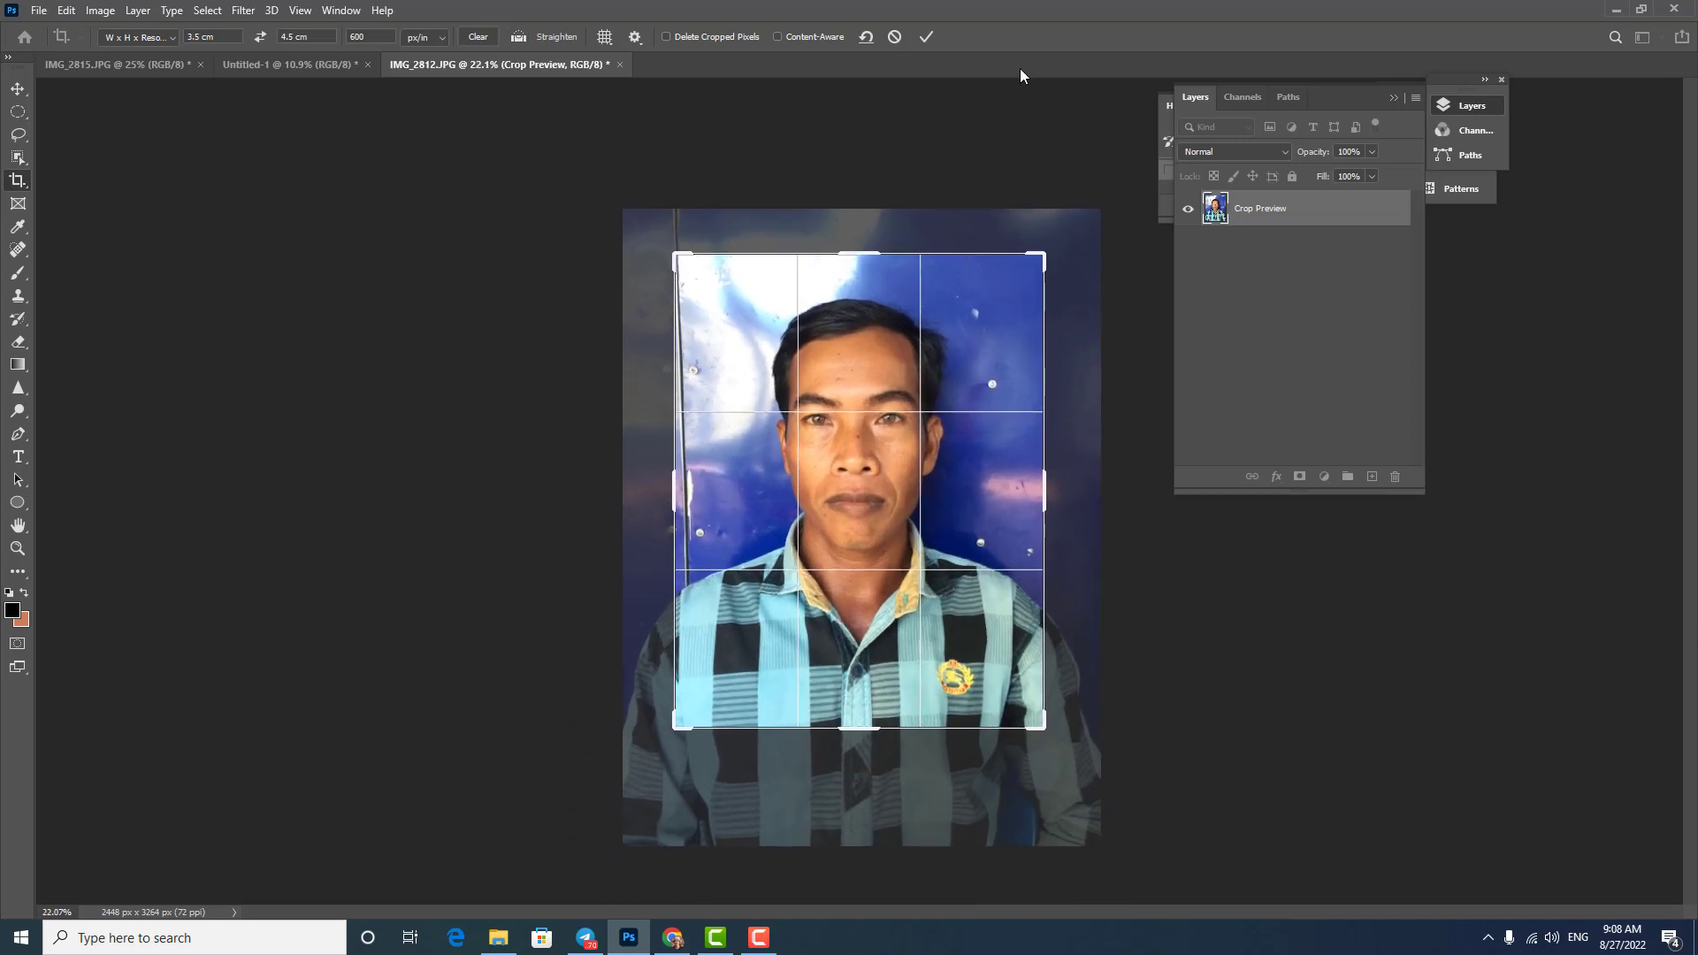
pyautogui.press('Return')
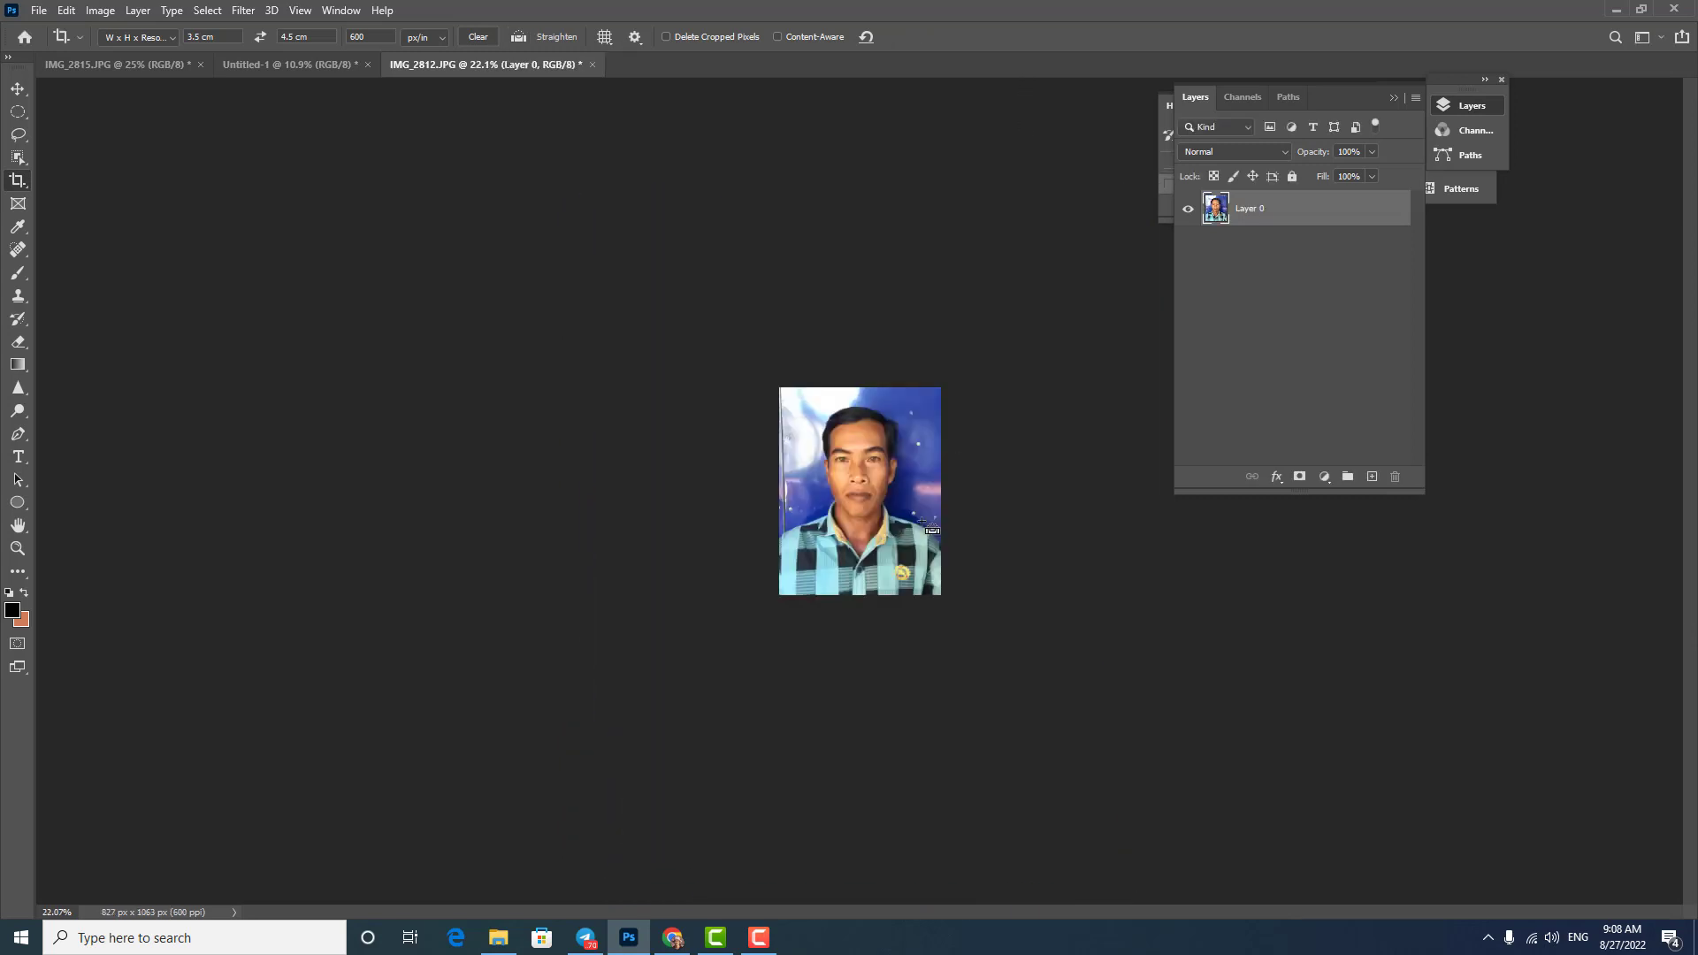
pyautogui.moveTo(920, 488); pyautogui.dragTo(969, 486)
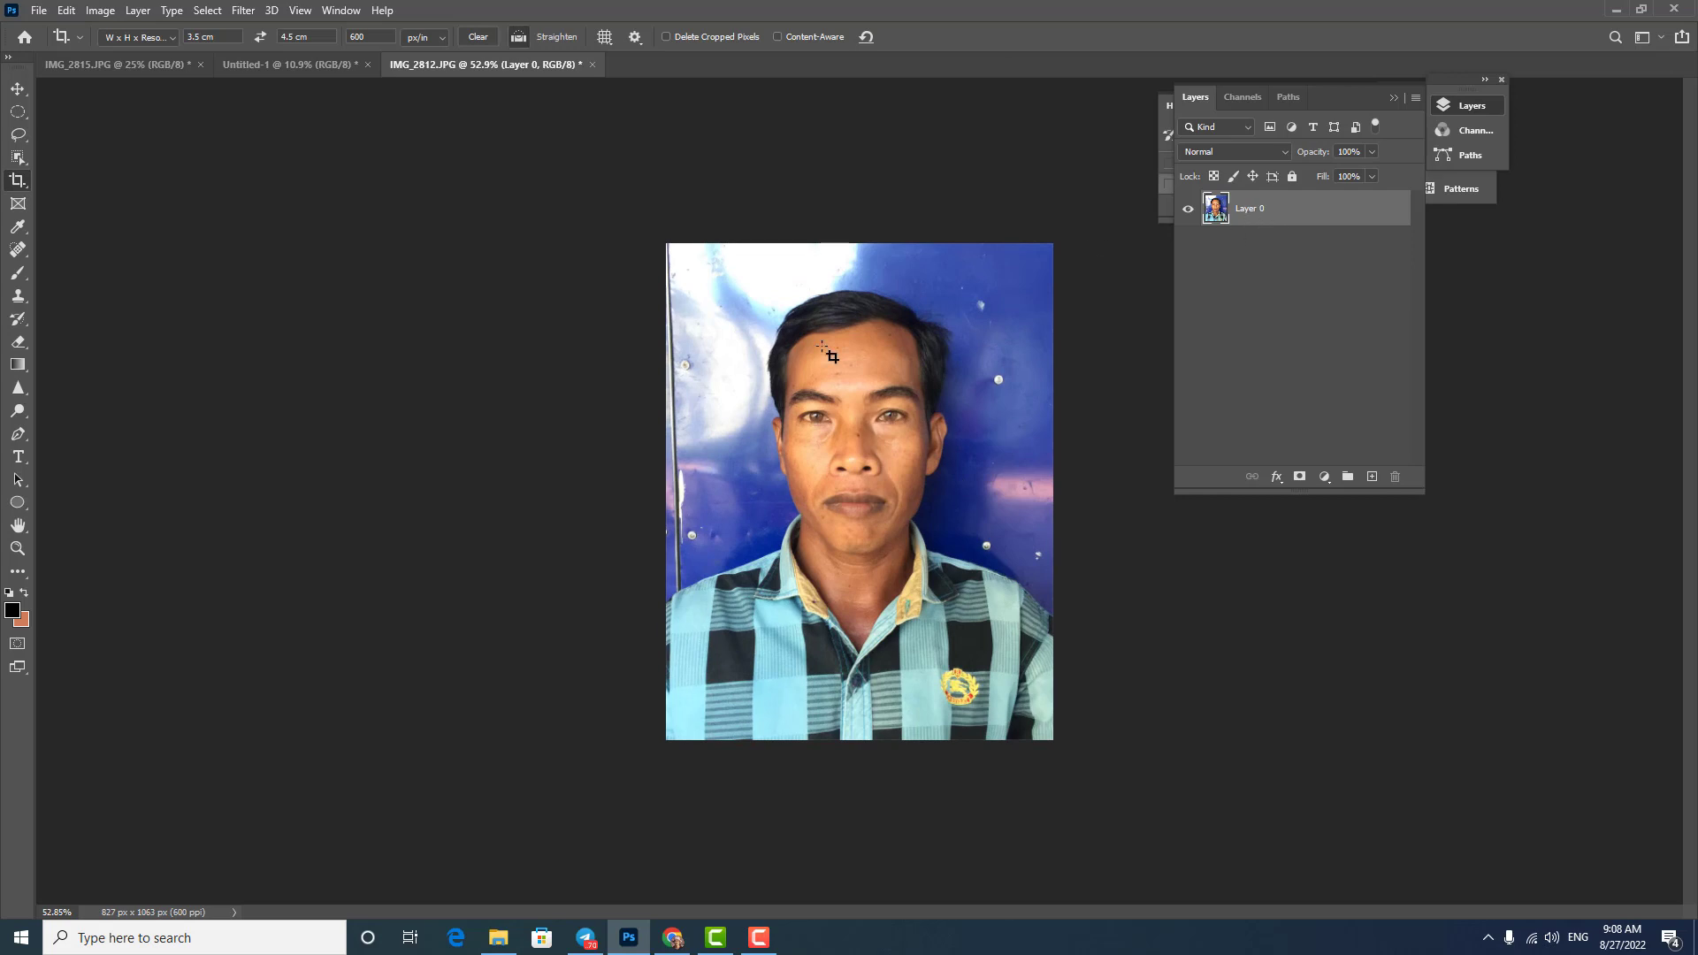
# Check in Image Size that the portrait is 3.5 × 4.5 cm, shown in centimetres
pyautogui.hotkey('ctrl', 'alt', 'i')
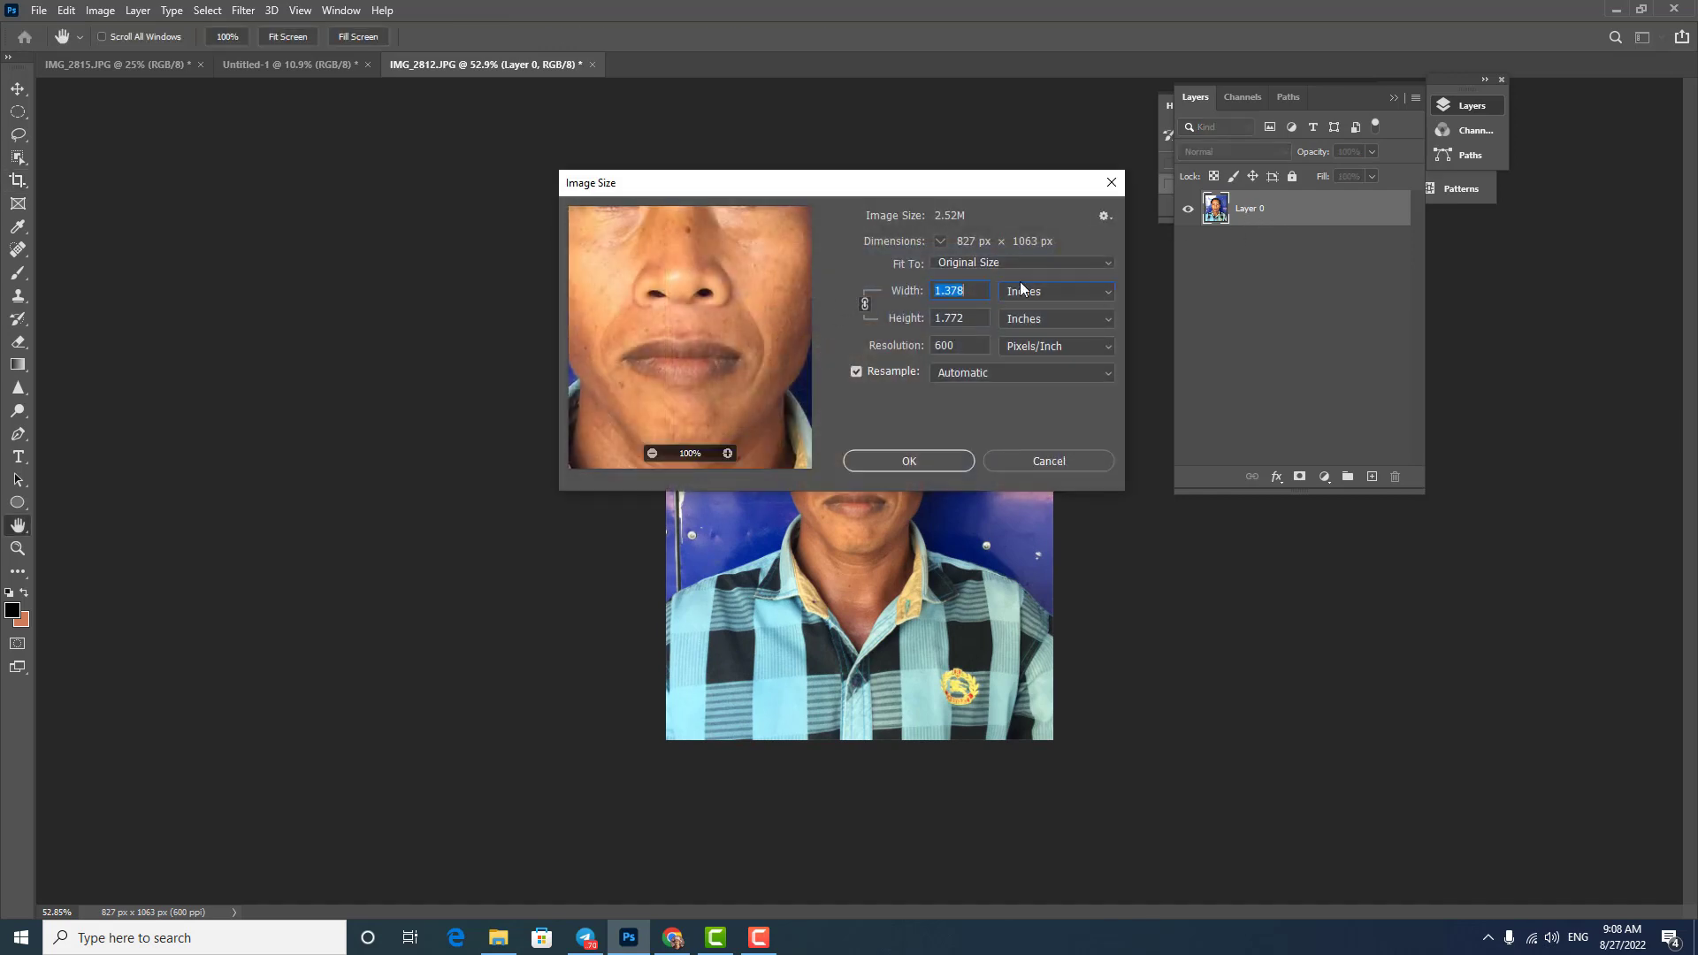
pyautogui.click(1022, 290)
pyautogui.click(1016, 354)
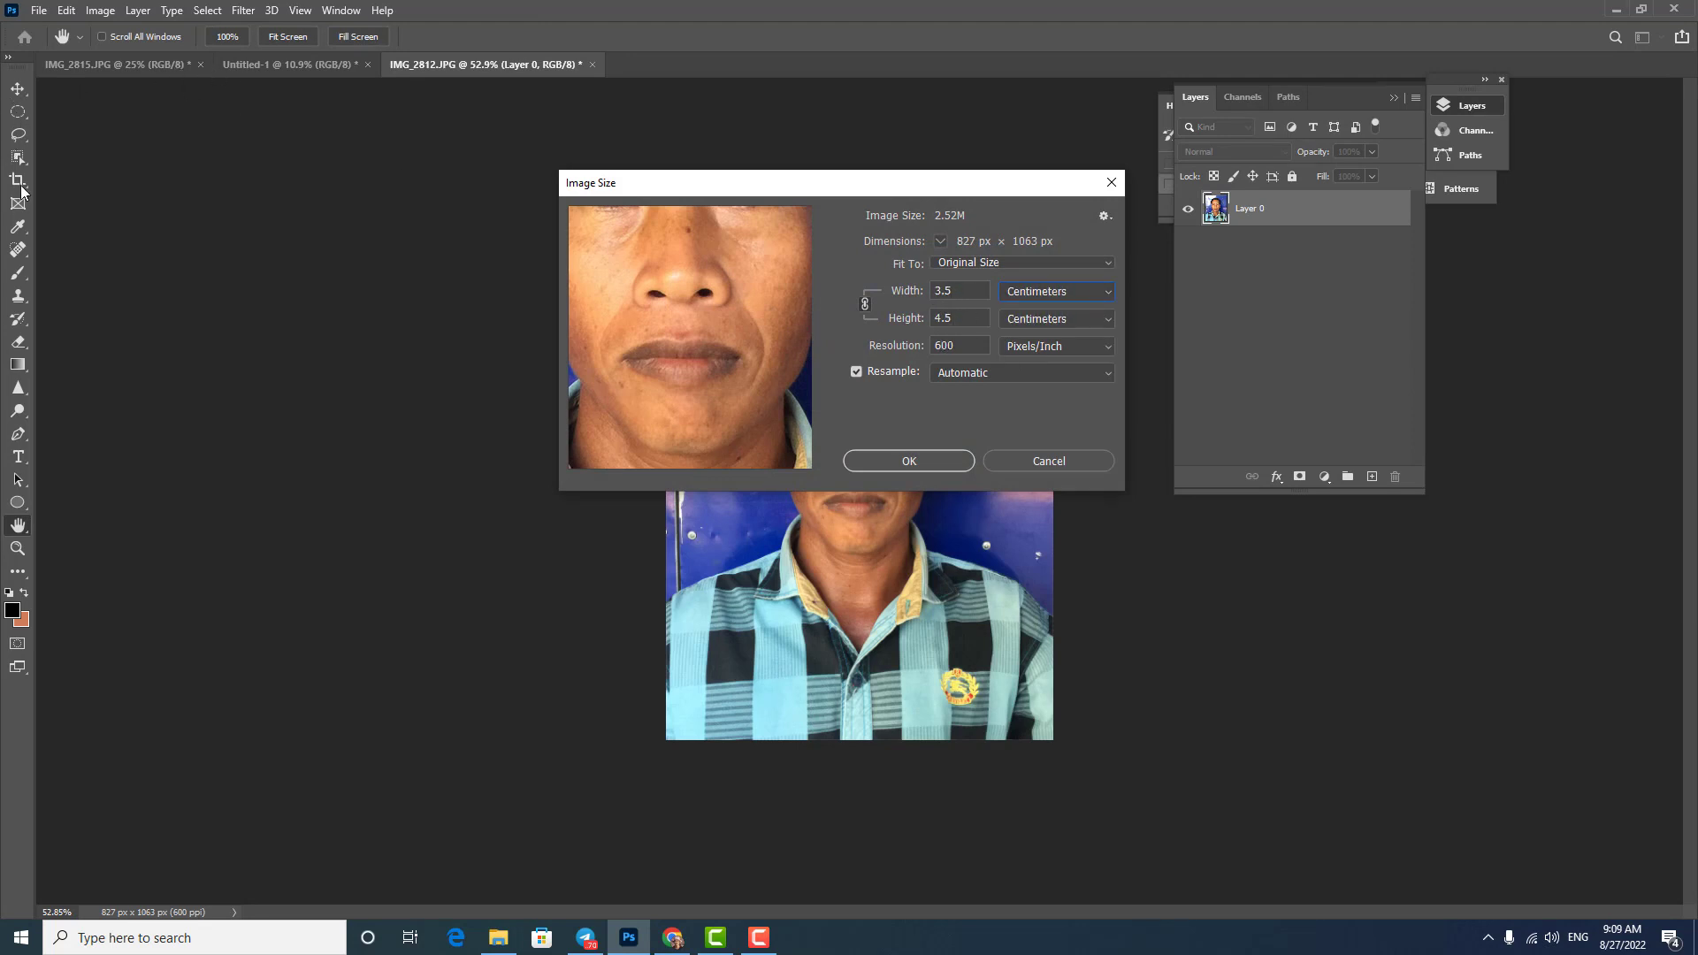
pyautogui.click(936, 459)
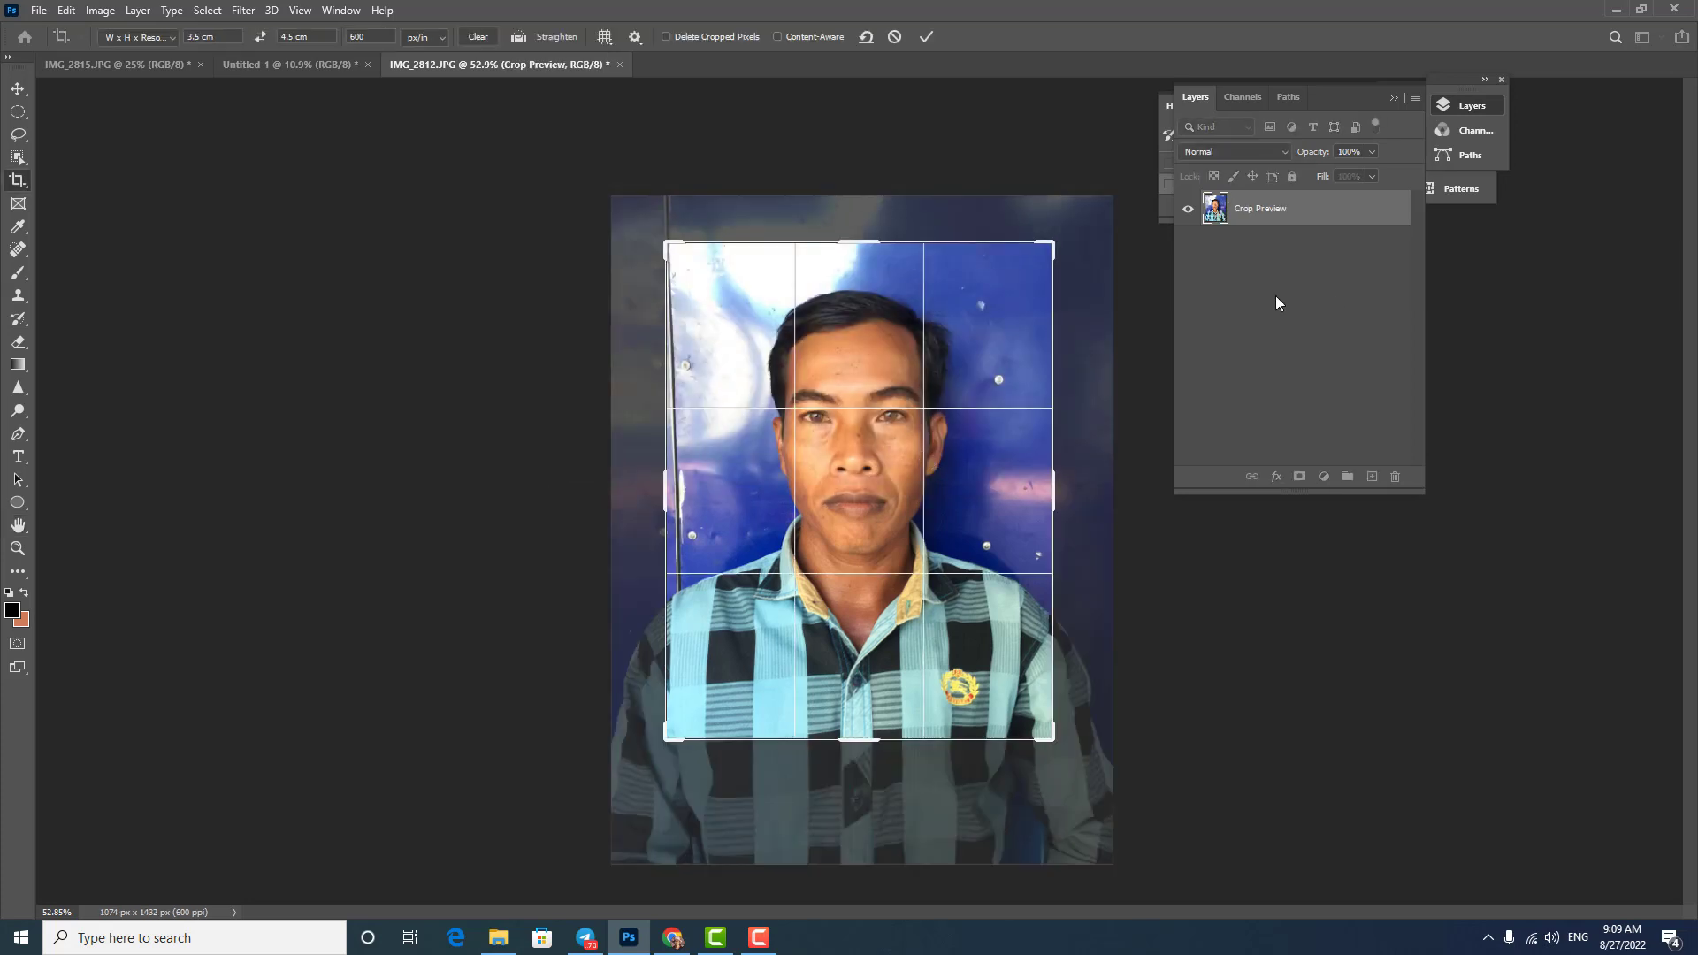
# Redo the crop with Delete Cropped Pixels enabled, leaving the single Layer 0
pyautogui.press('Return')
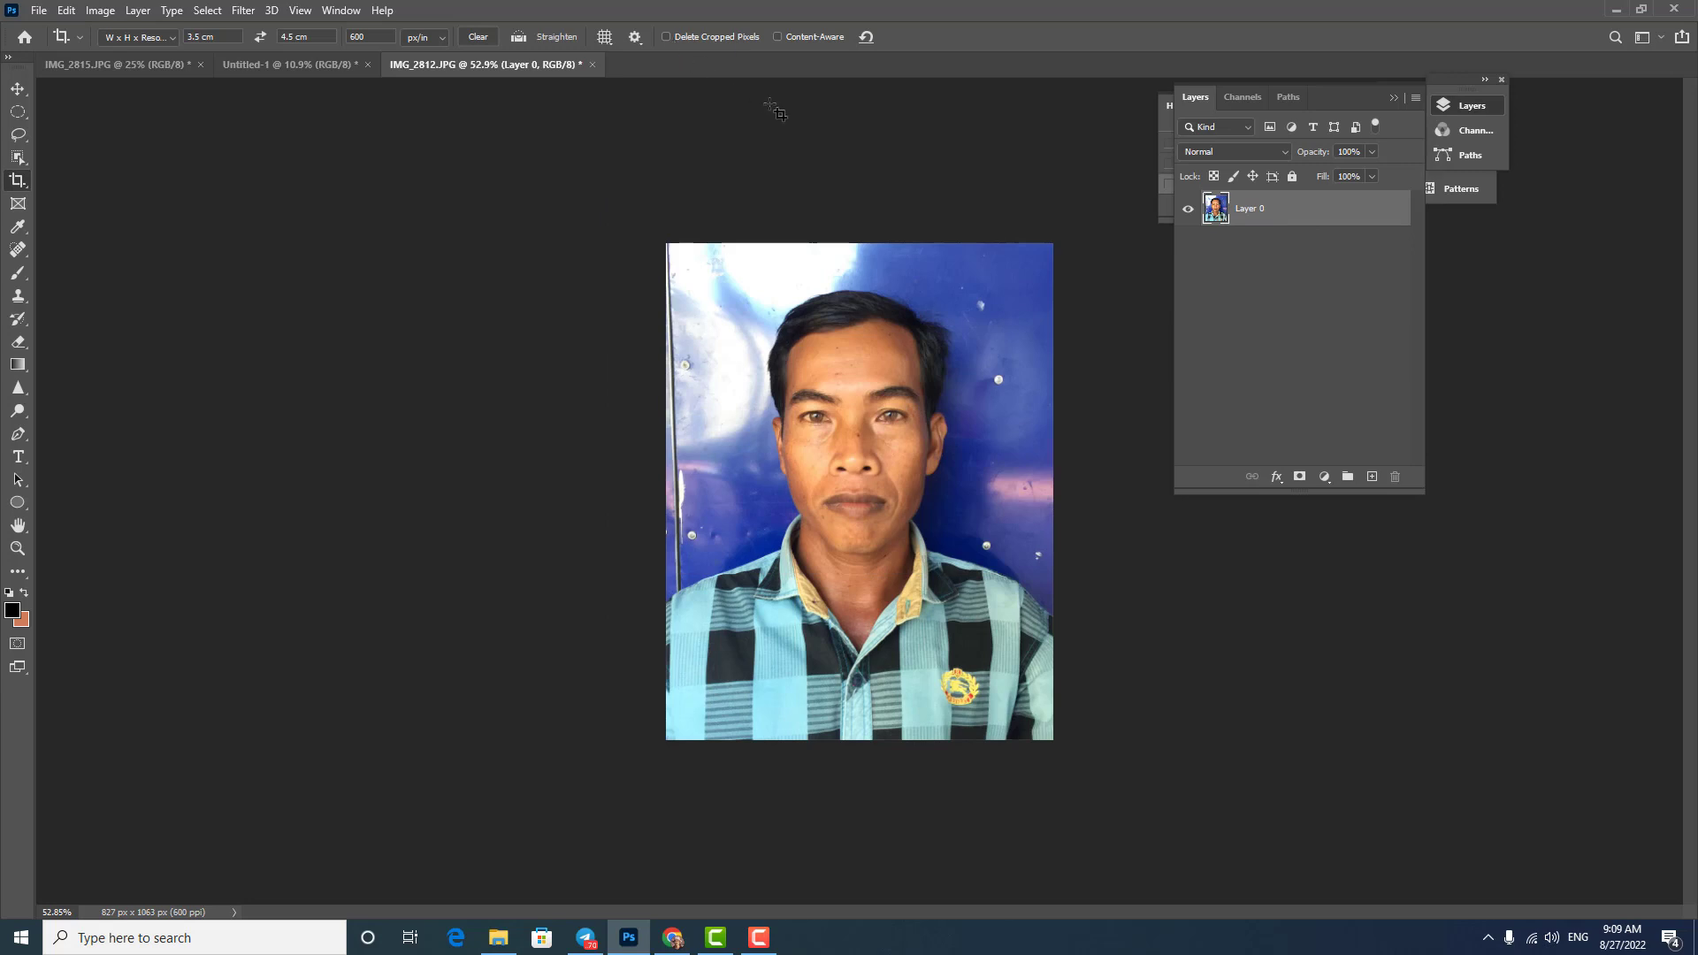
pyautogui.click(832, 465)
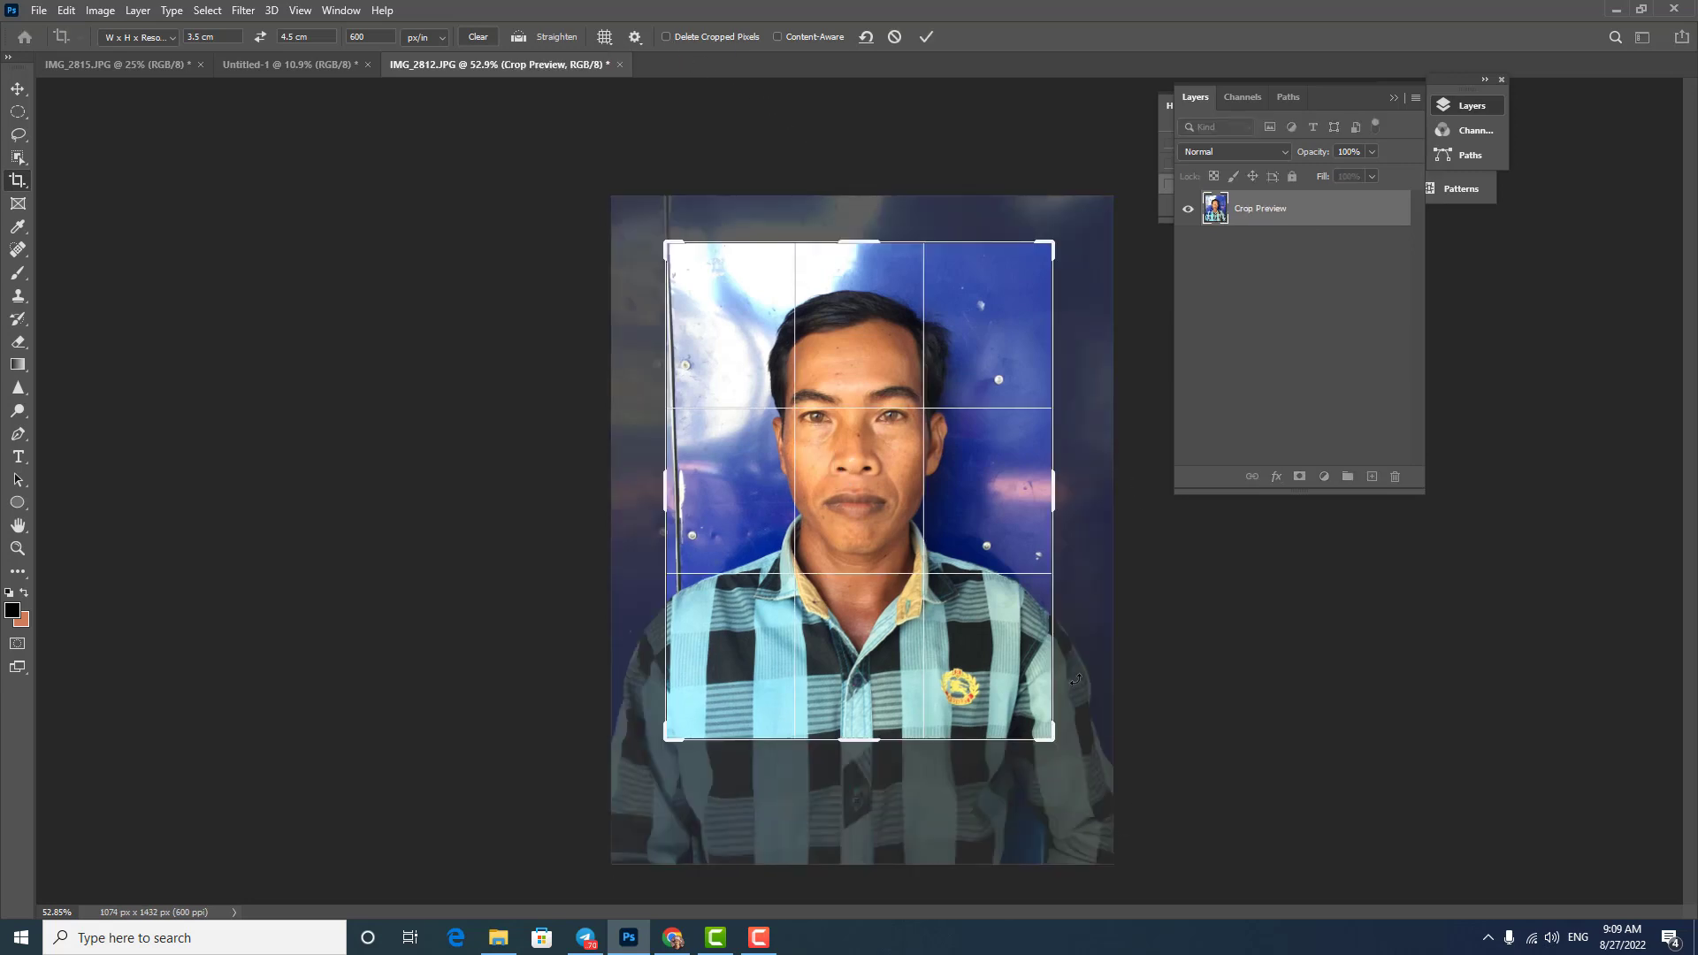
pyautogui.click(669, 39)
pyautogui.press('Return')
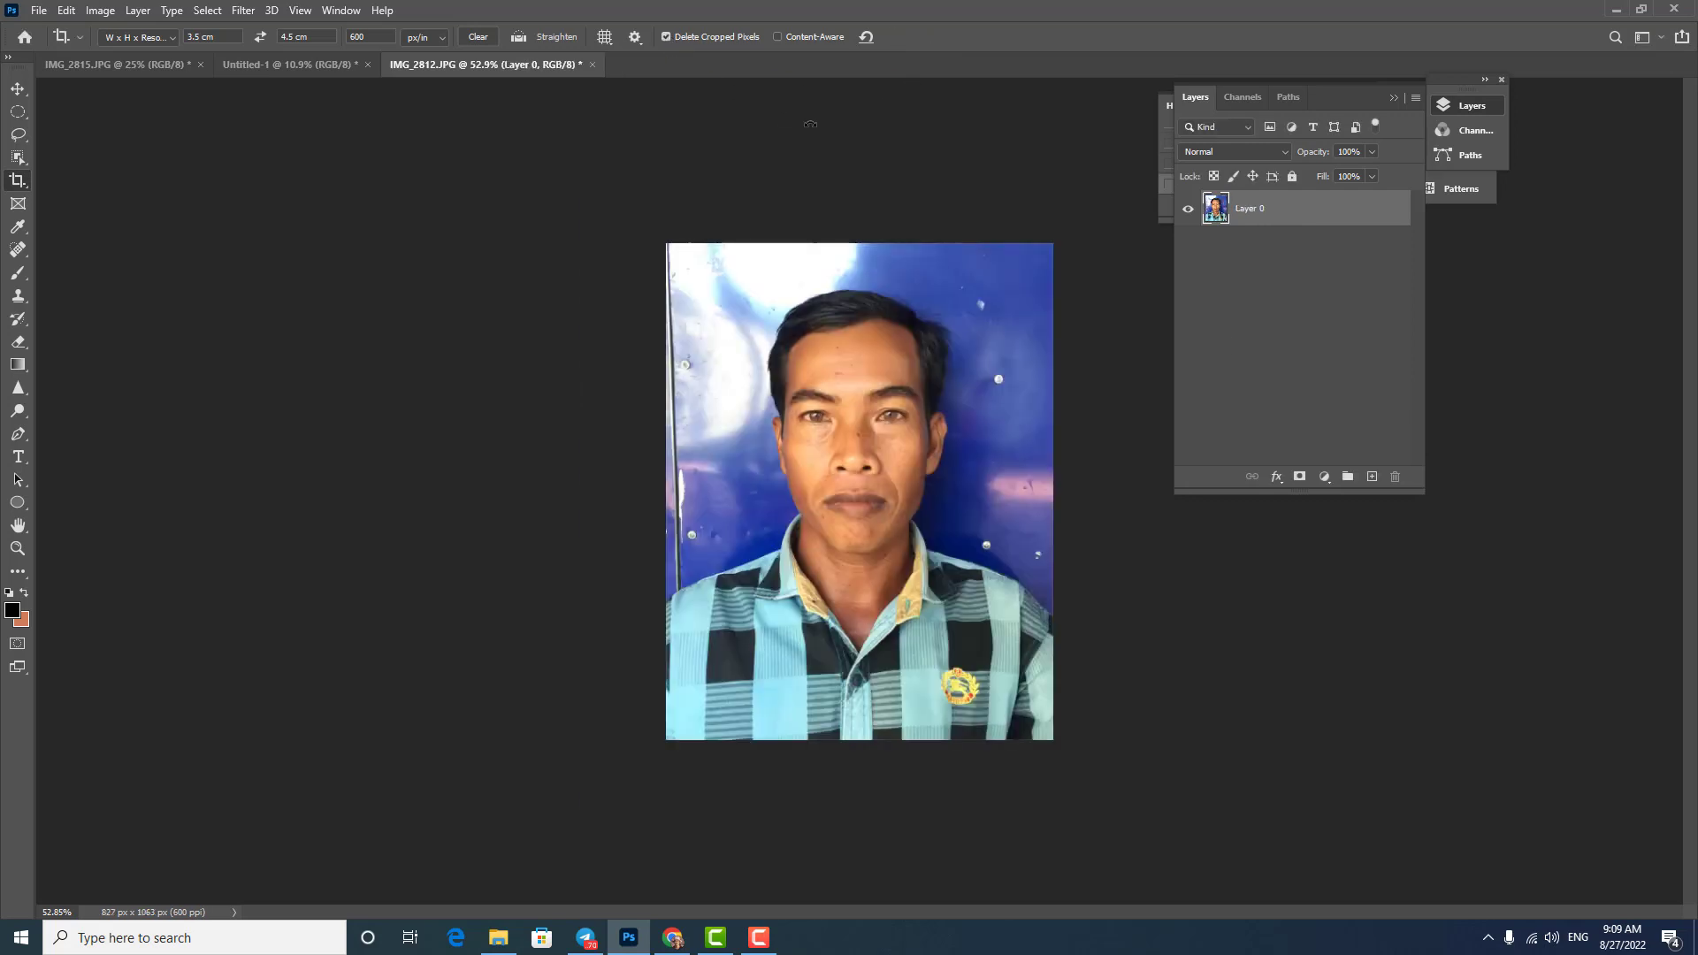
pyautogui.press('Return')
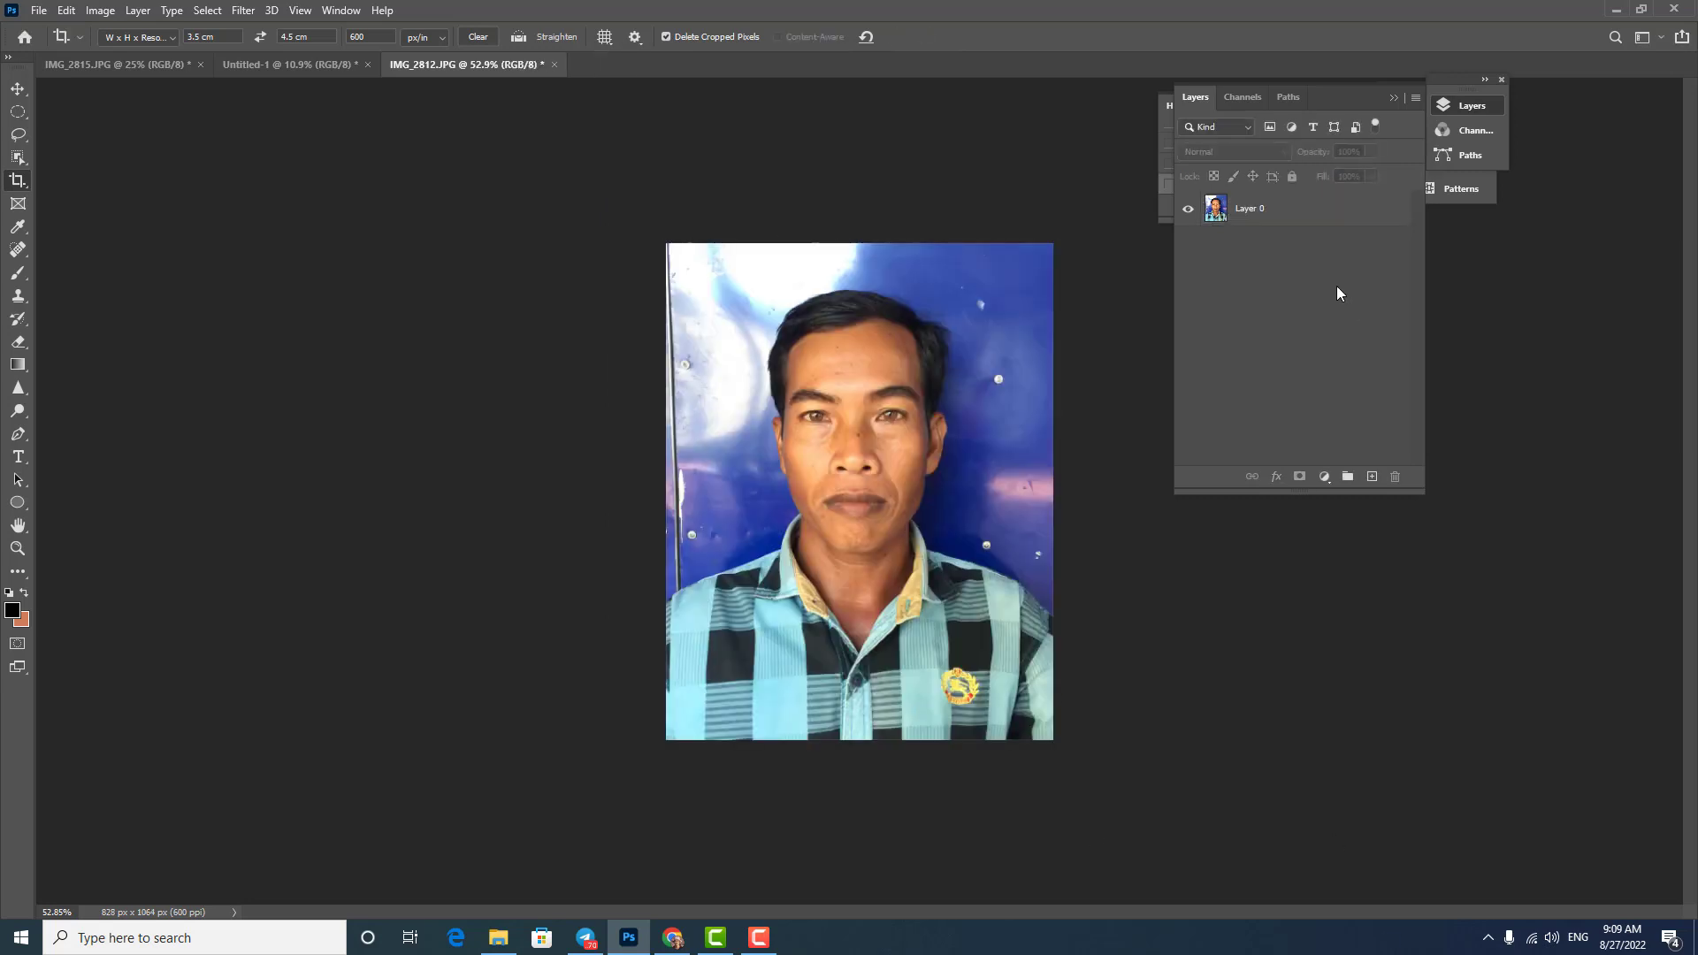
pyautogui.click(1294, 216)
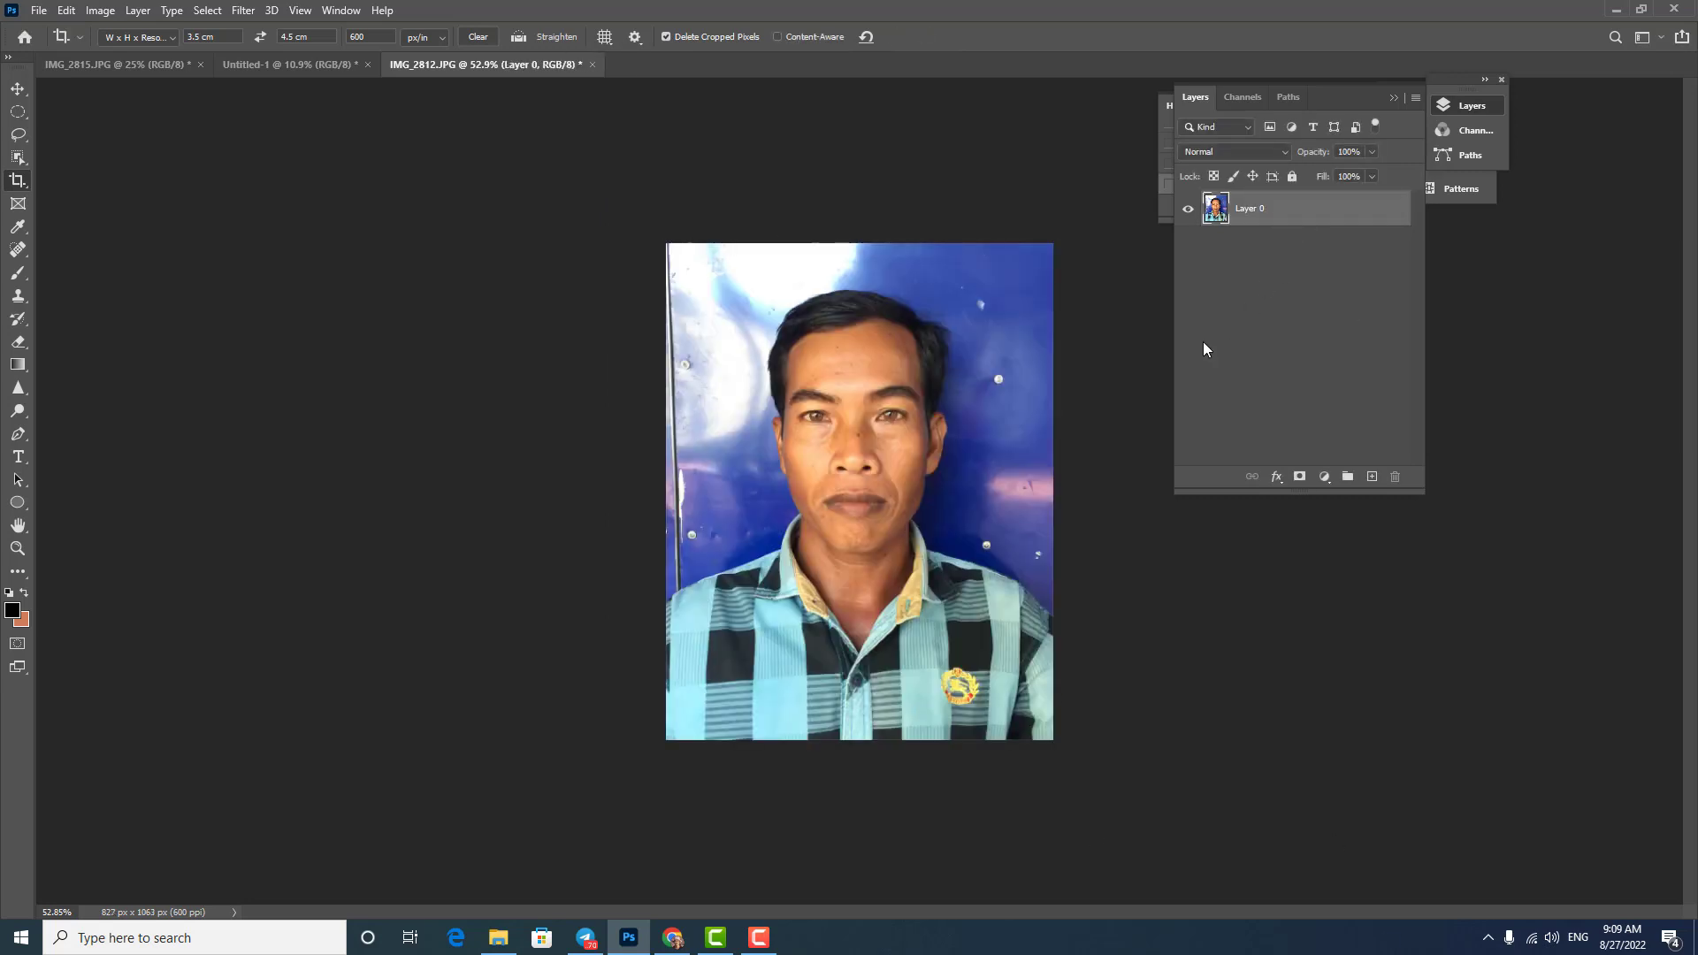
pyautogui.scroll(3, 985, 359)
pyautogui.scroll(-1, 984, 359)
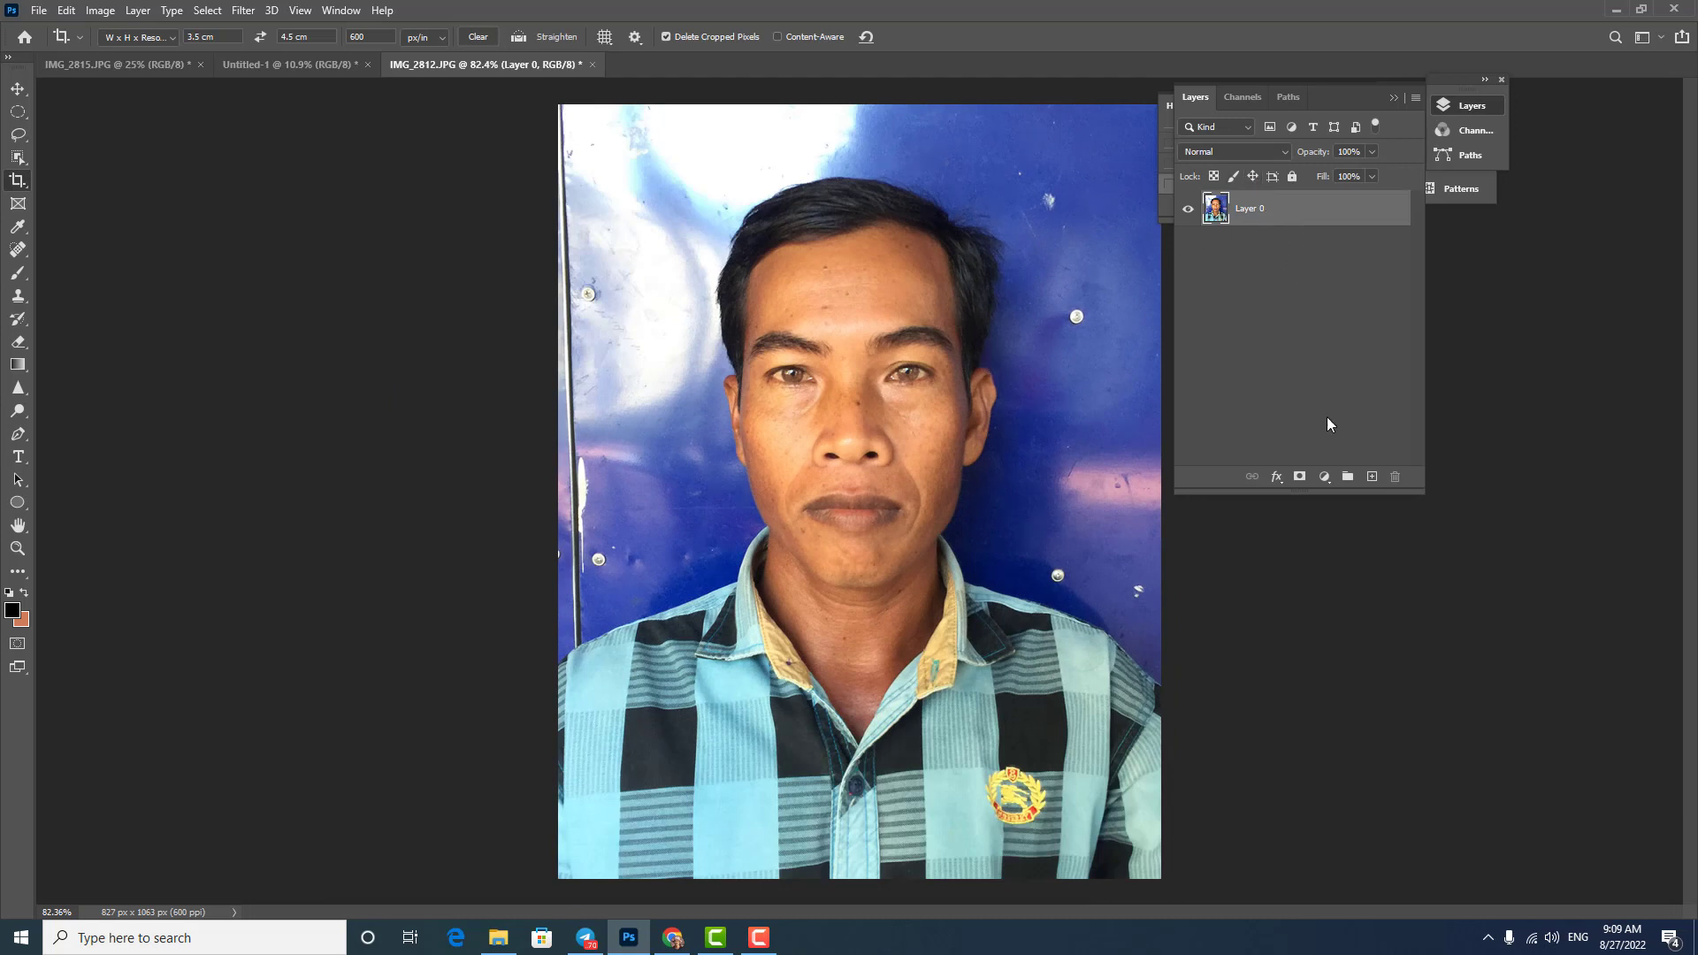
# Add a Brightness/Contrast layer with brightness about 13 and merge it into the photo layer
pyautogui.click(1324, 477)
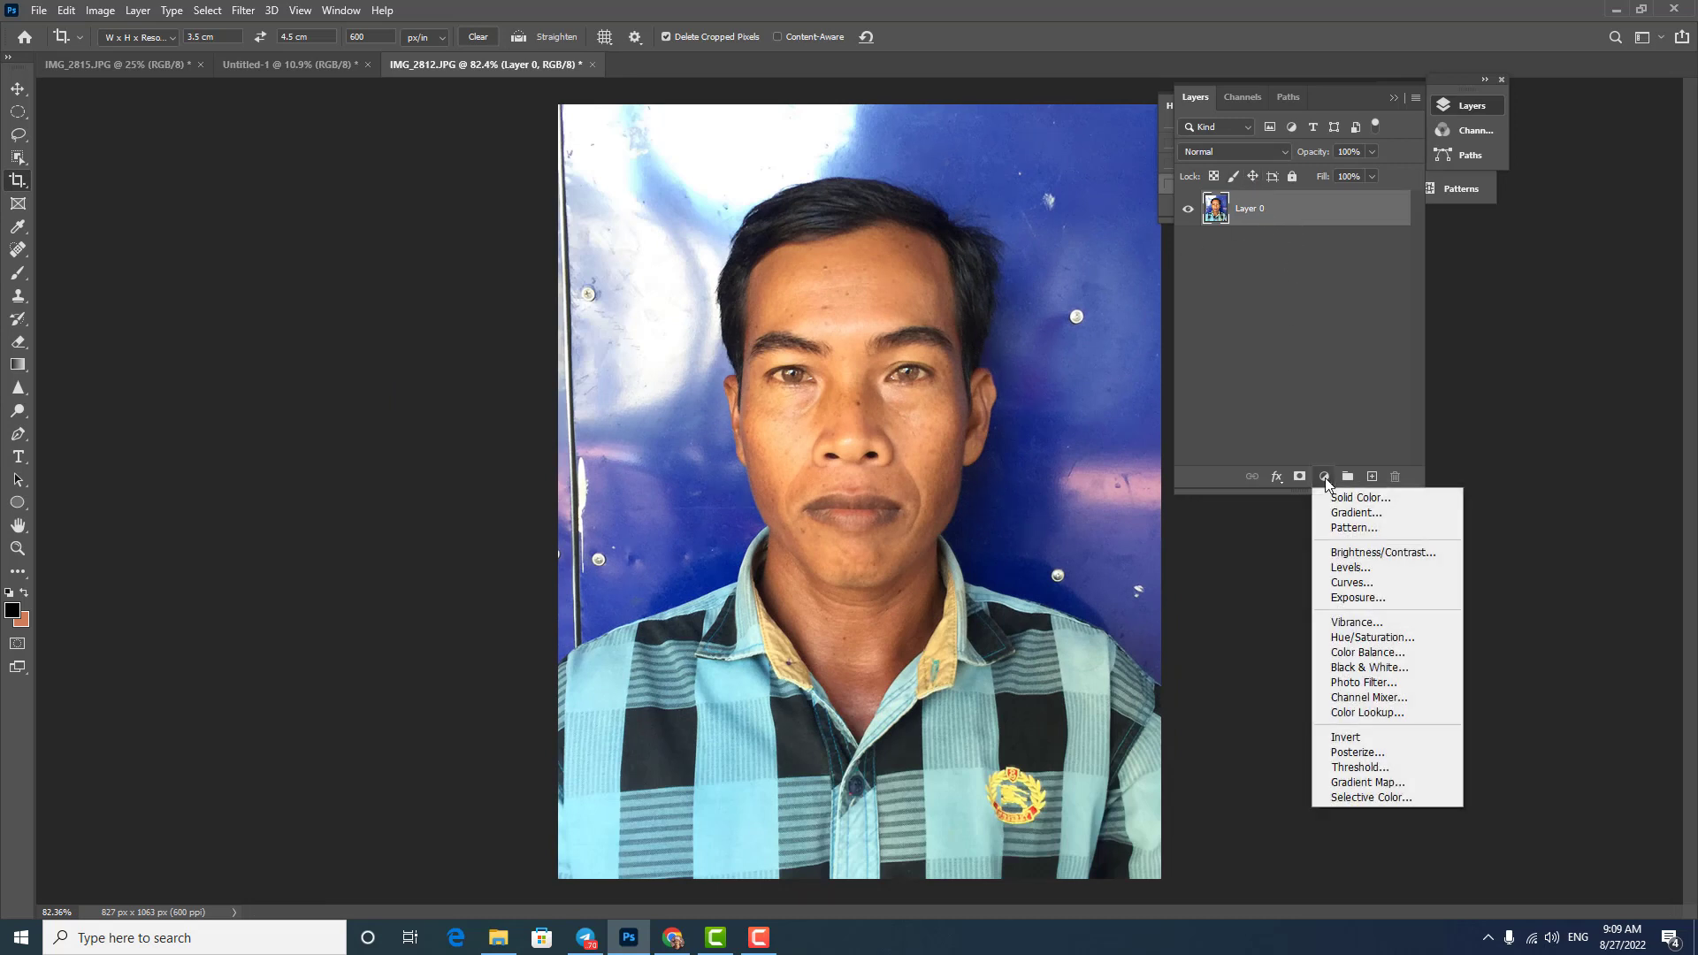
pyautogui.click(1362, 553)
pyautogui.click(269, 210)
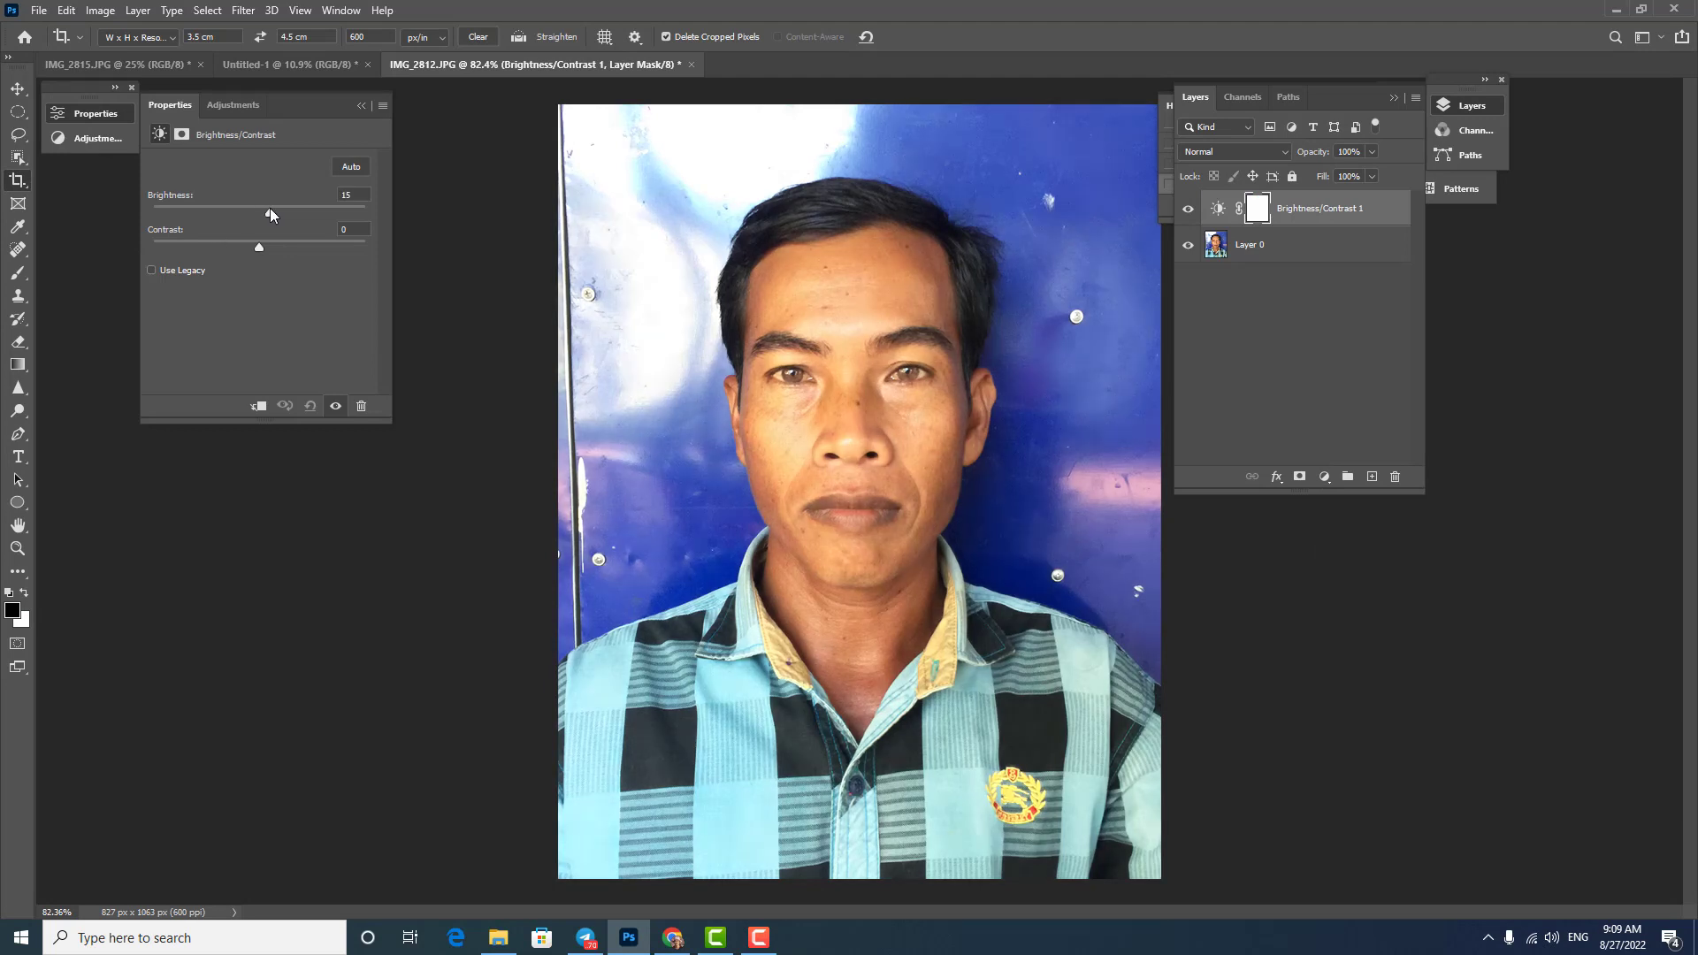
pyautogui.moveTo(265, 208); pyautogui.dragTo(268, 209)
pyautogui.keyDown('shift'); pyautogui.click(1269, 252); pyautogui.keyUp('shift')
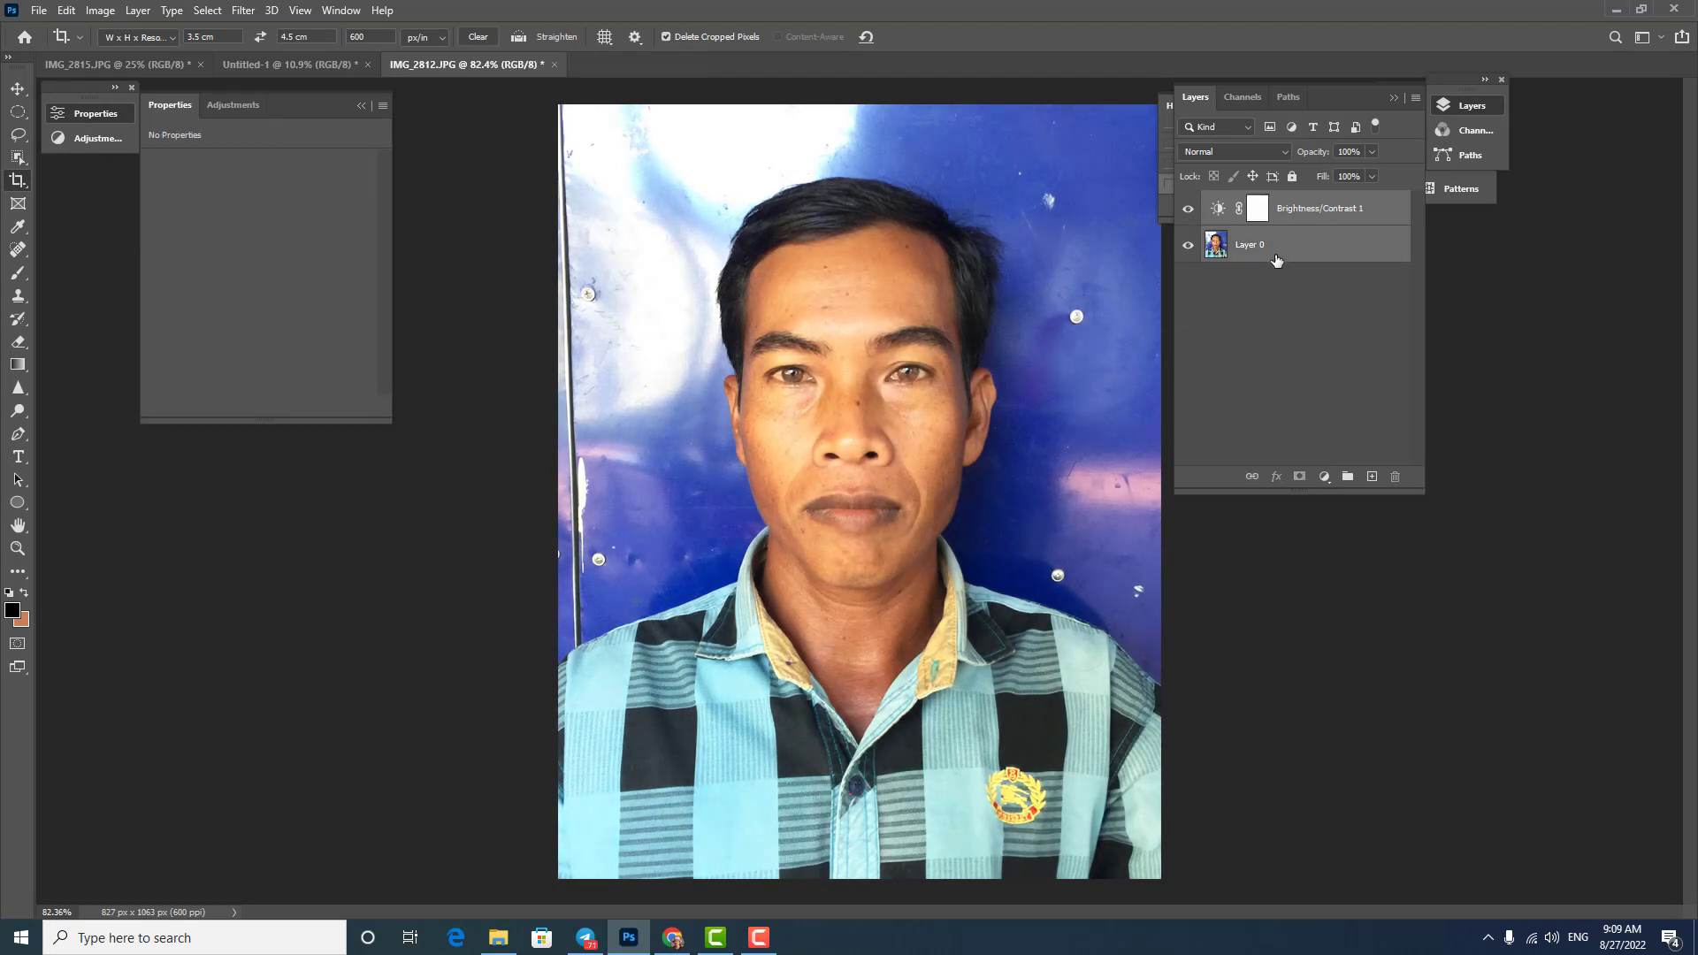
pyautogui.hotkey('ctrl', 'e')
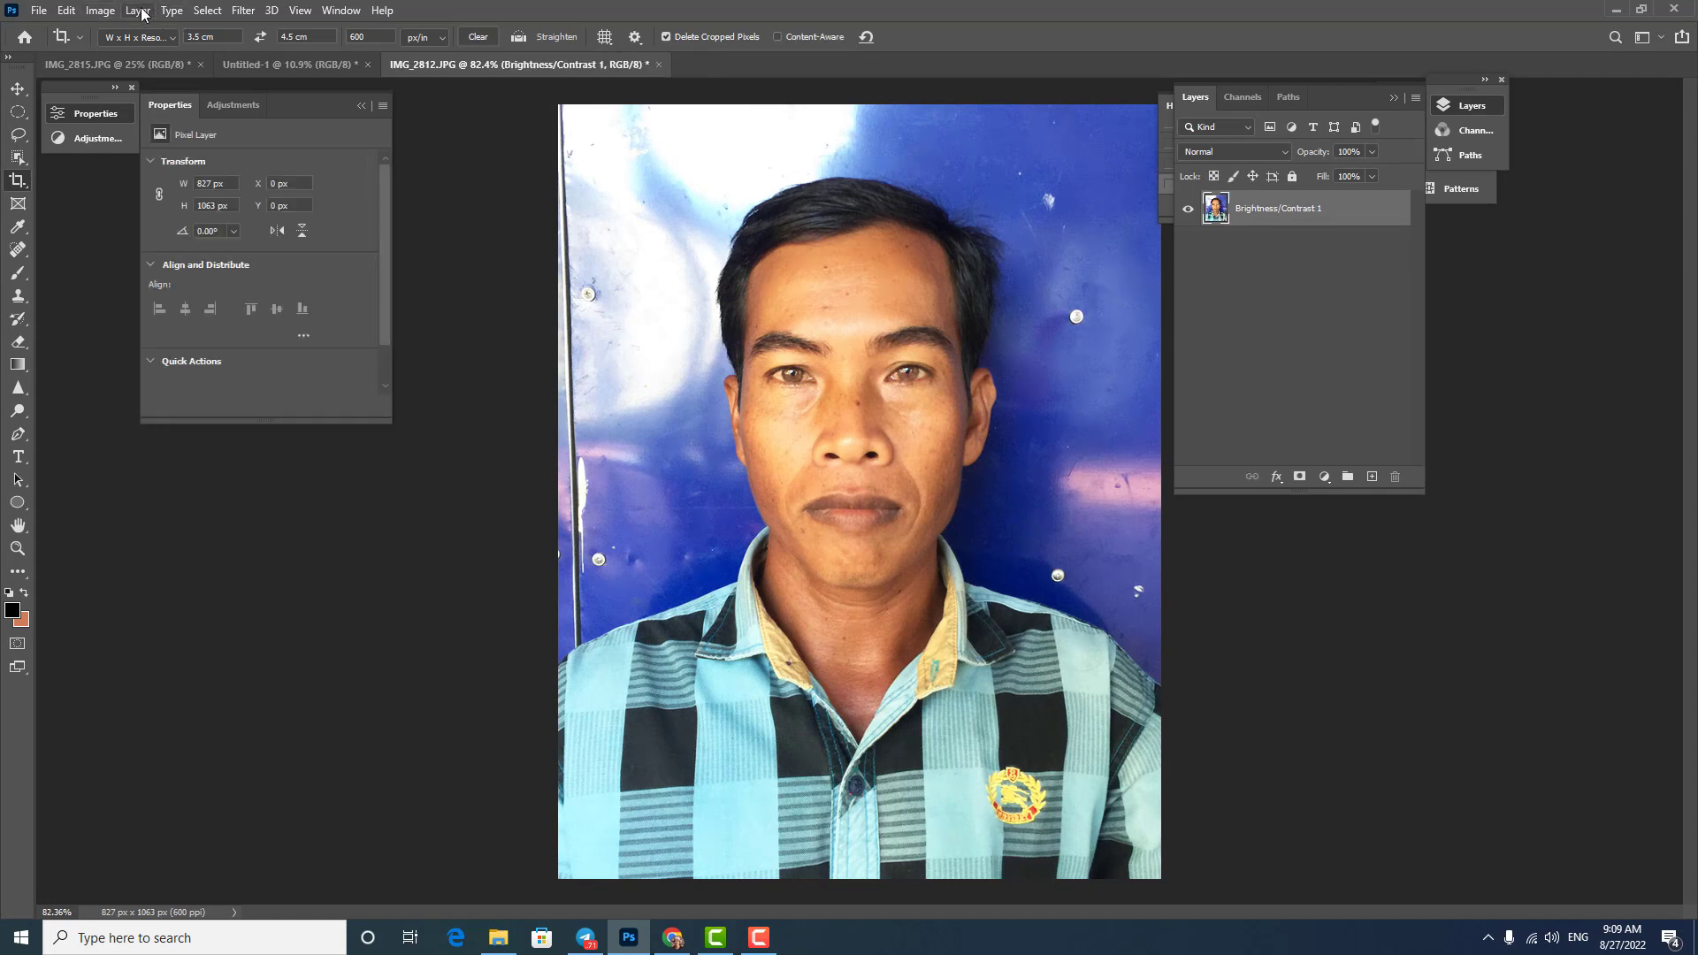
# Select the face's skin tones with Color Range and feather the selection by 10 px
pyautogui.click(207, 10)
pyautogui.click(237, 183)
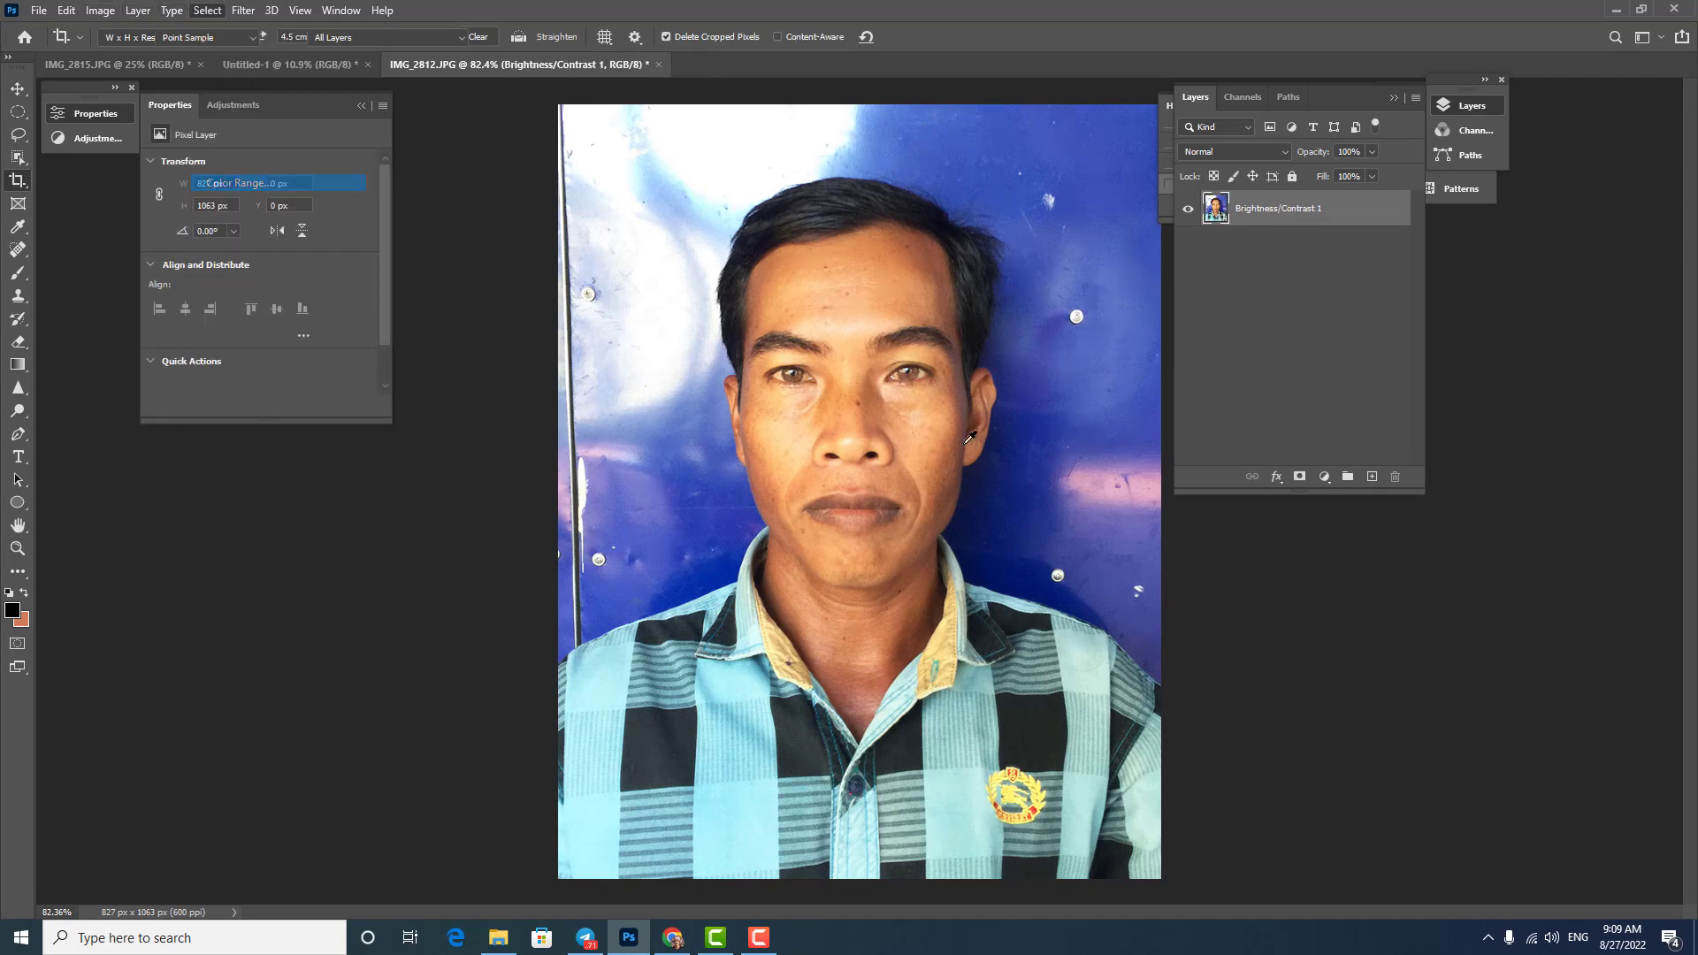
pyautogui.click(915, 623)
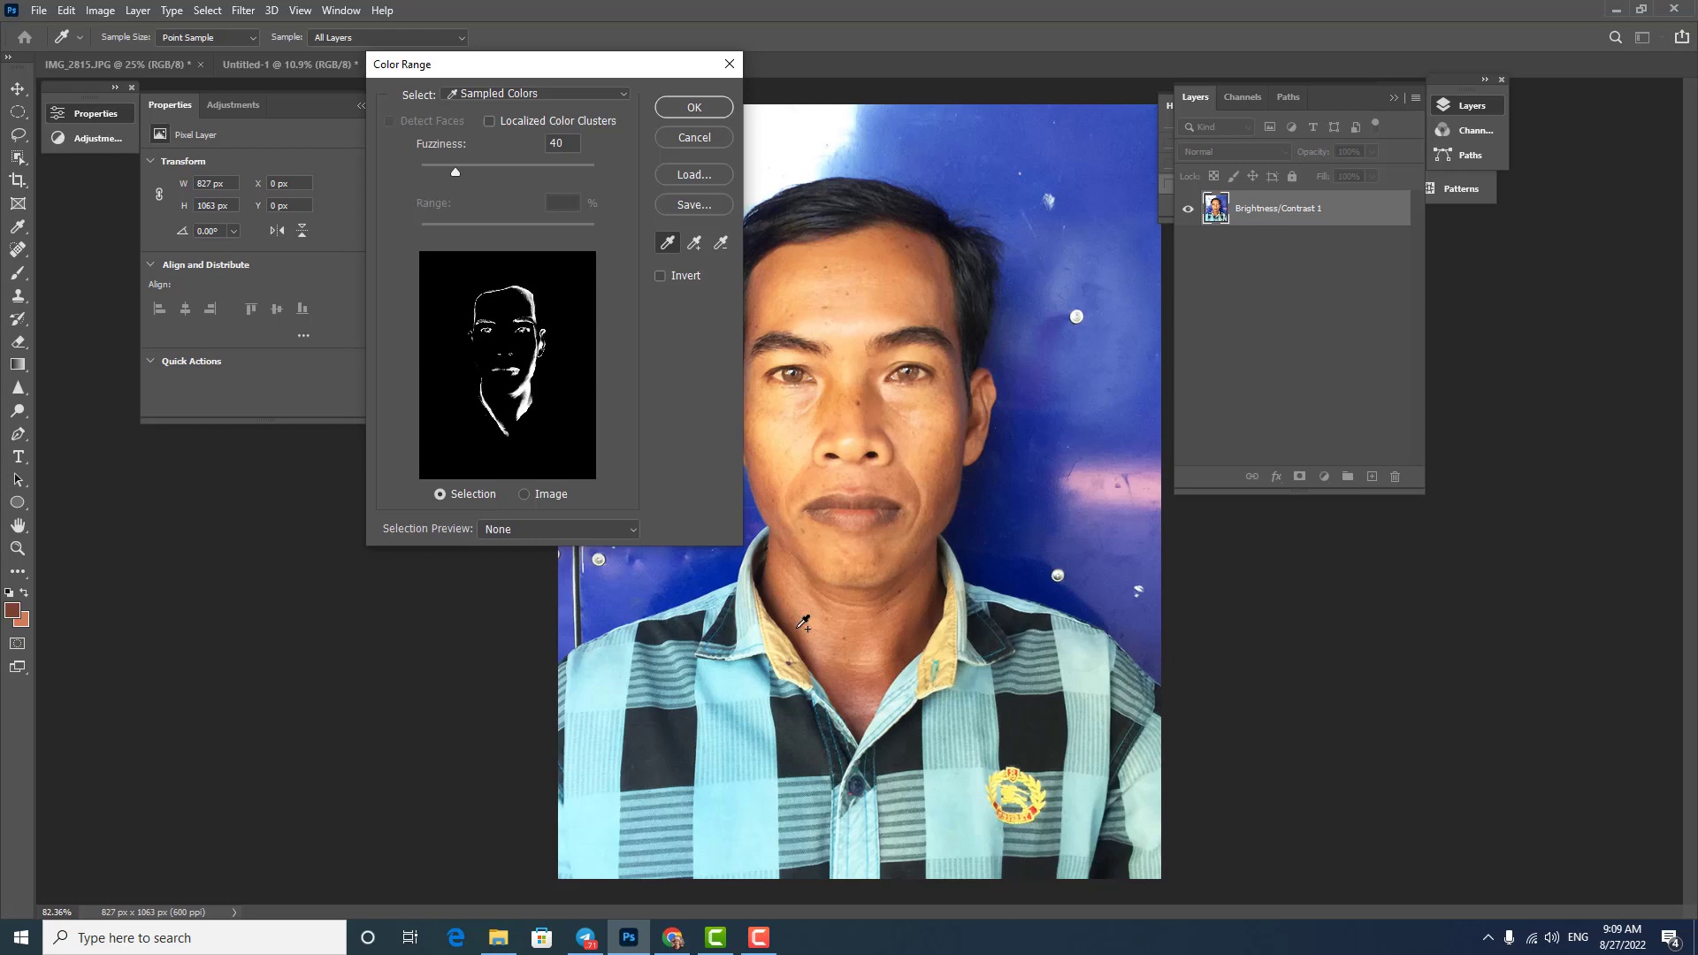
pyautogui.click(878, 687)
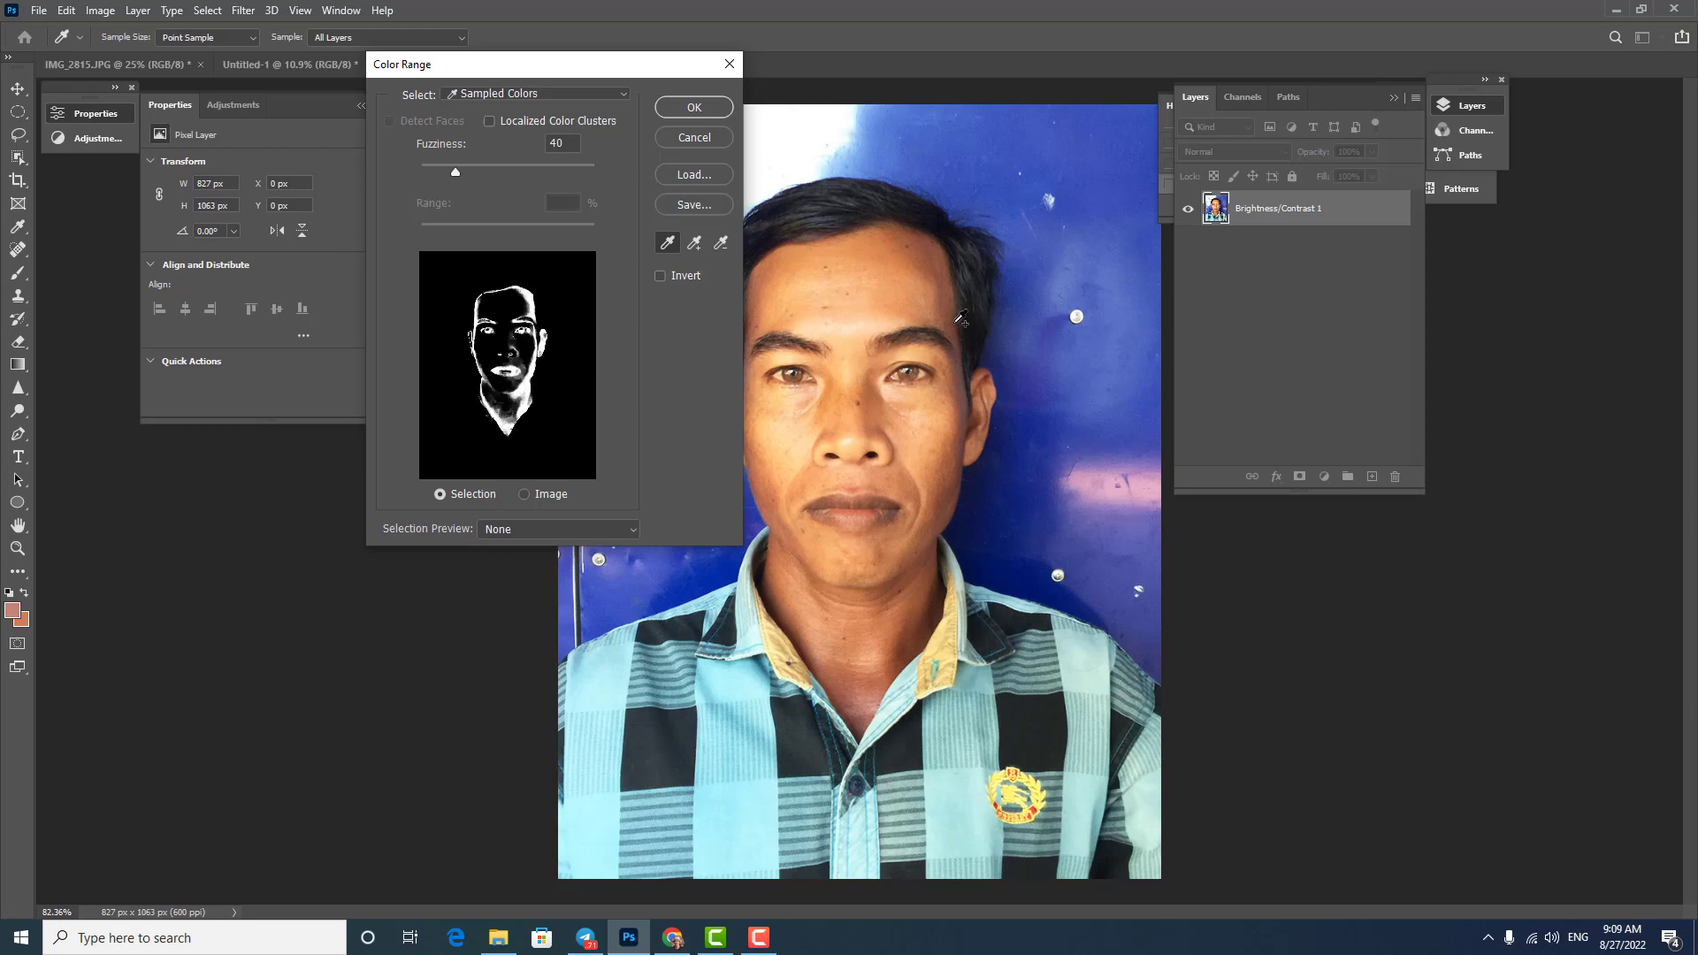
pyautogui.press('c')
pyautogui.press('Return')
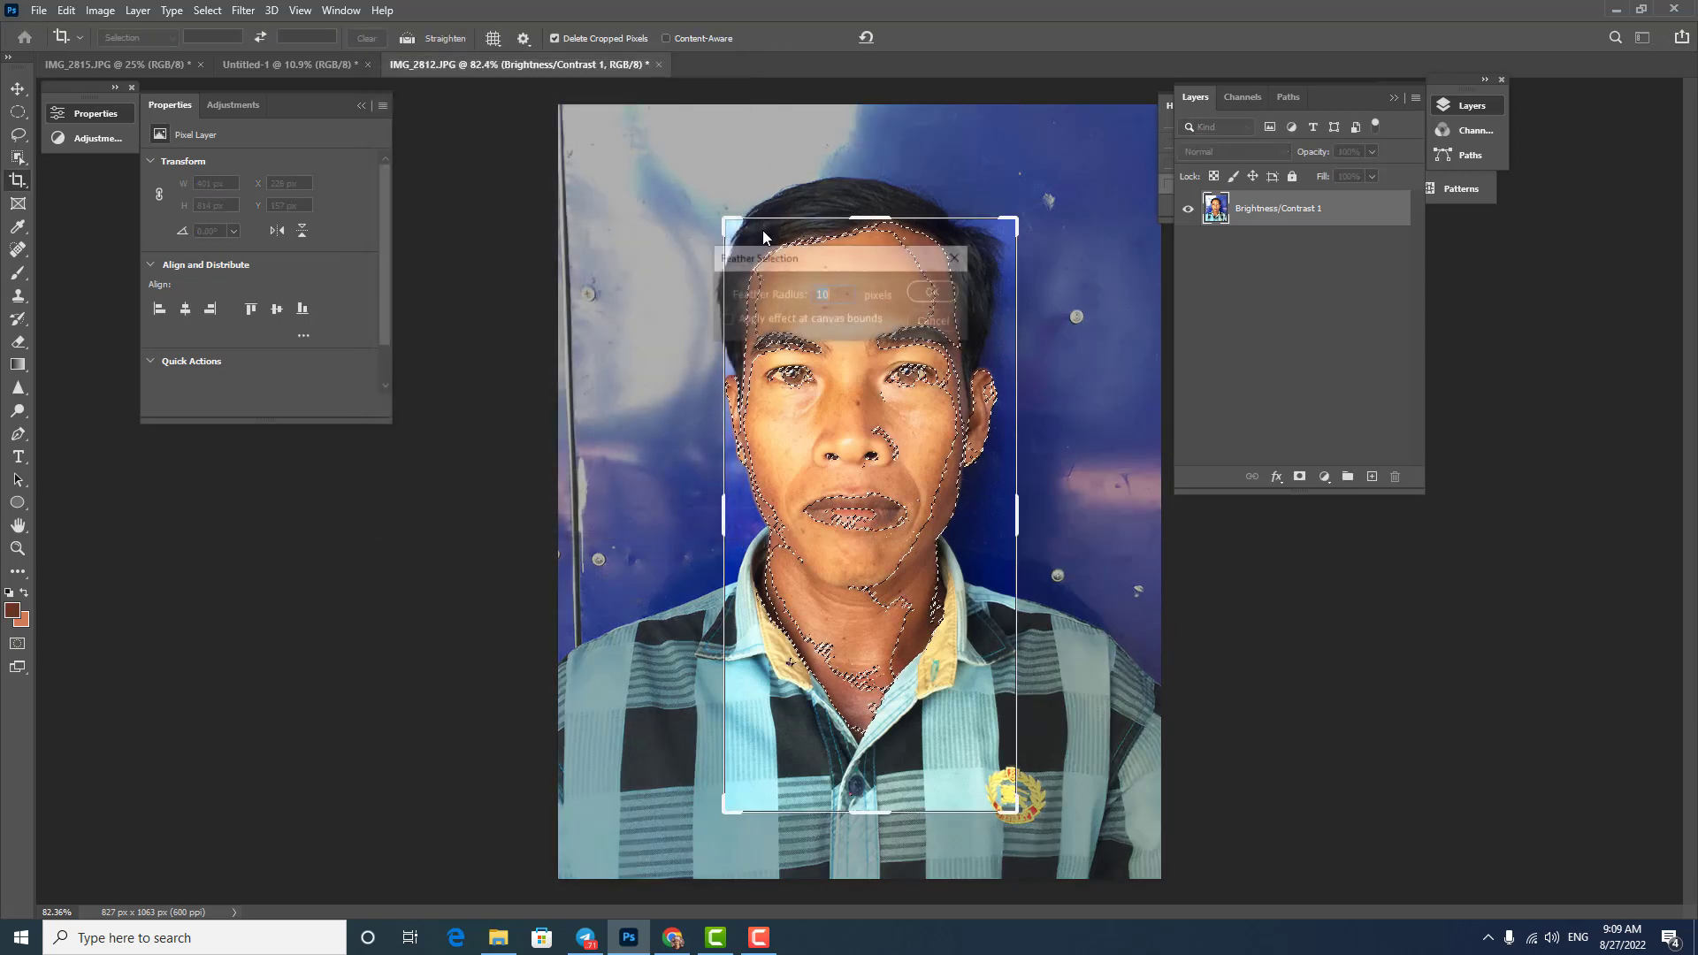
pyautogui.hotkey('shift', 'F6')
pyautogui.click(936, 294)
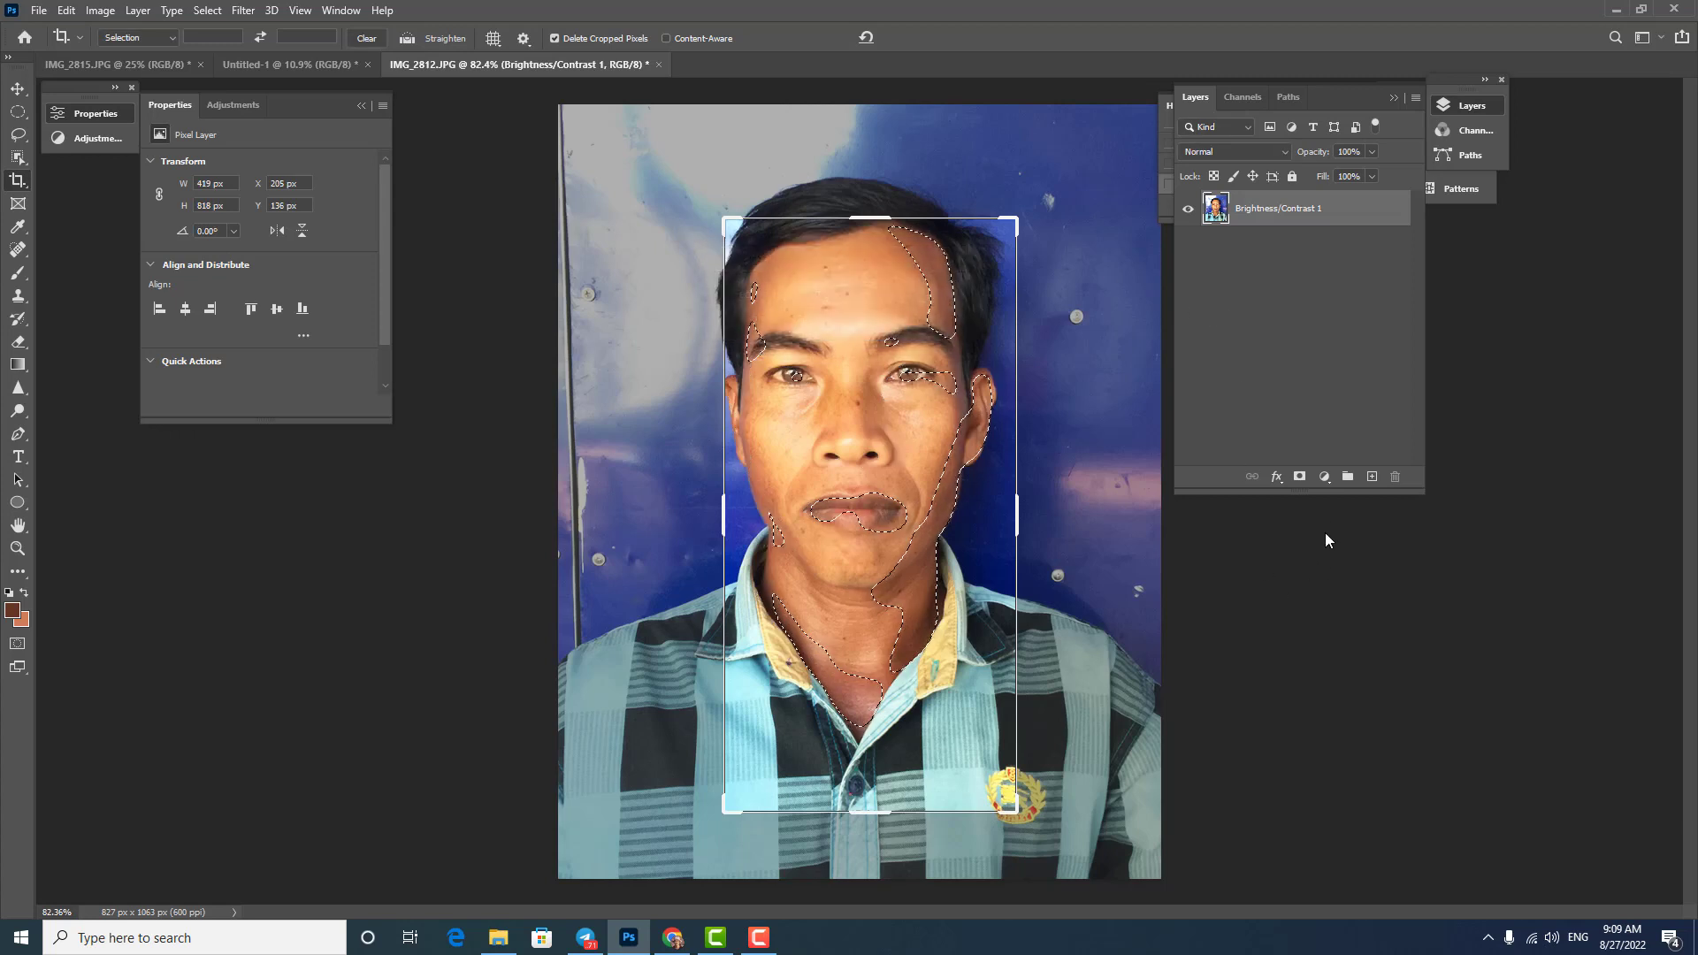
# Add a Levels adjustment on the face, moving the midtone and highlight sliders left to brighten it
pyautogui.click(1324, 475)
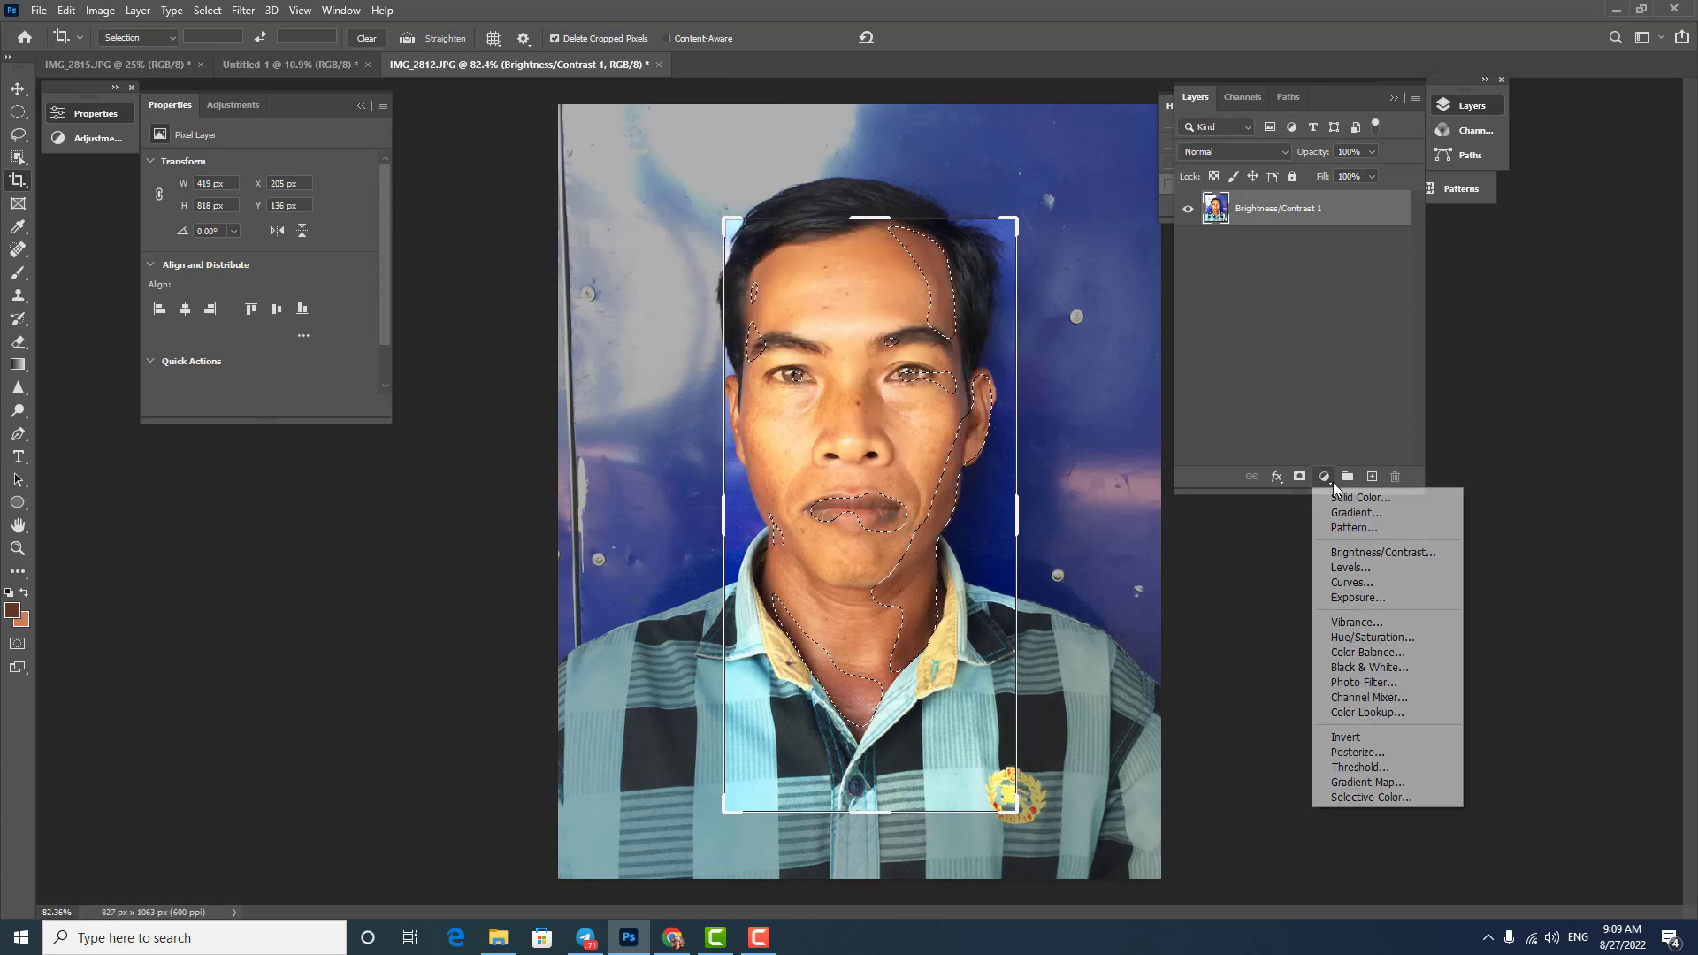
pyautogui.click(1351, 567)
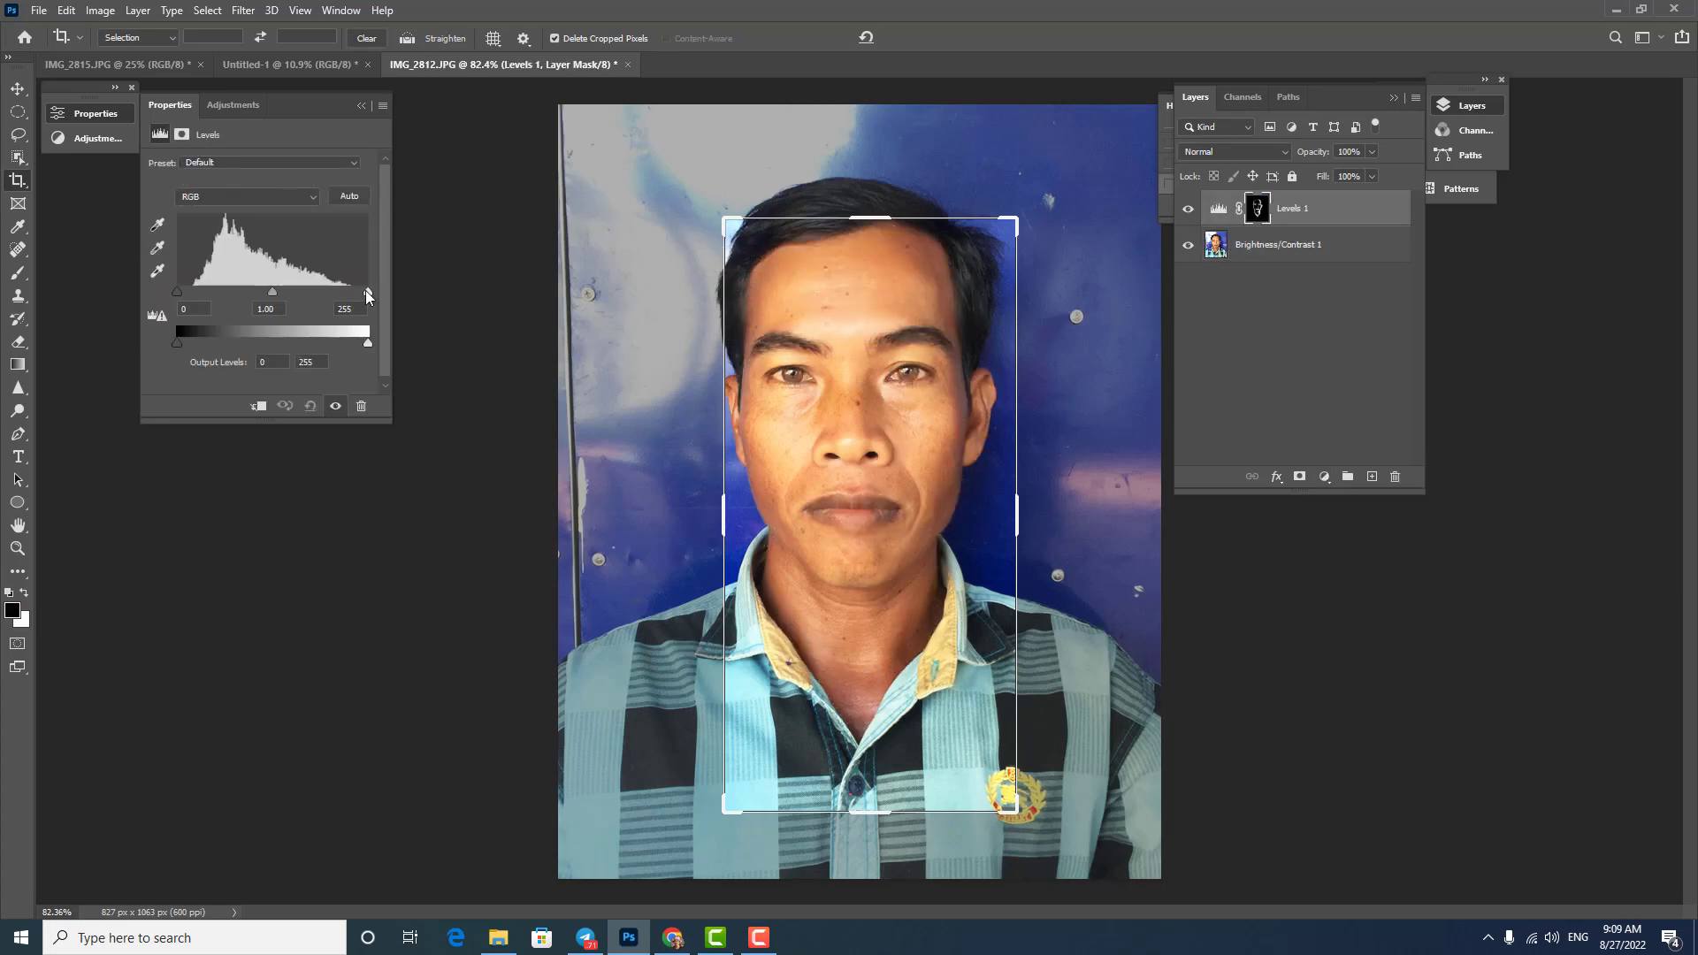
pyautogui.moveTo(270, 292); pyautogui.dragTo(262, 292)
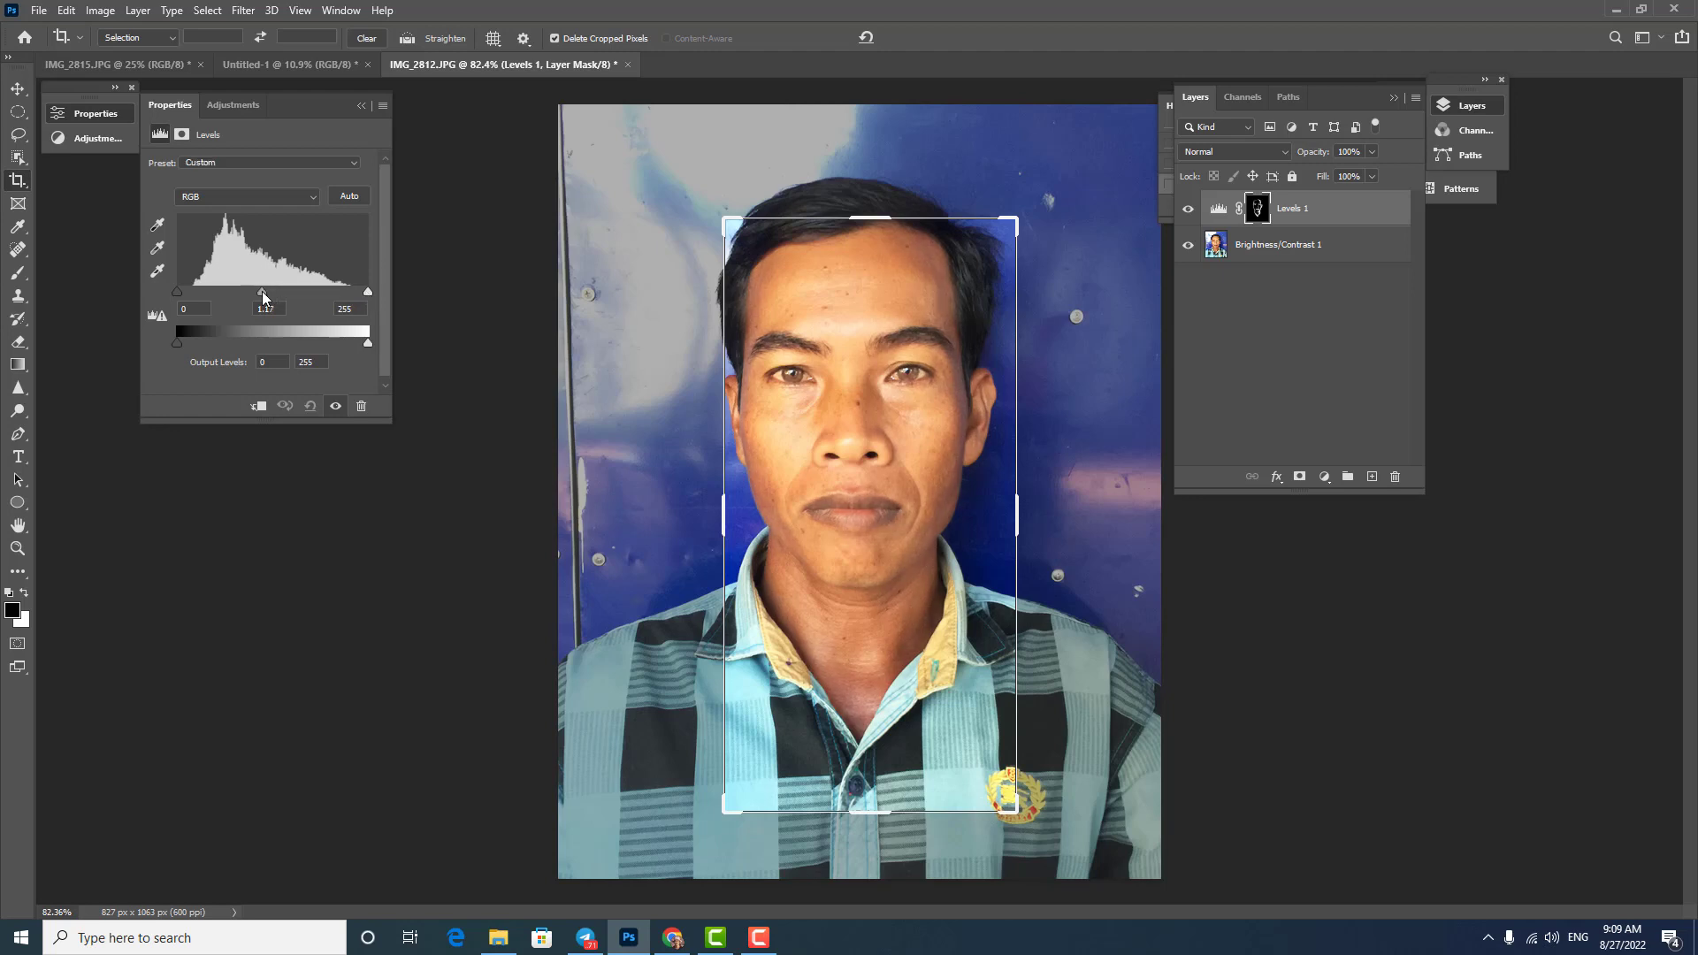
pyautogui.moveTo(368, 292); pyautogui.dragTo(344, 298)
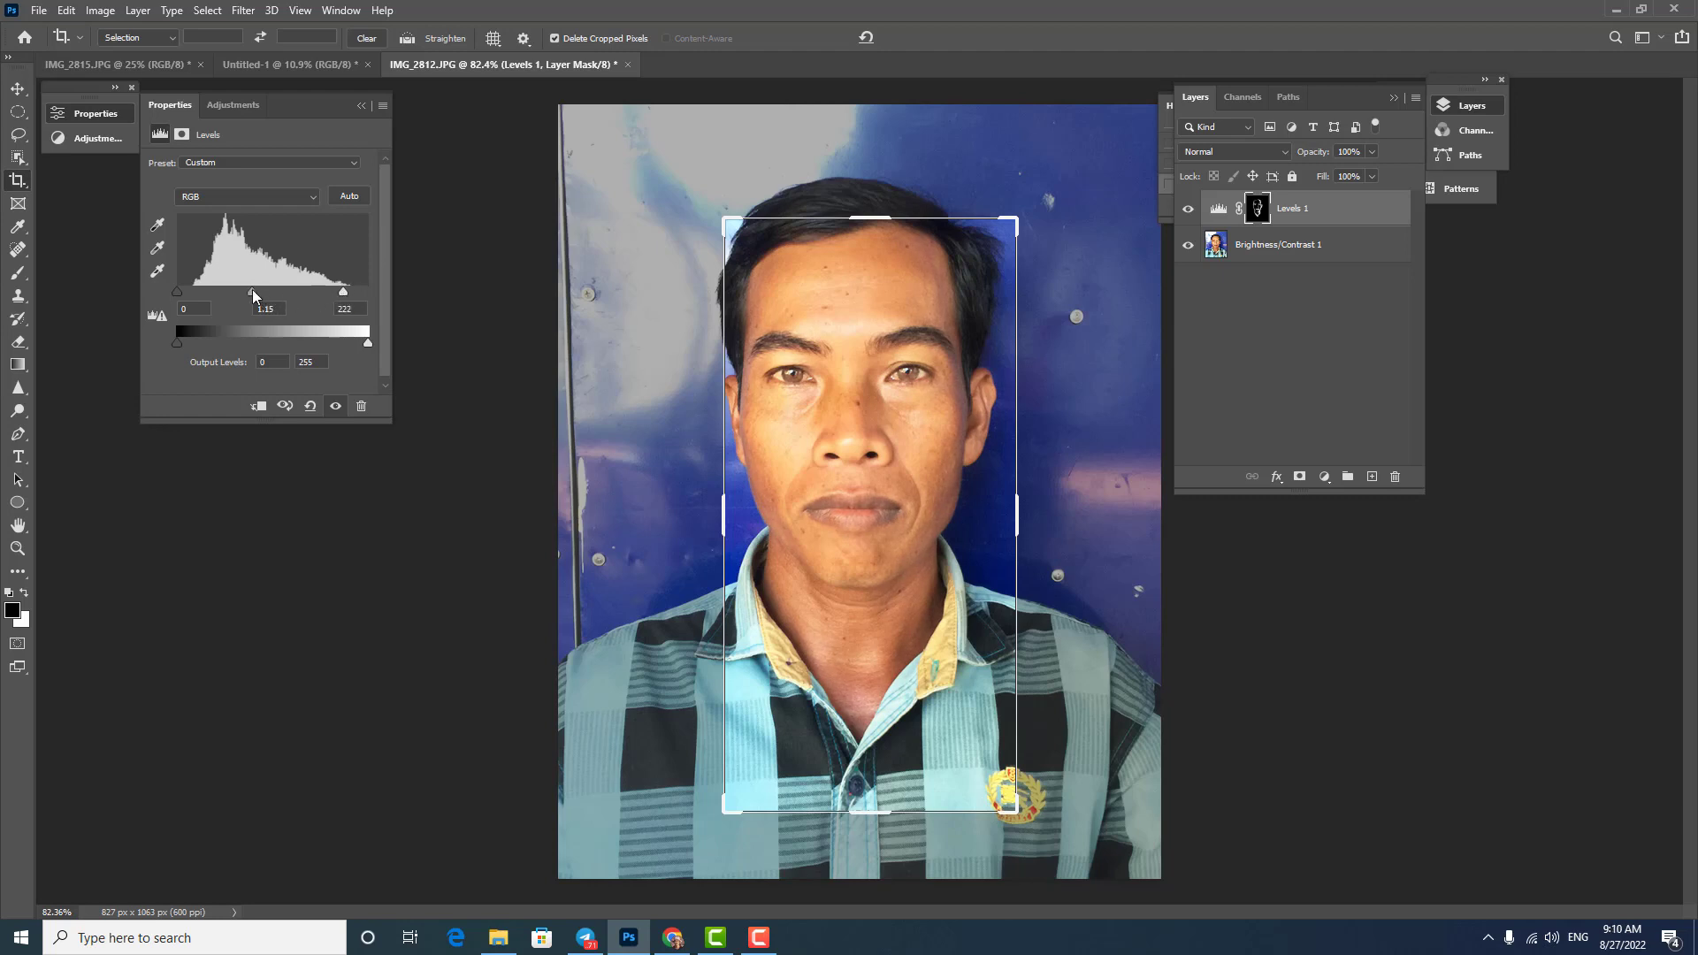
# Merge Levels 1 with the Brightness/Contrast layer, then launch the SkinFiner filter
pyautogui.click(1202, 369)
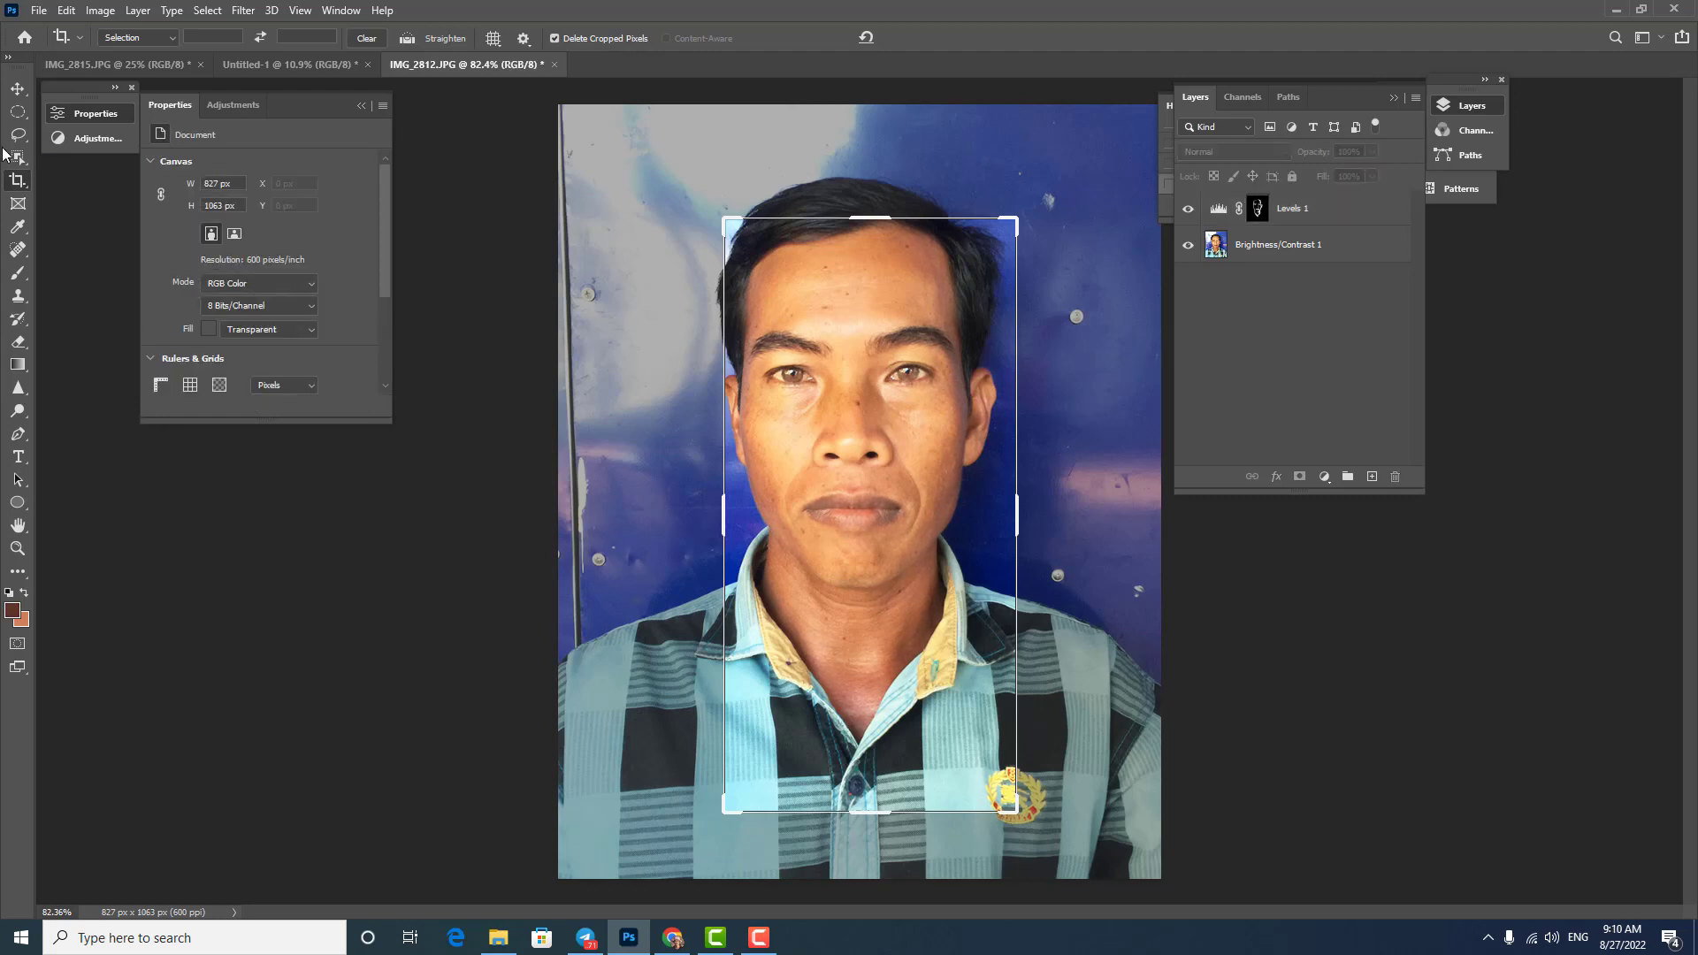
pyautogui.press('v')
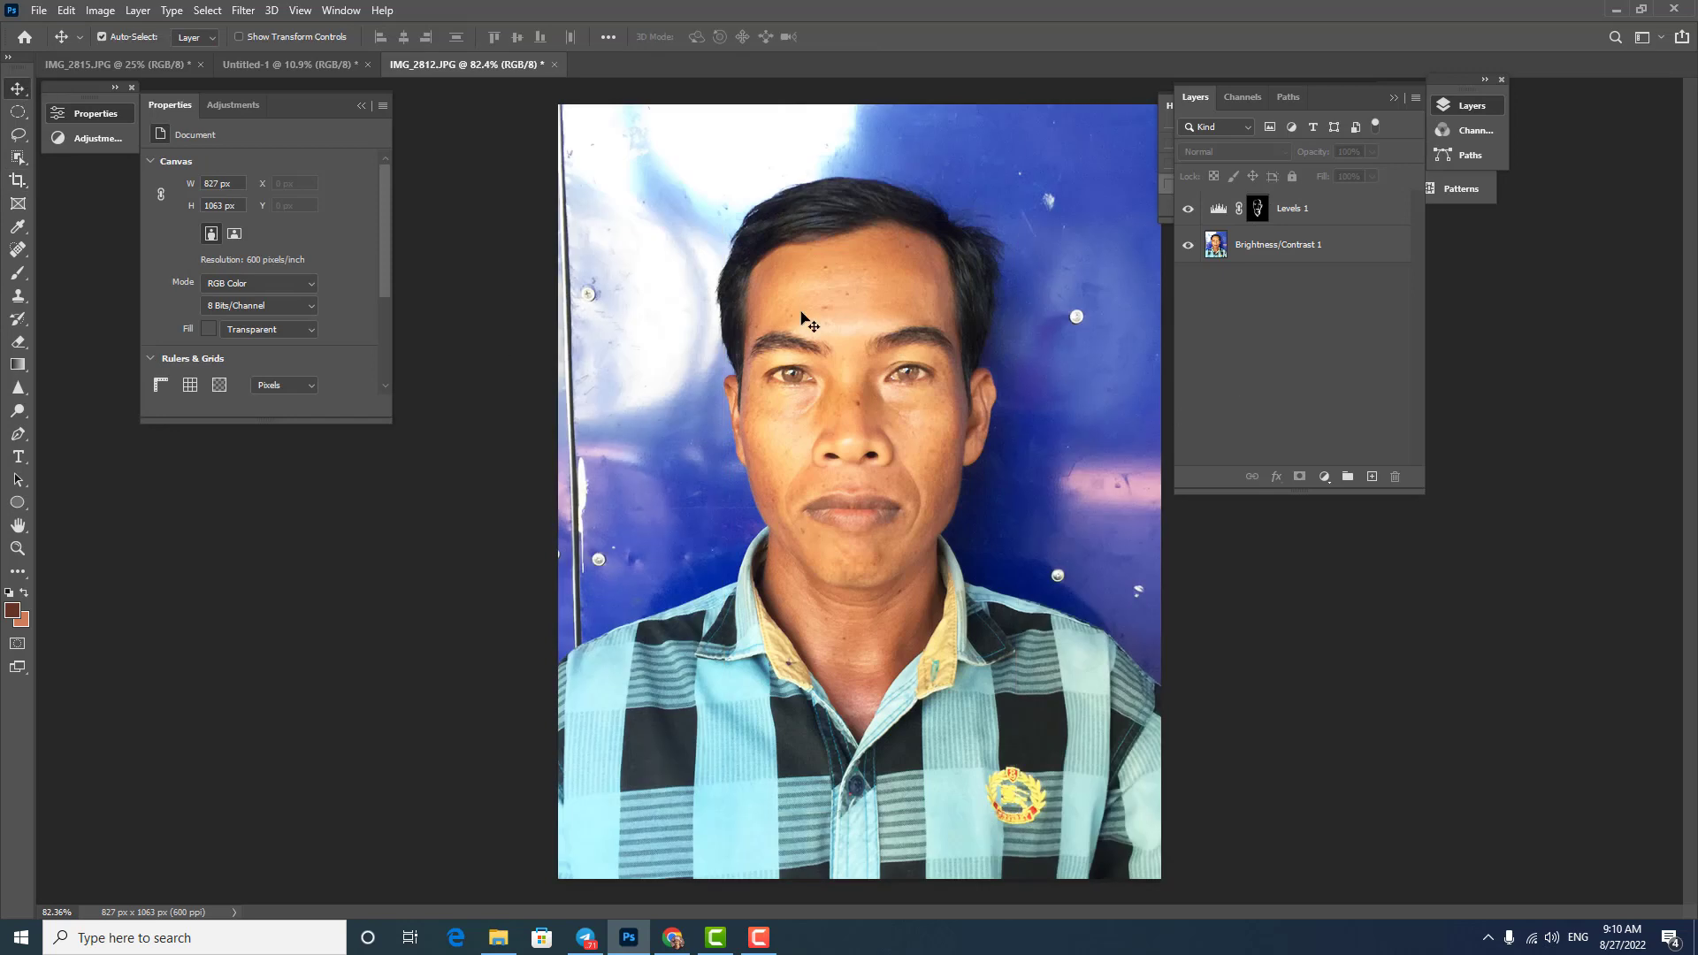
pyautogui.click(1308, 212)
pyautogui.keyDown('shift'); pyautogui.click(1237, 248); pyautogui.keyUp('shift')
pyautogui.hotkey('ctrl', 'e')
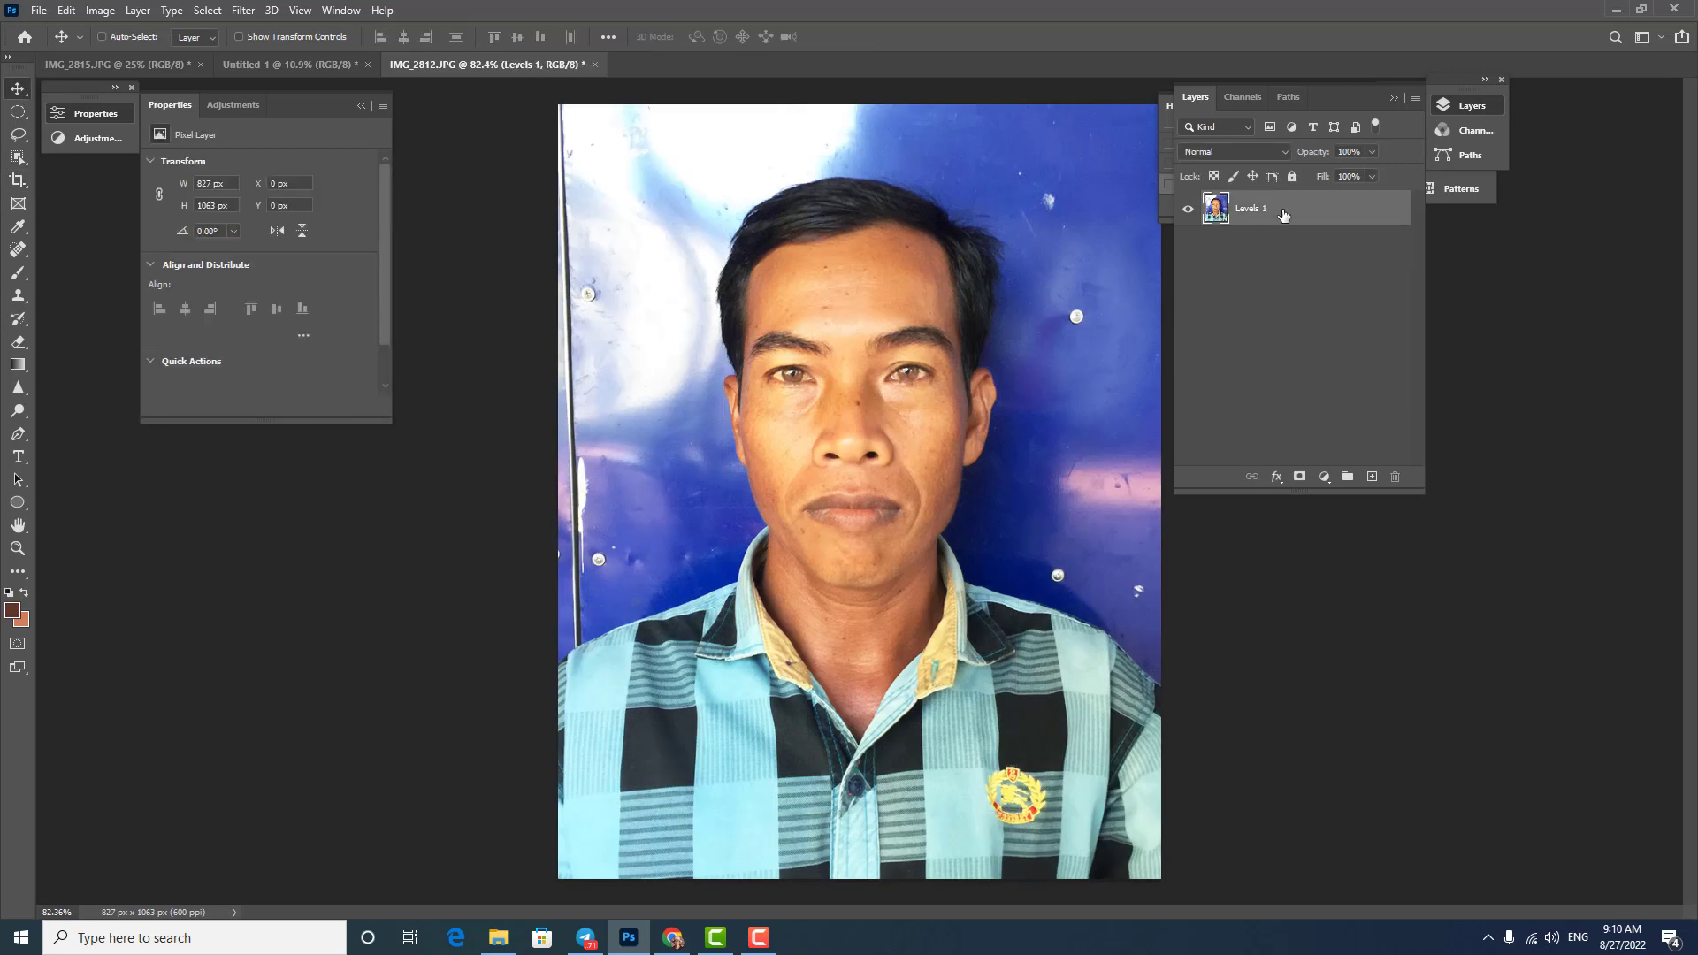
pyautogui.click(243, 11)
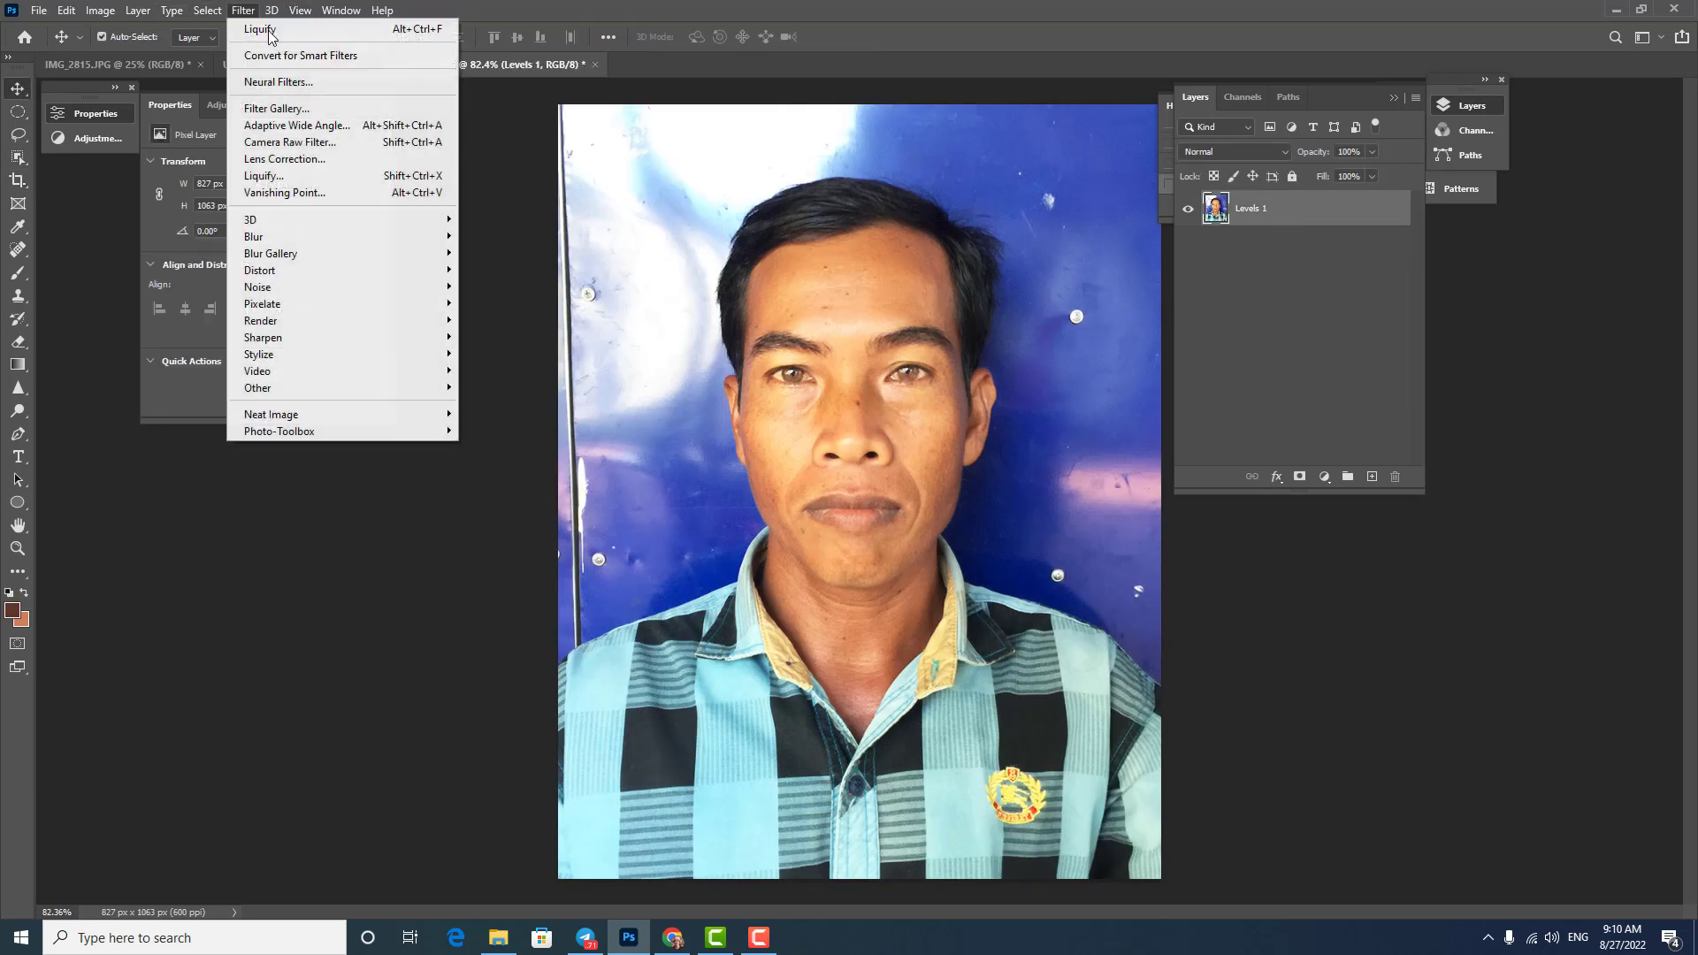
pyautogui.moveTo(279, 432)
pyautogui.click(531, 438)
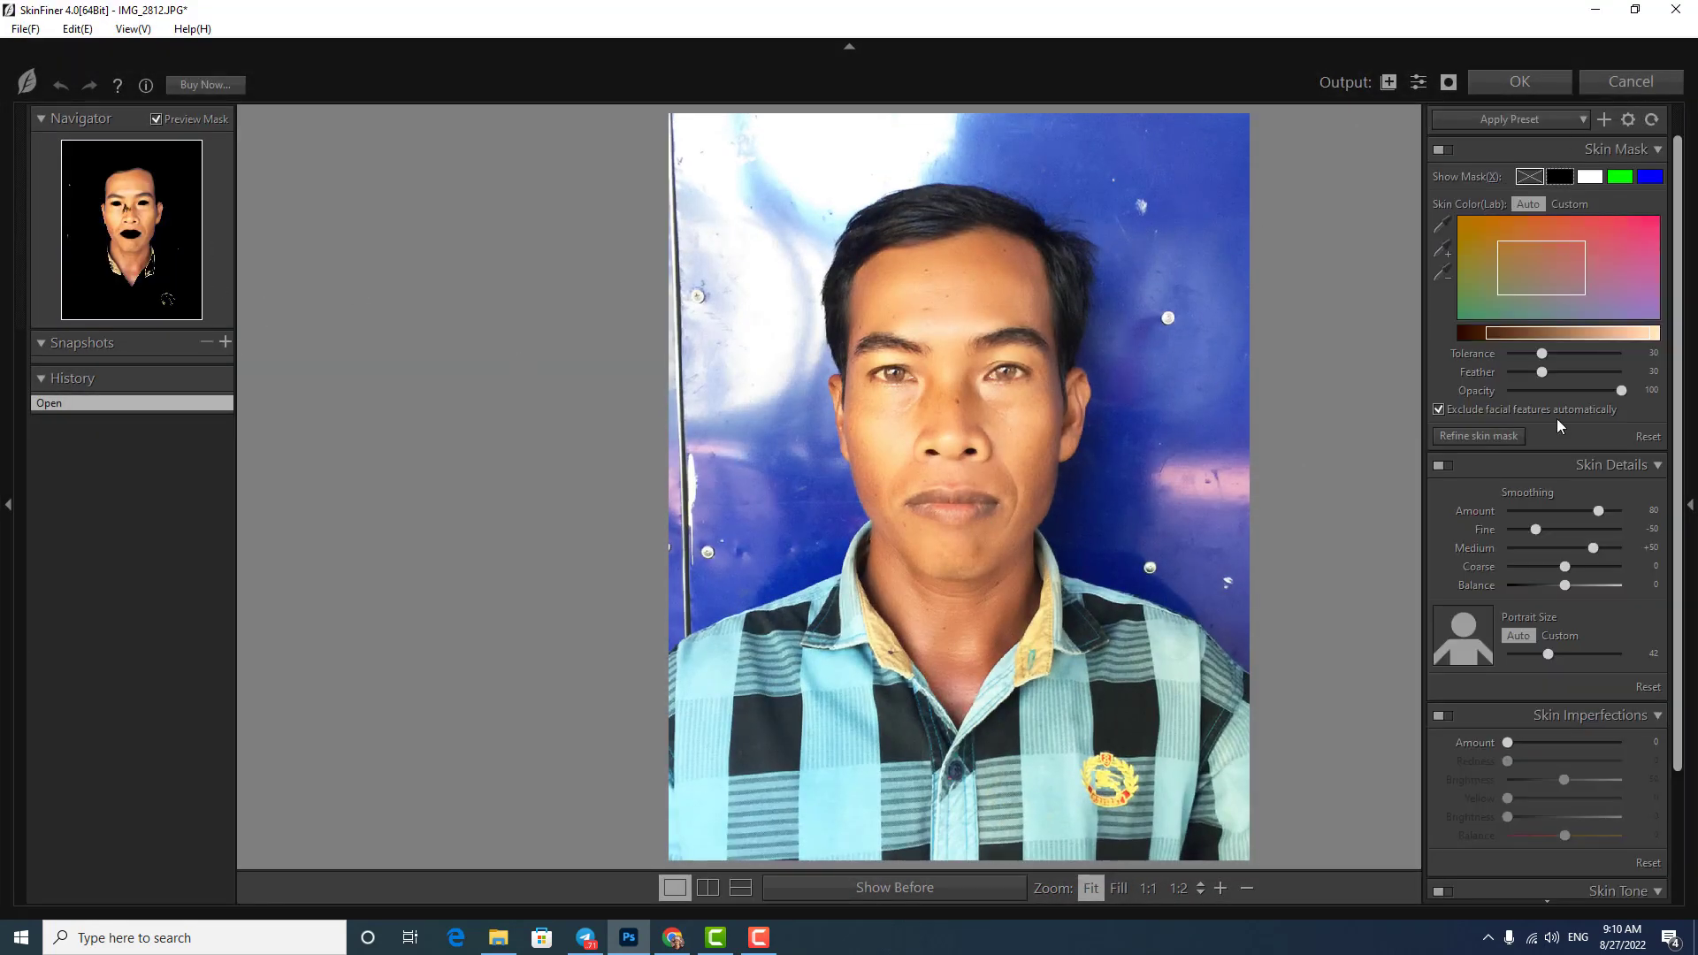
# In SkinFiner, set highlights -43, shadows +21, smoothing balance +11, imperfections 9, and apply
pyautogui.click(1442, 251)
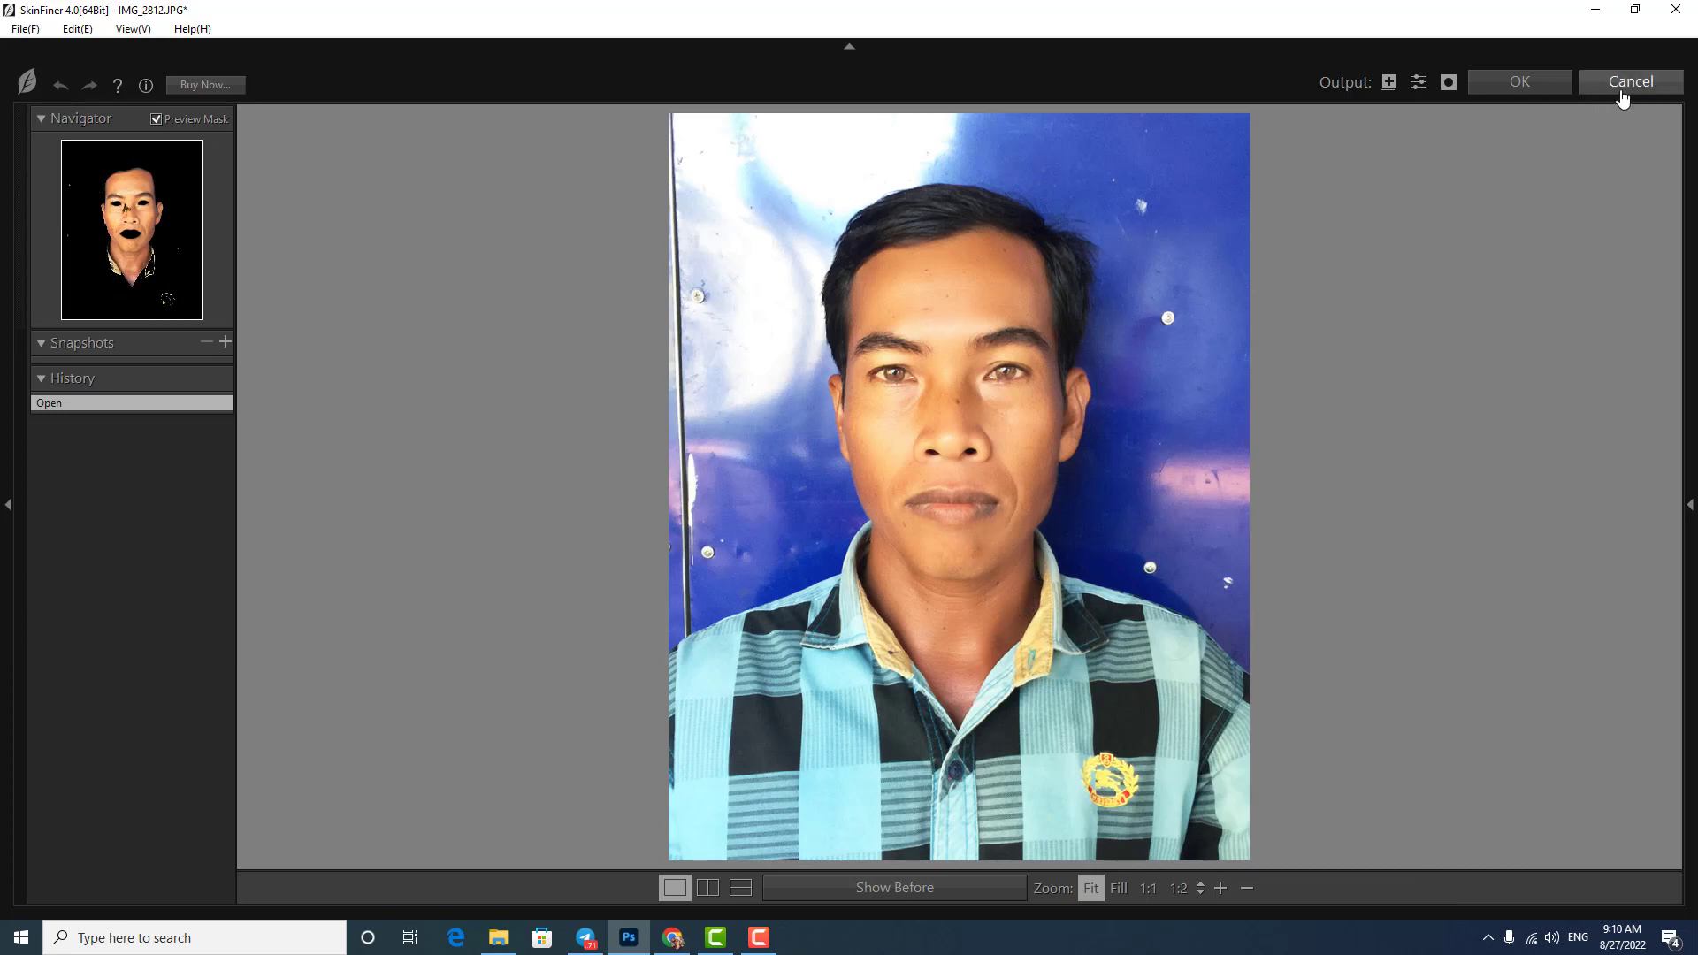
pyautogui.click(1690, 504)
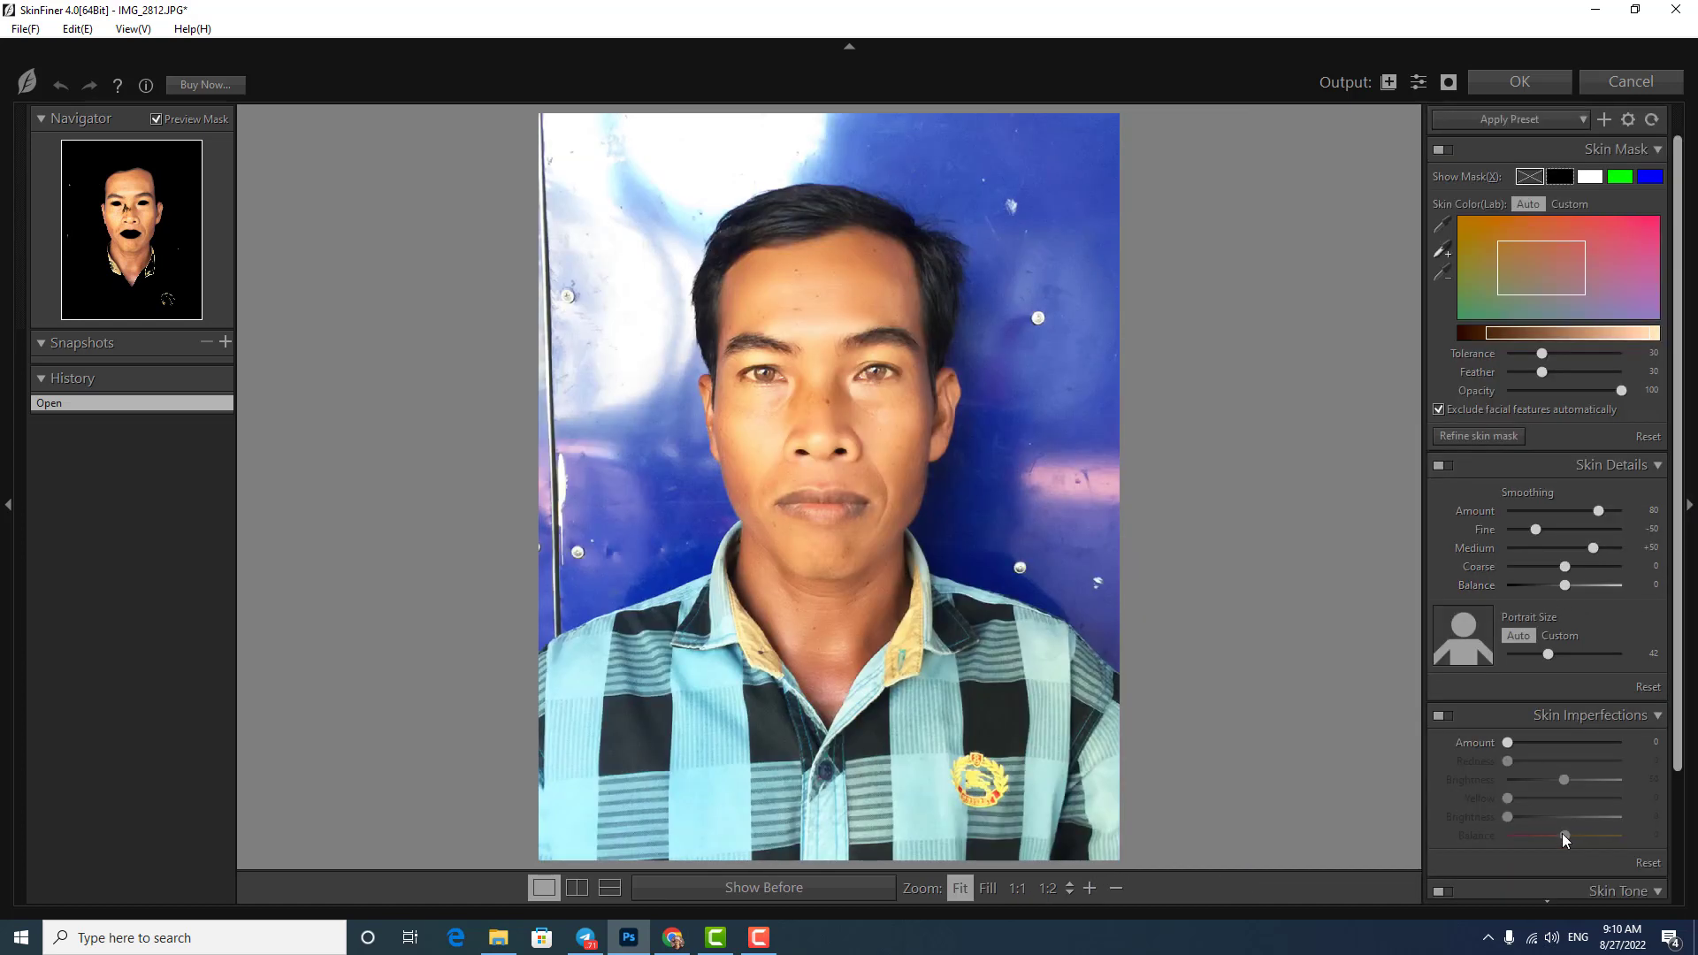
pyautogui.scroll(-3, 1562, 833)
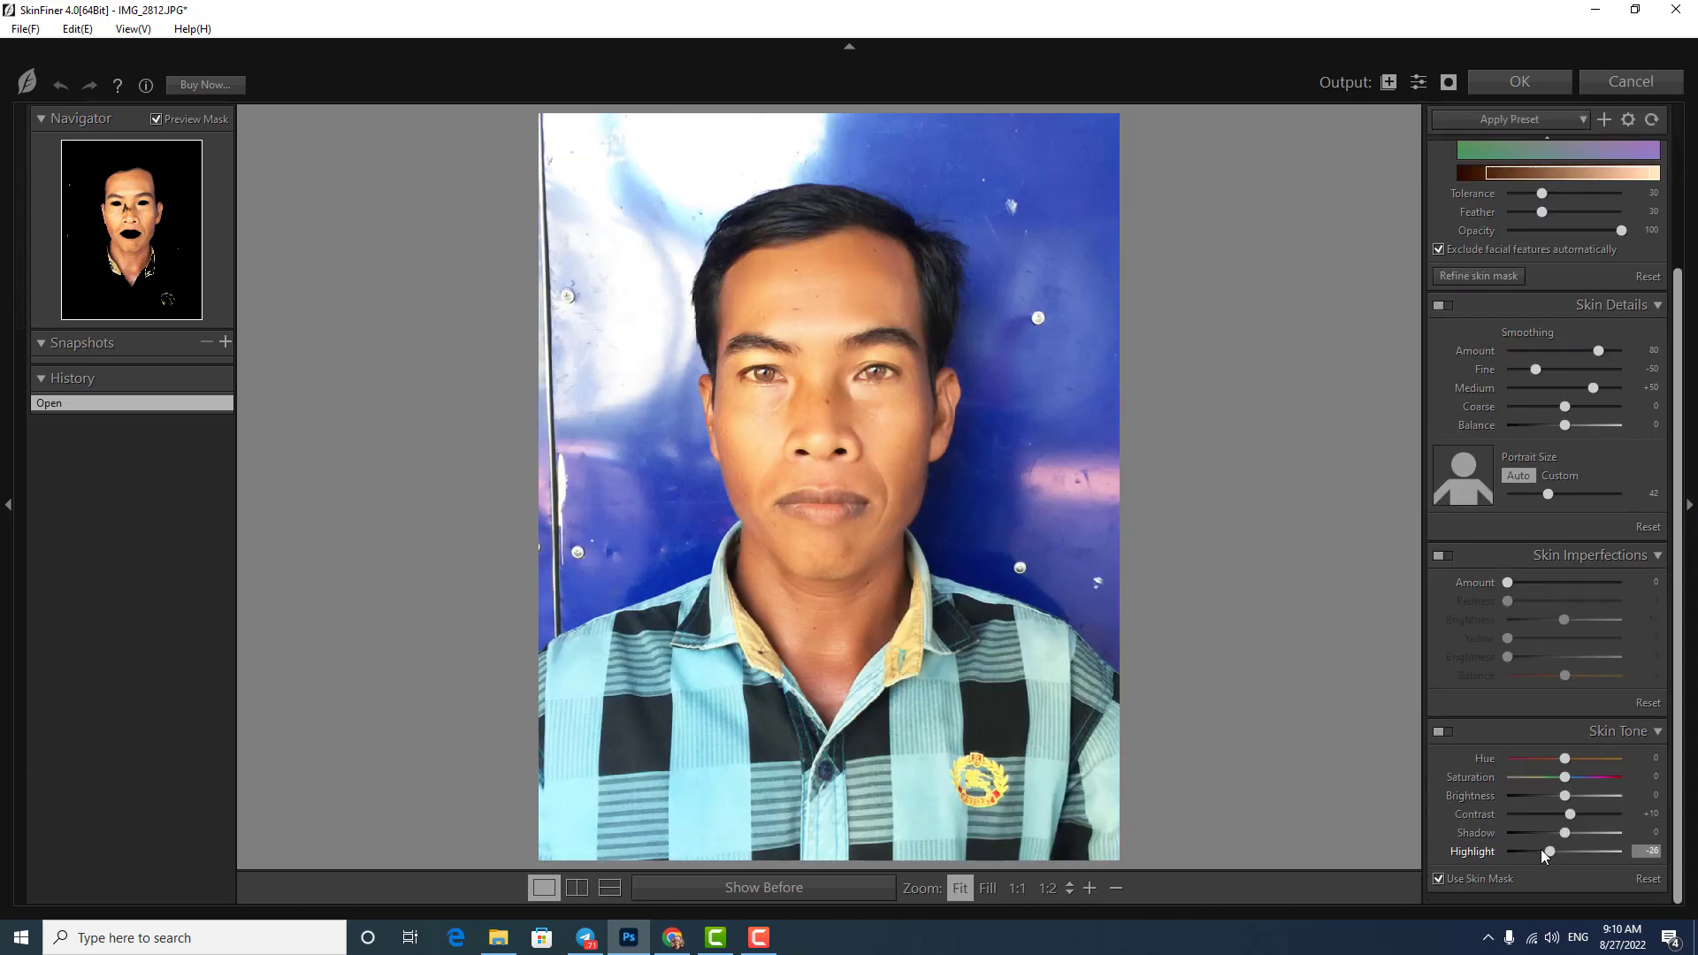
pyautogui.moveTo(1542, 850)
pyautogui.mouseDown()
pyautogui.moveTo(1605, 828)
pyautogui.moveTo(1579, 829)
pyautogui.mouseUp()
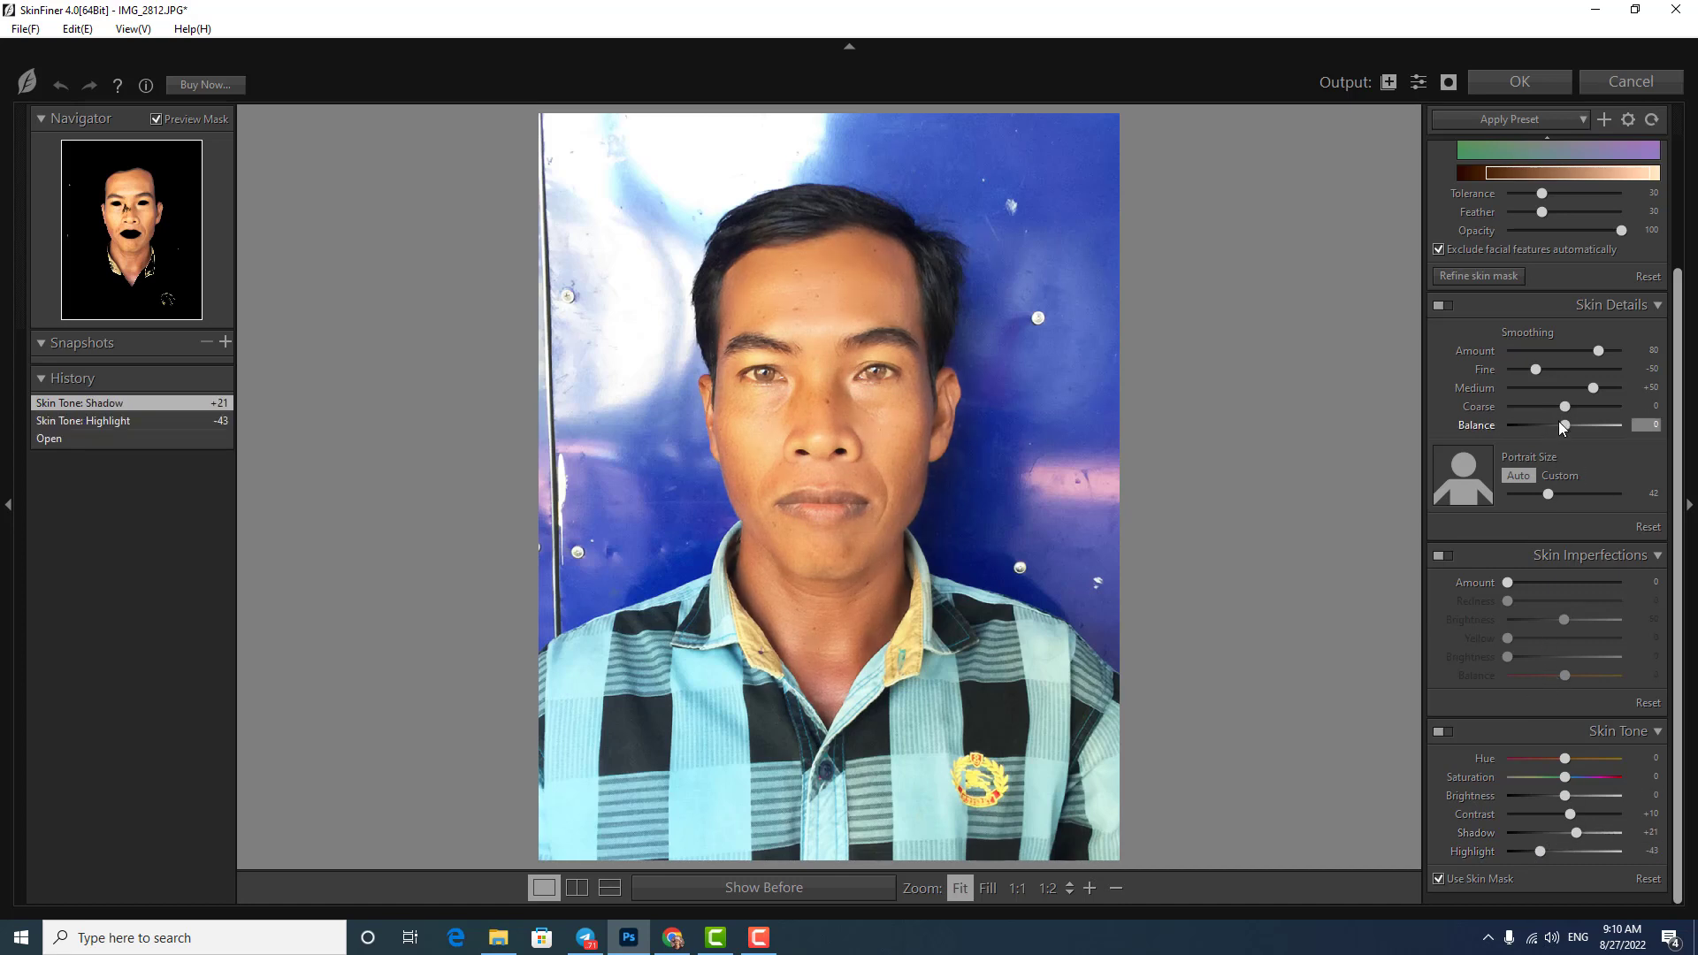
pyautogui.moveTo(1563, 426); pyautogui.dragTo(1572, 425)
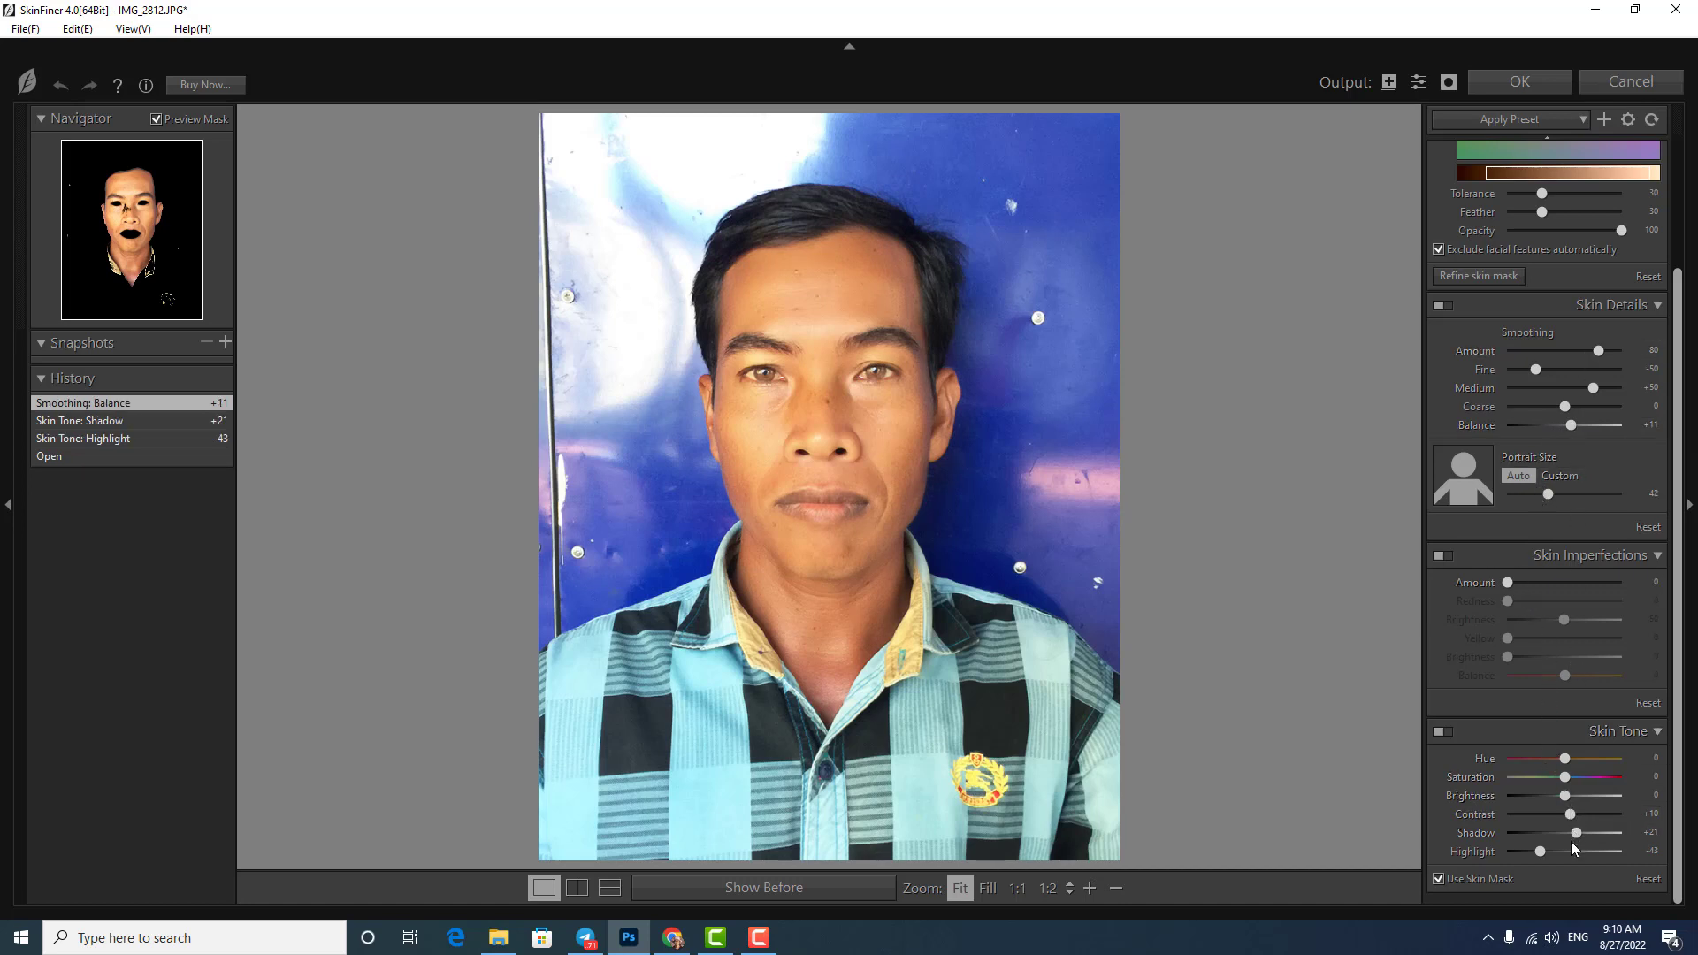
pyautogui.scroll(1, 1580, 820)
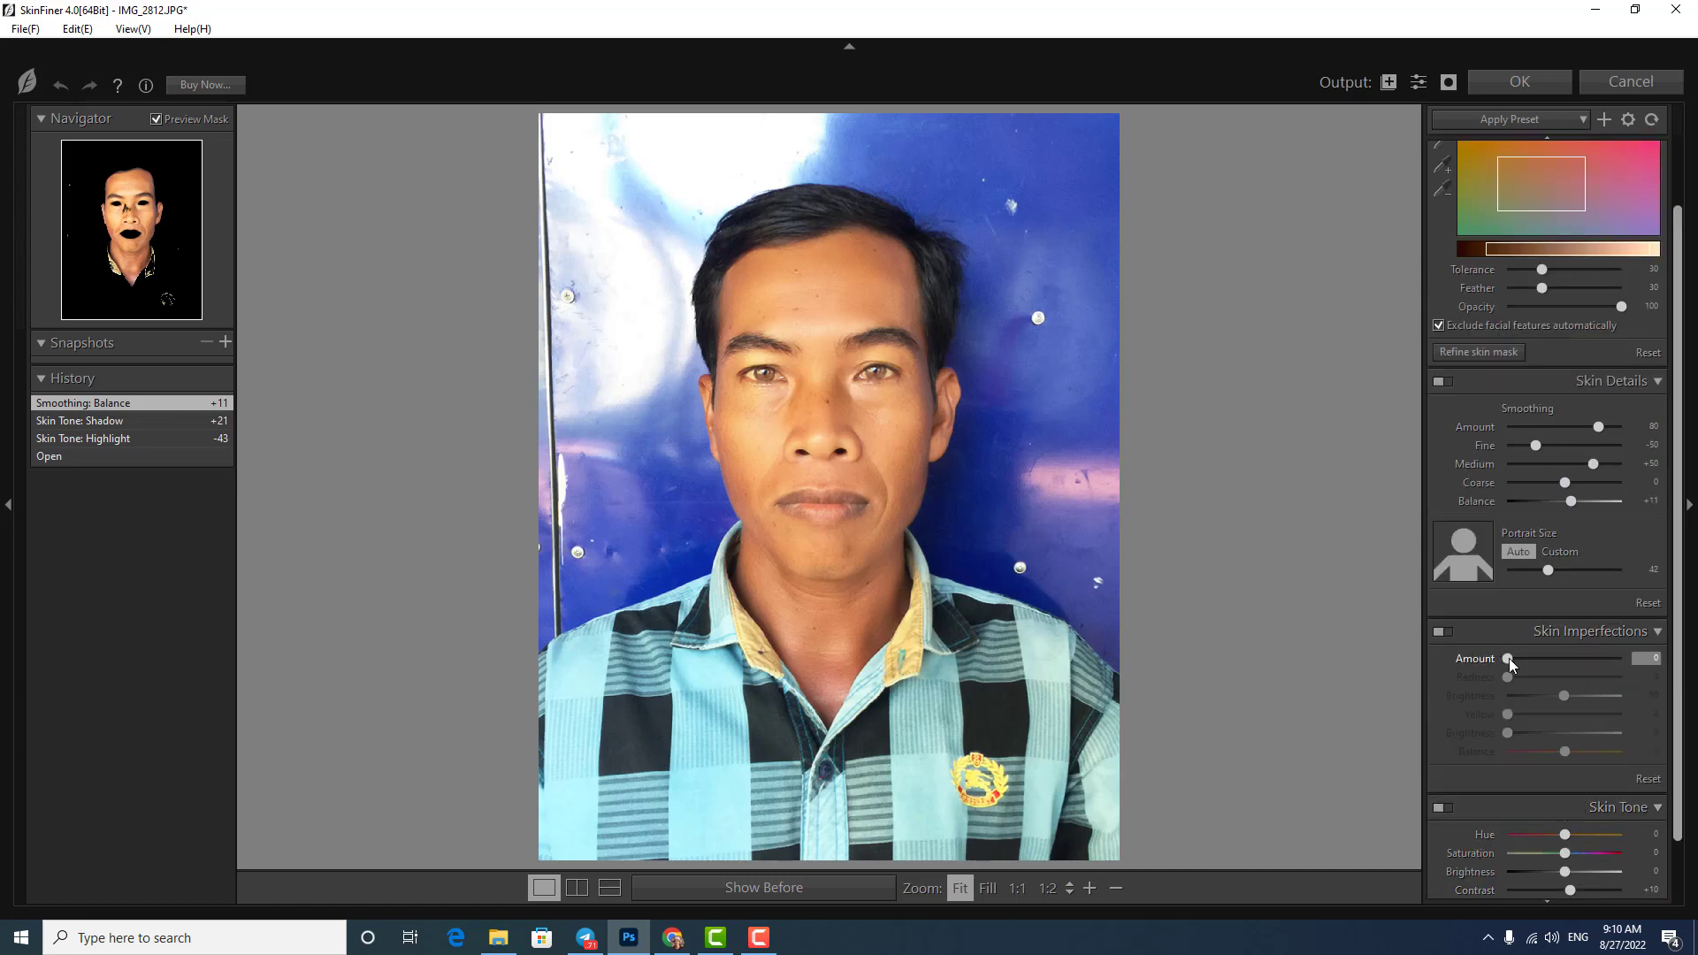
pyautogui.moveTo(1508, 659); pyautogui.dragTo(1519, 659)
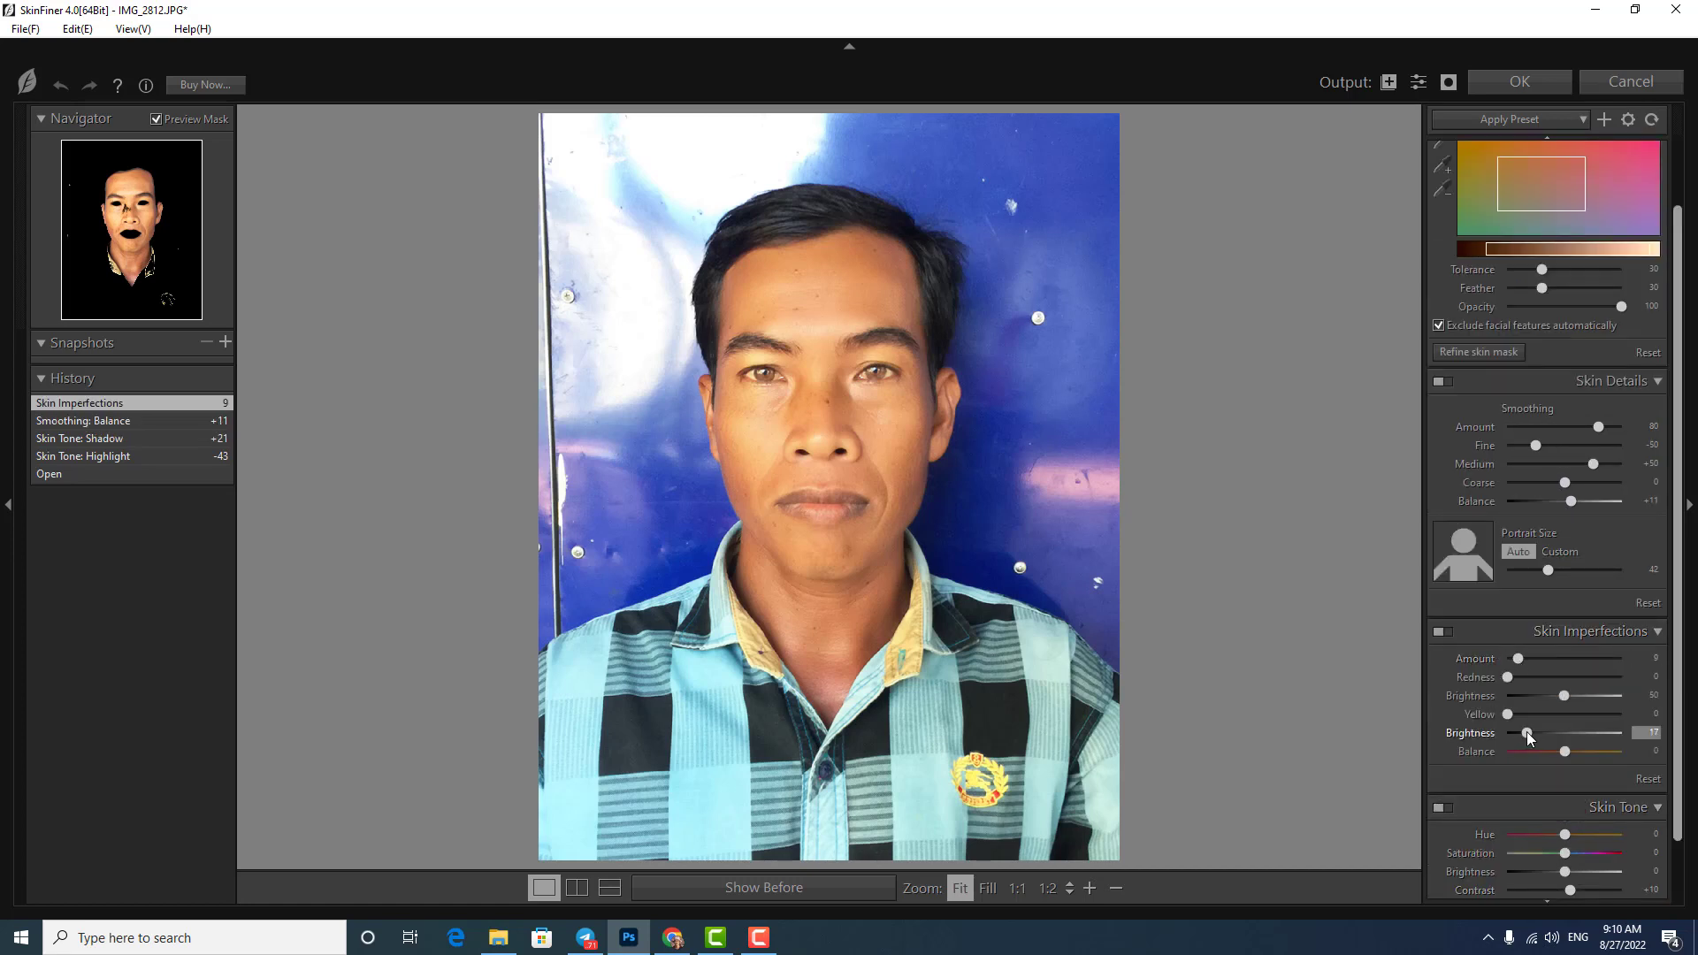
pyautogui.moveTo(1554, 727)
pyautogui.mouseDown()
pyautogui.moveTo(1536, 727)
pyautogui.moveTo(1575, 733)
pyautogui.moveTo(1586, 697)
pyautogui.mouseUp()
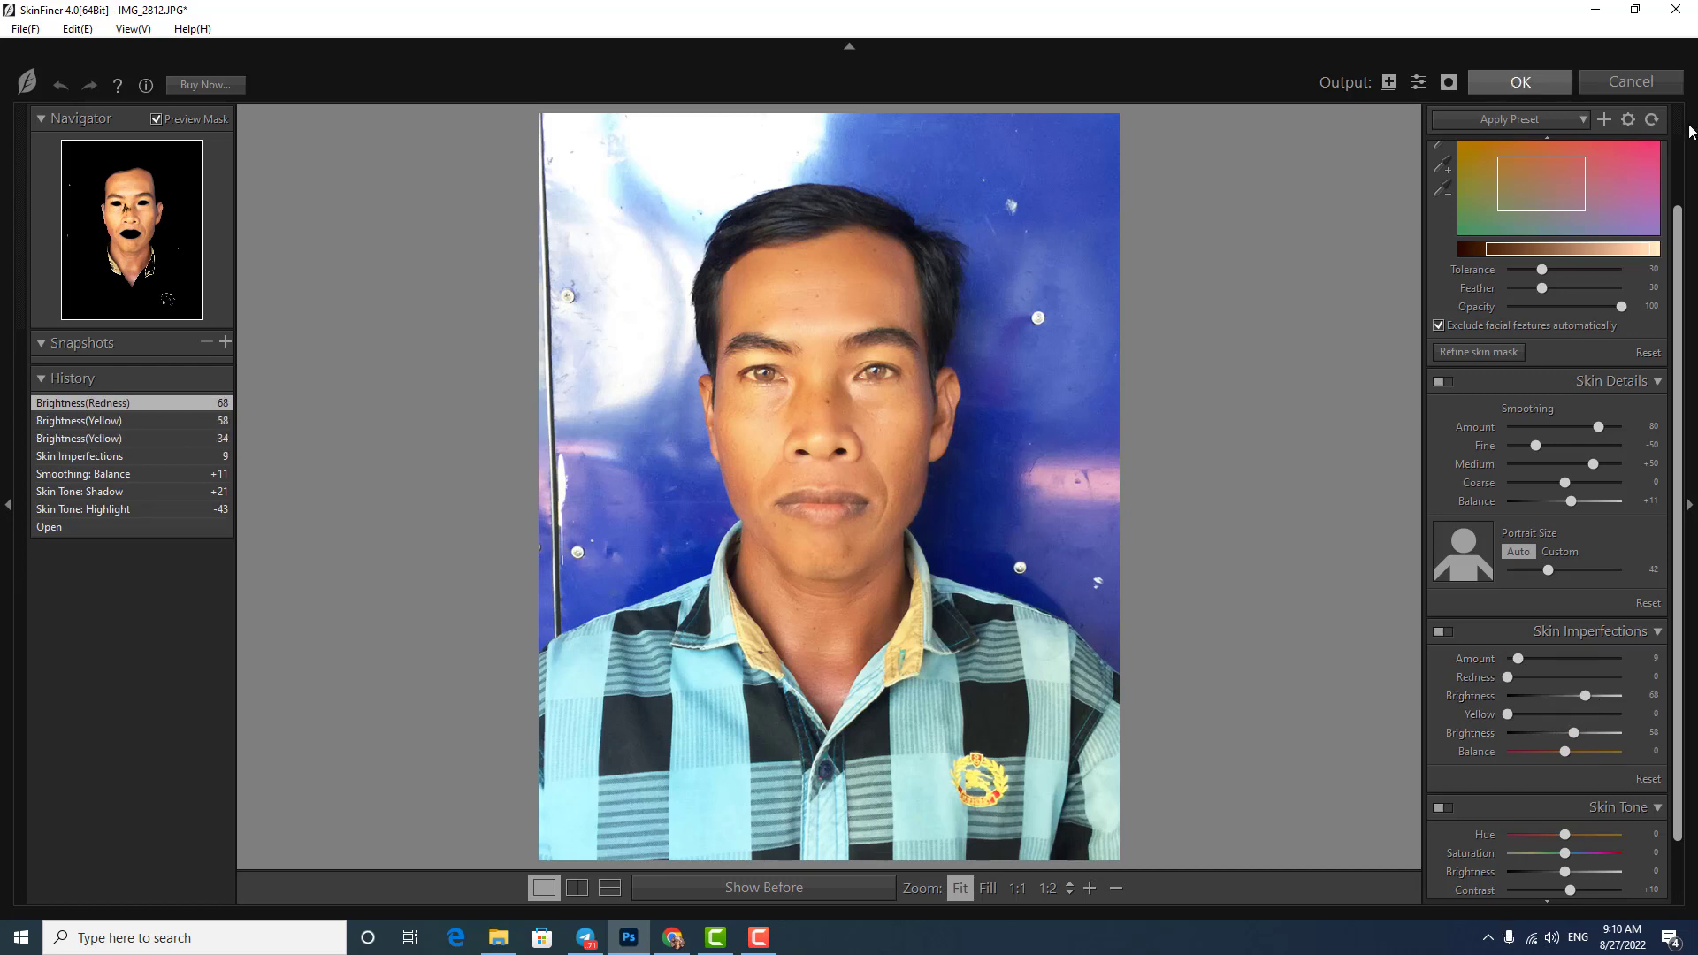
pyautogui.click(1520, 82)
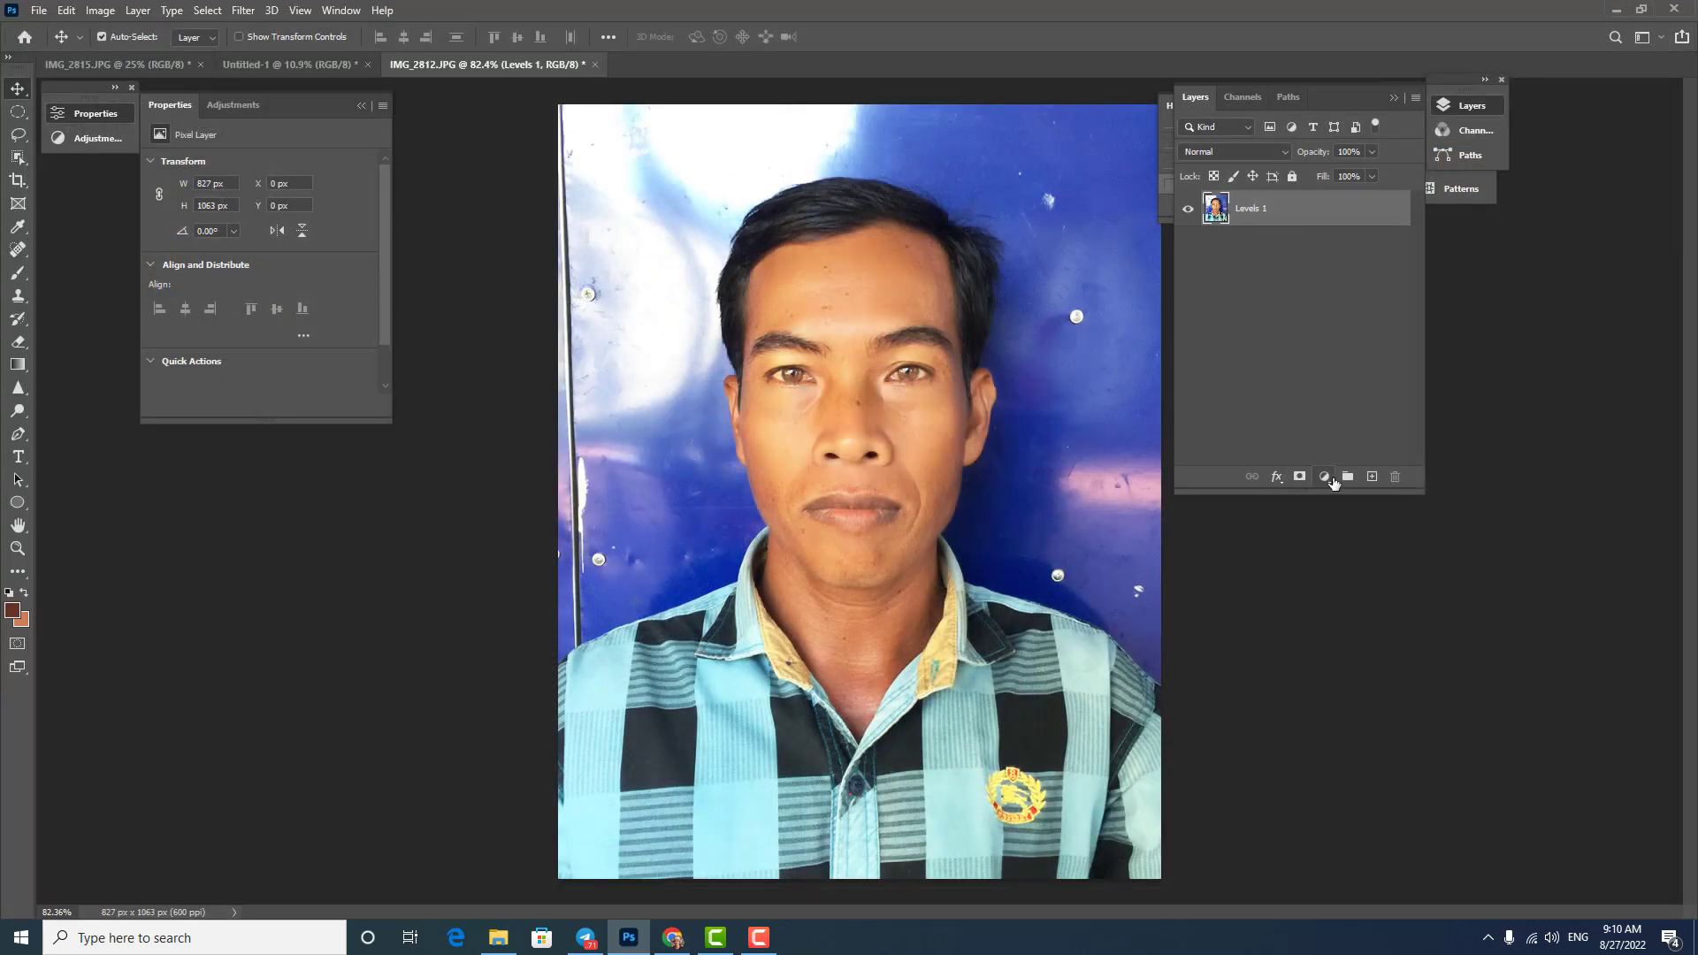
# Add a Selective Color layer on Yellows (Yellow -11, Black -11) and merge it into the photo
pyautogui.click(1326, 478)
pyautogui.click(1360, 798)
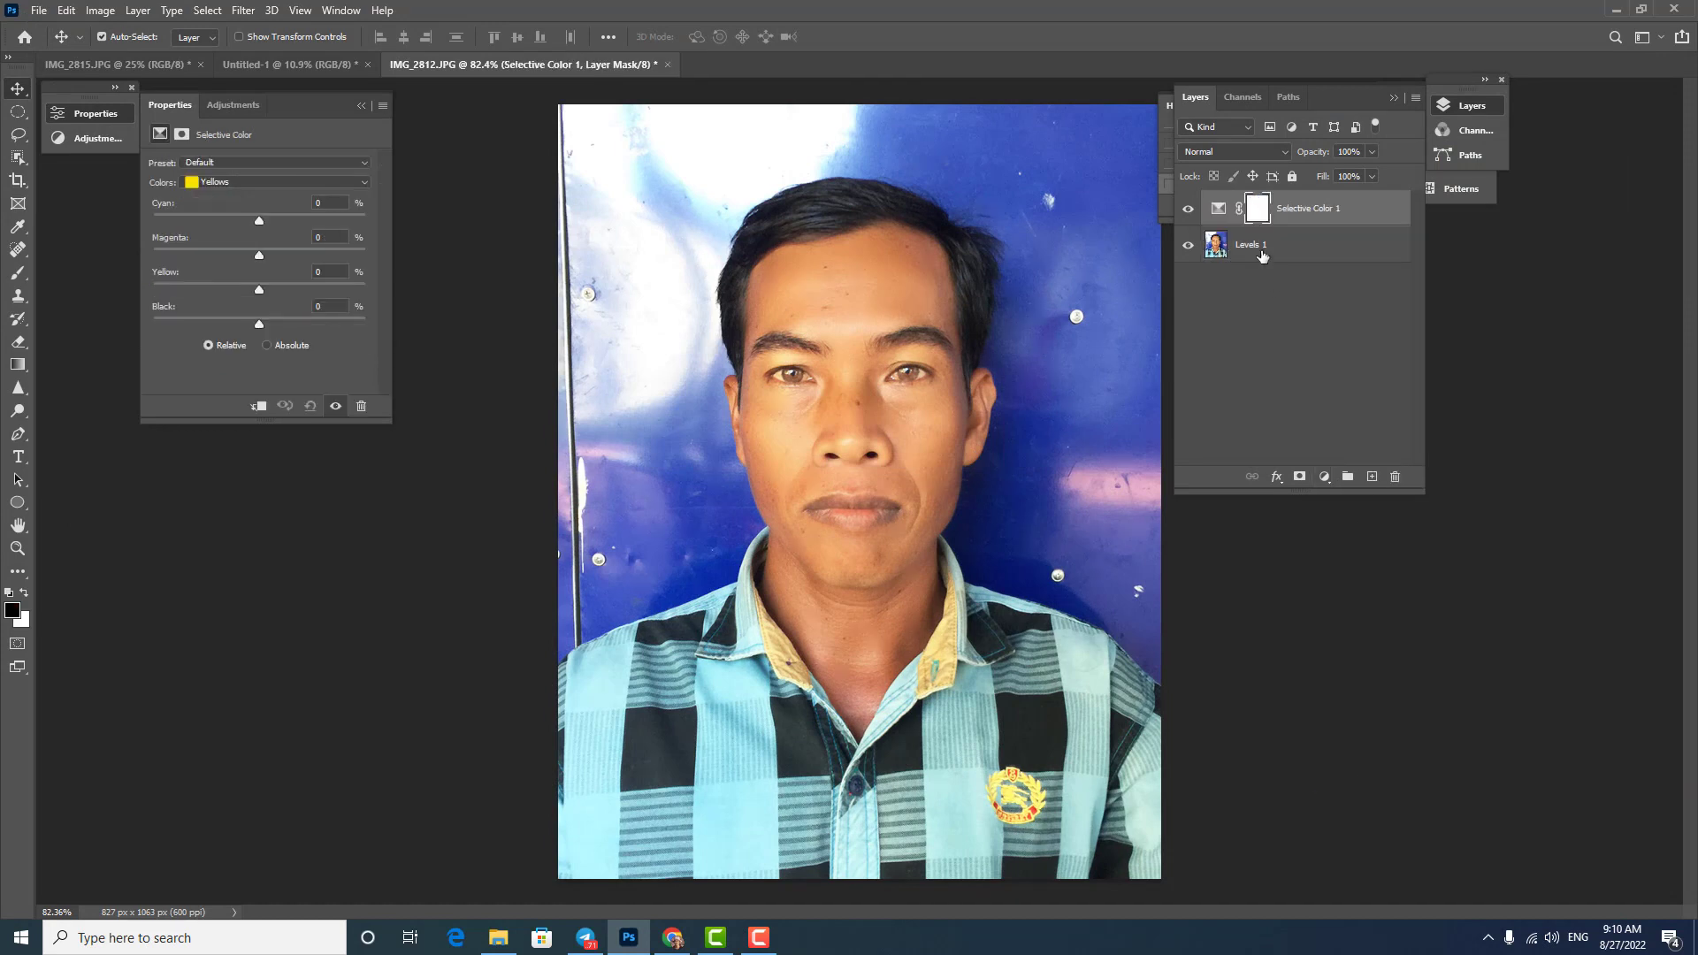
pyautogui.click(1219, 208)
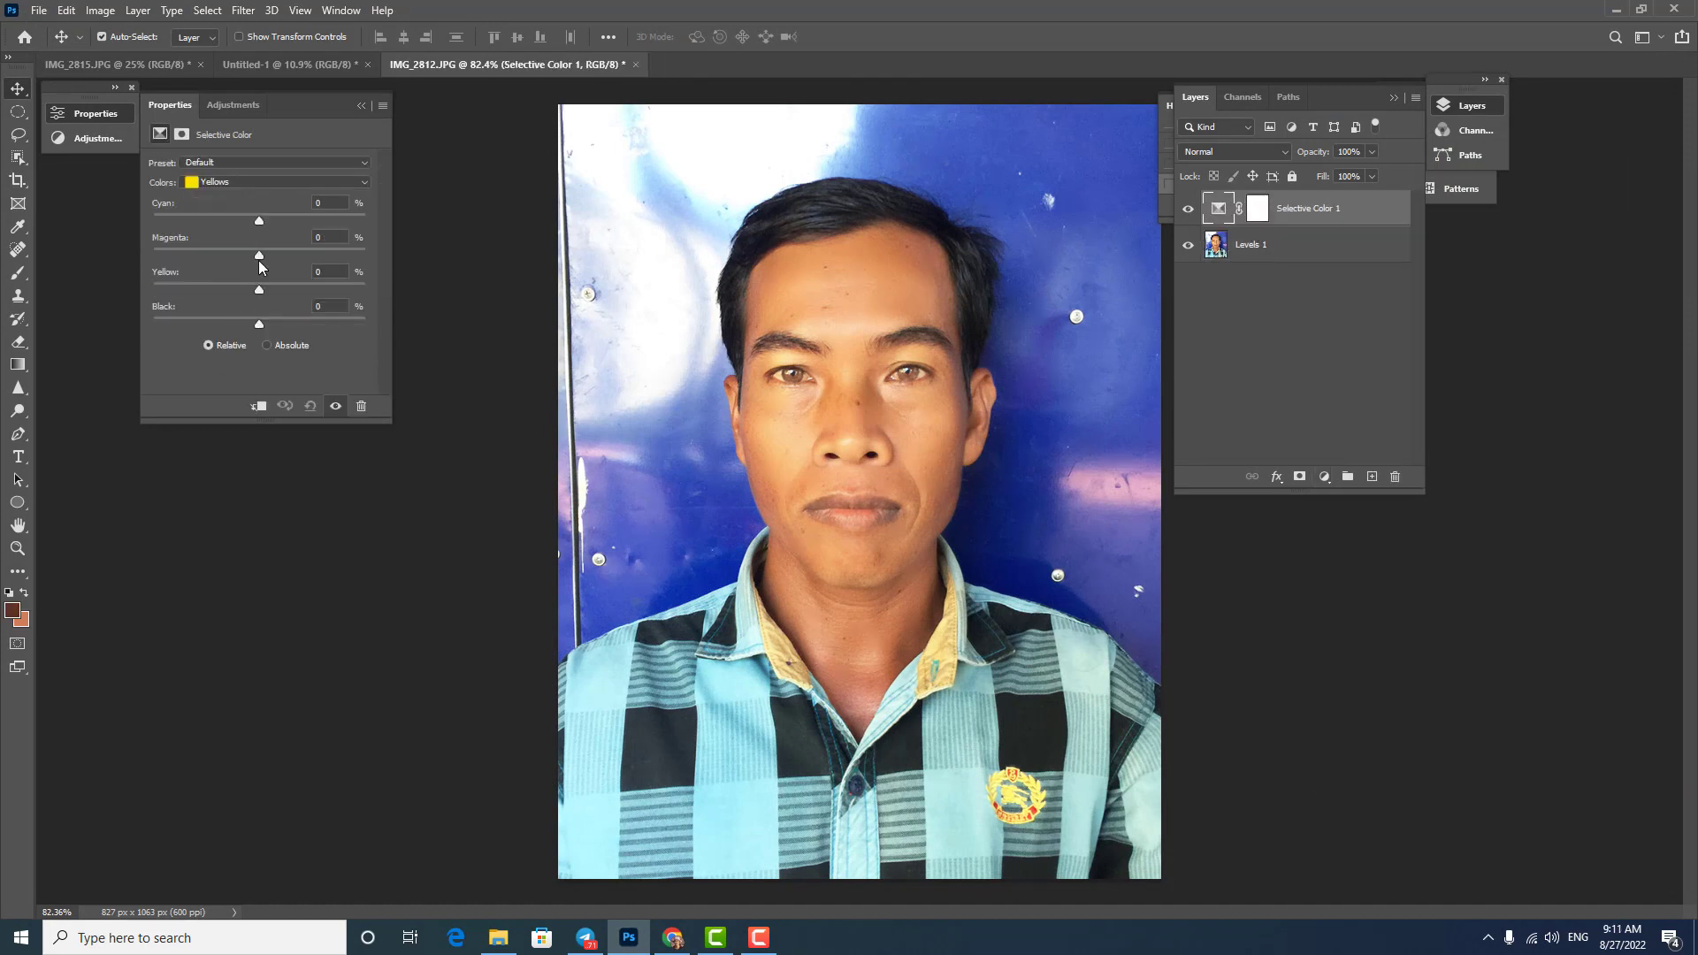
pyautogui.moveTo(257, 289); pyautogui.dragTo(251, 290)
pyautogui.moveTo(252, 319); pyautogui.dragTo(248, 318)
pyautogui.keyDown('shift'); pyautogui.click(1283, 255); pyautogui.keyUp('shift')
pyautogui.hotkey('ctrl', 'e')
pyautogui.click(1335, 334)
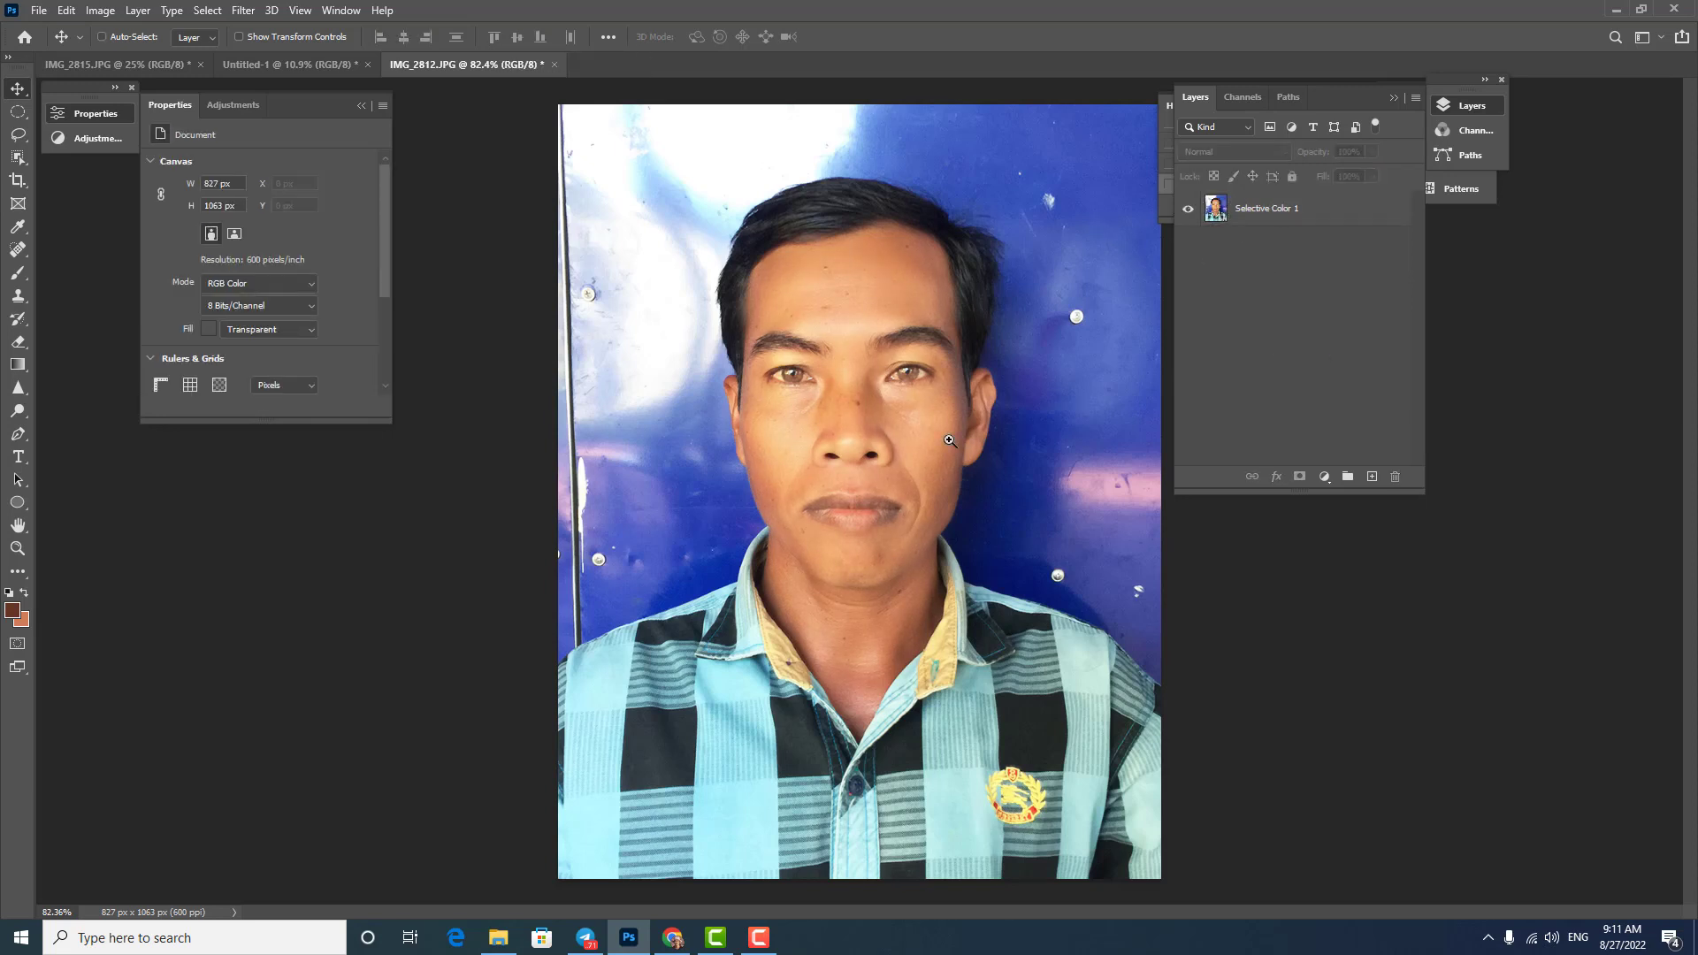
# Auto-select the man with the Object Selection tool and preview the selection in Quick Mask
pyautogui.scroll(-1, 949, 440)
pyautogui.scroll(-1, 956, 436)
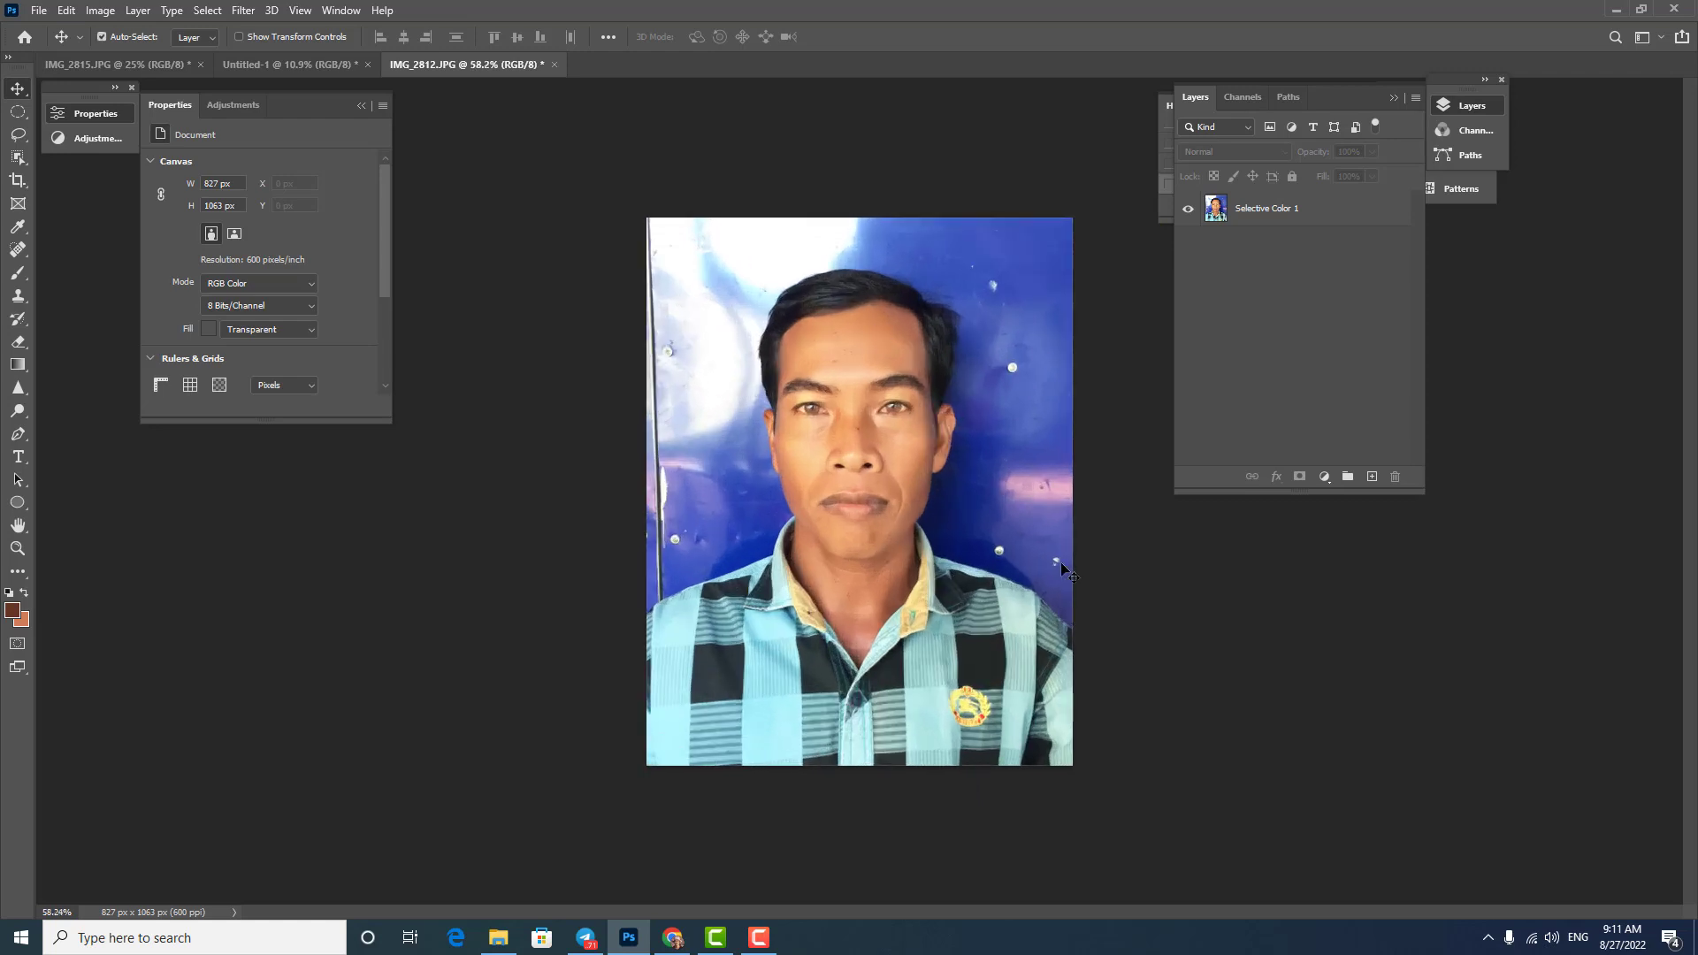
pyautogui.click(1385, 206)
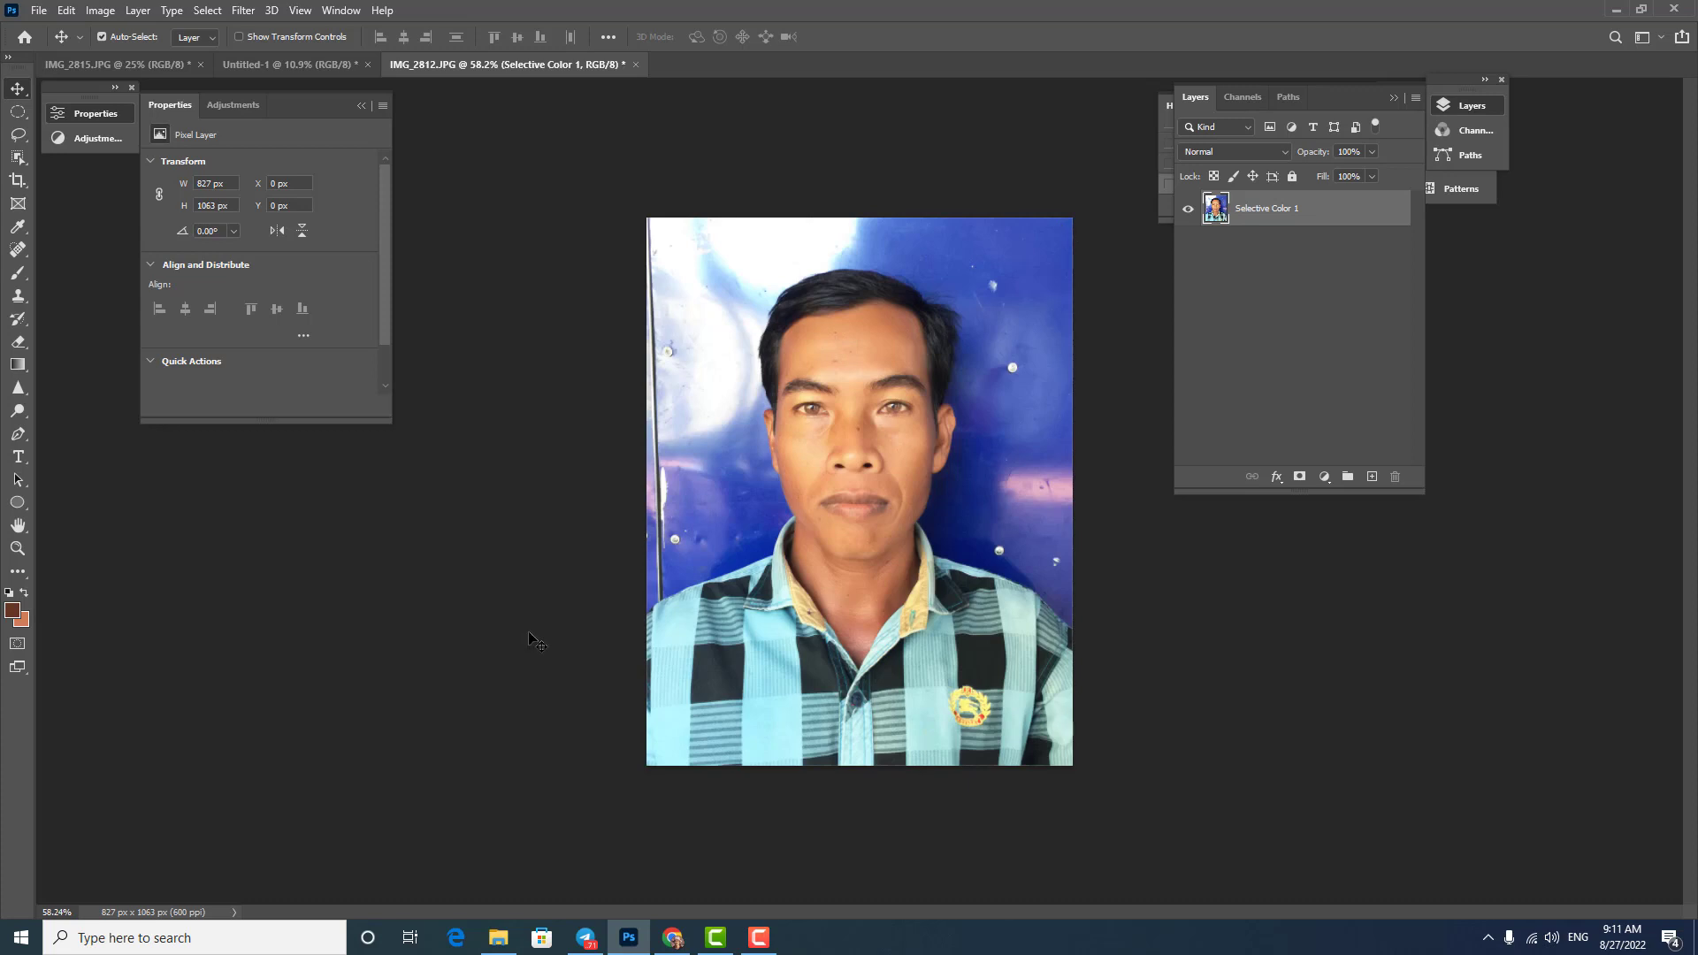
pyautogui.click(1291, 354)
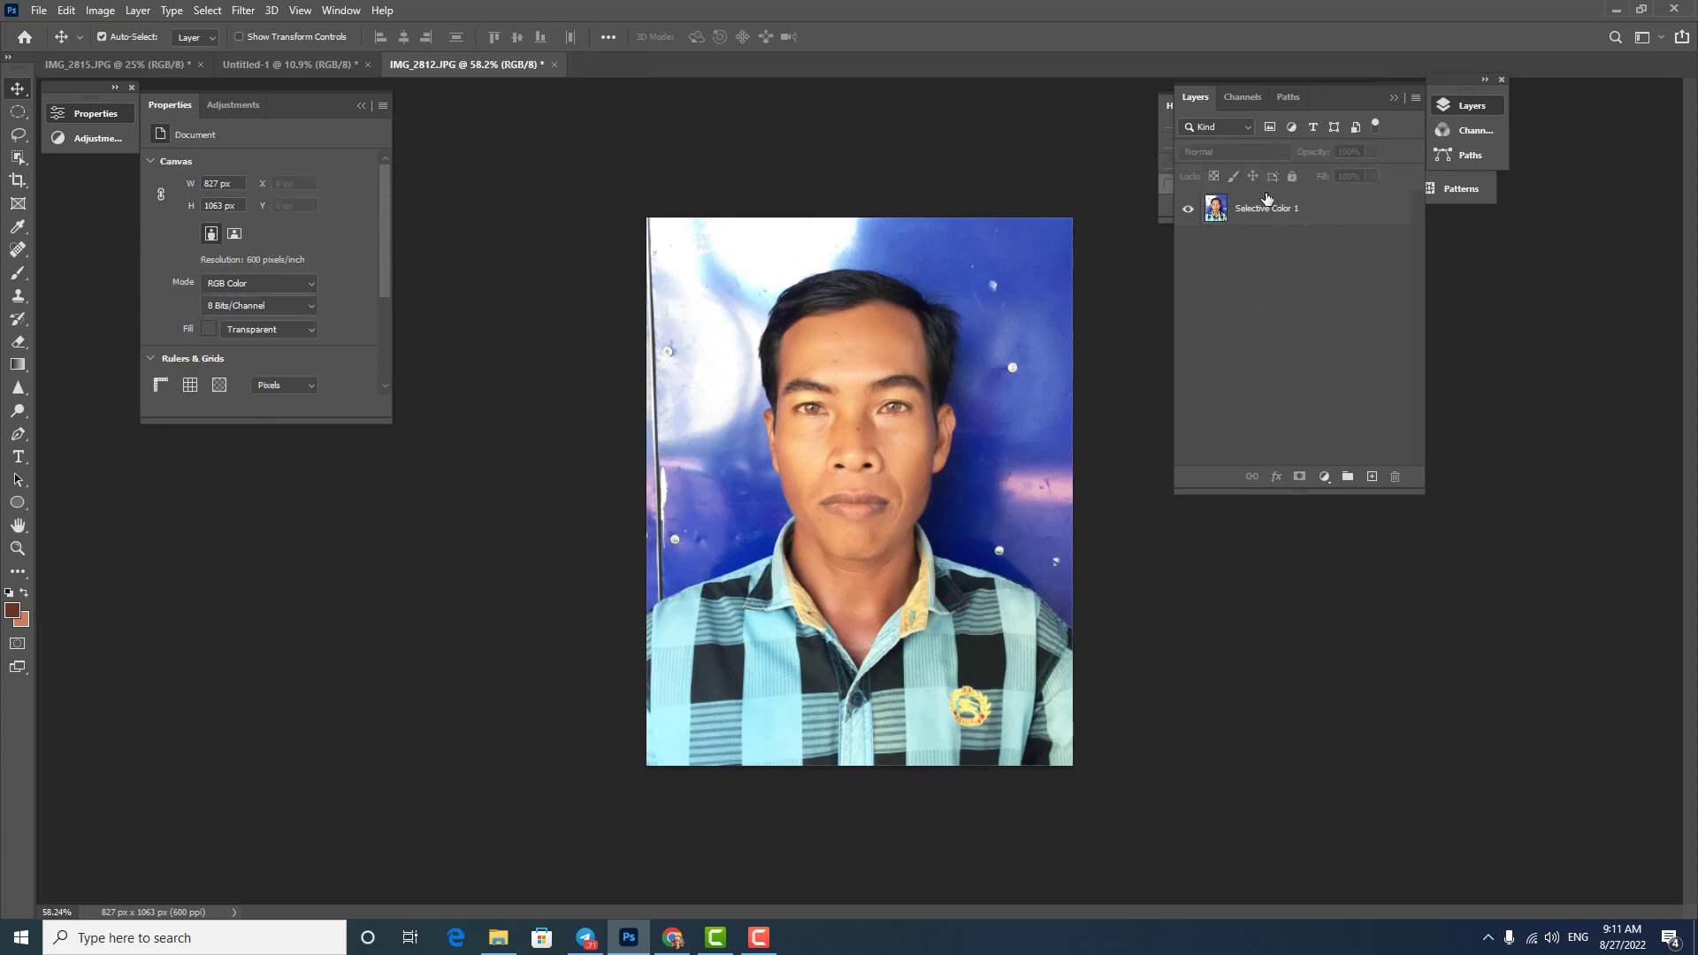
pyautogui.press('w')
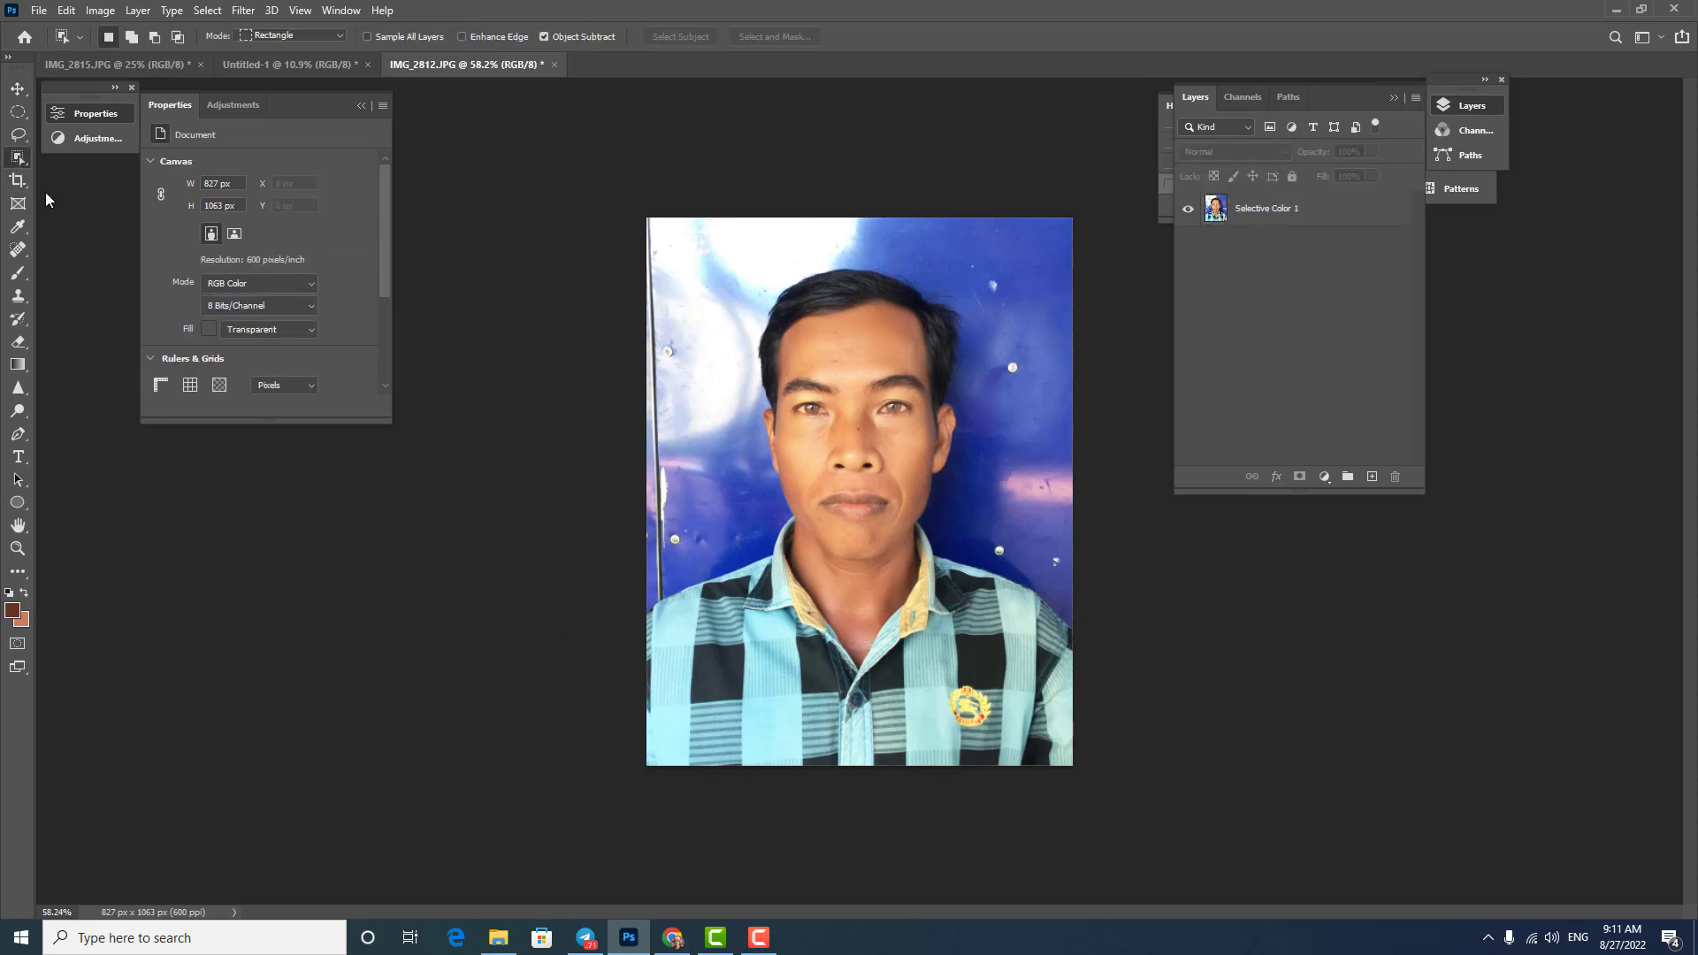
pyautogui.click(1308, 216)
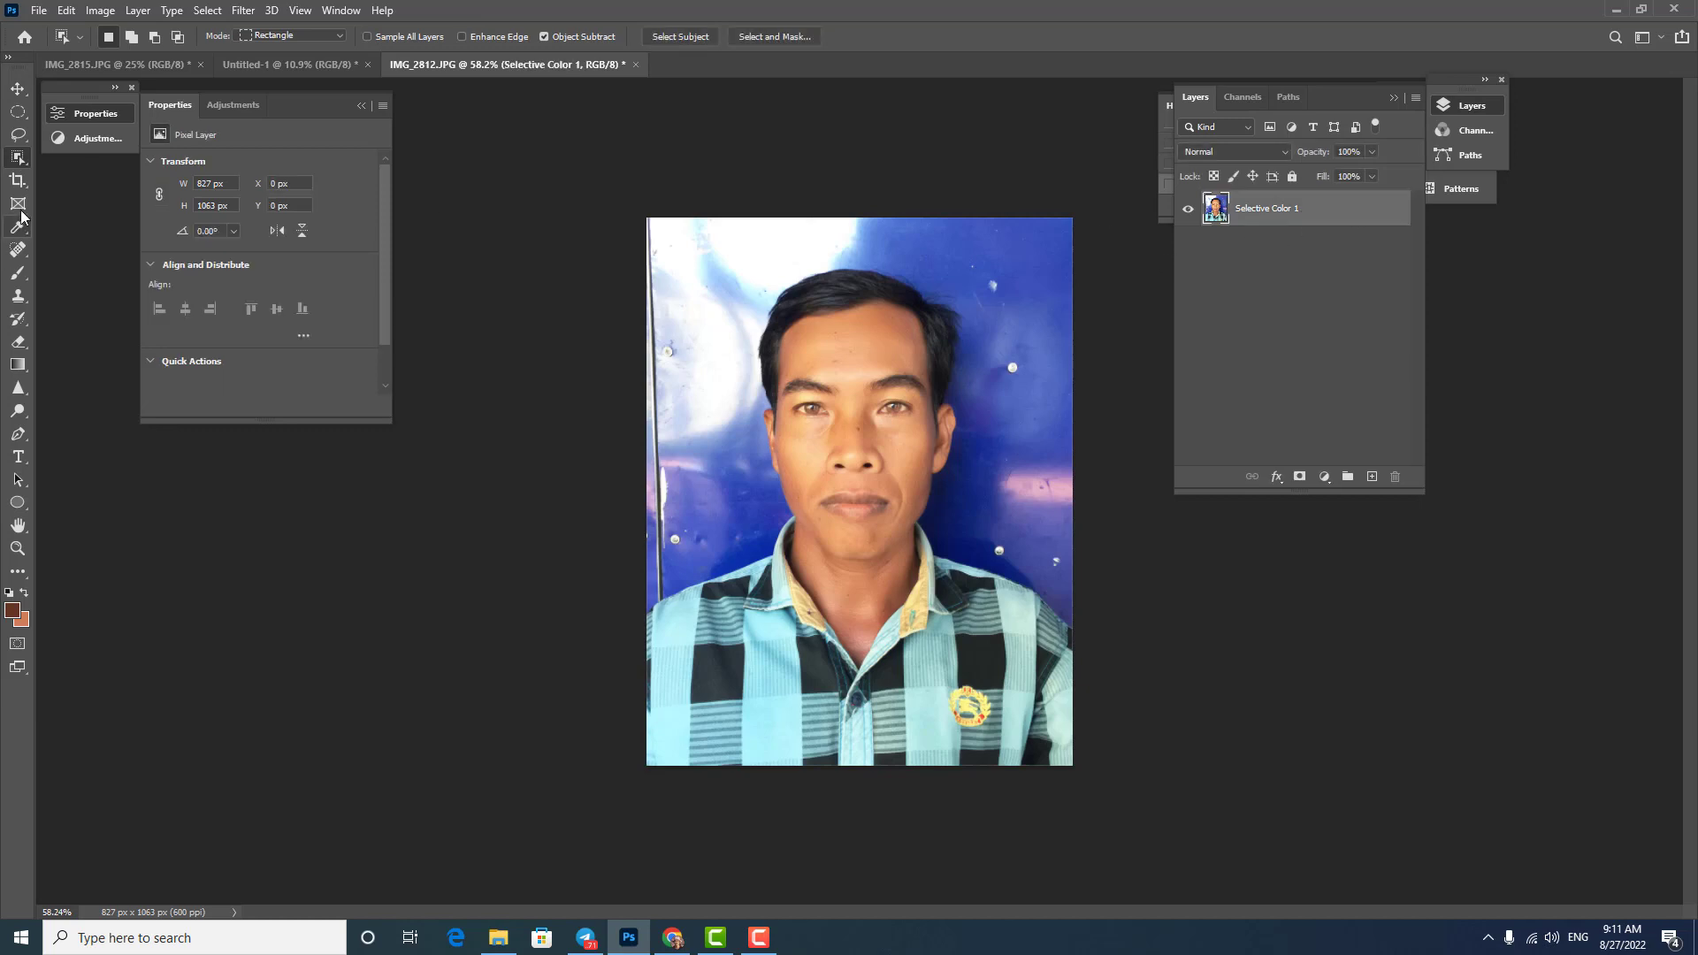
pyautogui.moveTo(611, 224); pyautogui.dragTo(1125, 835)
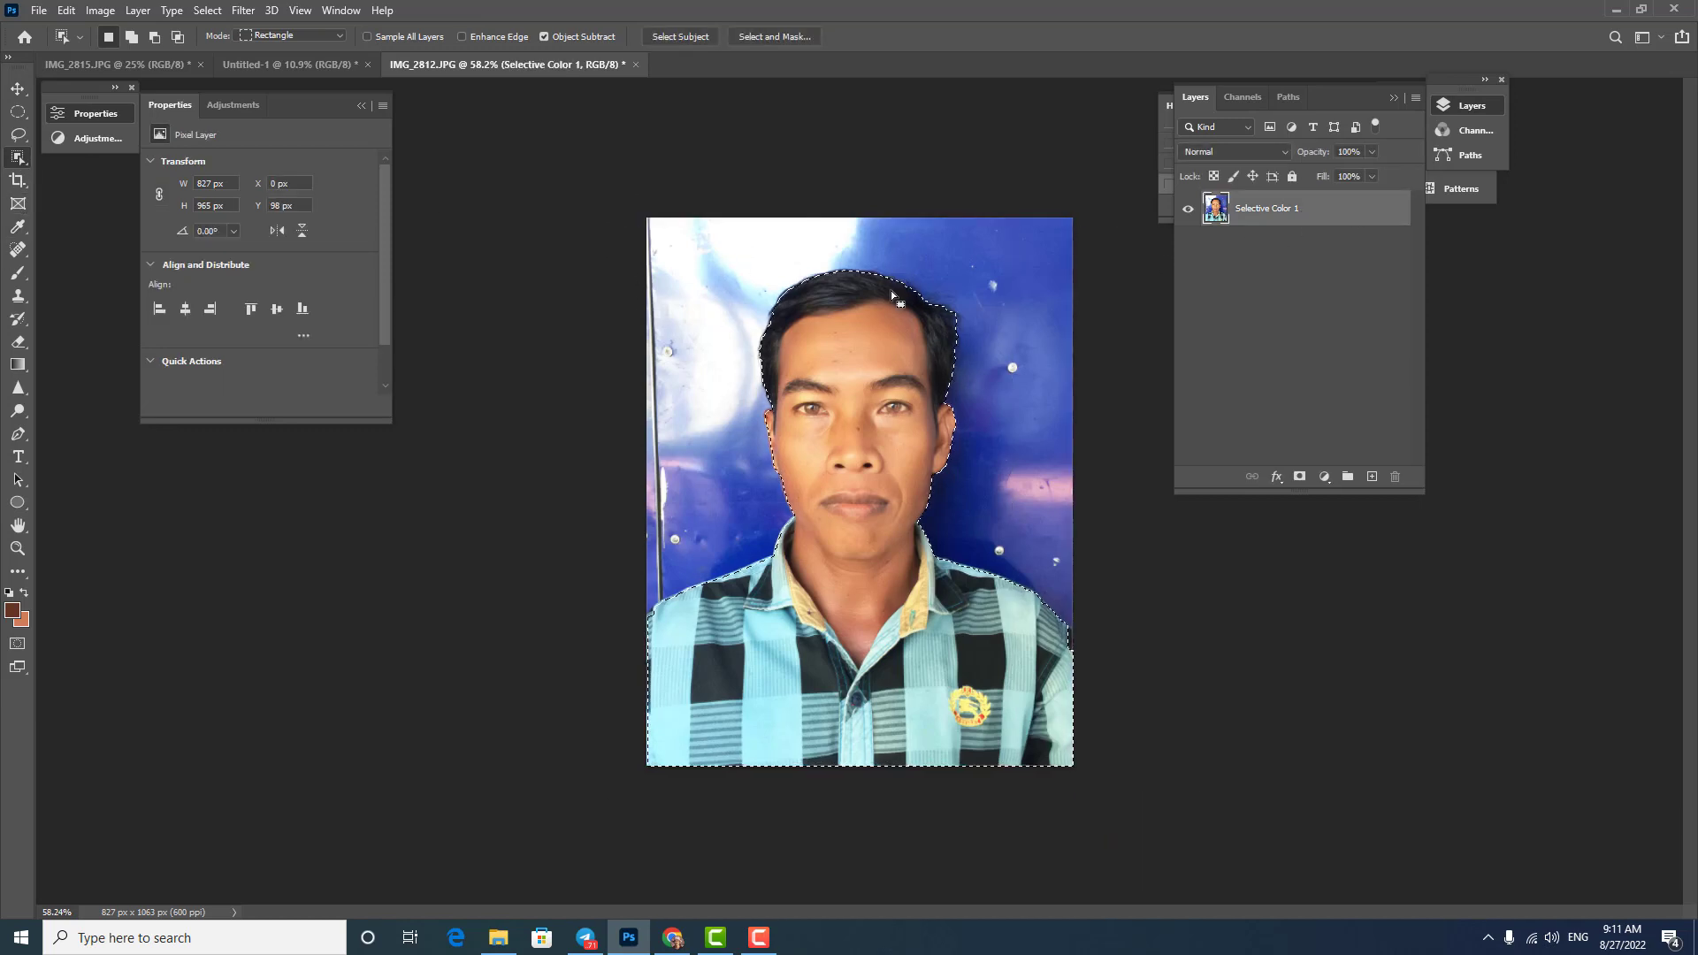
pyautogui.press('q')
pyautogui.press('q')
# Inspect the head, face and collar edges in Select and Mask and confirm the selection
pyautogui.click(774, 36)
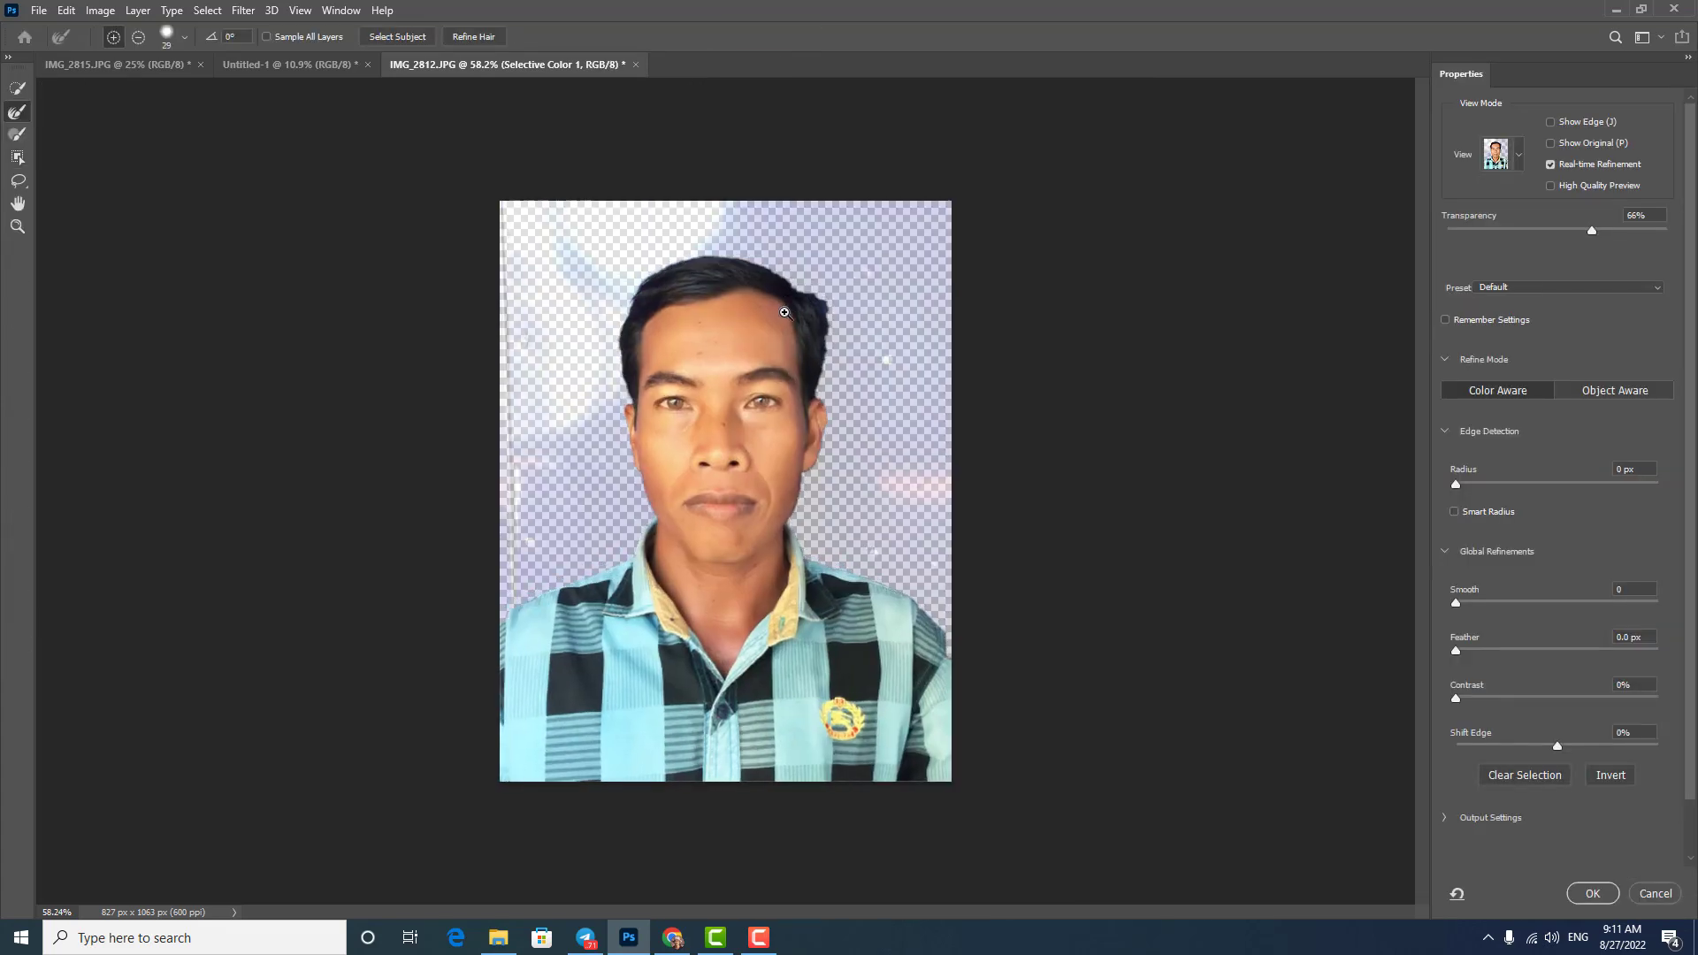
pyautogui.scroll(3, 792, 327)
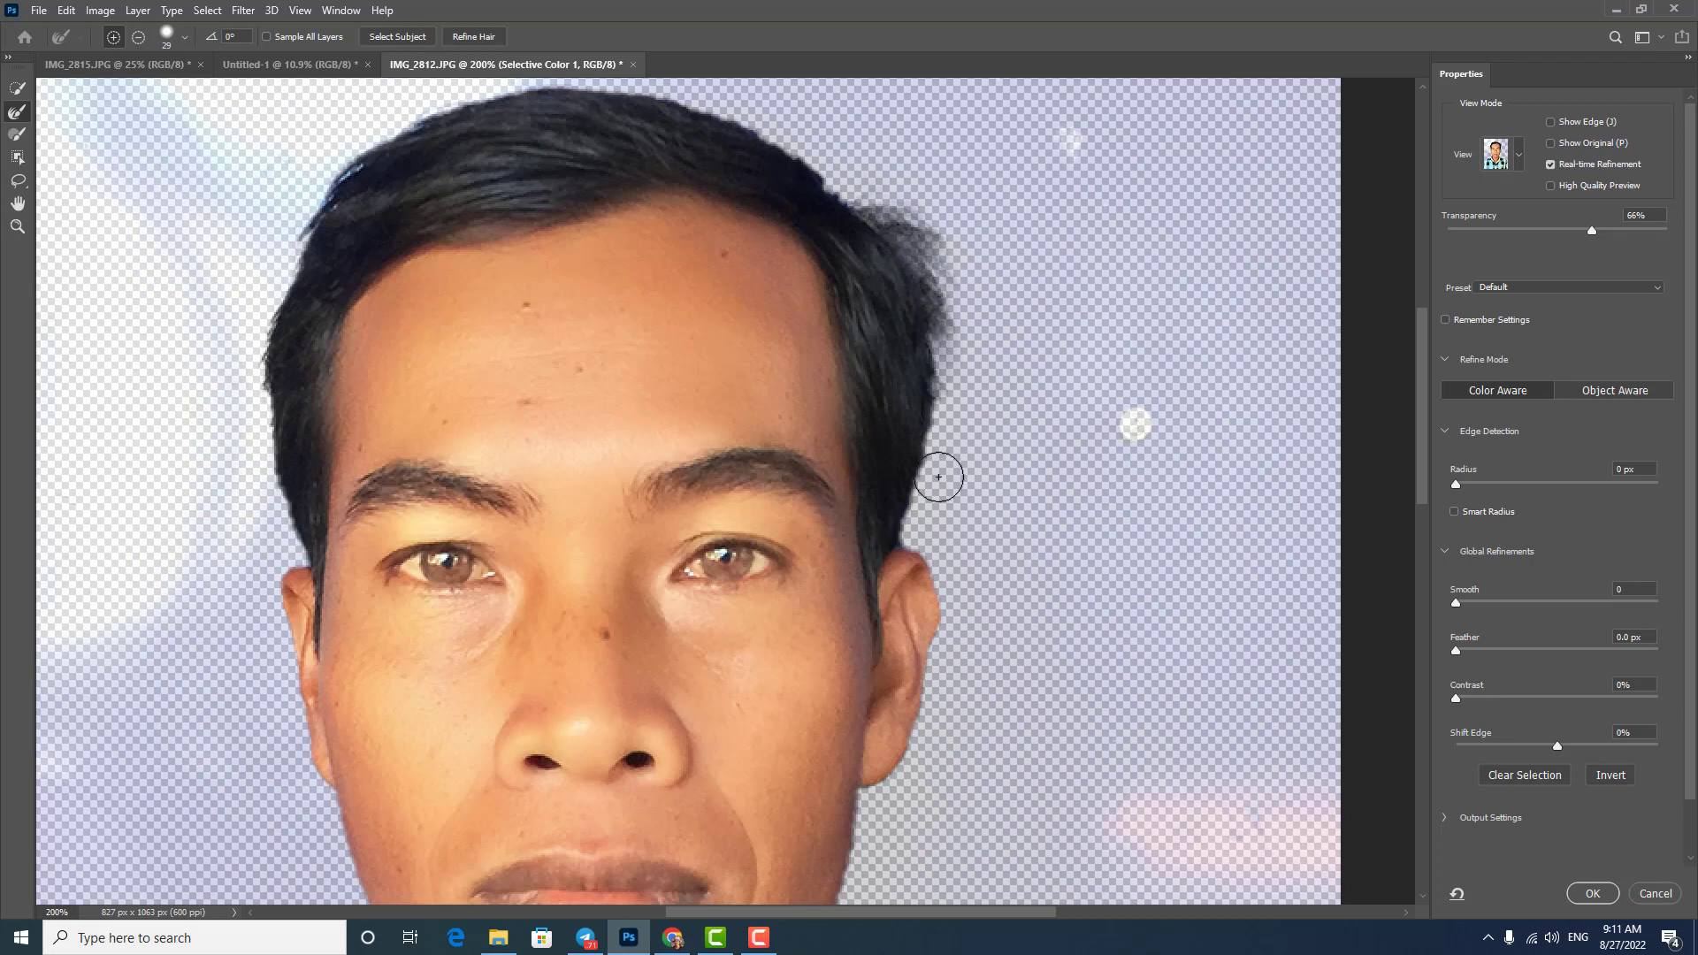
pyautogui.moveTo(847, 182)
pyautogui.mouseDown()
pyautogui.moveTo(949, 357)
pyautogui.moveTo(449, 305)
pyautogui.mouseUp()
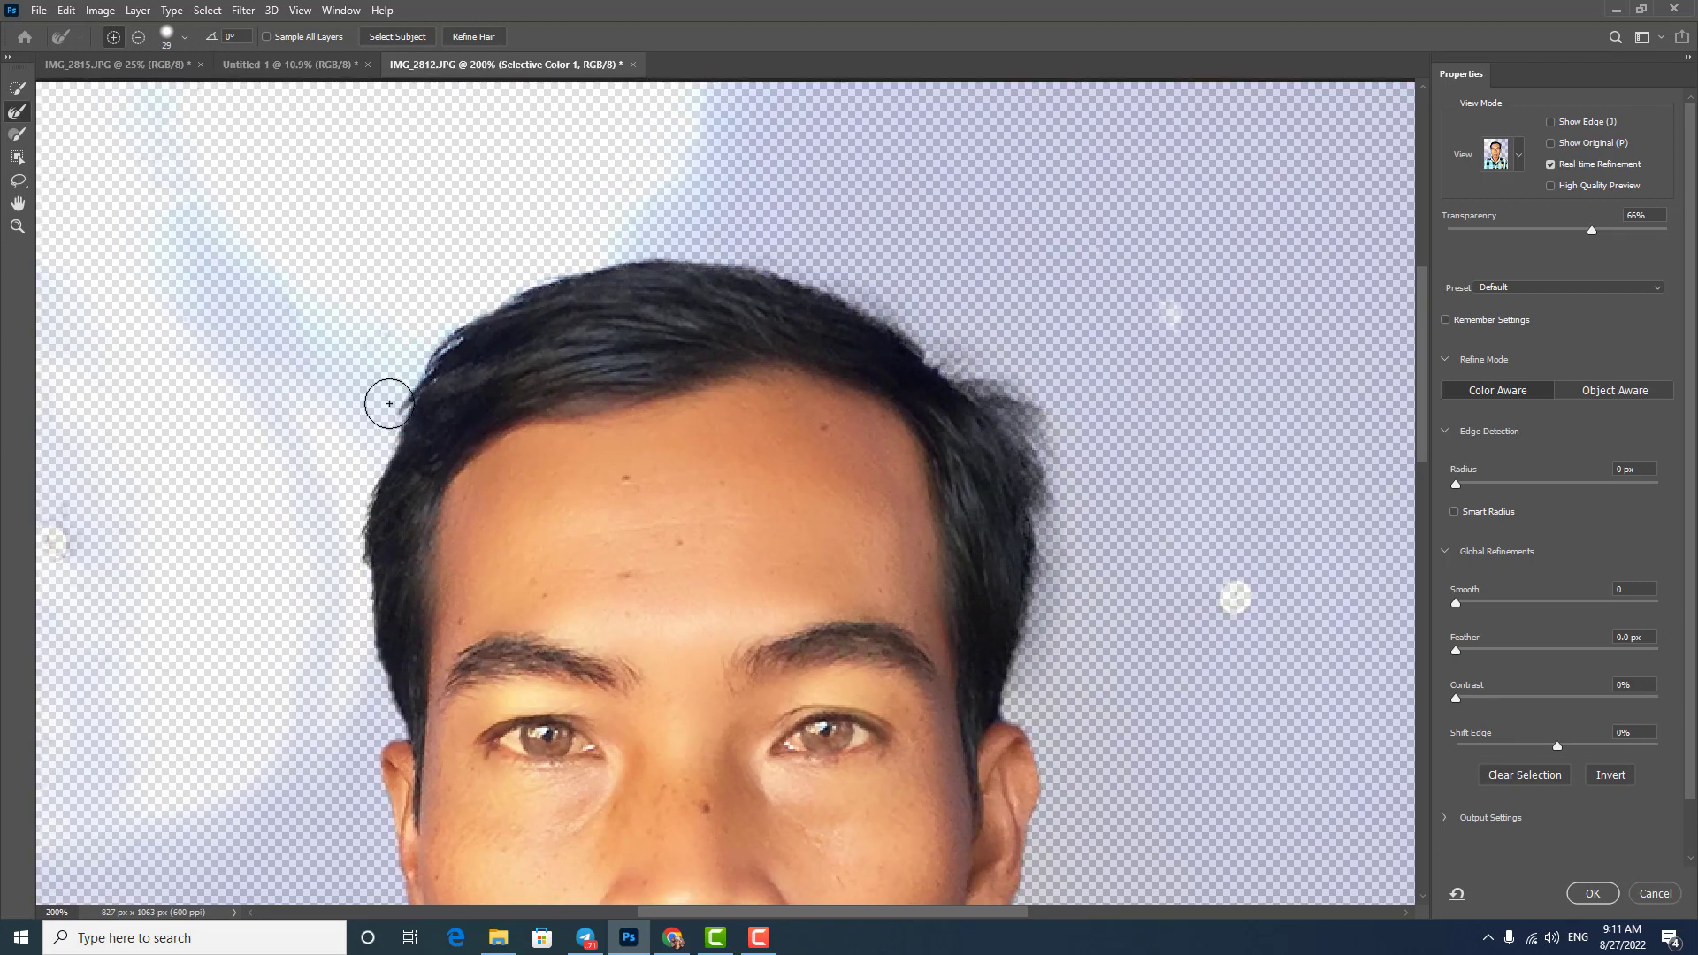
pyautogui.moveTo(618, 433); pyautogui.dragTo(513, 36)
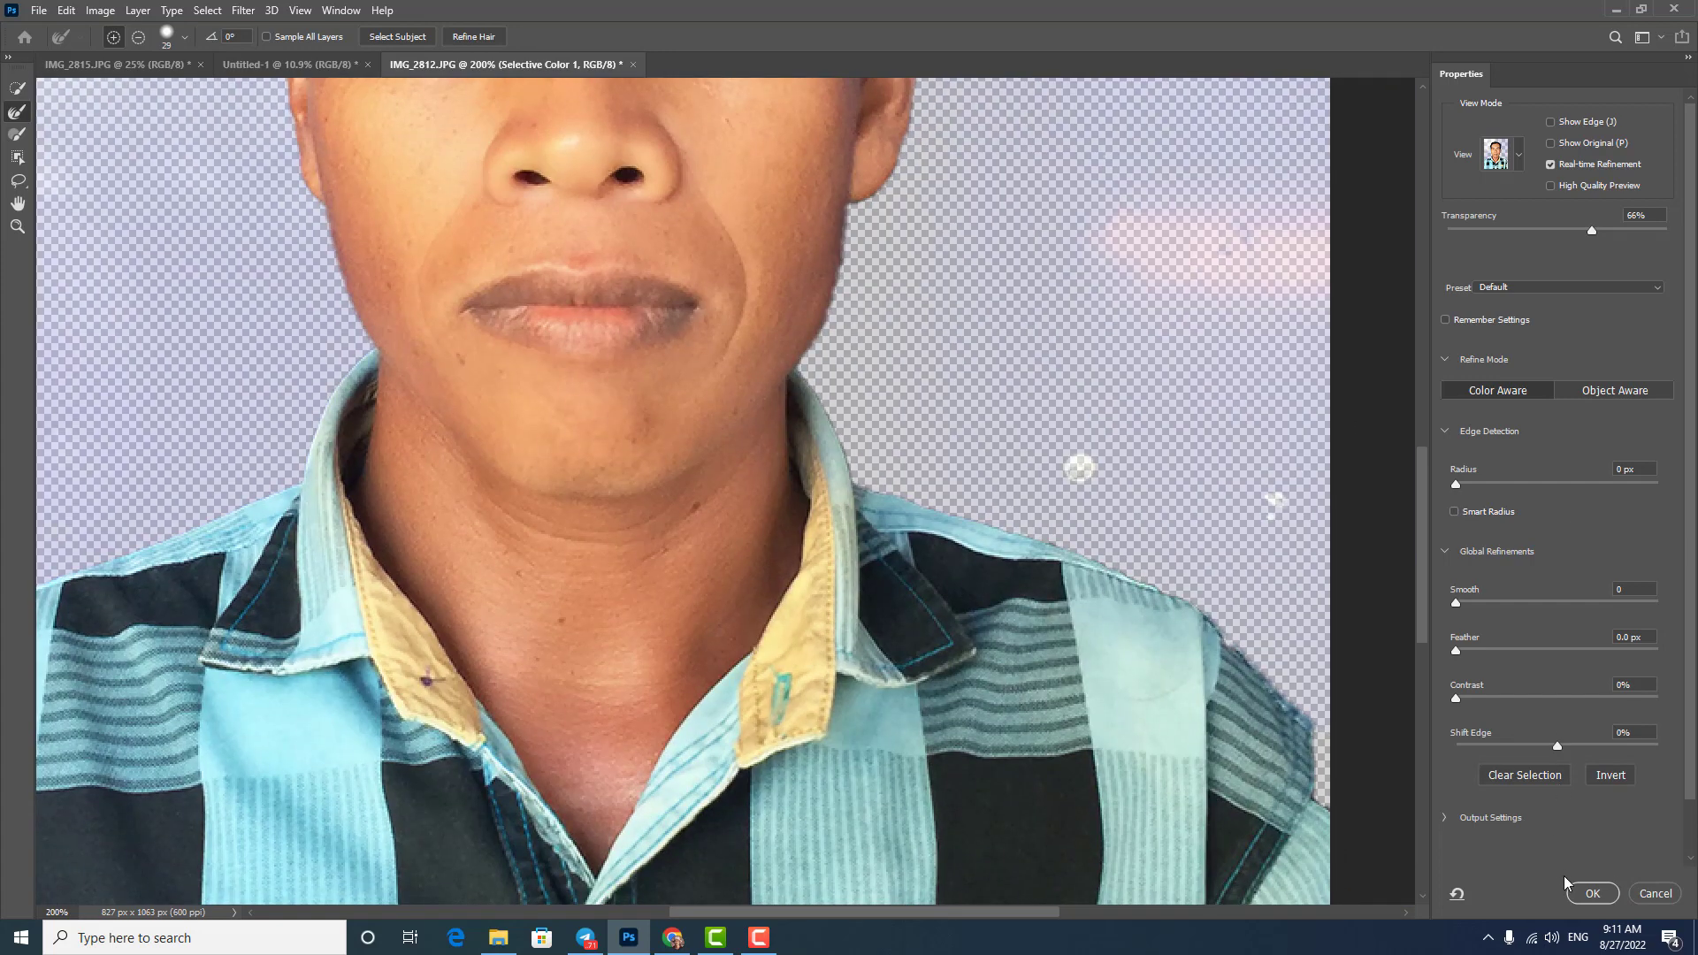
pyautogui.click(1587, 892)
pyautogui.moveTo(1329, 704); pyautogui.dragTo(1012, 630)
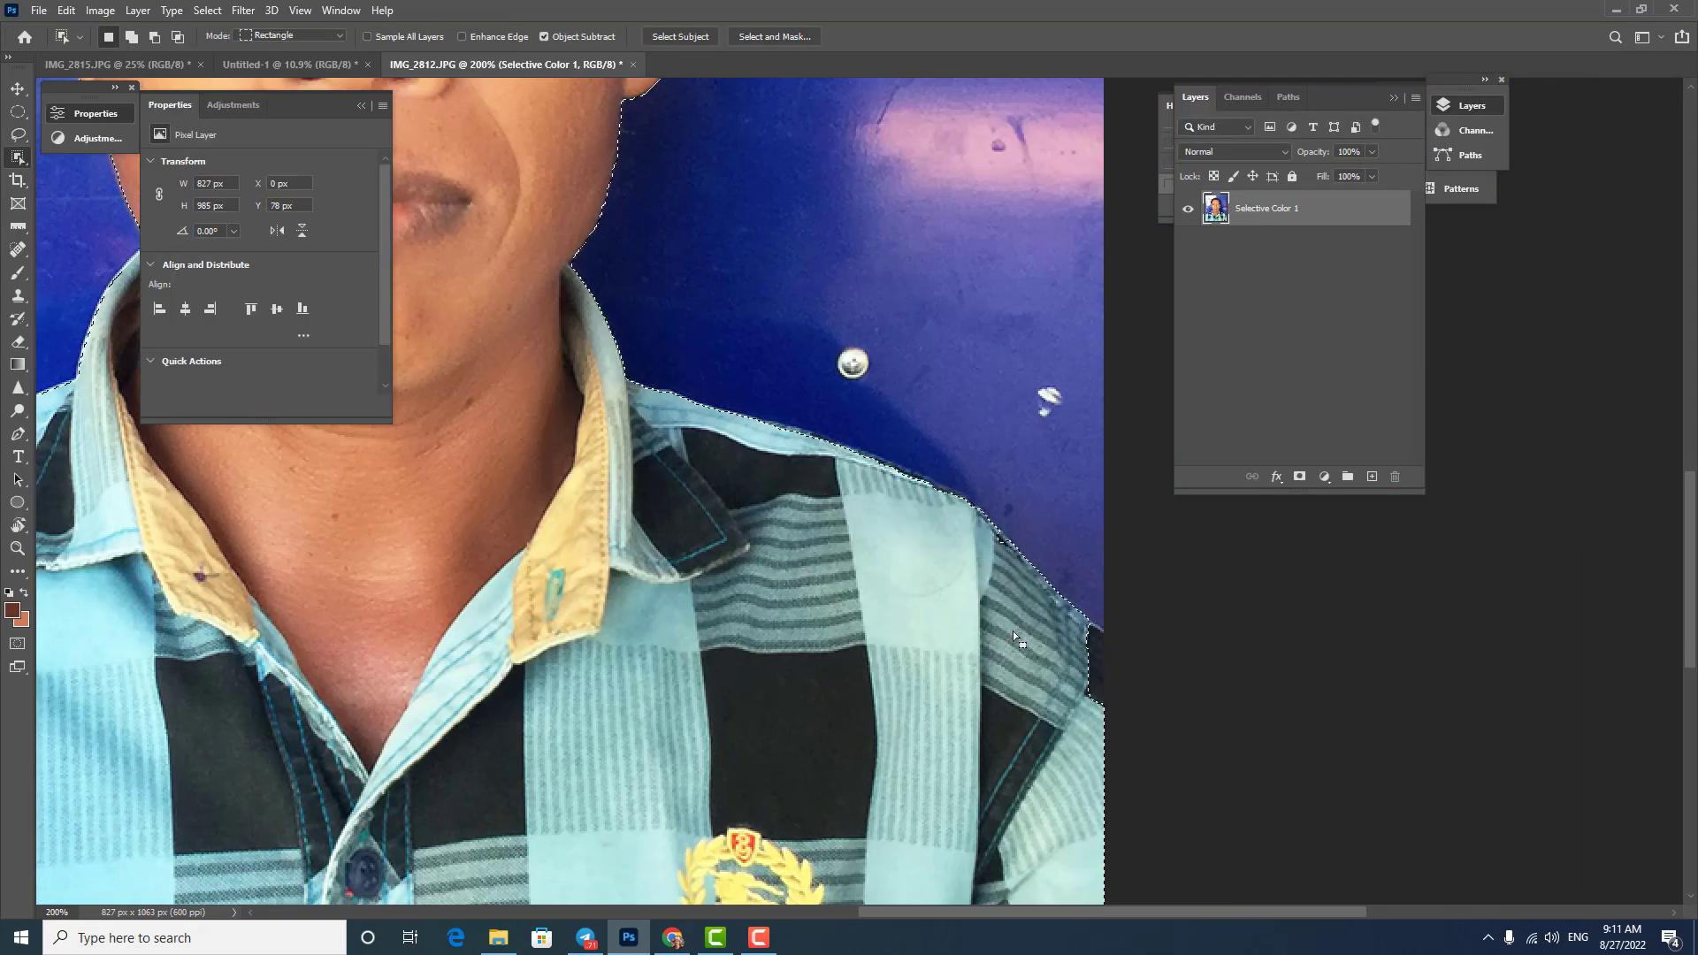
# Trace the shirt notch with the Pen tool and add it to the man's selection
pyautogui.press('p')
pyautogui.click(1056, 585)
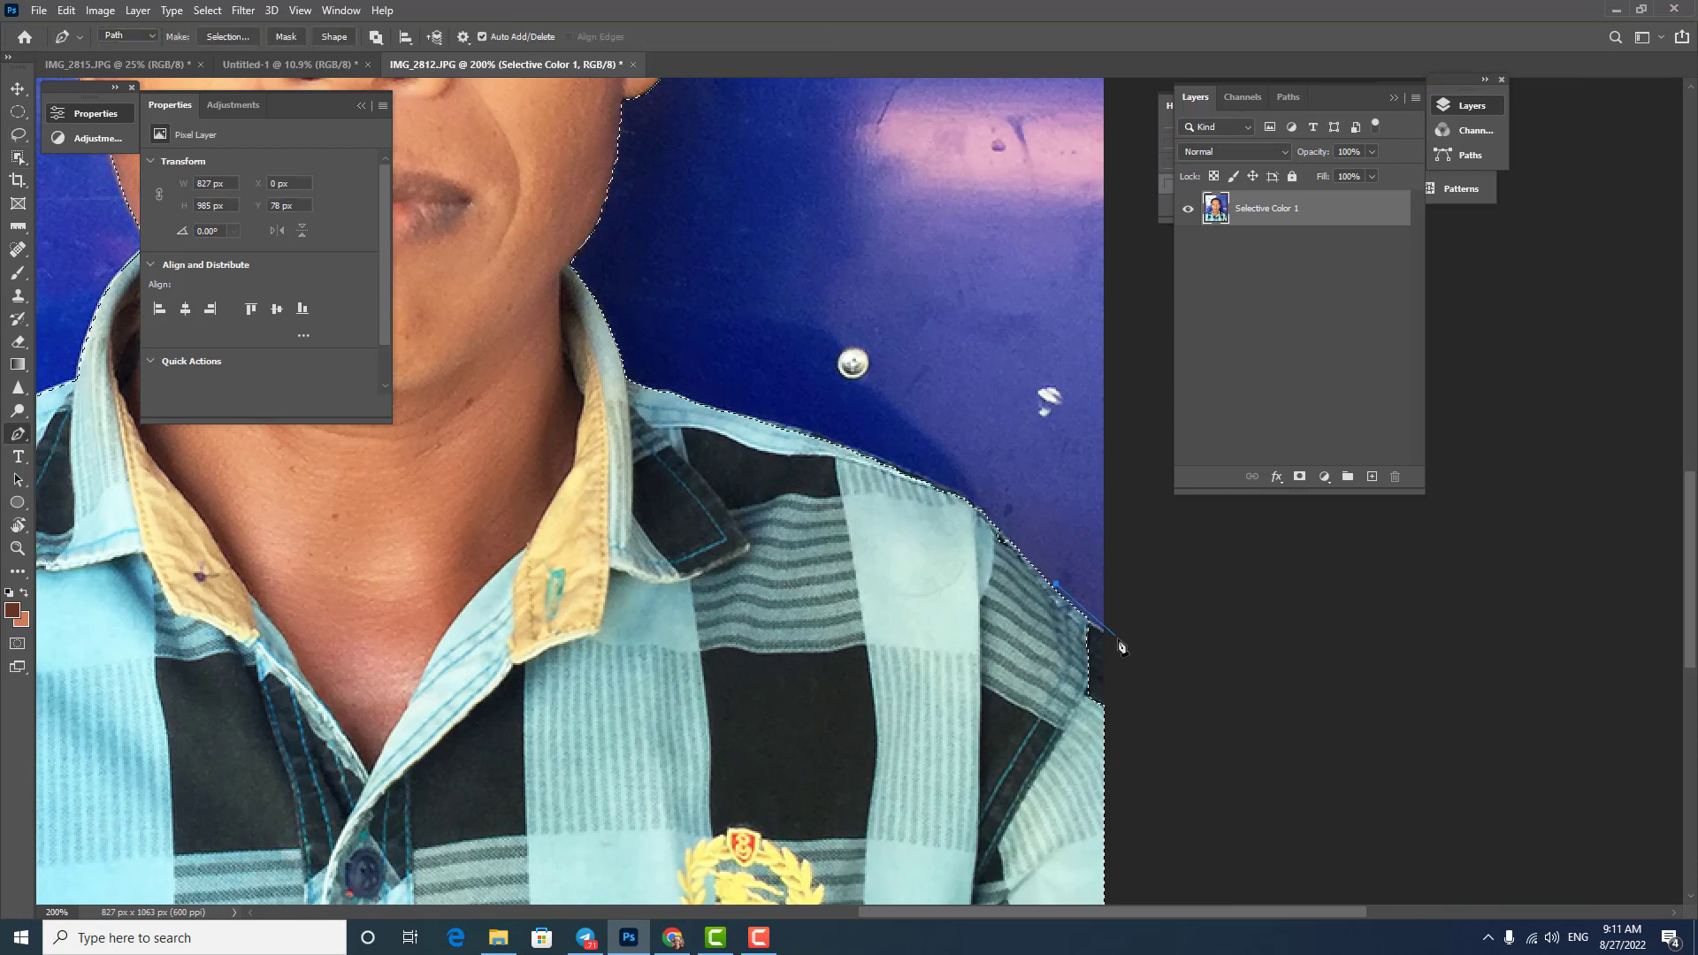
pyautogui.click(1121, 648)
pyautogui.click(1159, 751)
pyautogui.click(1056, 585)
pyautogui.hotkey('ctrl', 'shift', 'Return')
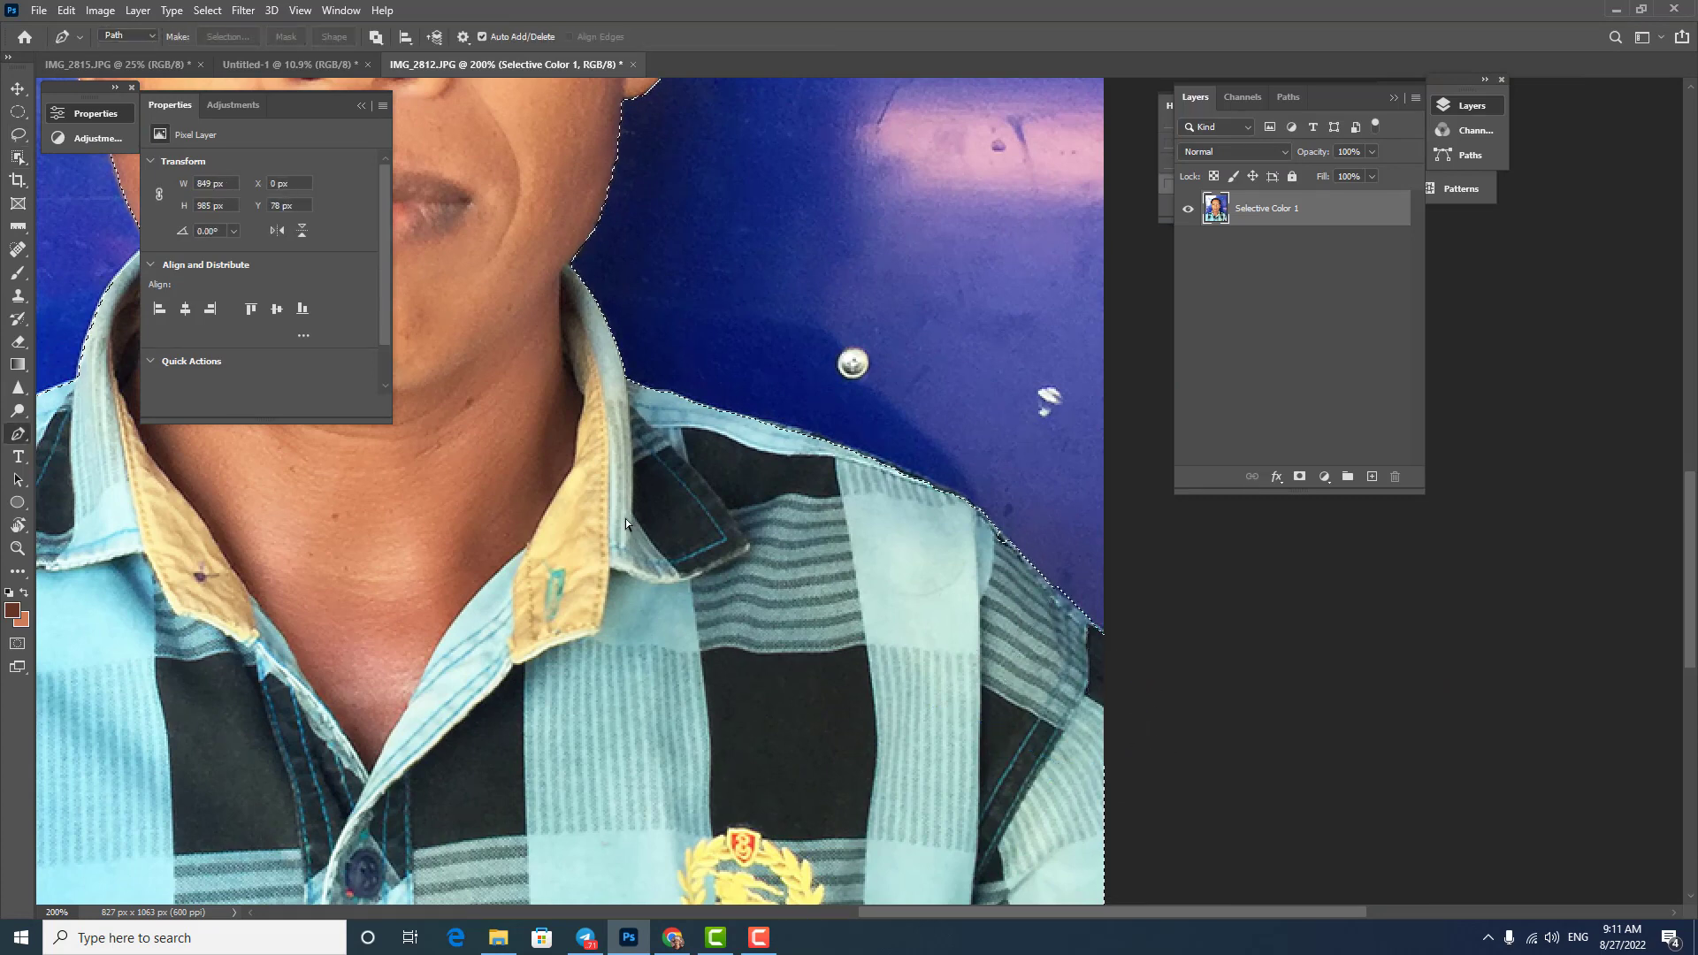
pyautogui.press('q')
pyautogui.moveTo(626, 522); pyautogui.dragTo(1426, 530)
pyautogui.press('q')
# Trace a curved path along the left shoulder and add it to the selection
pyautogui.moveTo(447, 447); pyautogui.dragTo(643, 446)
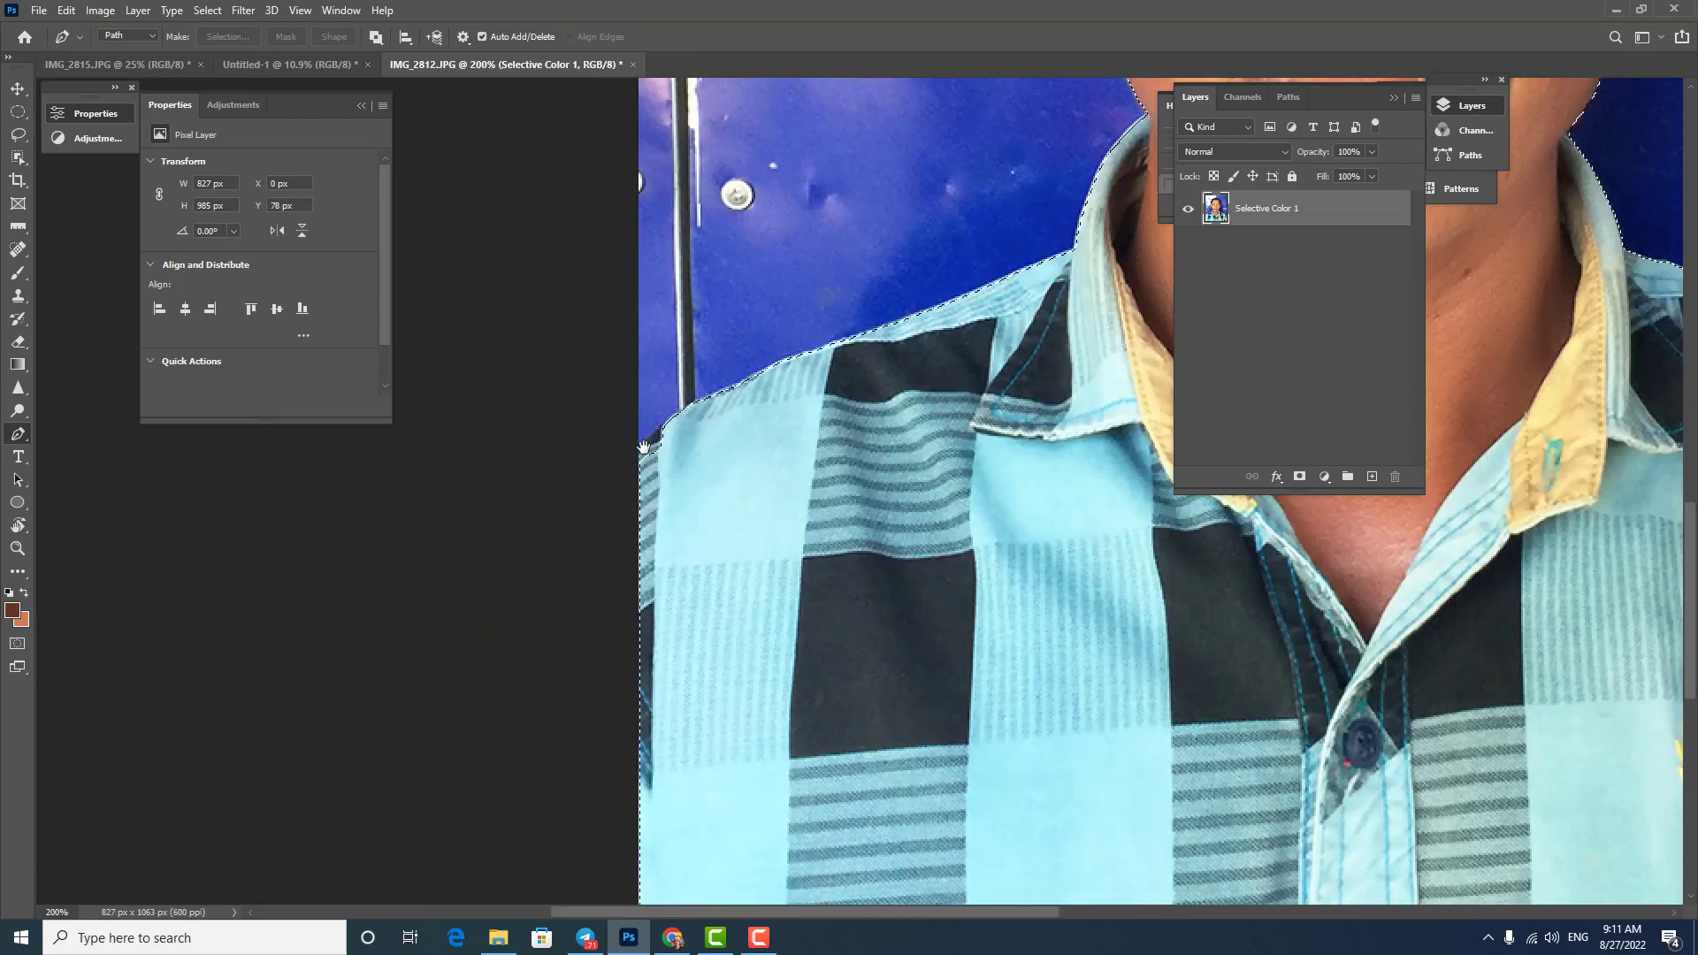
pyautogui.click(625, 473)
pyautogui.moveTo(805, 467); pyautogui.dragTo(857, 387)
pyautogui.moveTo(699, 600); pyautogui.dragTo(675, 643)
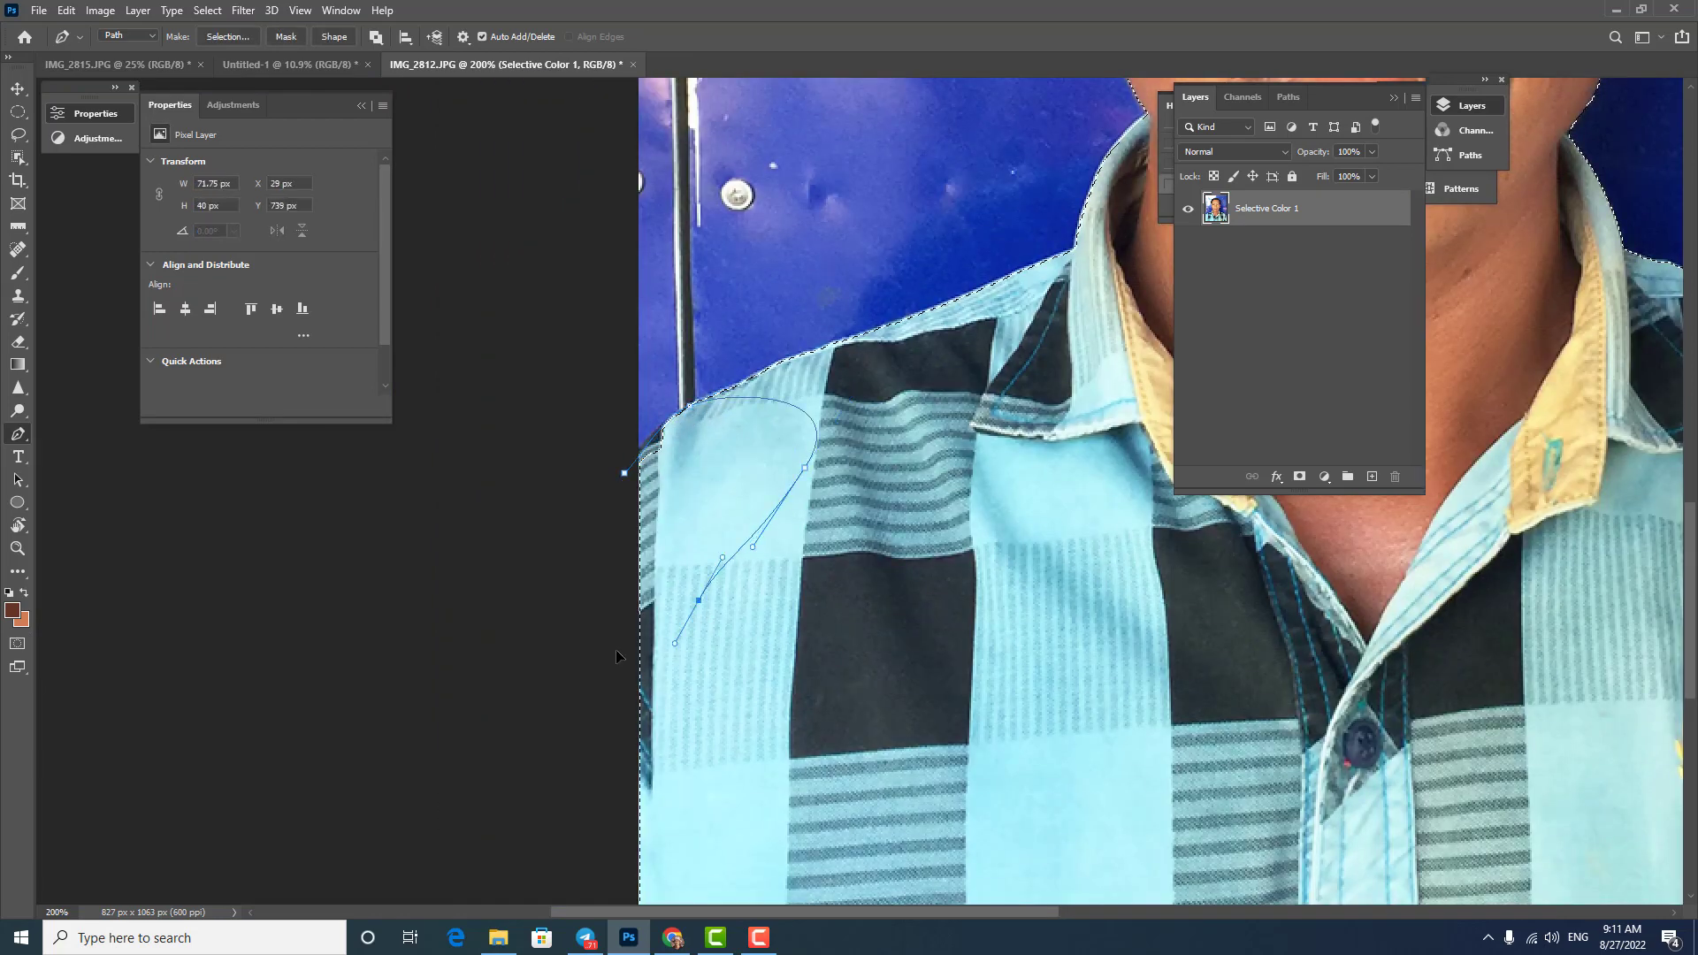
pyautogui.hotkey('ctrl', 'shift', 'Return')
pyautogui.press('q')
pyautogui.moveTo(973, 221); pyautogui.dragTo(593, 677)
pyautogui.moveTo(837, 716); pyautogui.dragTo(611, 697)
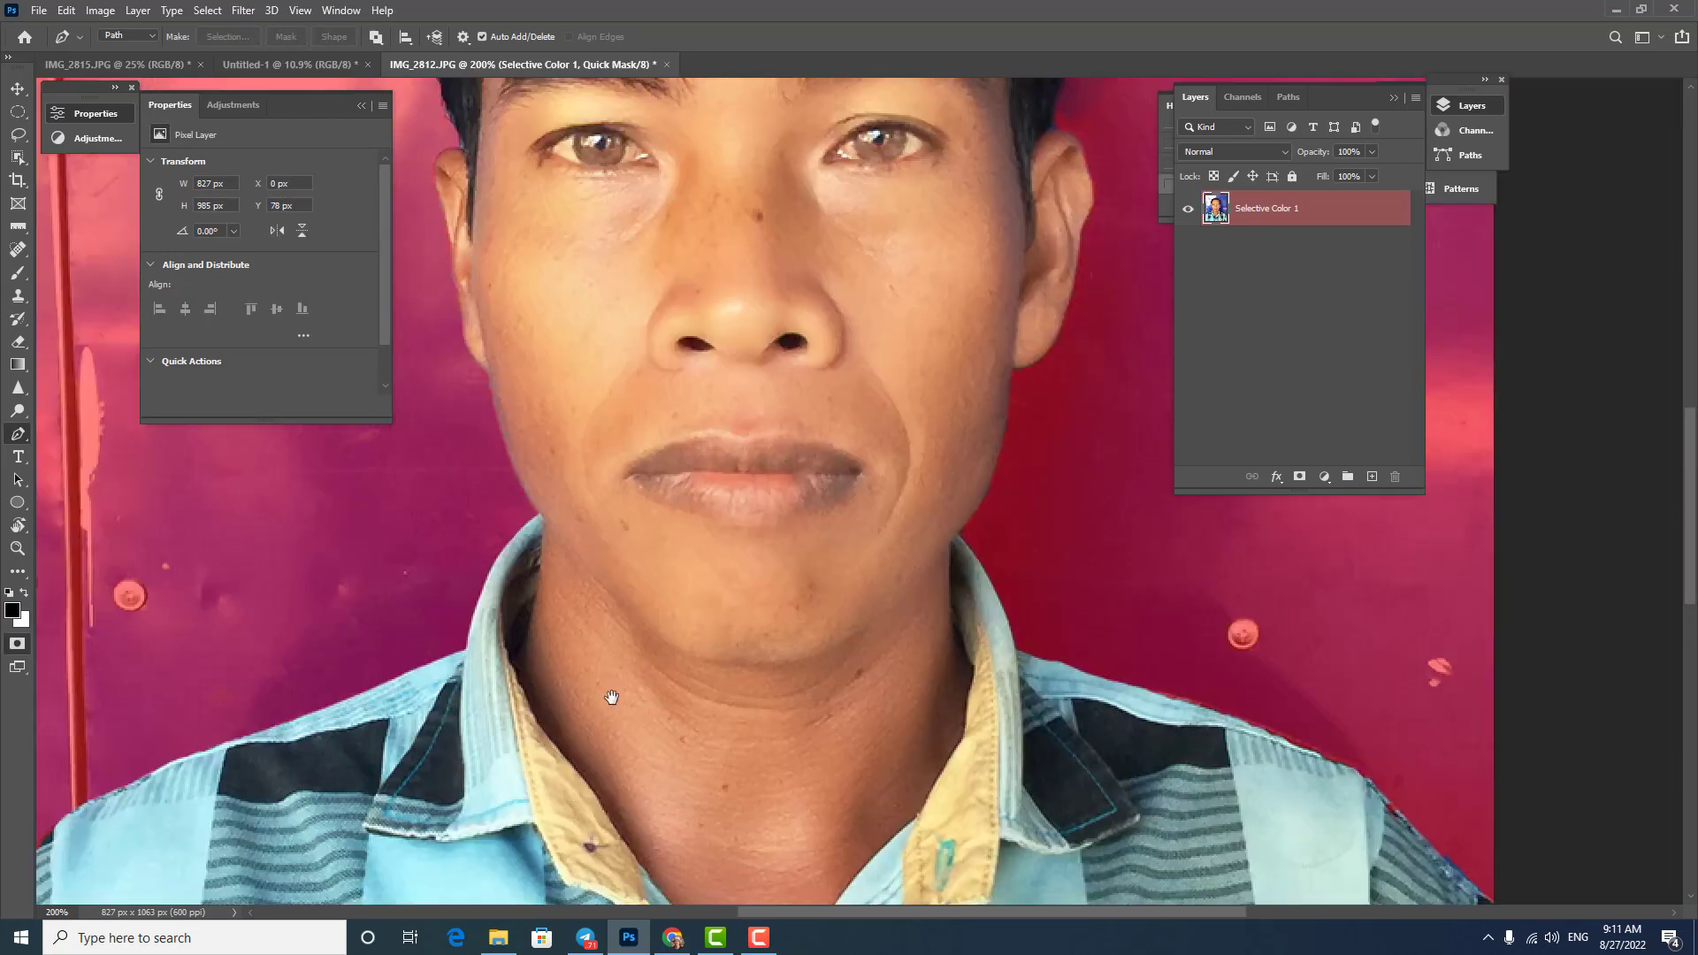
pyautogui.press('q')
# Trace the jaw edge up toward the ear and check the corrected edge in Quick Mask
pyautogui.moveTo(920, 563); pyautogui.dragTo(952, 561)
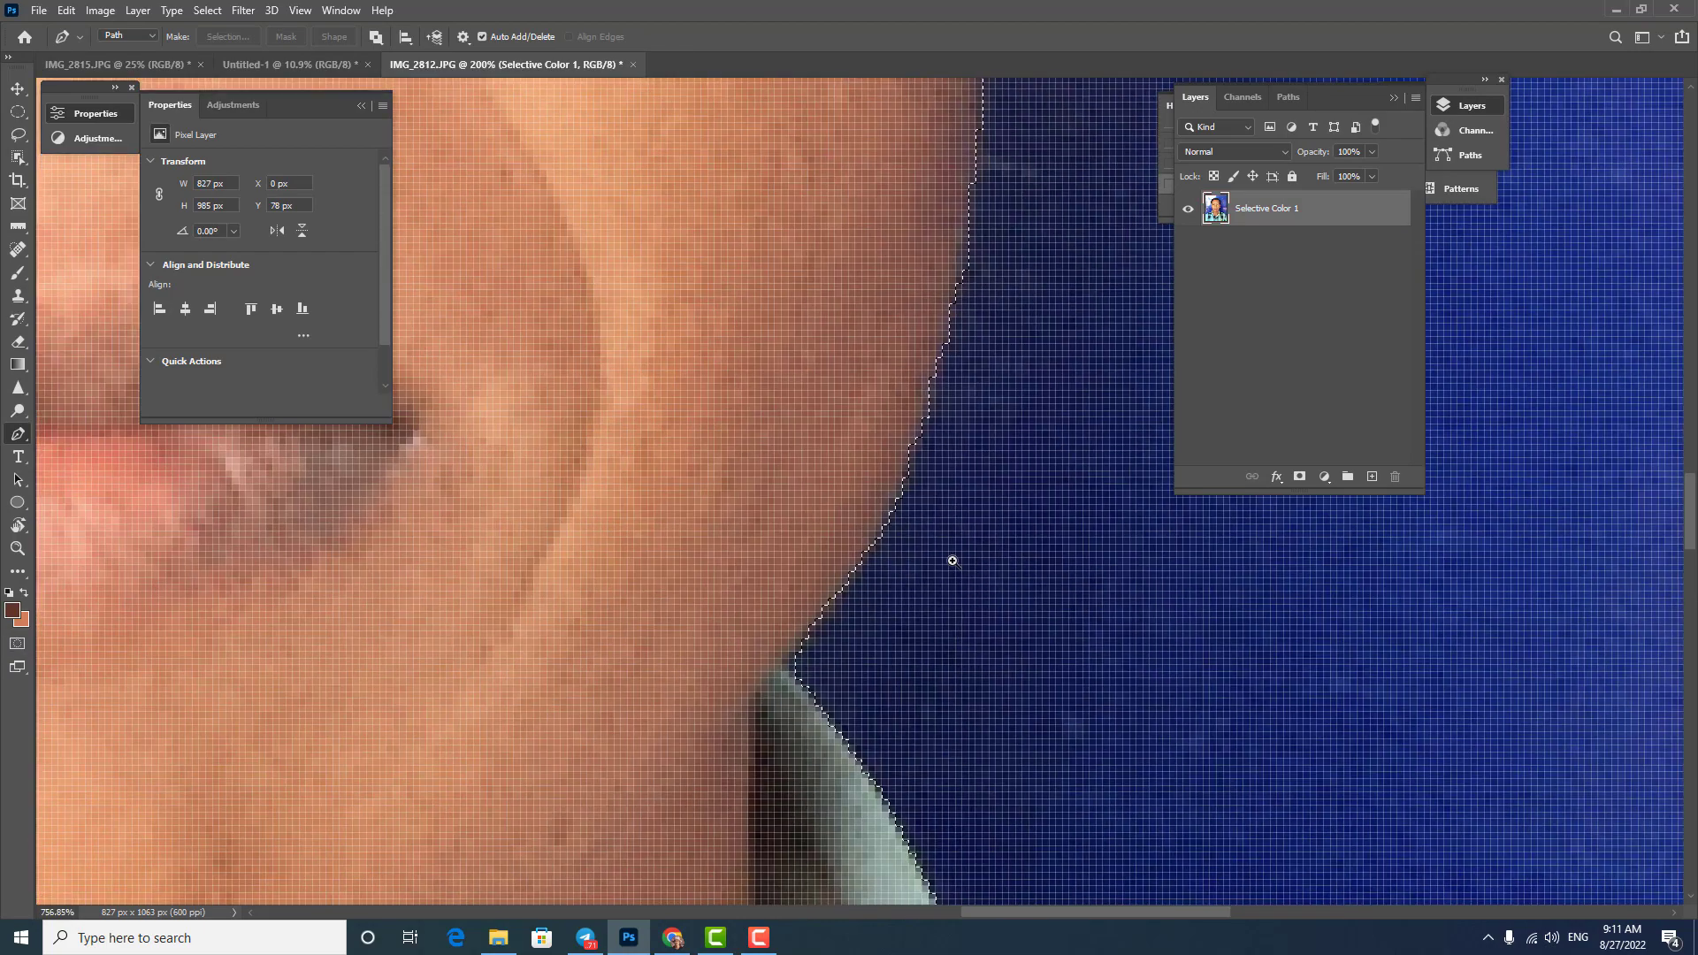
pyautogui.press('q')
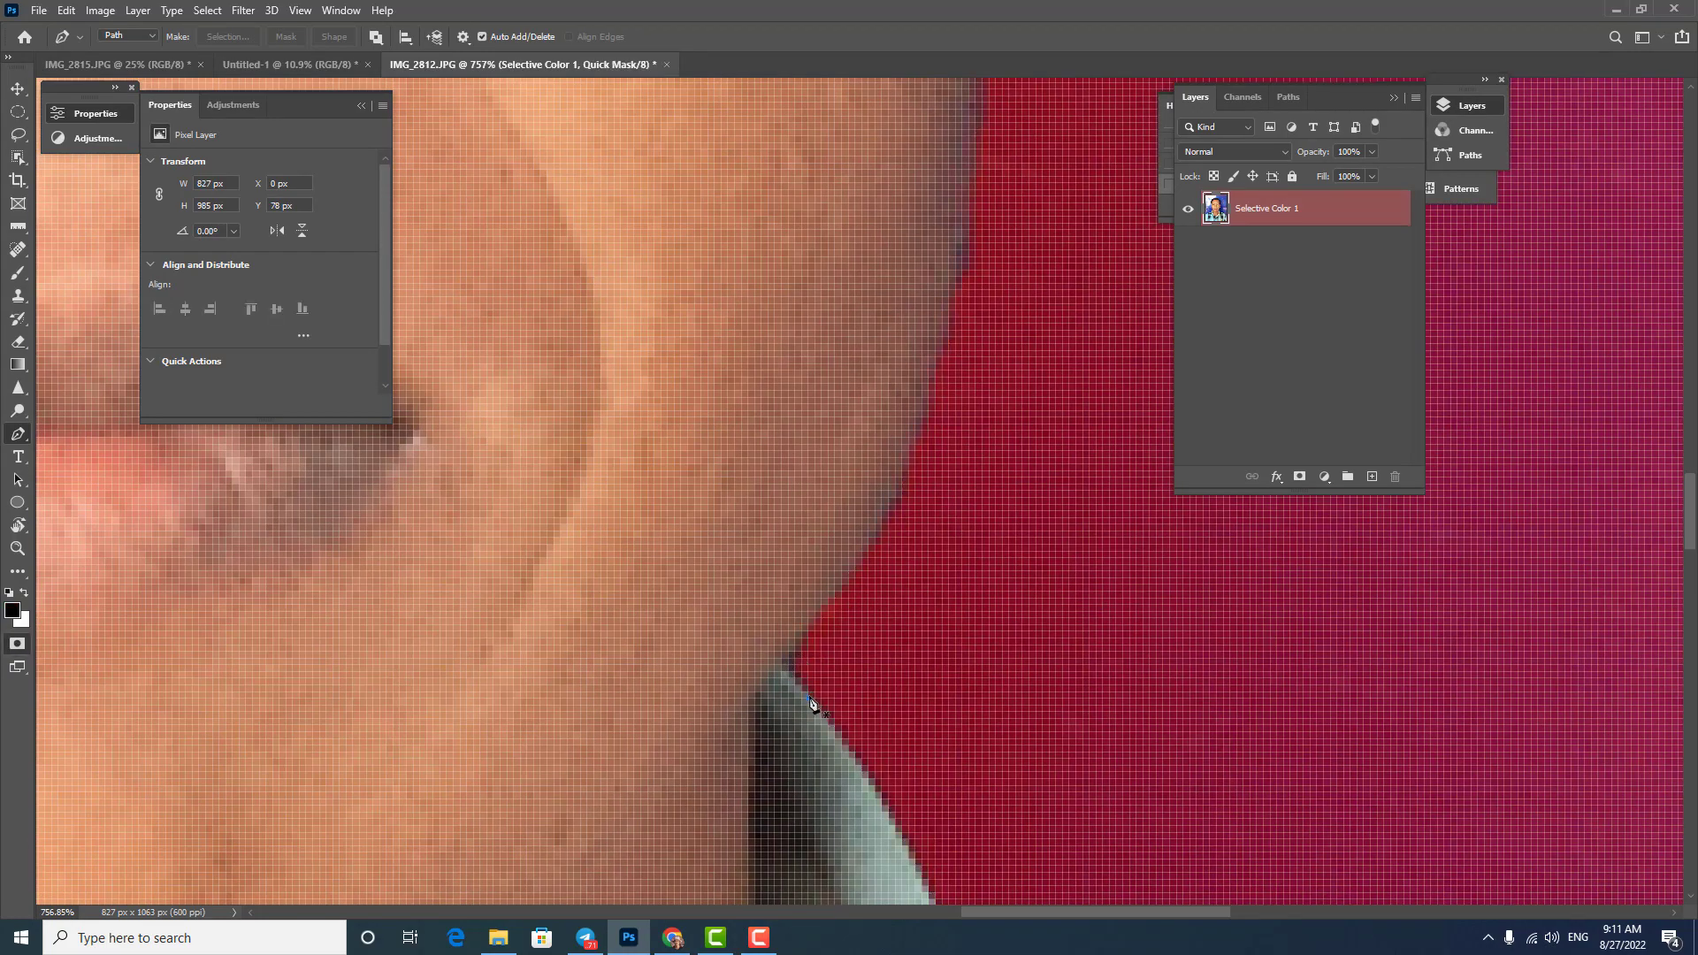
pyautogui.click(807, 697)
pyautogui.click(781, 663)
pyautogui.scroll(5, 929, 425)
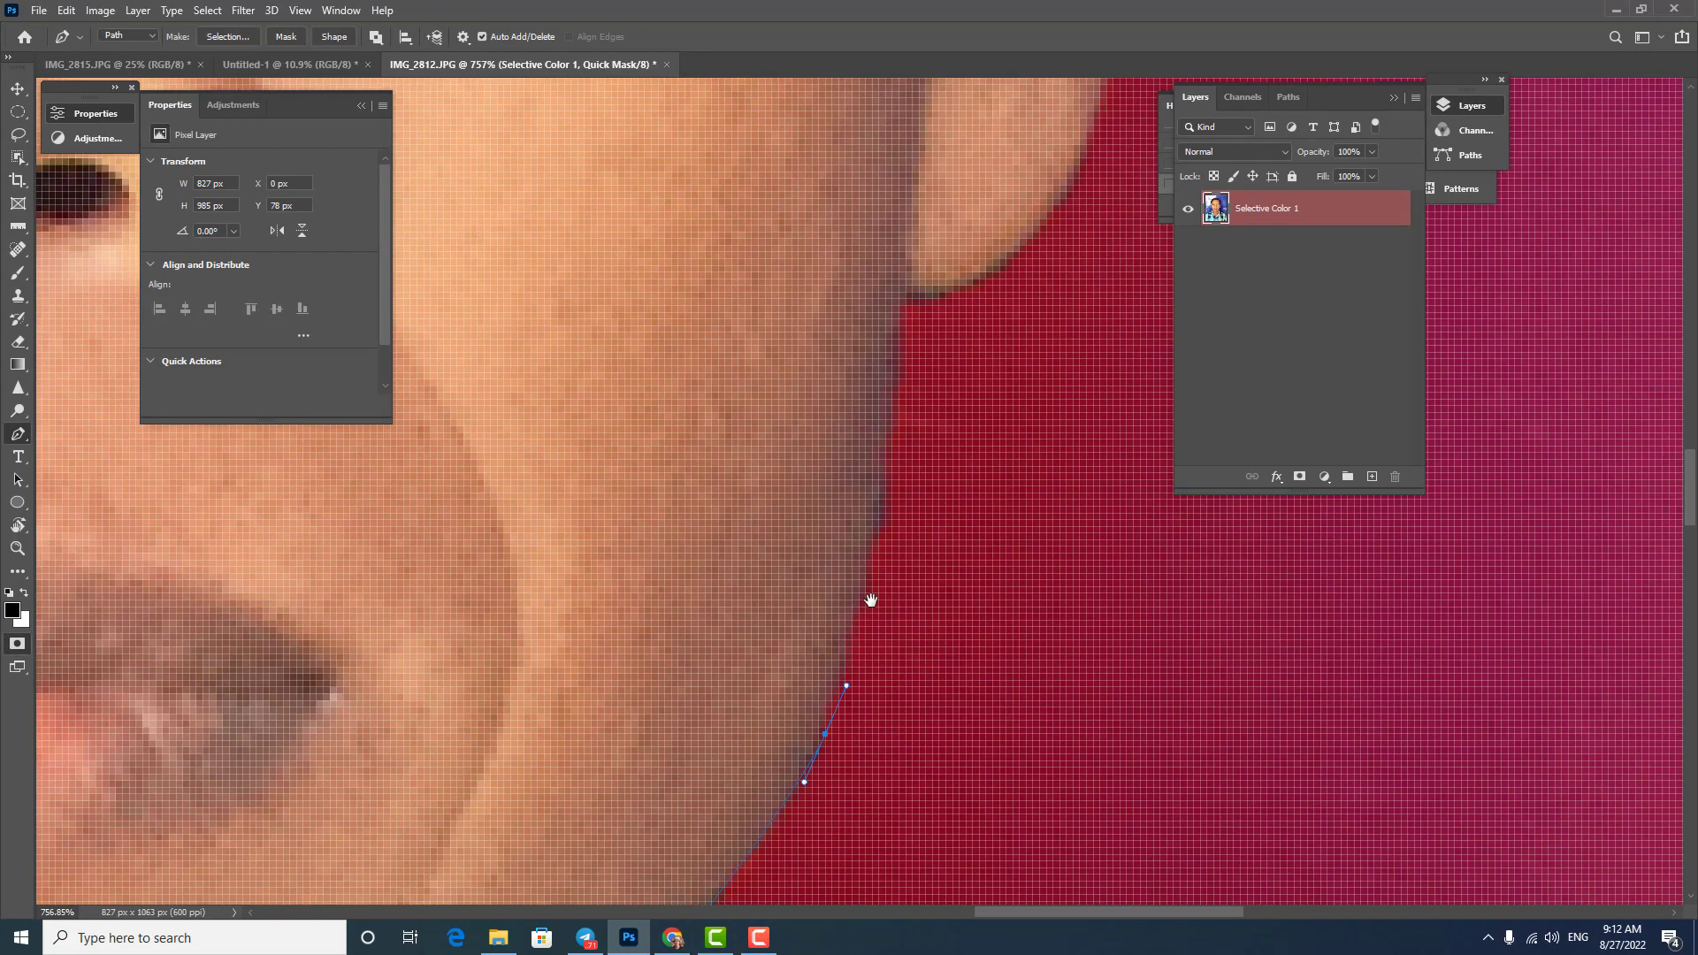
pyautogui.click(887, 403)
pyautogui.press('q')
pyautogui.click(895, 326)
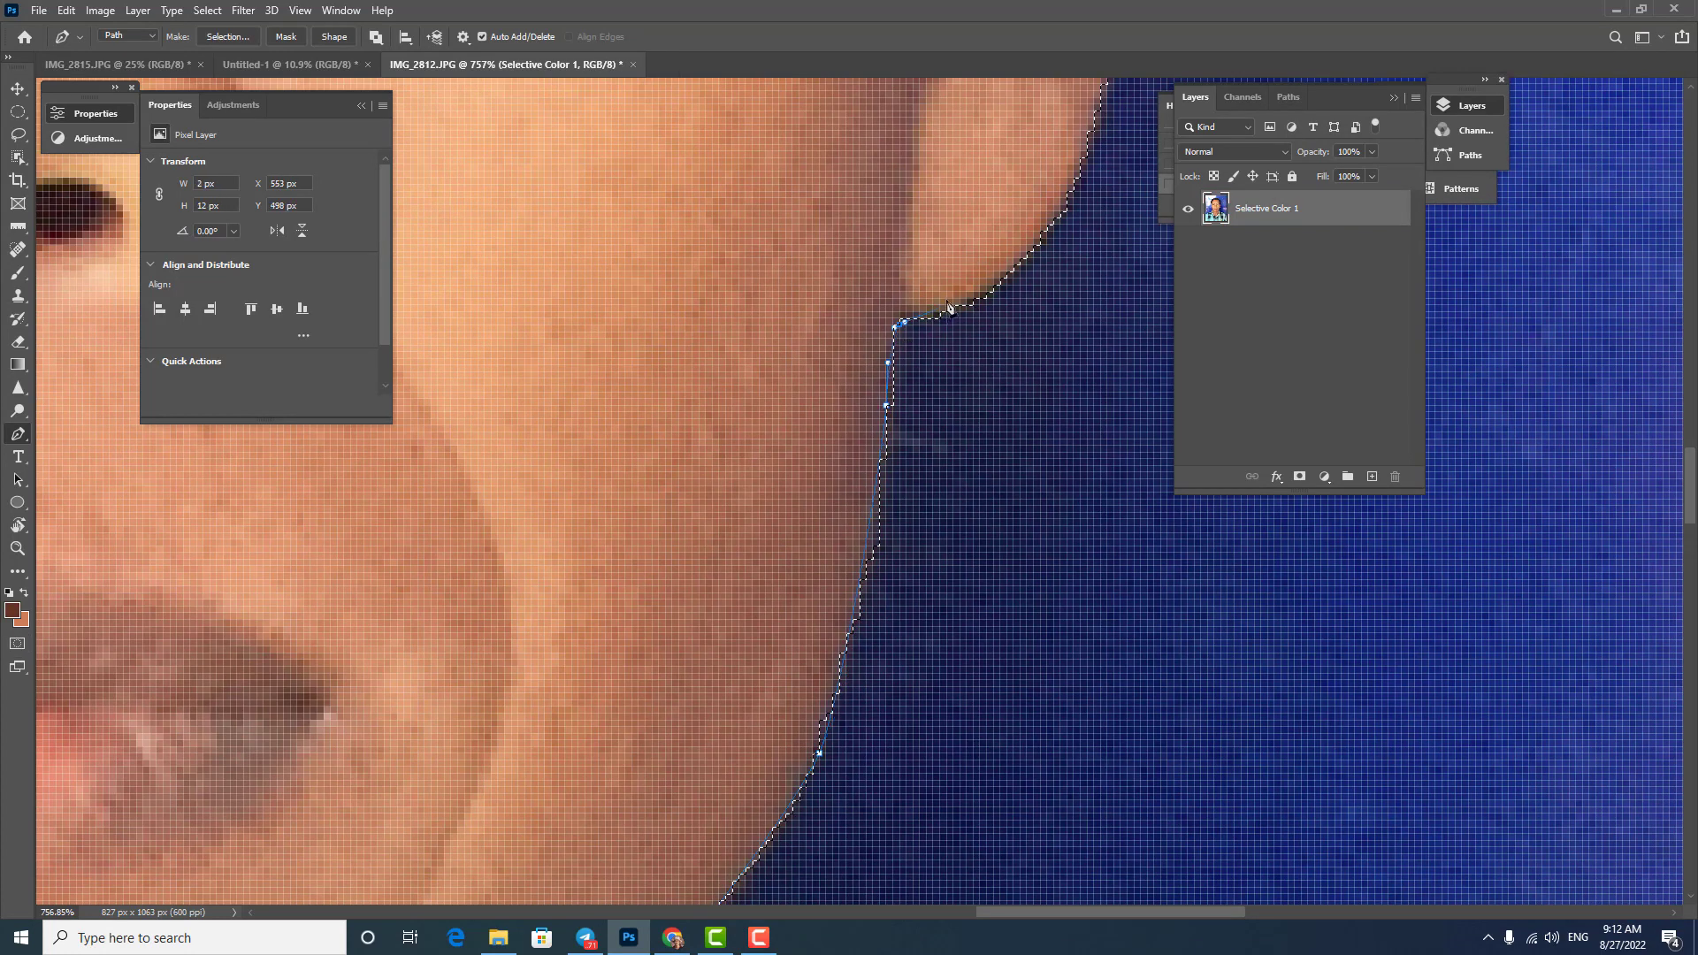
pyautogui.scroll(-5, 959, 456)
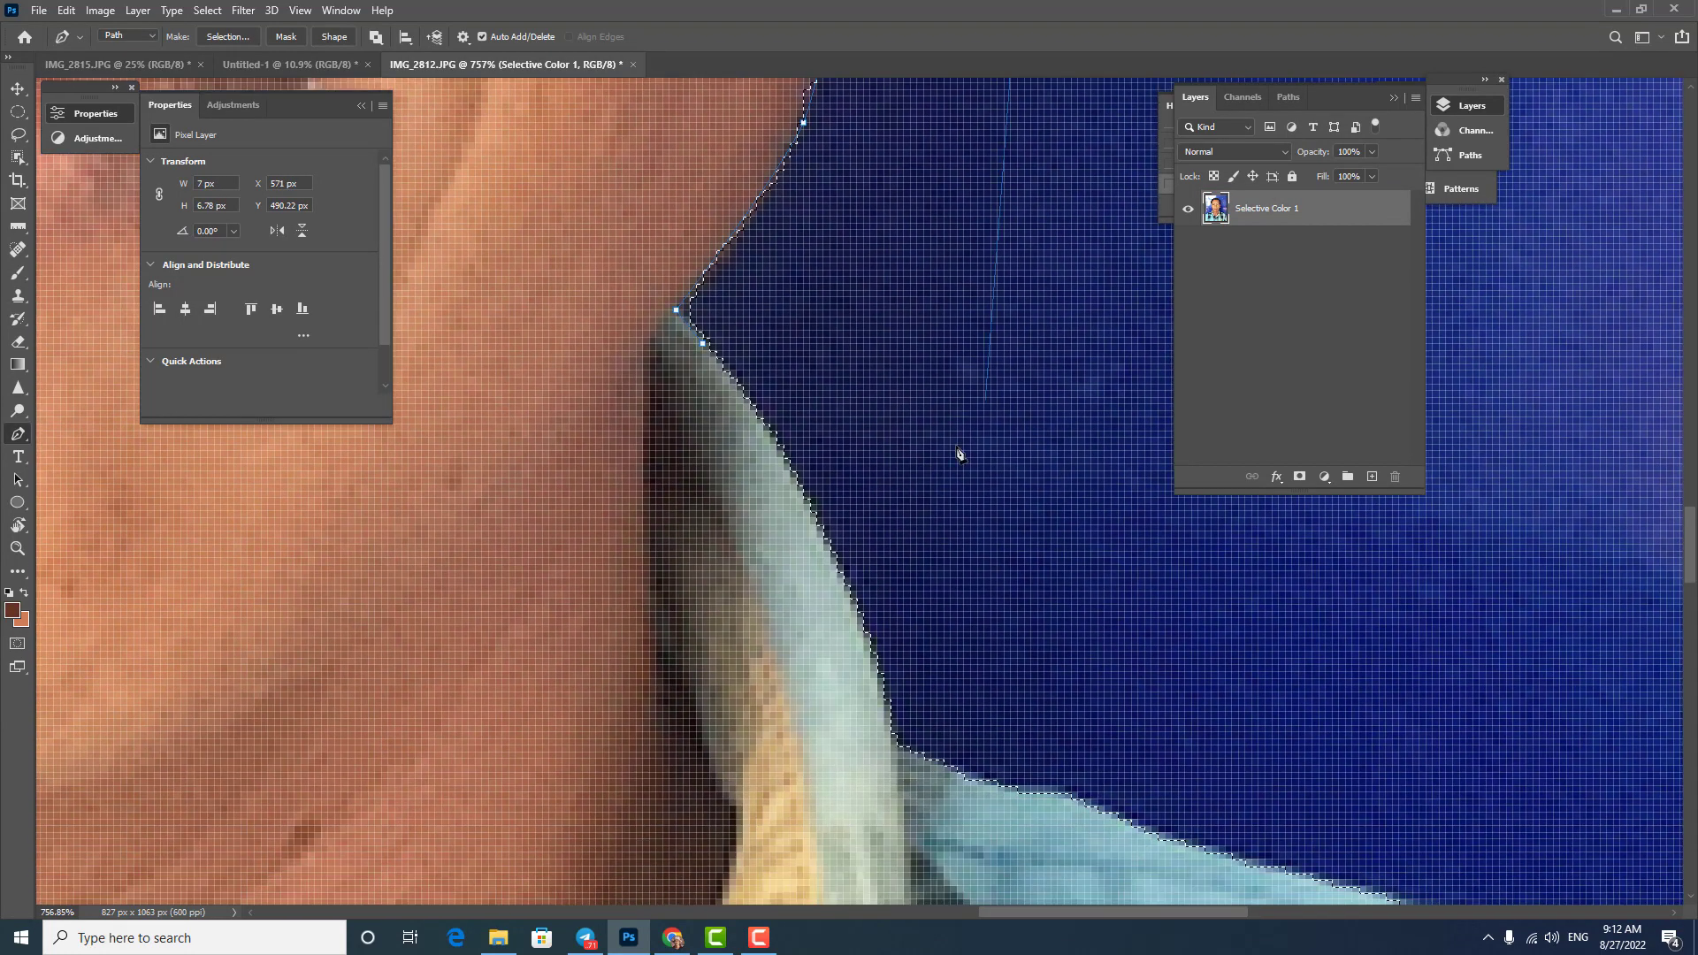
pyautogui.press('q')
pyautogui.press('q')
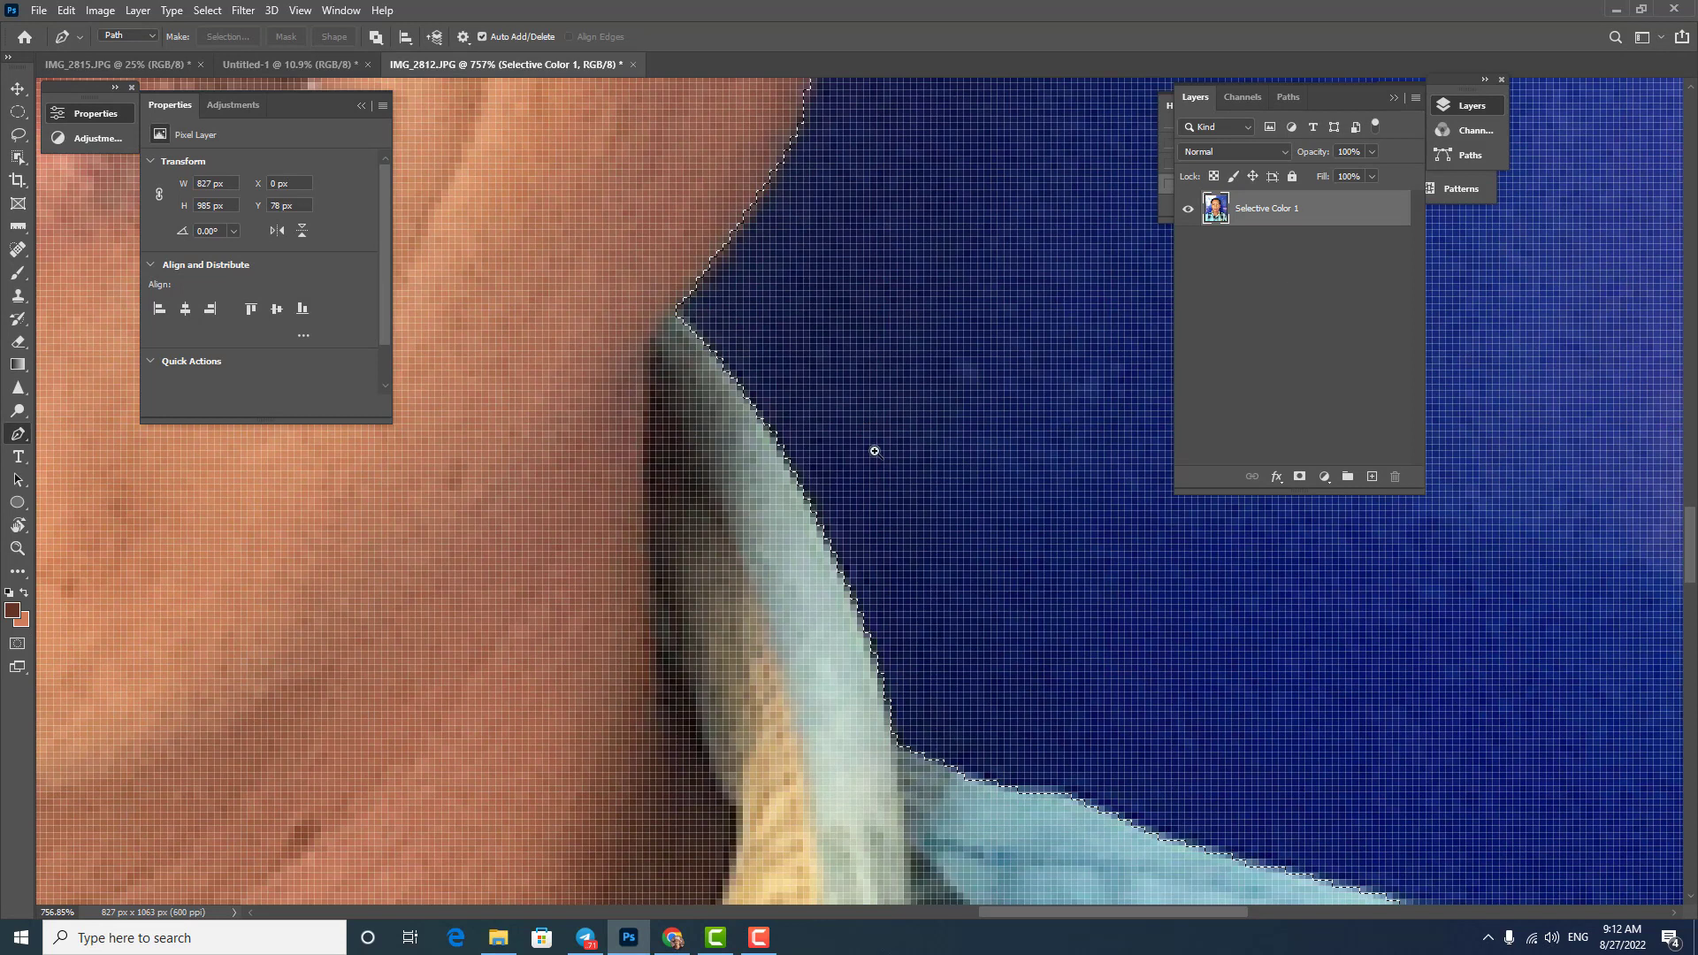
pyautogui.moveTo(876, 451); pyautogui.dragTo(705, 491)
# Mask out the portrait background, then add a filled new layer beneath the man
pyautogui.click(1299, 477)
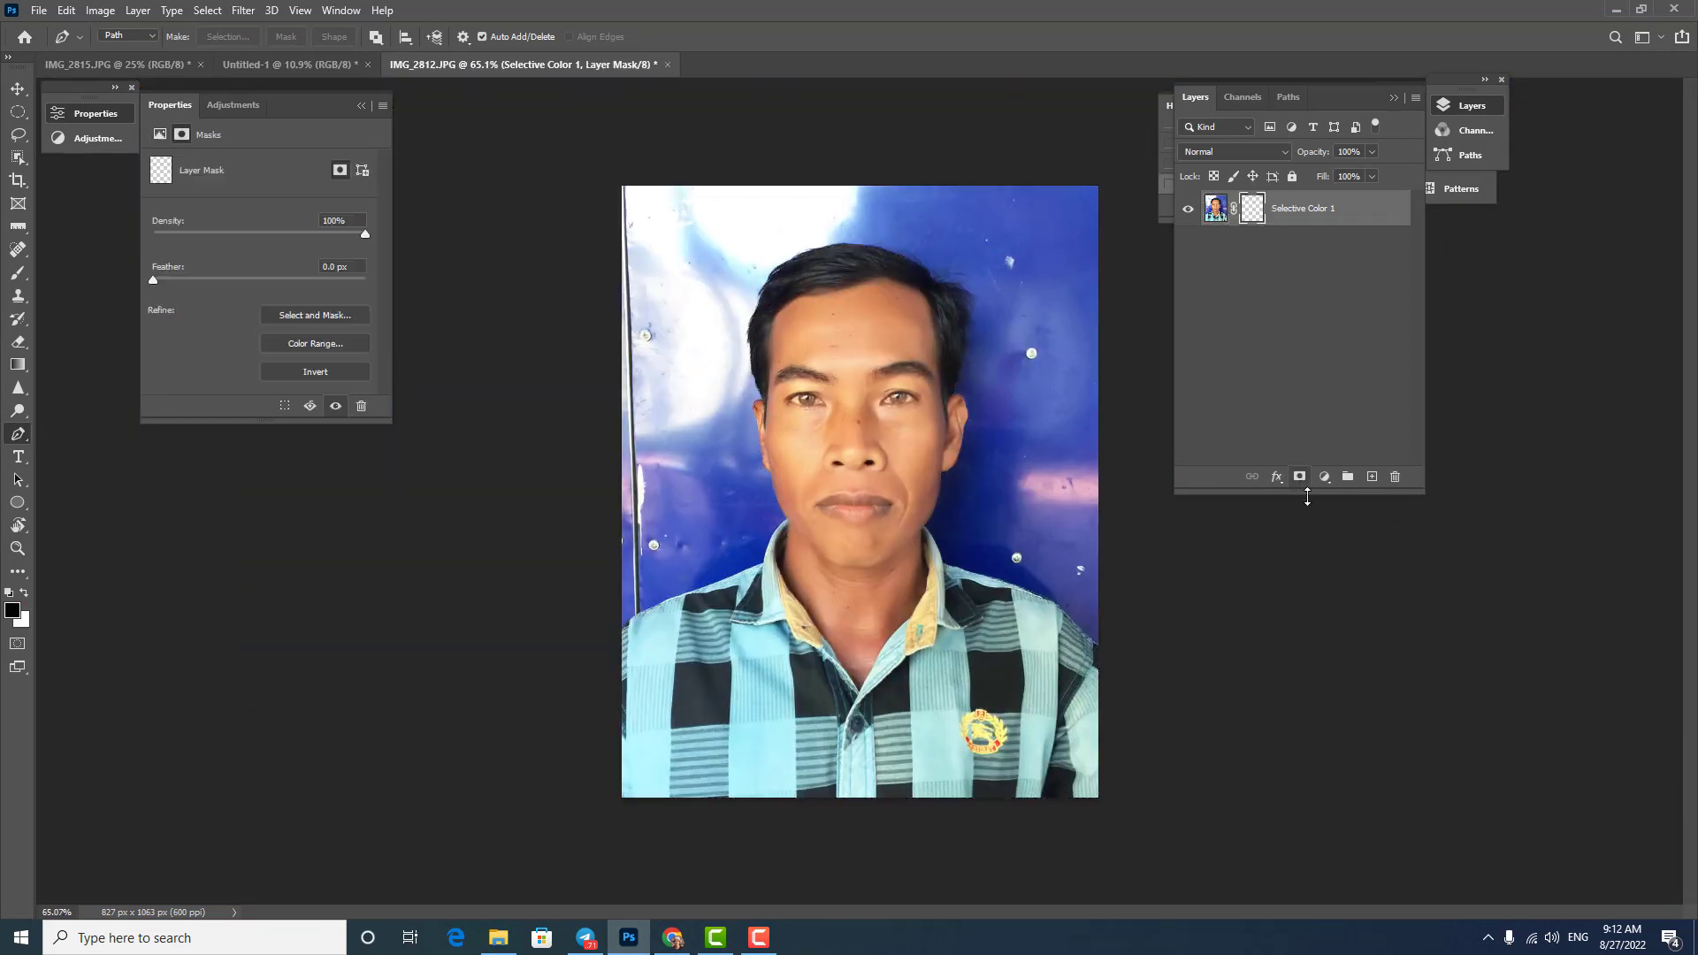
pyautogui.click(1371, 477)
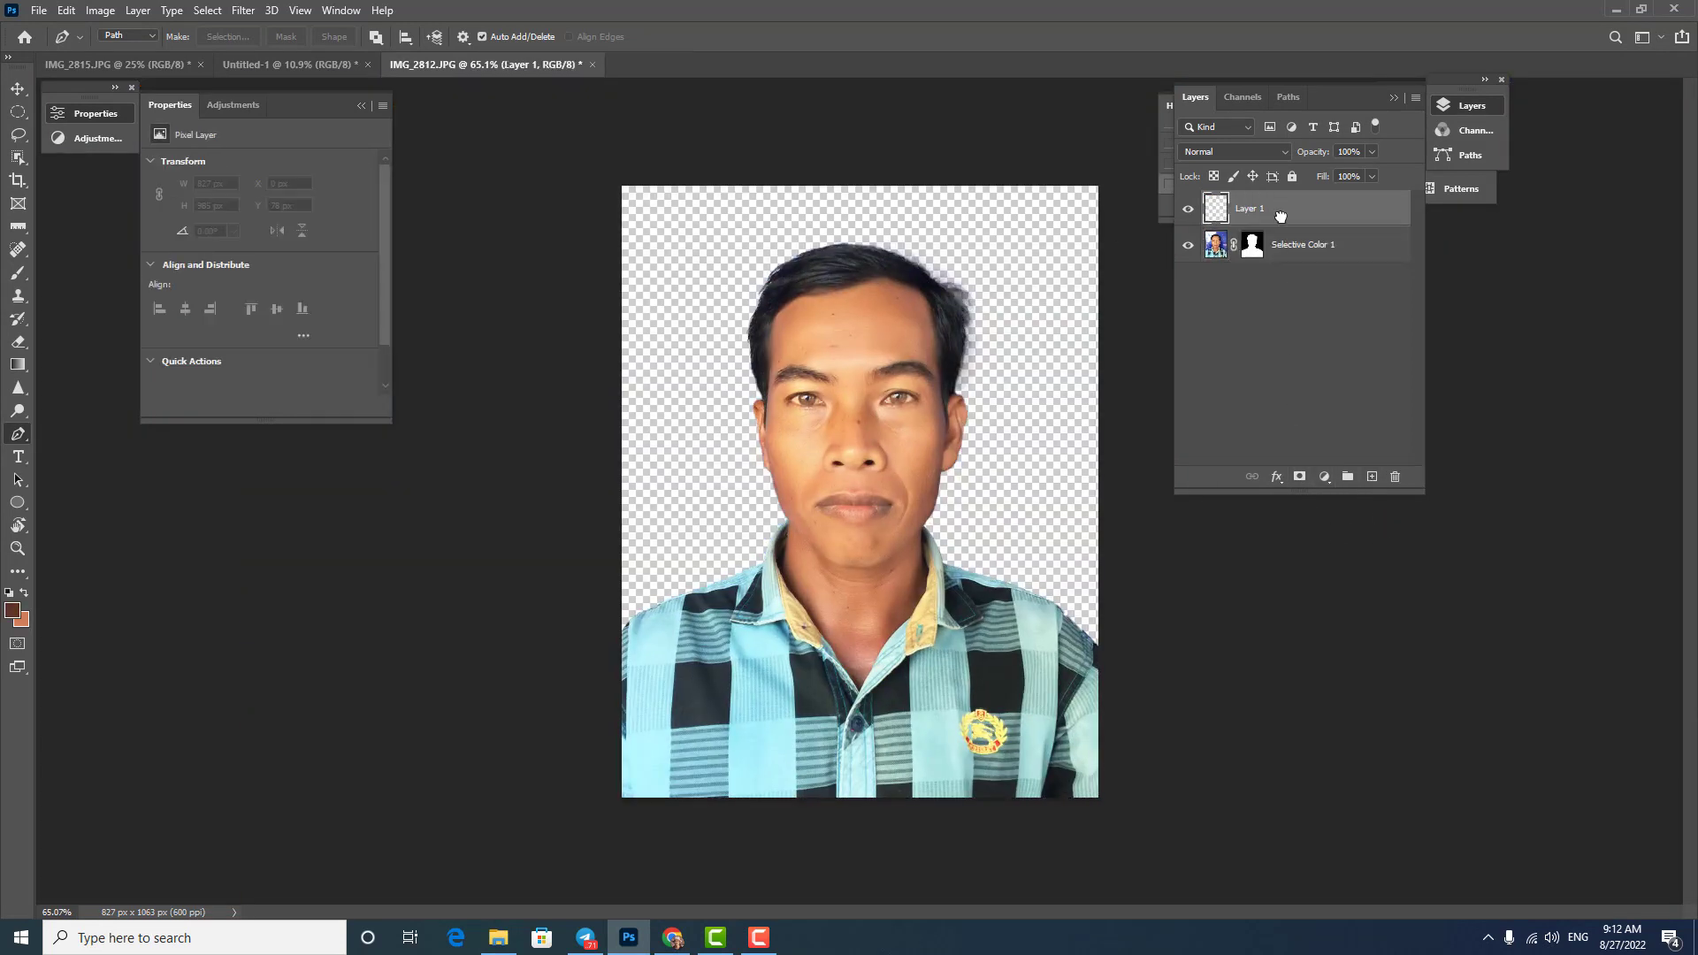
pyautogui.moveTo(1280, 216); pyautogui.dragTo(1273, 265)
pyautogui.hotkey('alt', 'BackSpace')
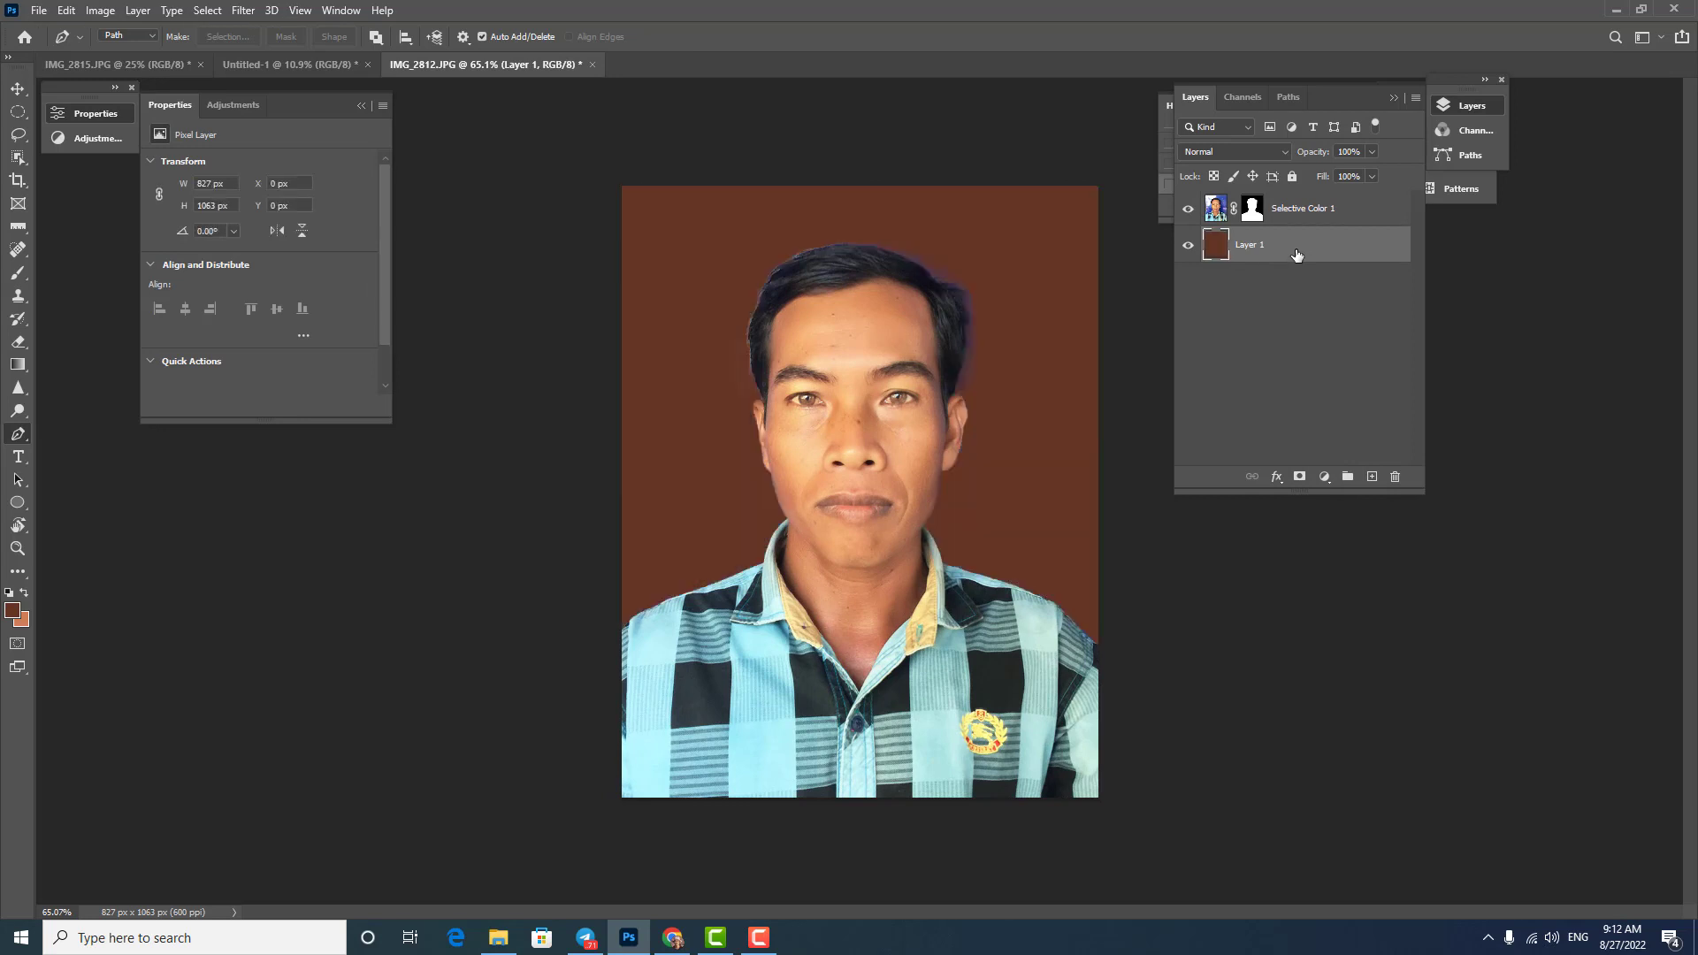
# Give the new Layer 1 a bright blue Color Overlay effect
pyautogui.click(1276, 478)
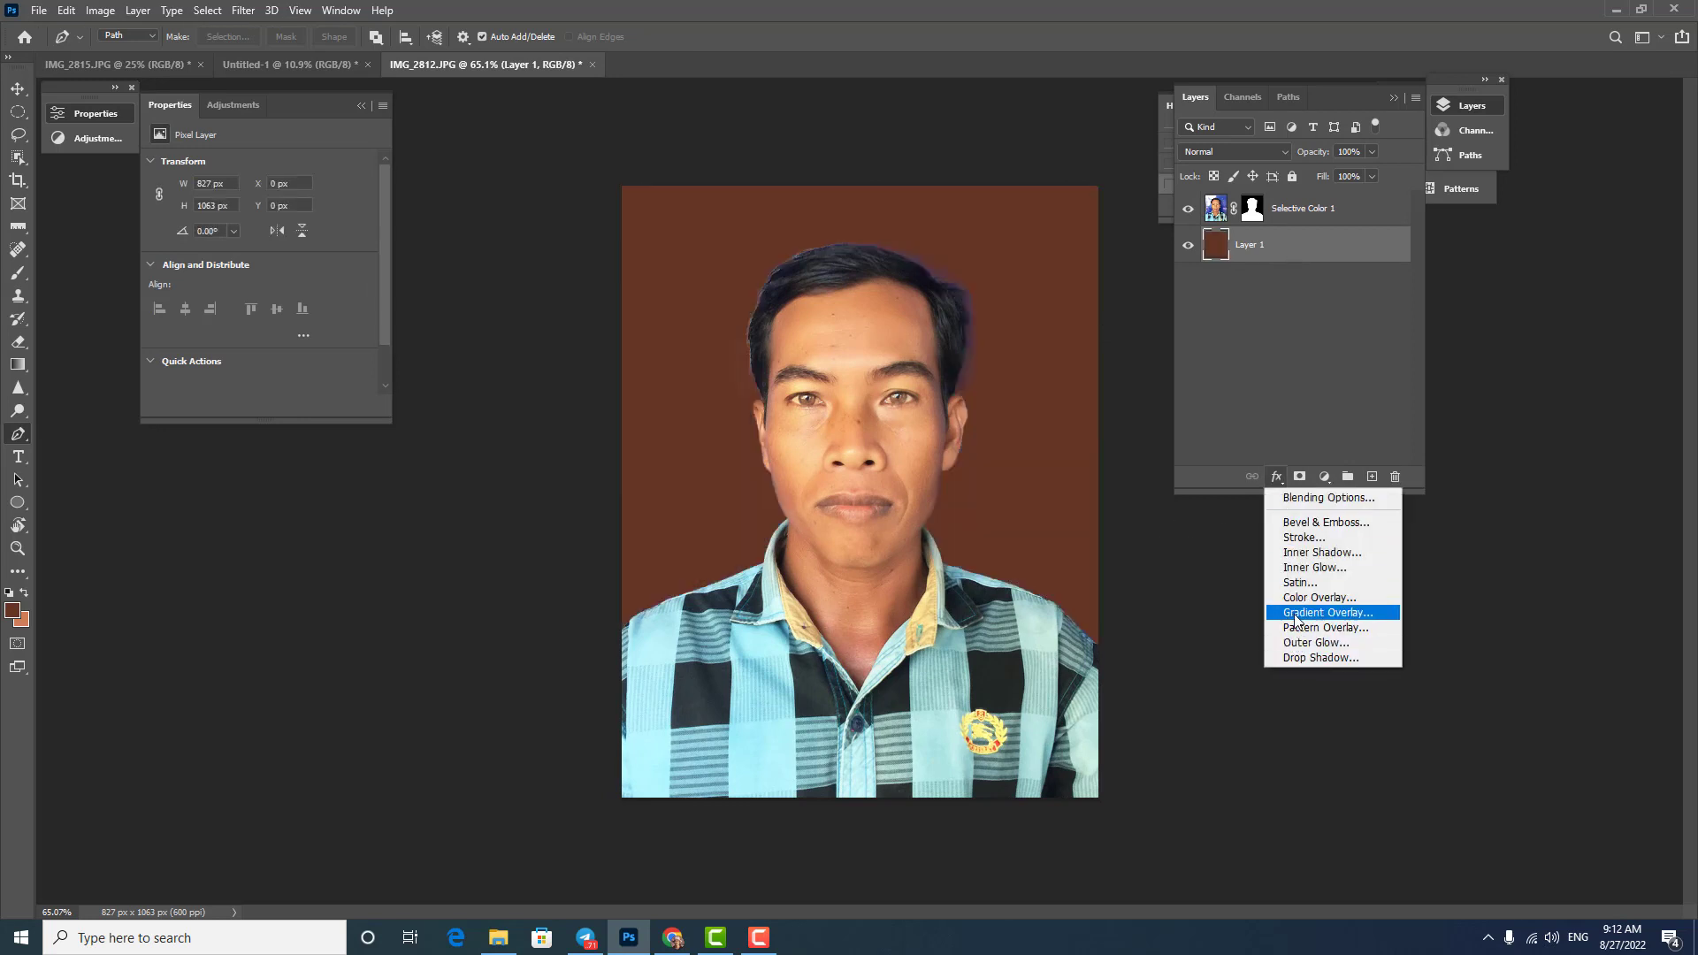
pyautogui.click(1319, 597)
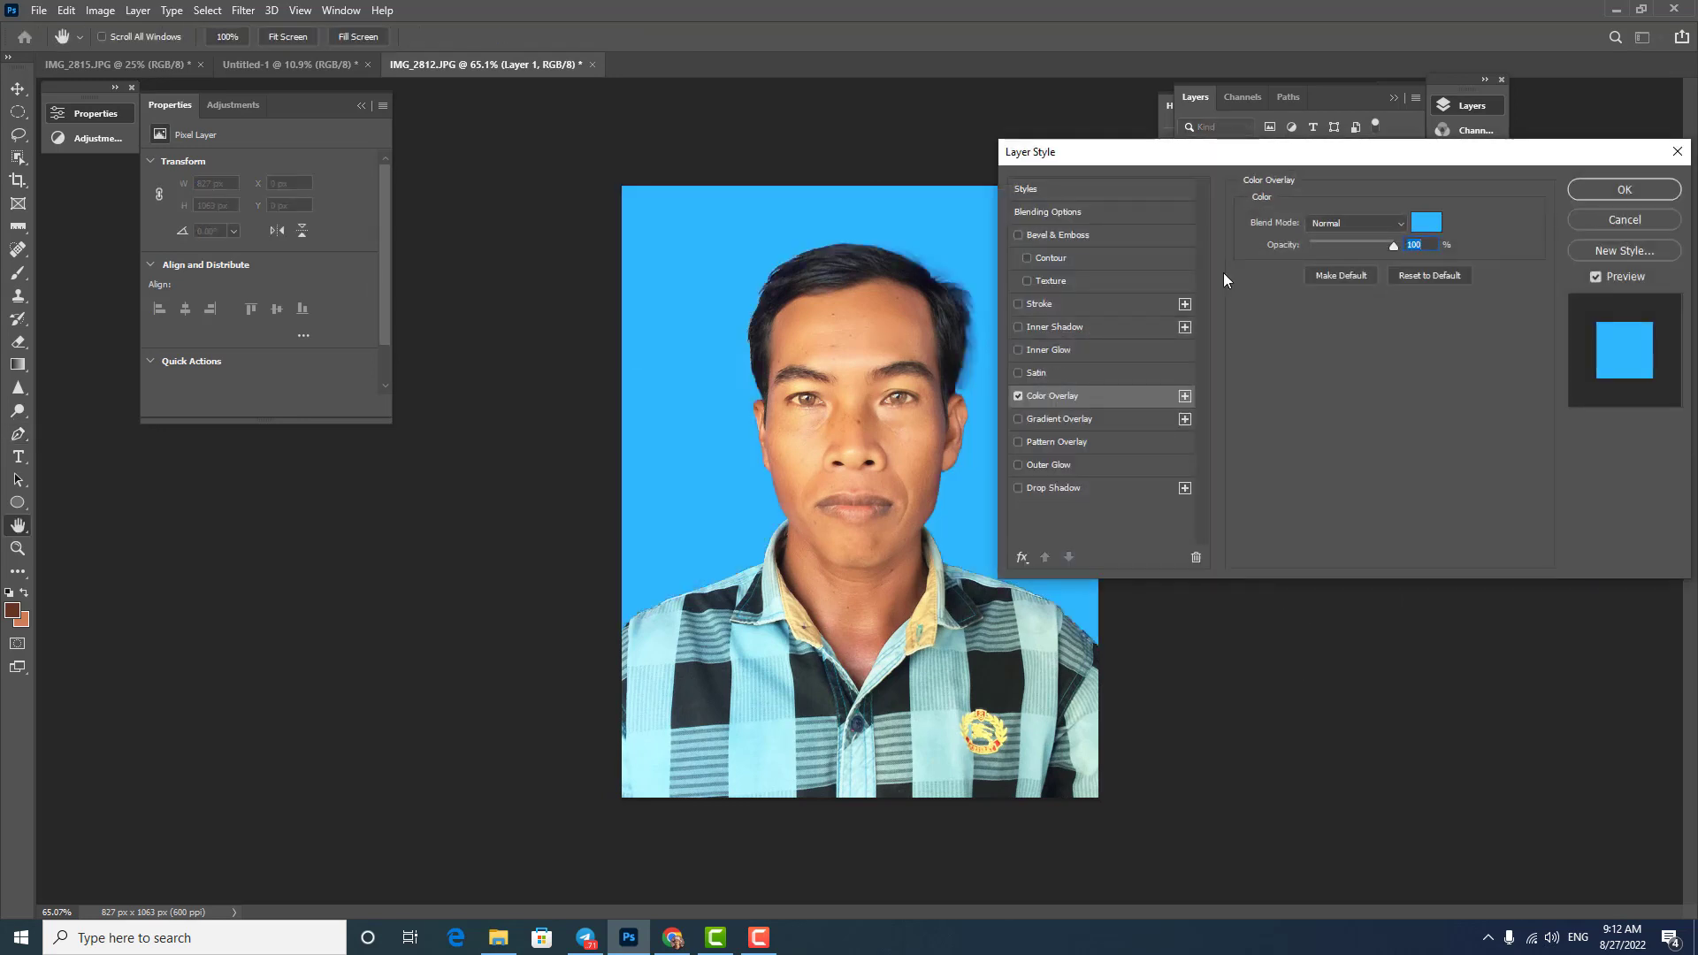
pyautogui.press('p')
pyautogui.click(1625, 192)
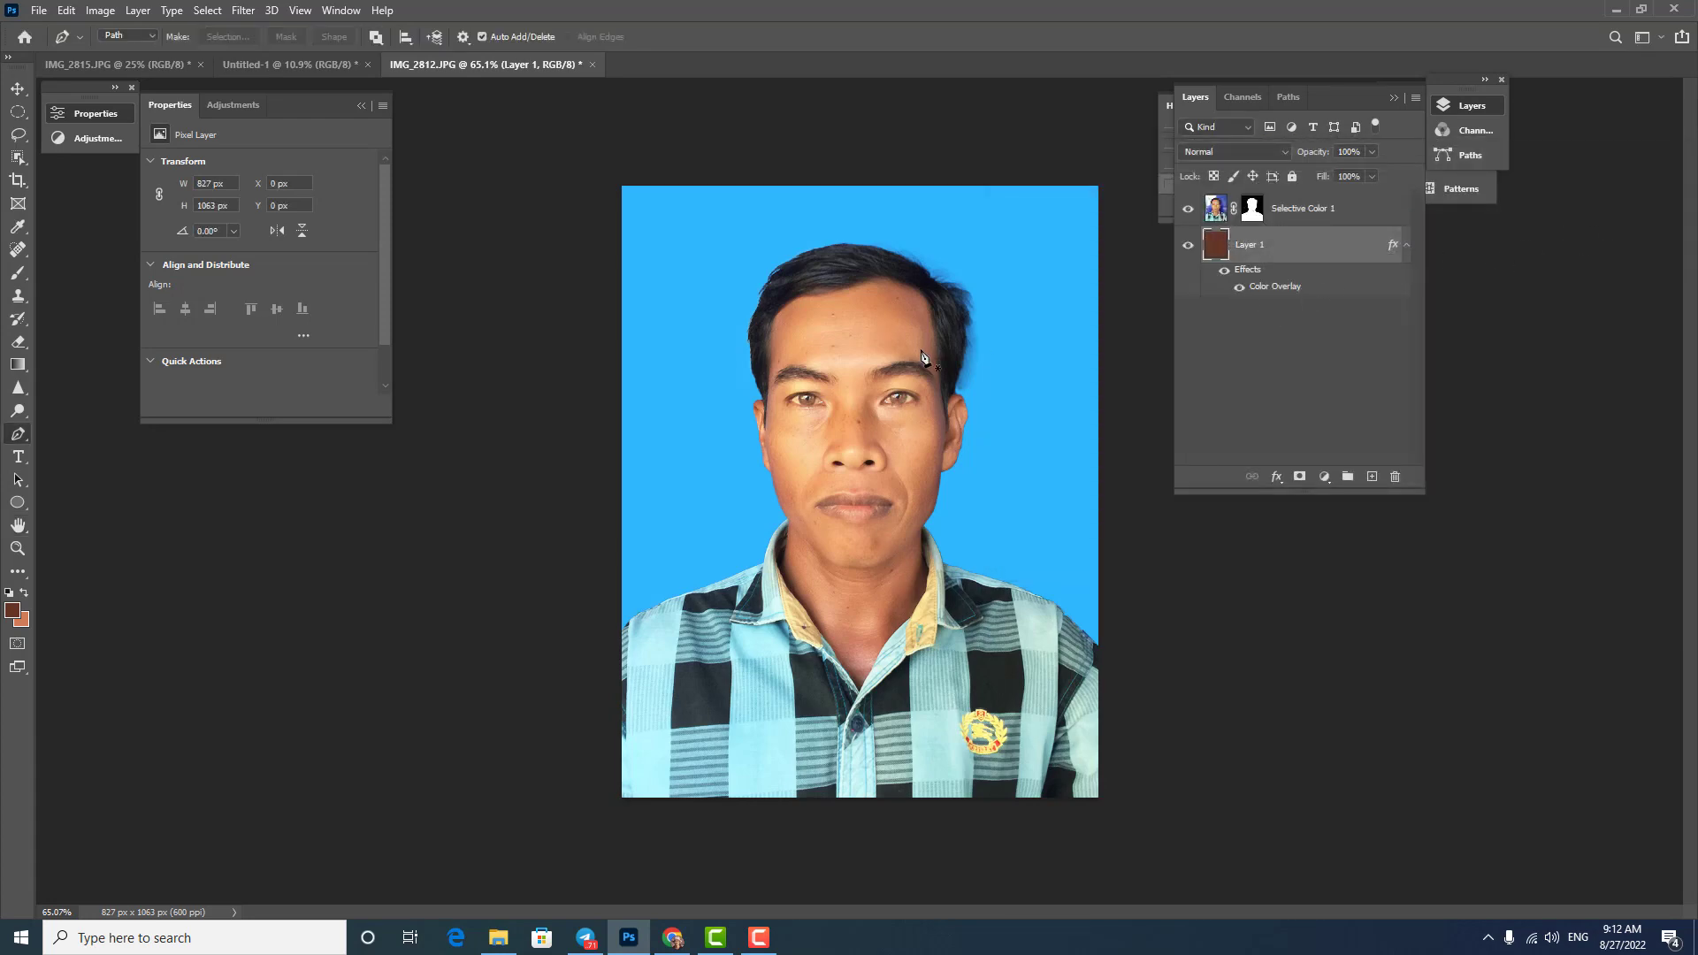
pyautogui.scroll(3, 952, 337)
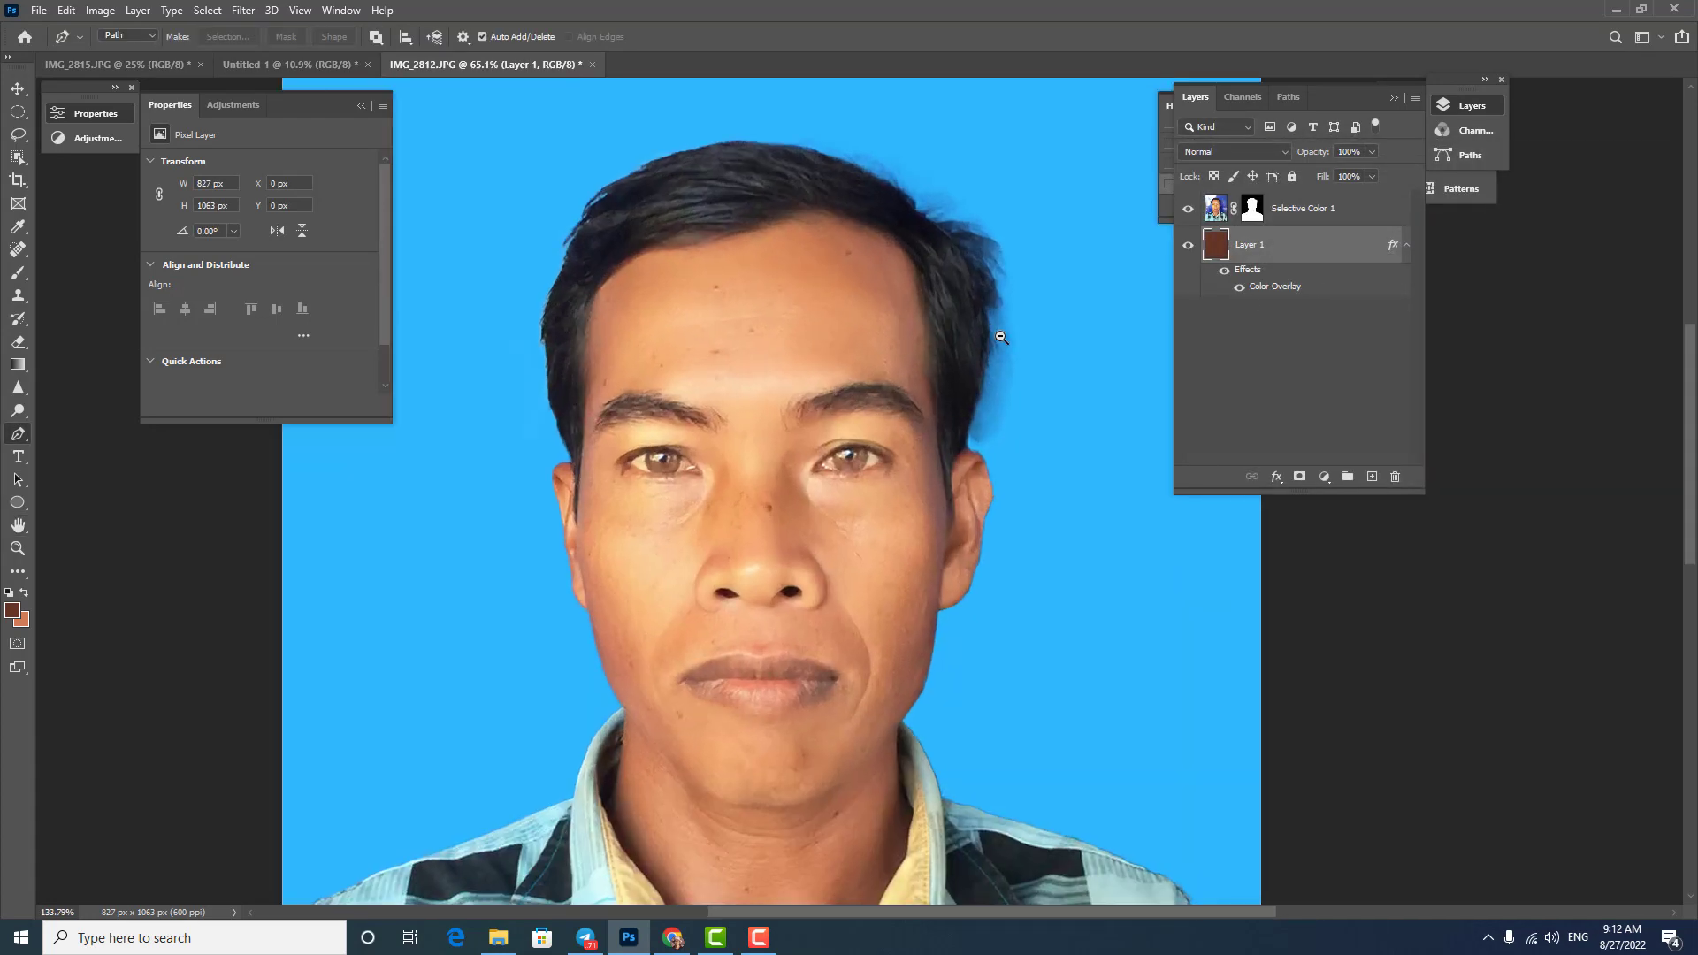
pyautogui.click(1252, 208)
# Paint on the portrait's layer mask with a soft 38 px brush to remove hair-edge haze
pyautogui.press('b')
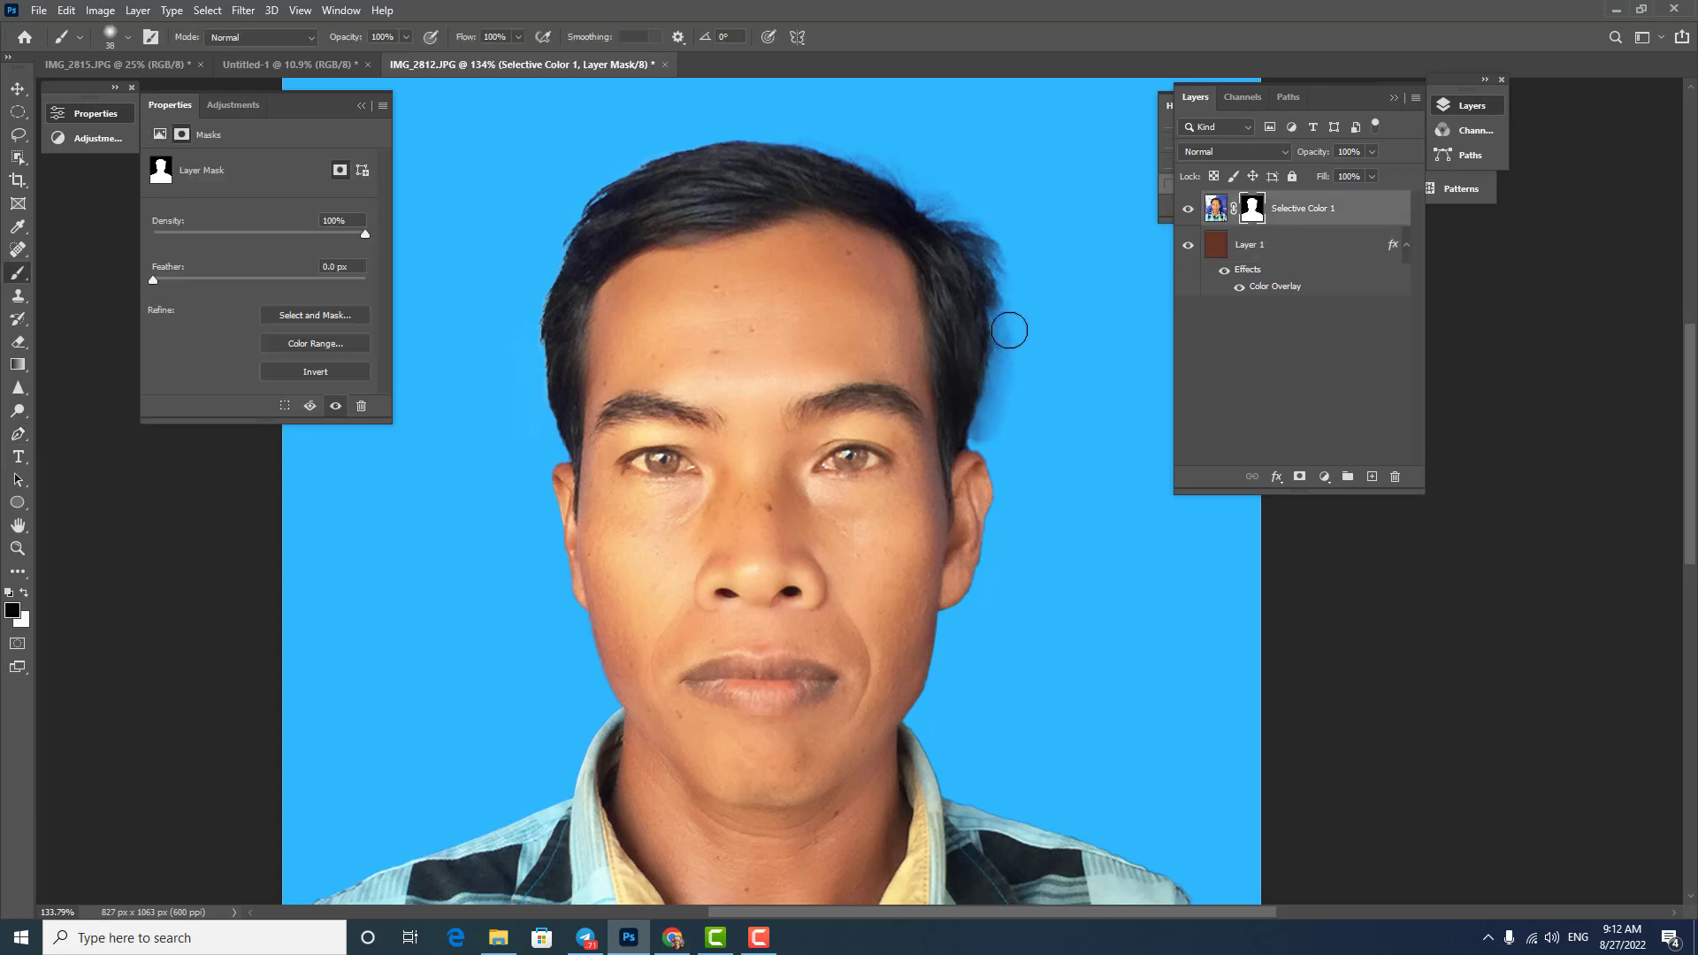
pyautogui.moveTo(1009, 331); pyautogui.dragTo(1013, 358)
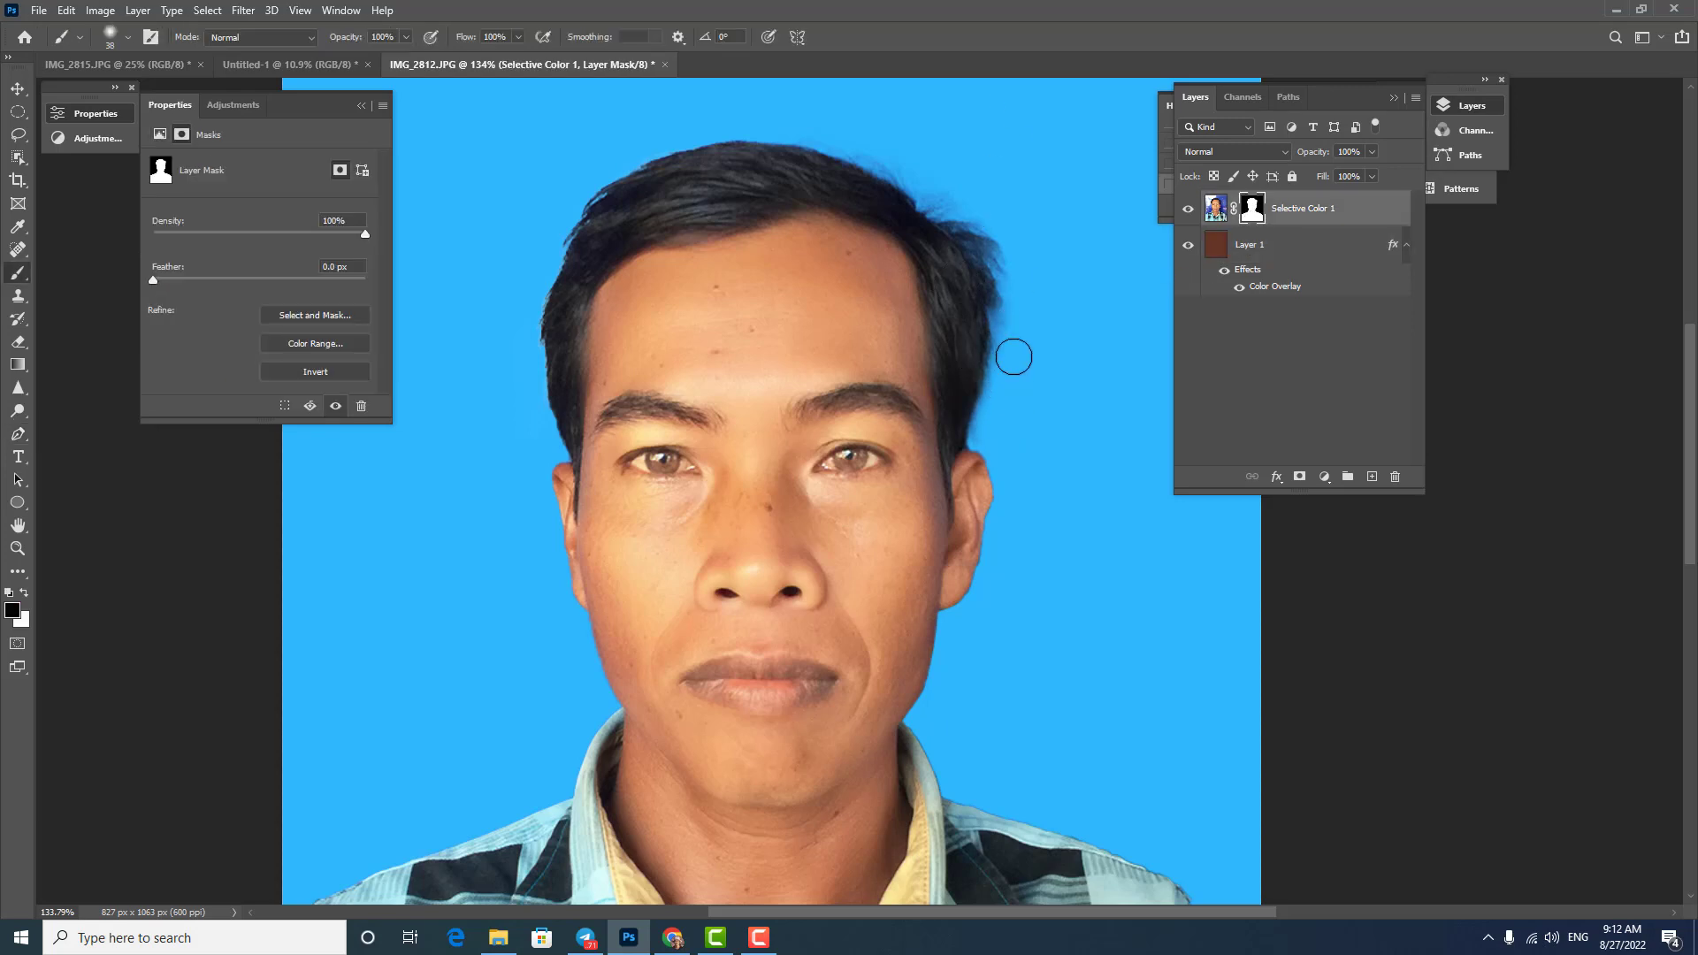
pyautogui.keyDown('alt'); pyautogui.rightClick(1005, 442); pyautogui.keyUp('alt')
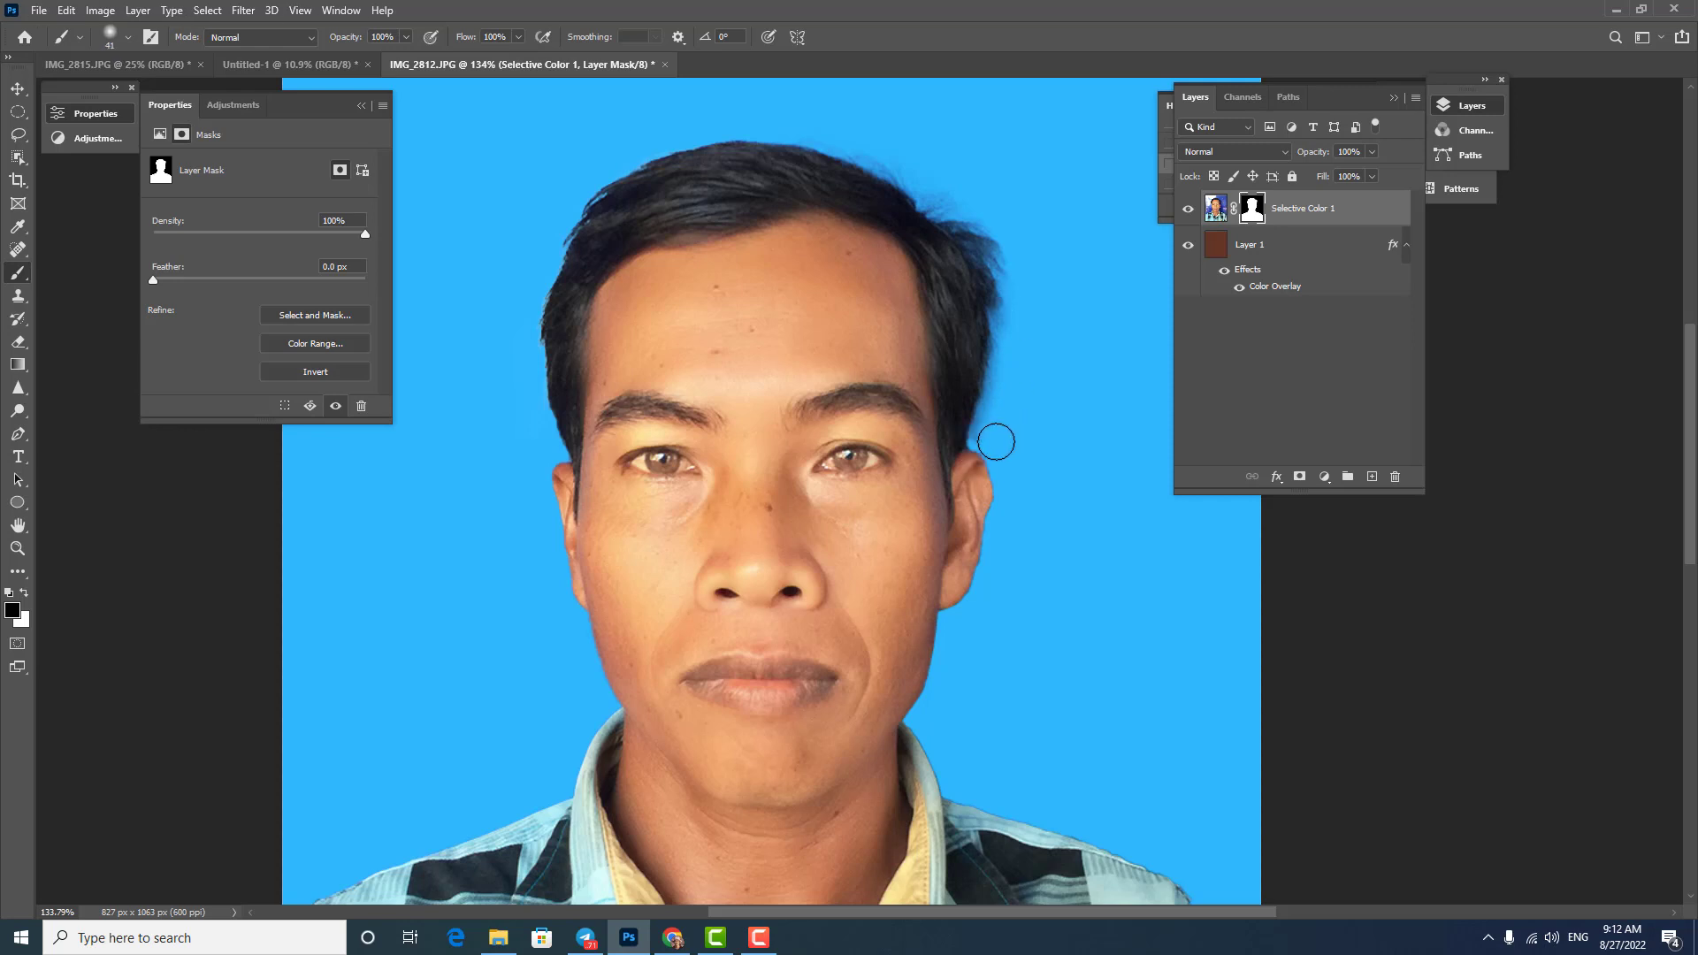
pyautogui.keyDown('alt'); pyautogui.rightClick(961, 191); pyautogui.keyUp('alt')
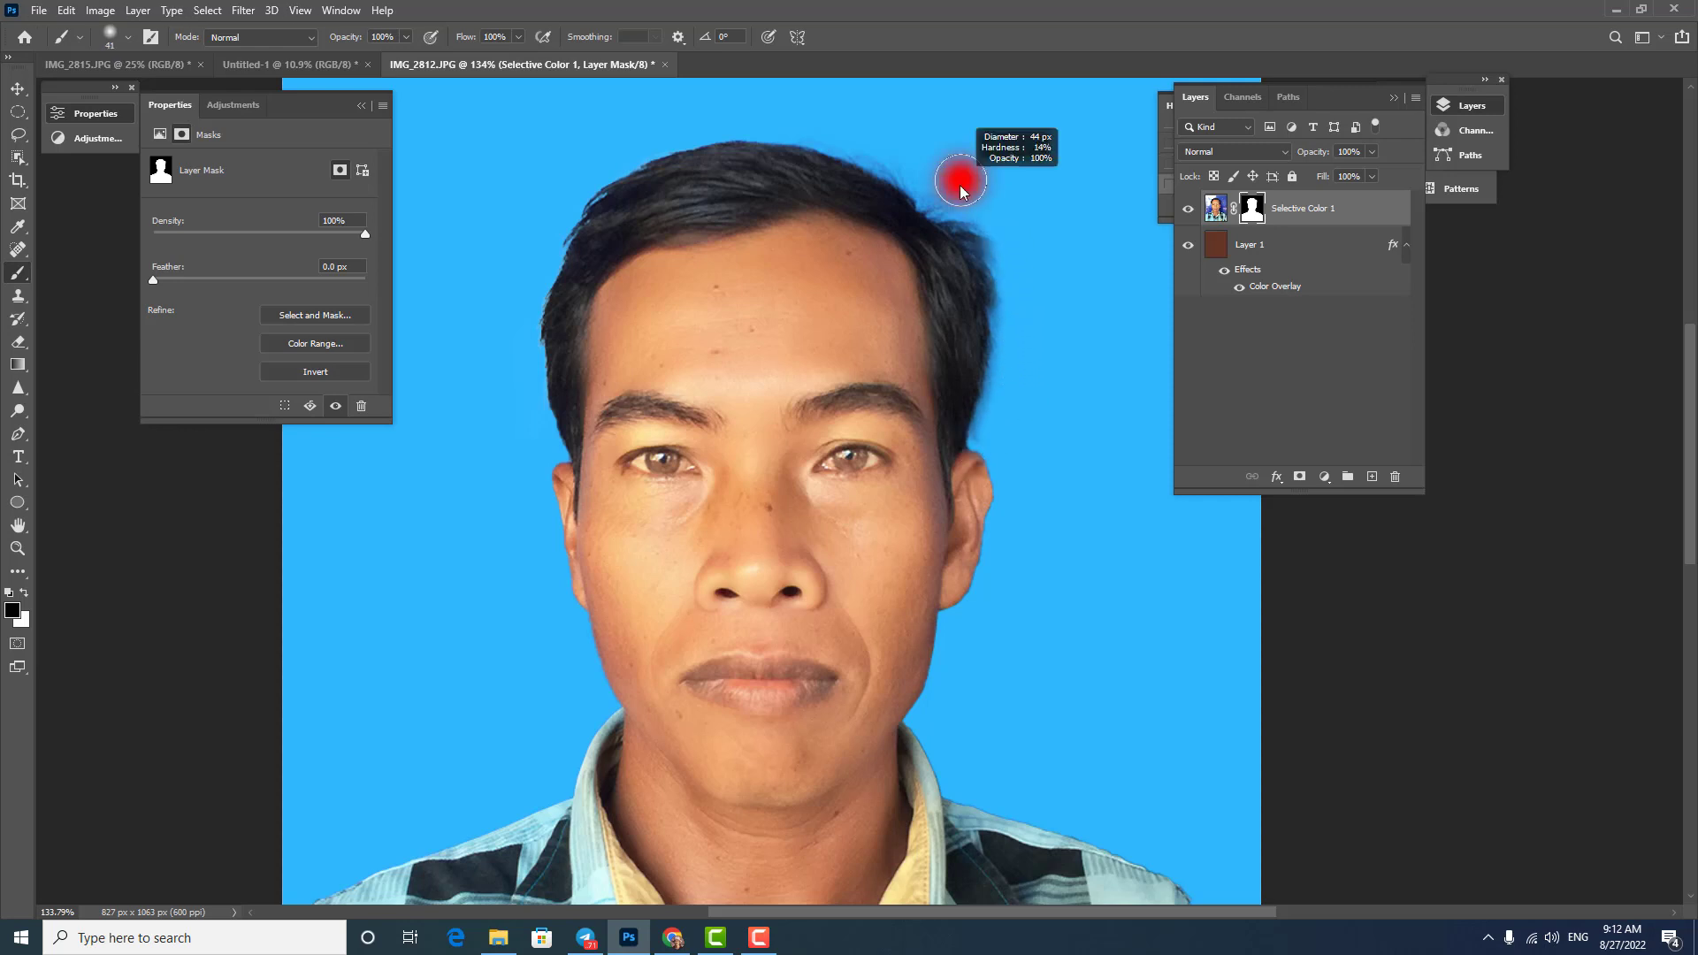
pyautogui.keyDown('alt'); pyautogui.rightClick(980, 209); pyautogui.keyUp('alt')
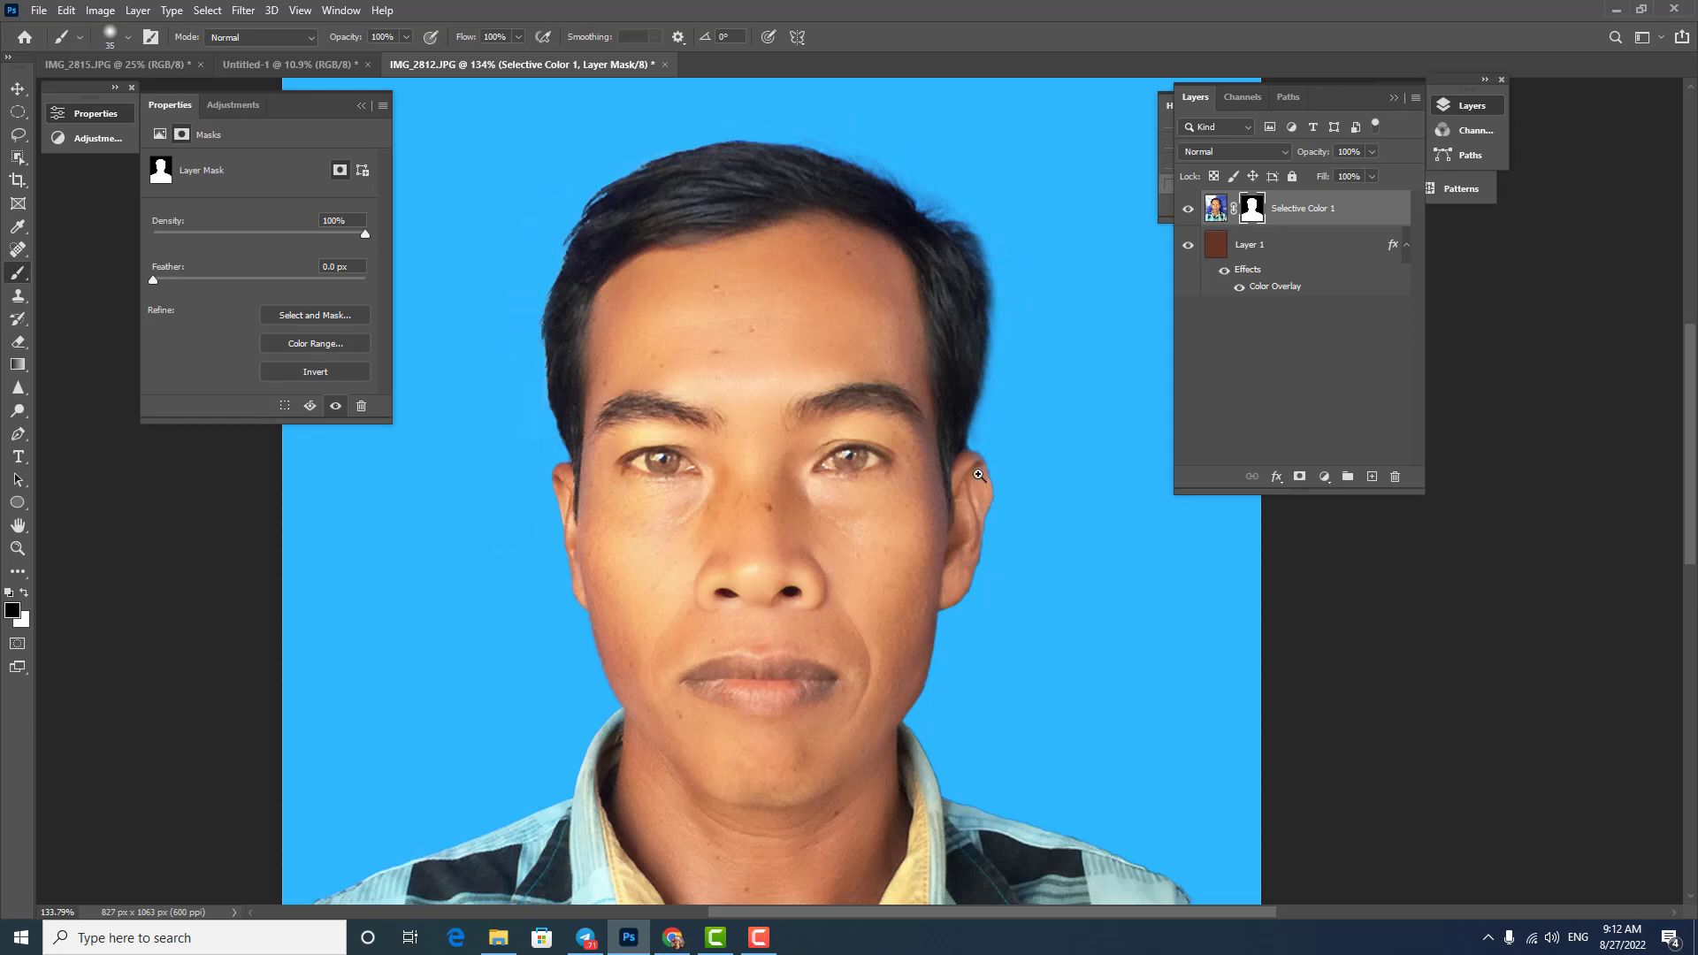
pyautogui.moveTo(979, 475); pyautogui.dragTo(941, 576)
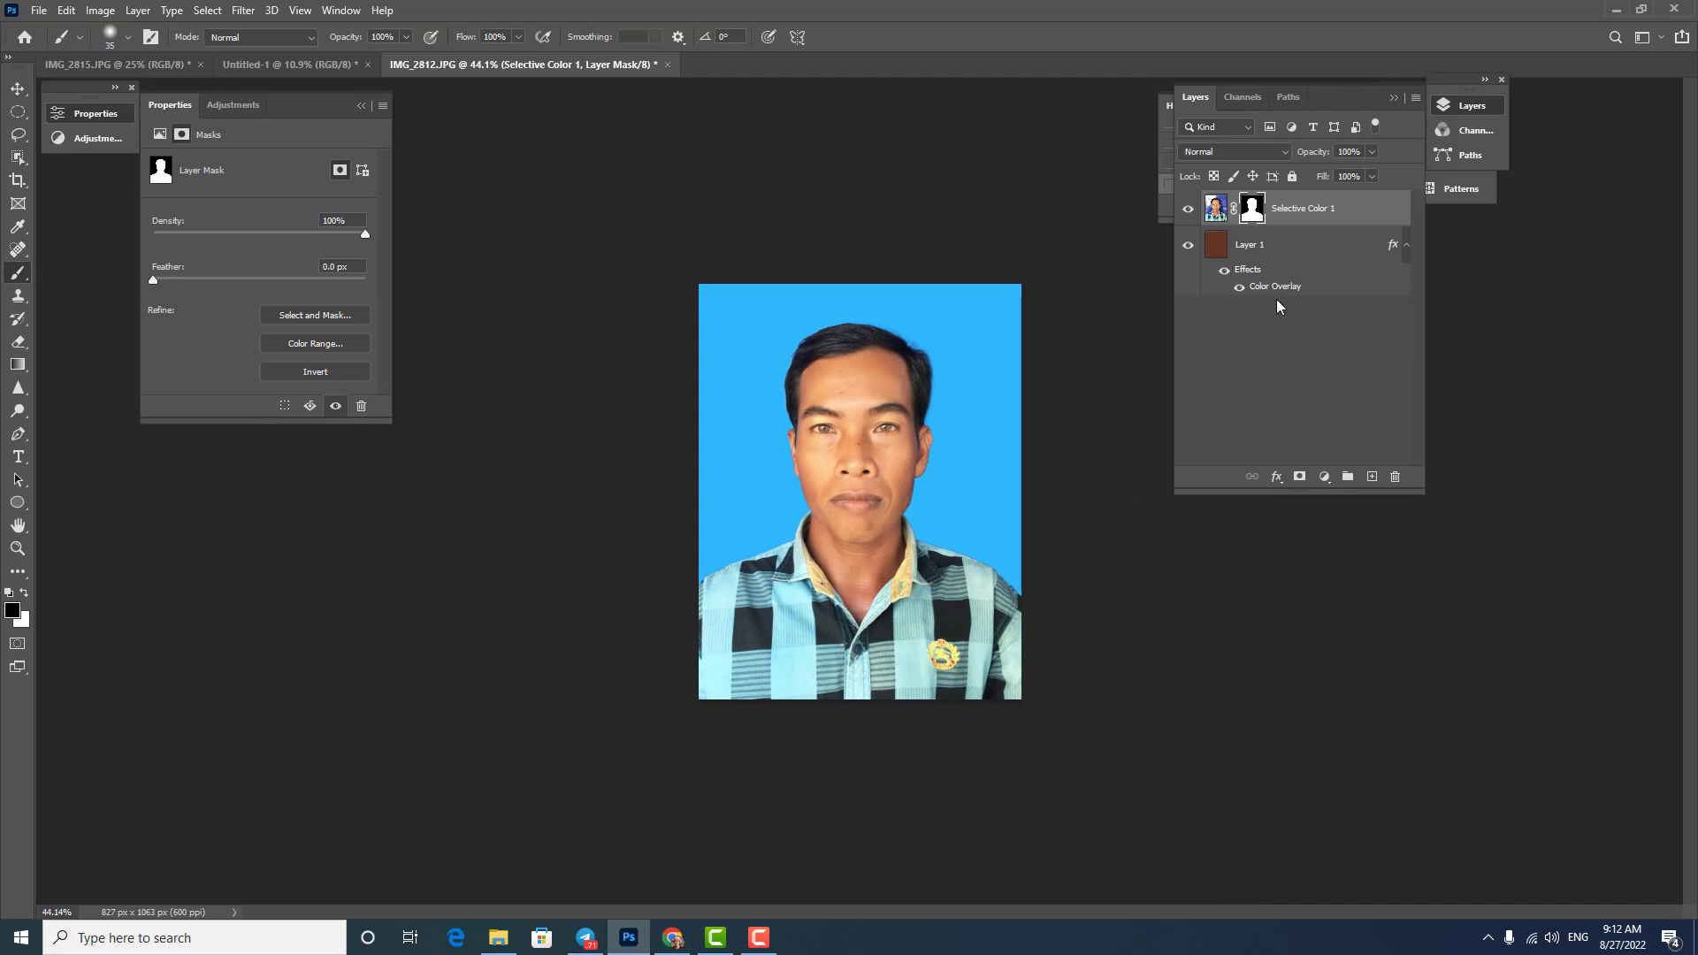
# Add a two-point brightening Curves adjustment, then merge all visible layers into one
pyautogui.click(1216, 208)
pyautogui.click(1324, 476)
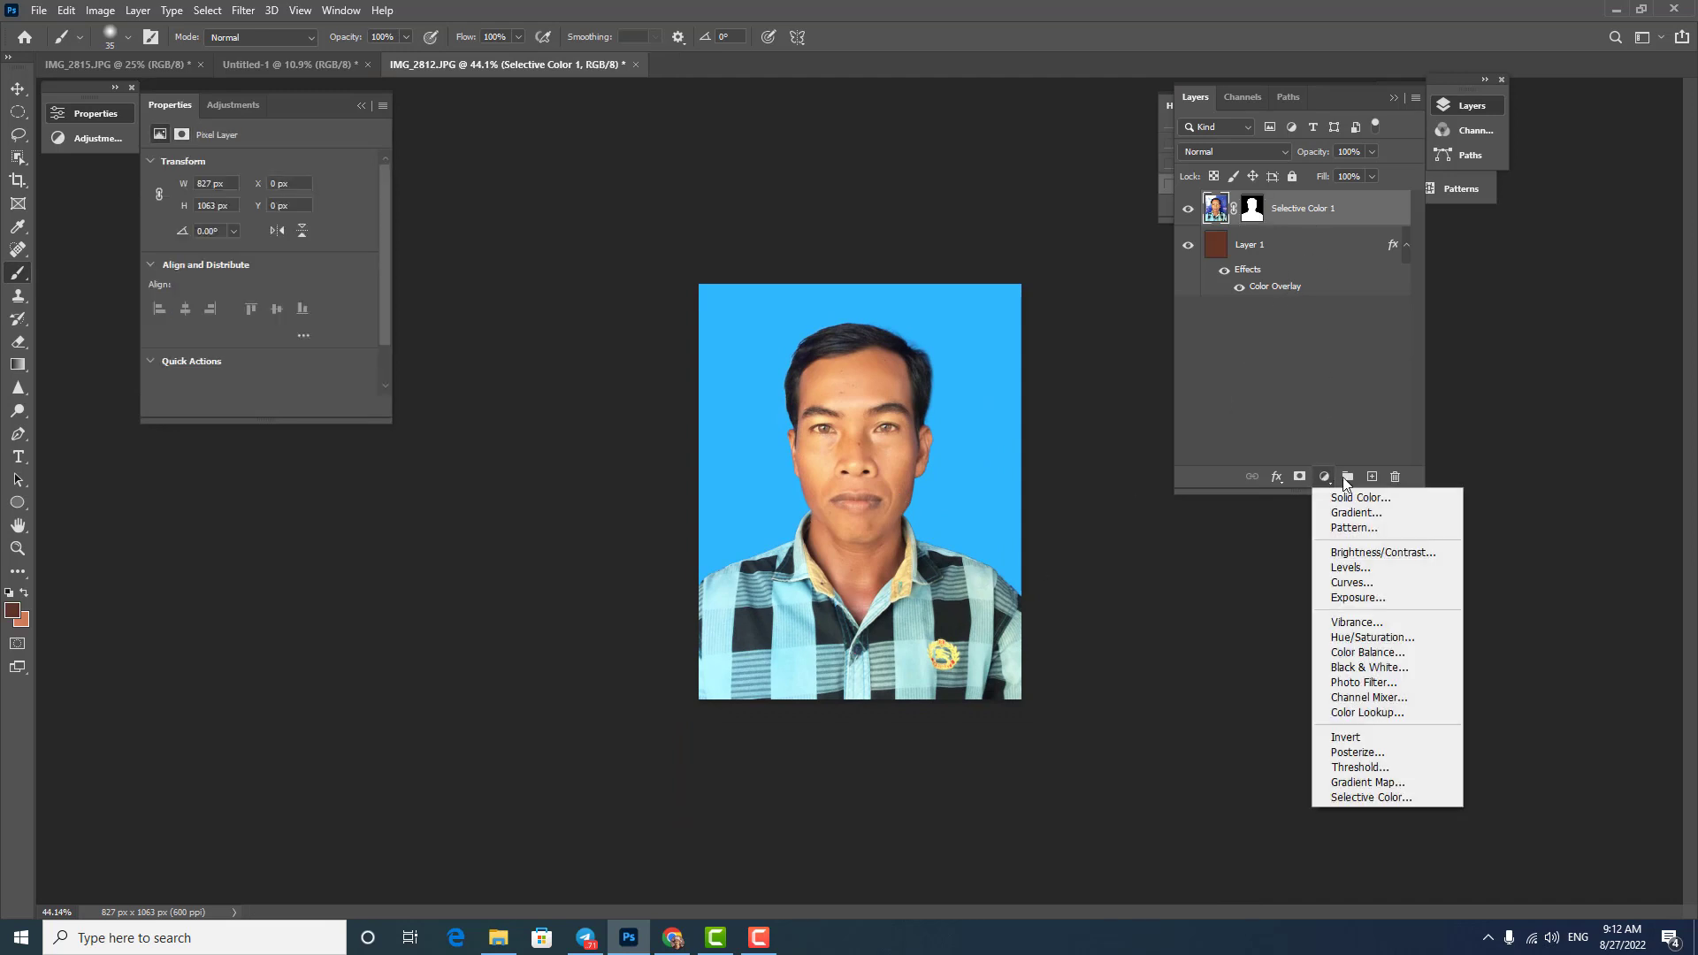
pyautogui.click(1351, 582)
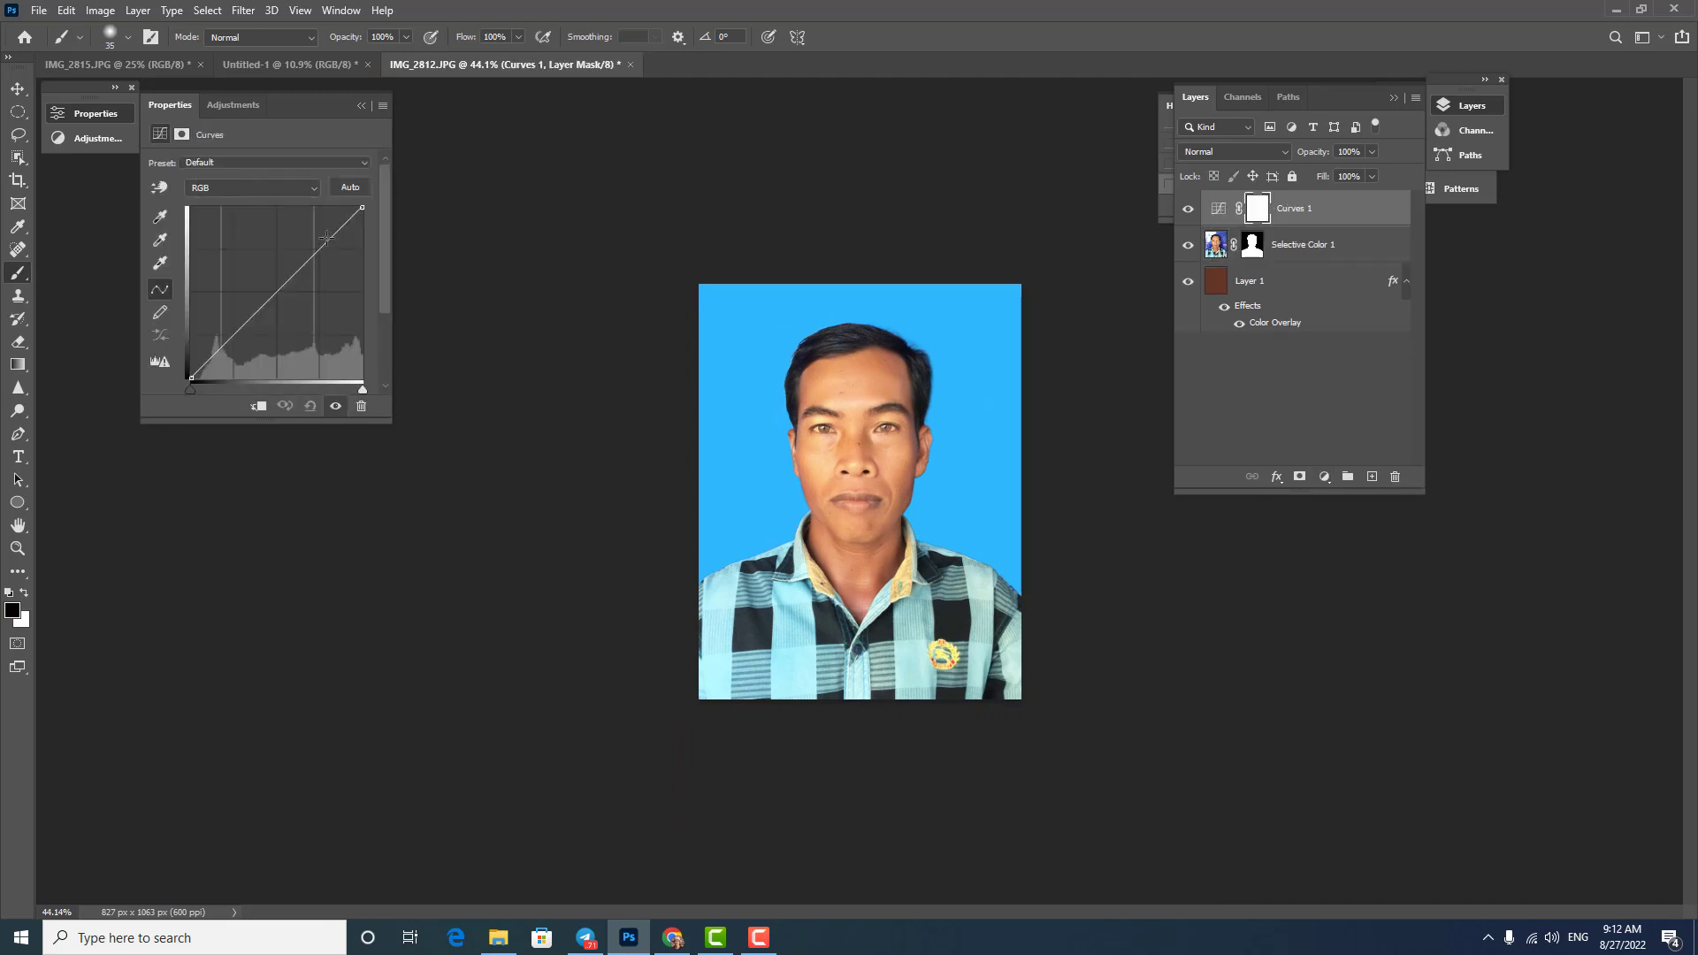
pyautogui.click(326, 237)
pyautogui.moveTo(327, 237); pyautogui.dragTo(326, 237)
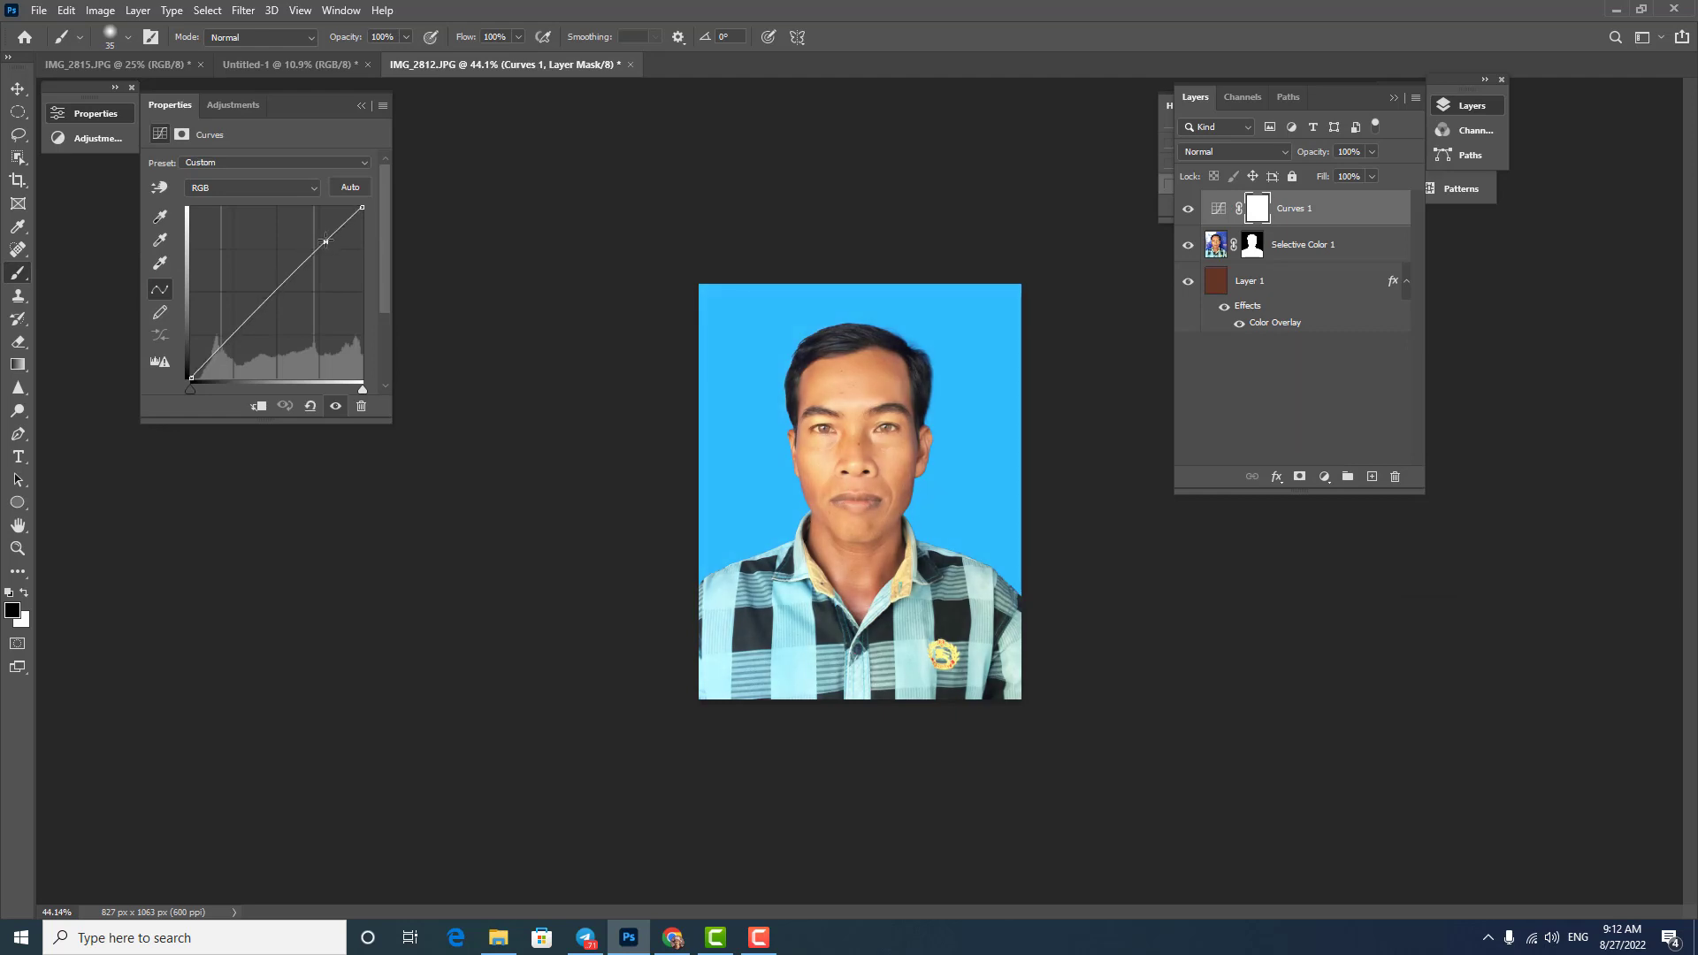
pyautogui.click(218, 343)
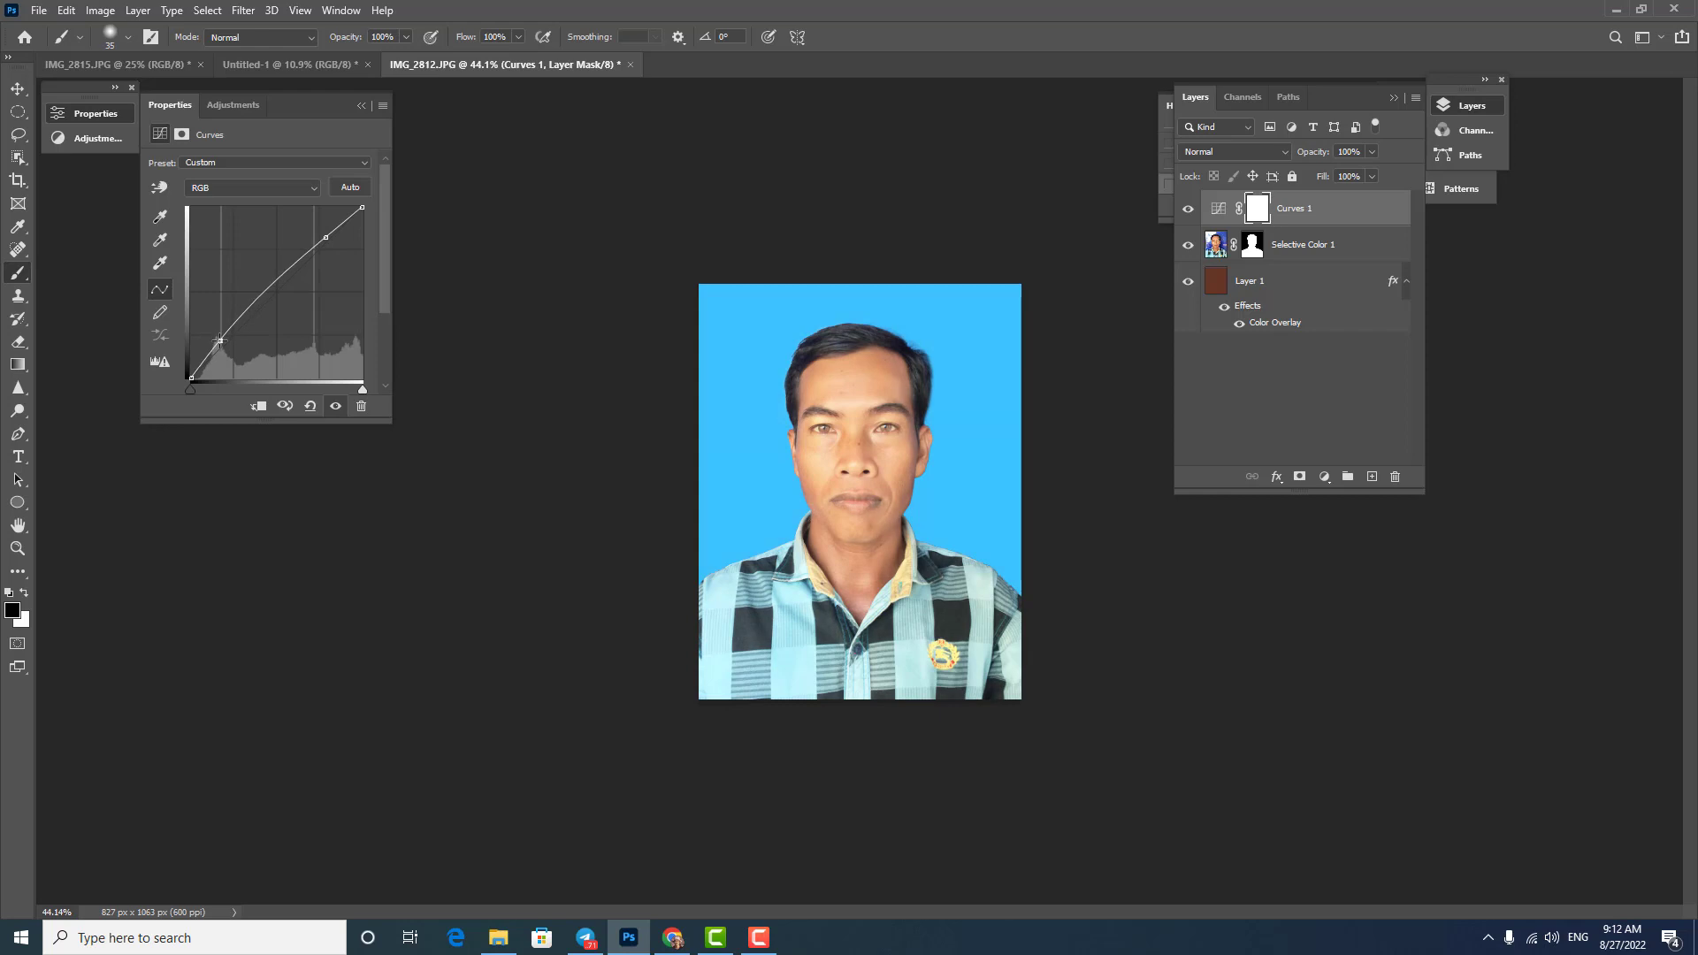
pyautogui.hotkey('ctrl', 'shift', 'e')
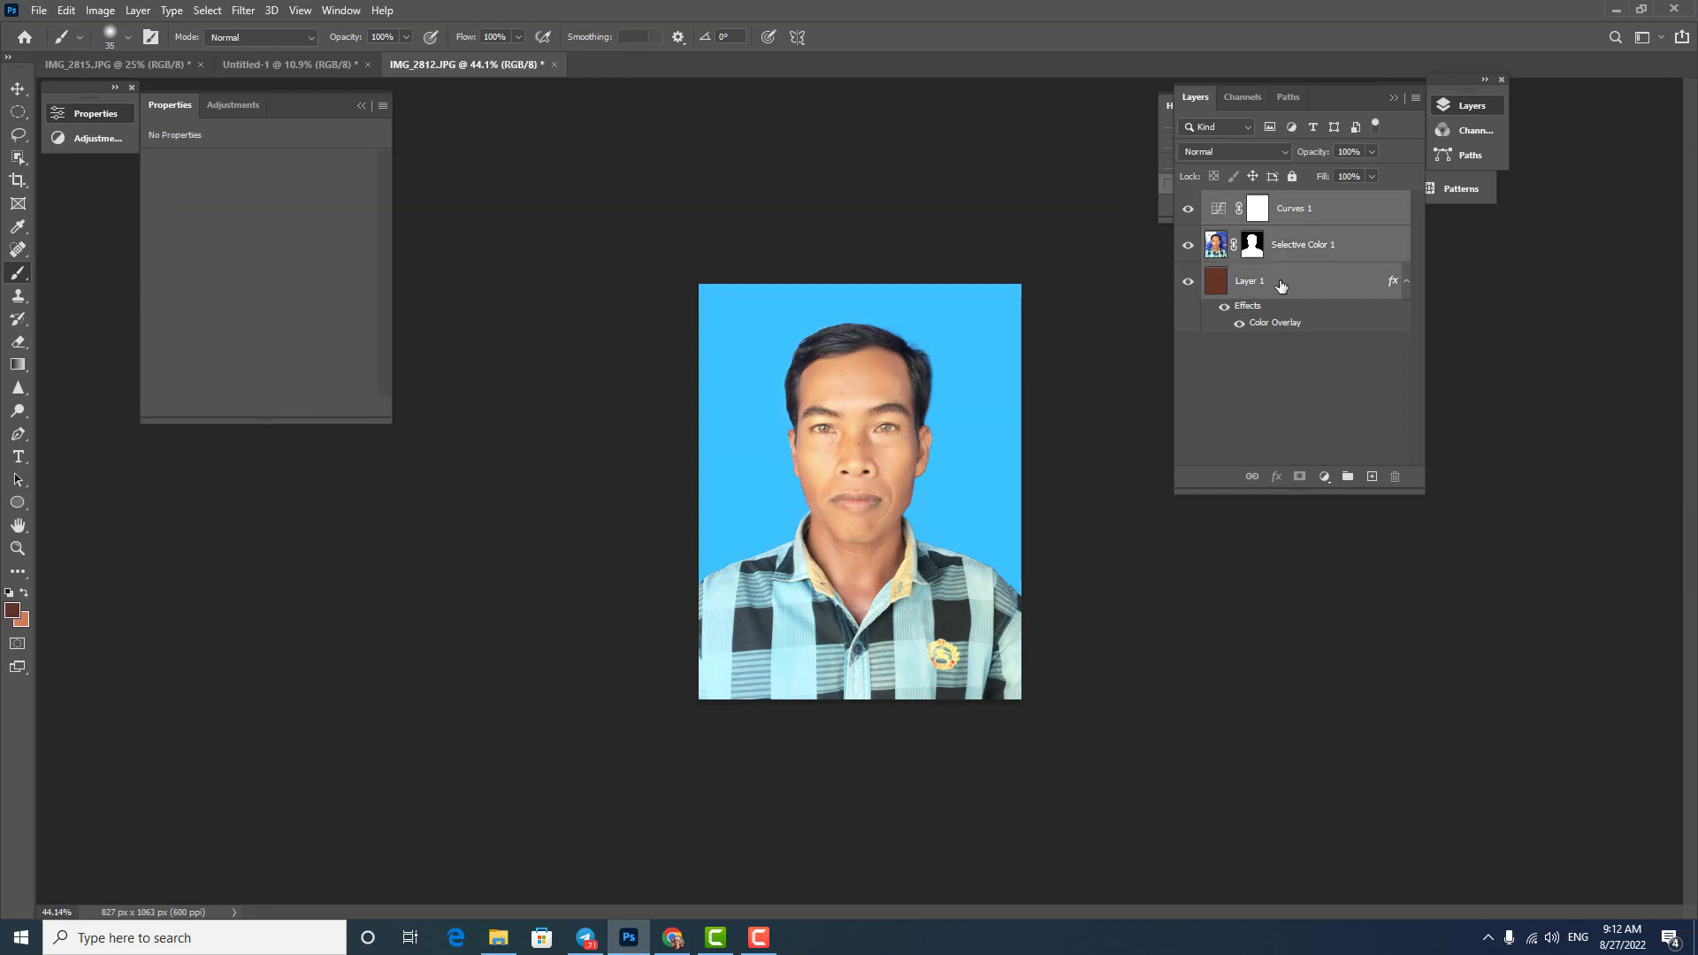
pyautogui.moveTo(1049, 525); pyautogui.dragTo(1023, 513)
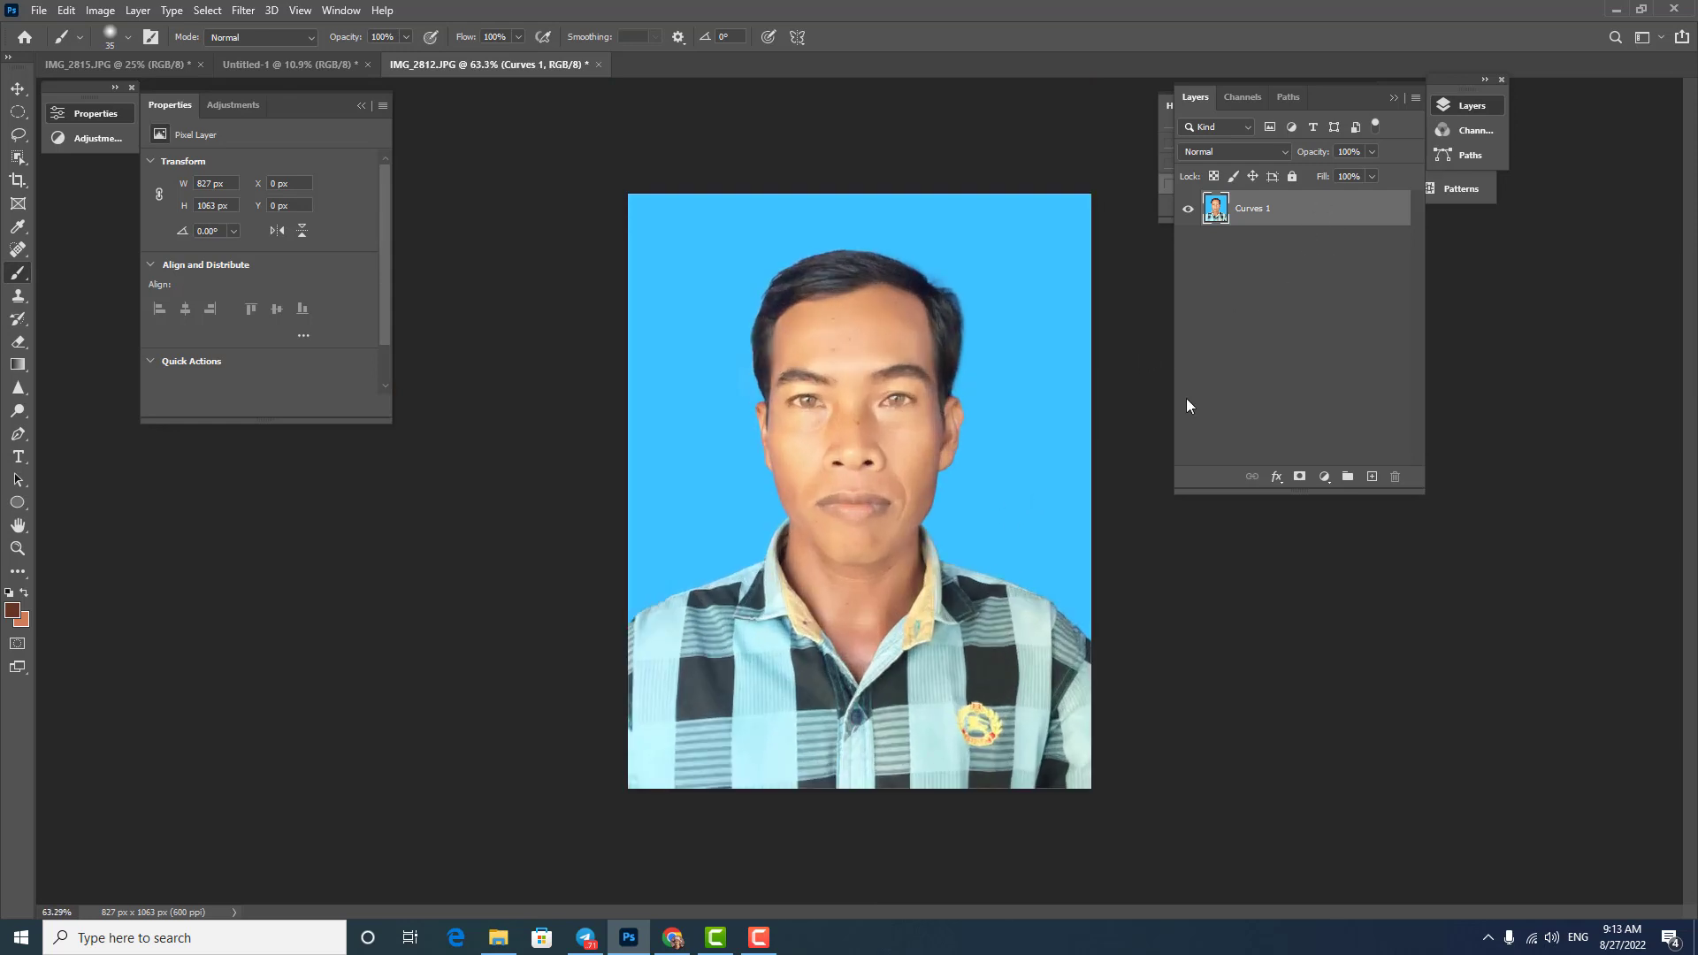
# Create a blank white document from the custom 10×15 cm, 600 ppi preset
pyautogui.hotkey('ctrl', 'a')
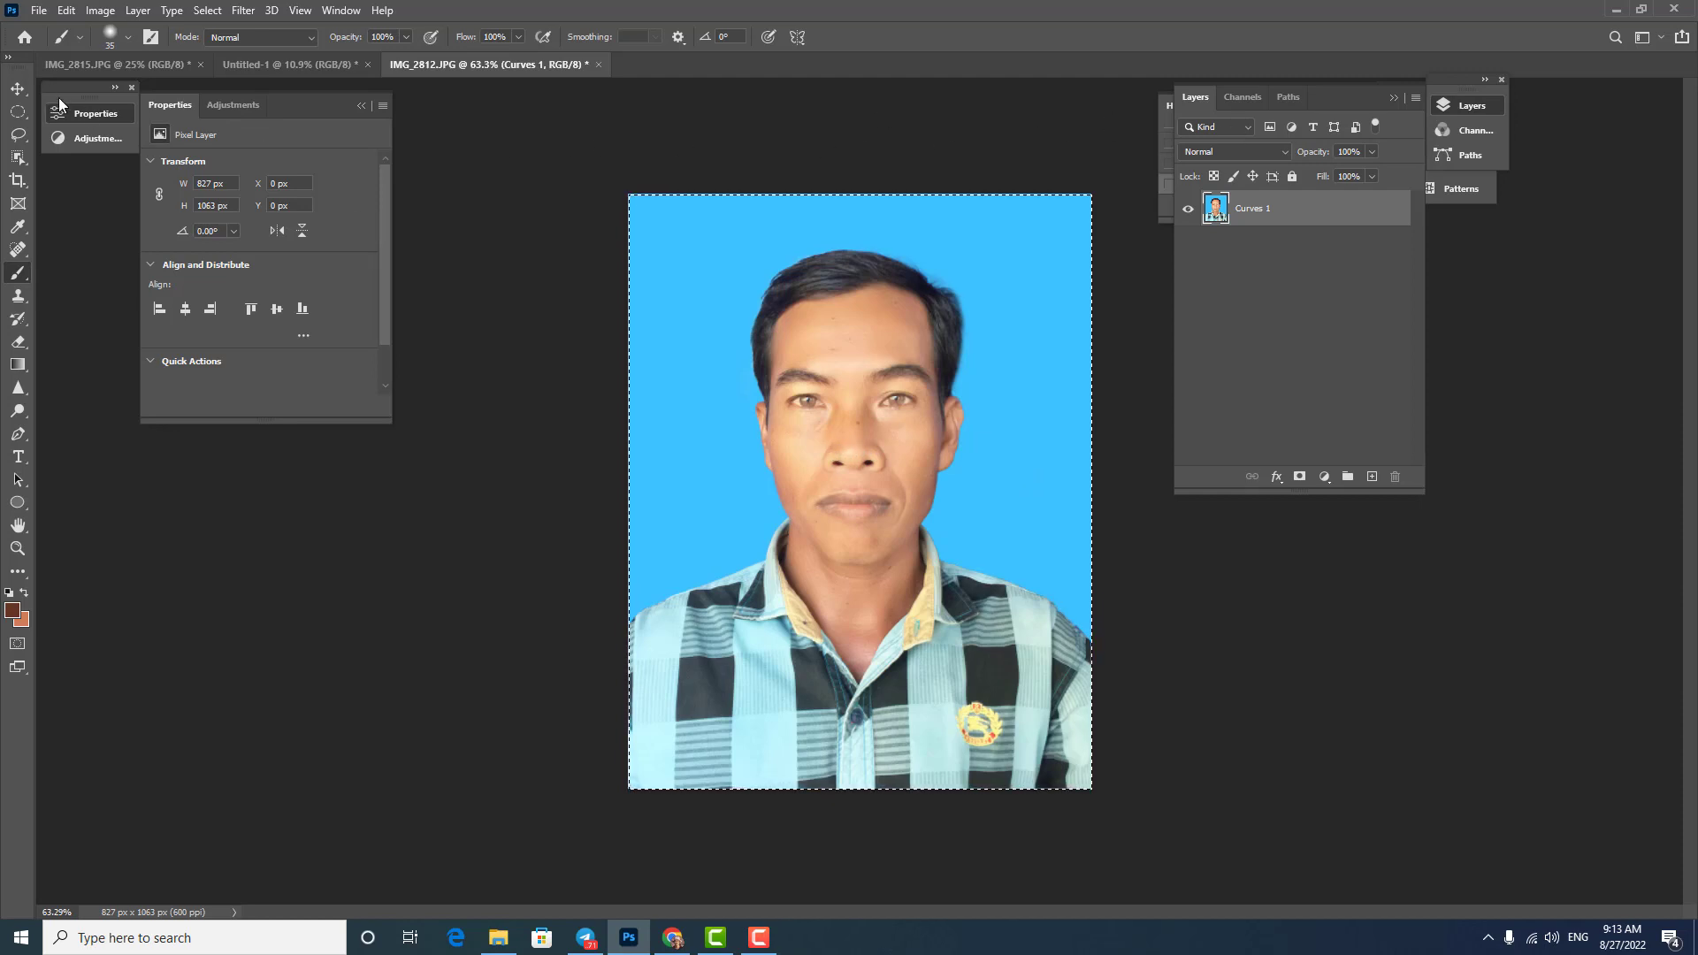
pyautogui.click(39, 10)
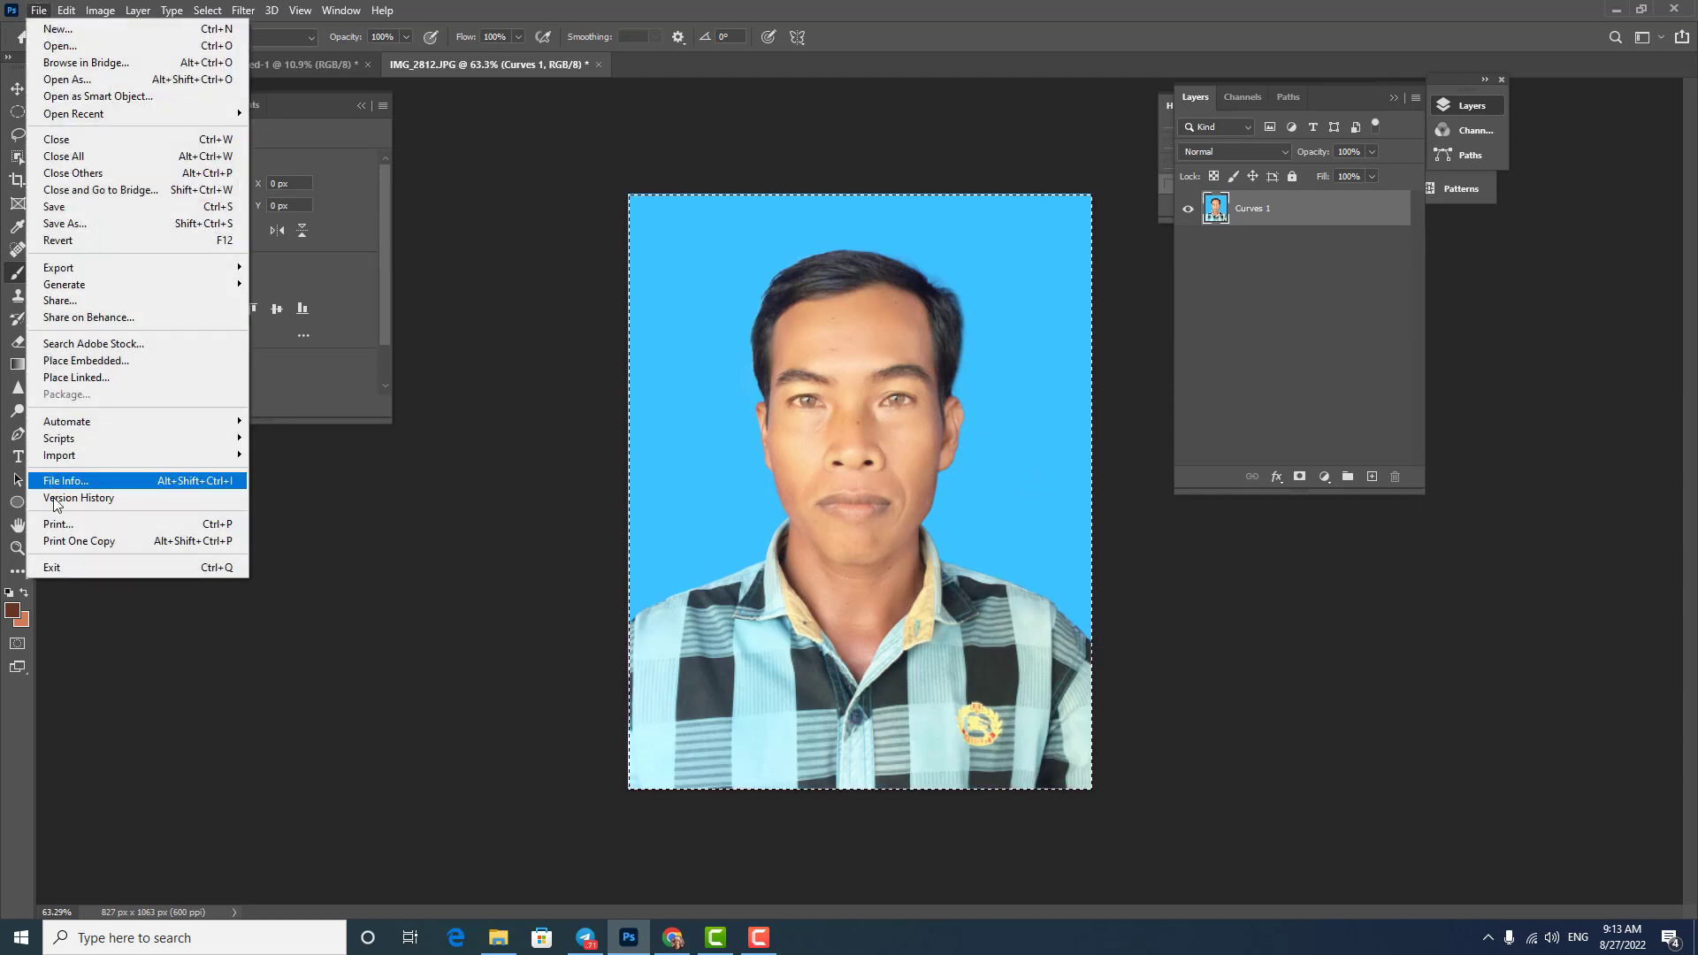
pyautogui.click(60, 31)
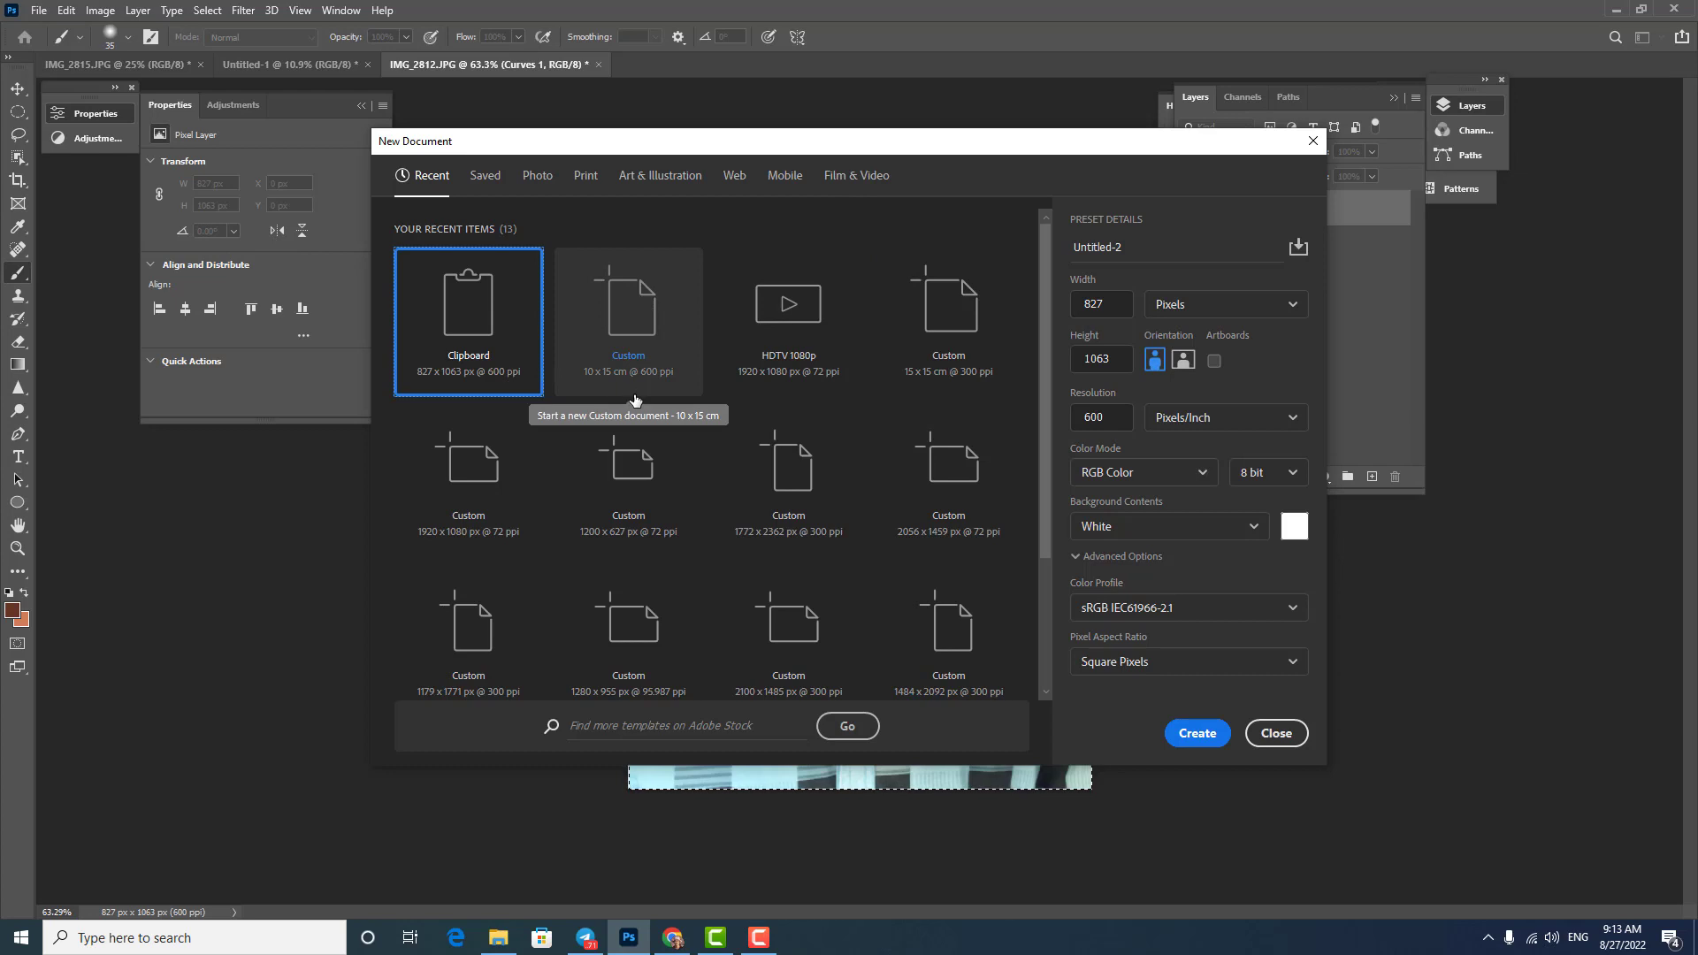
pyautogui.click(631, 327)
pyautogui.doubleClick(628, 330)
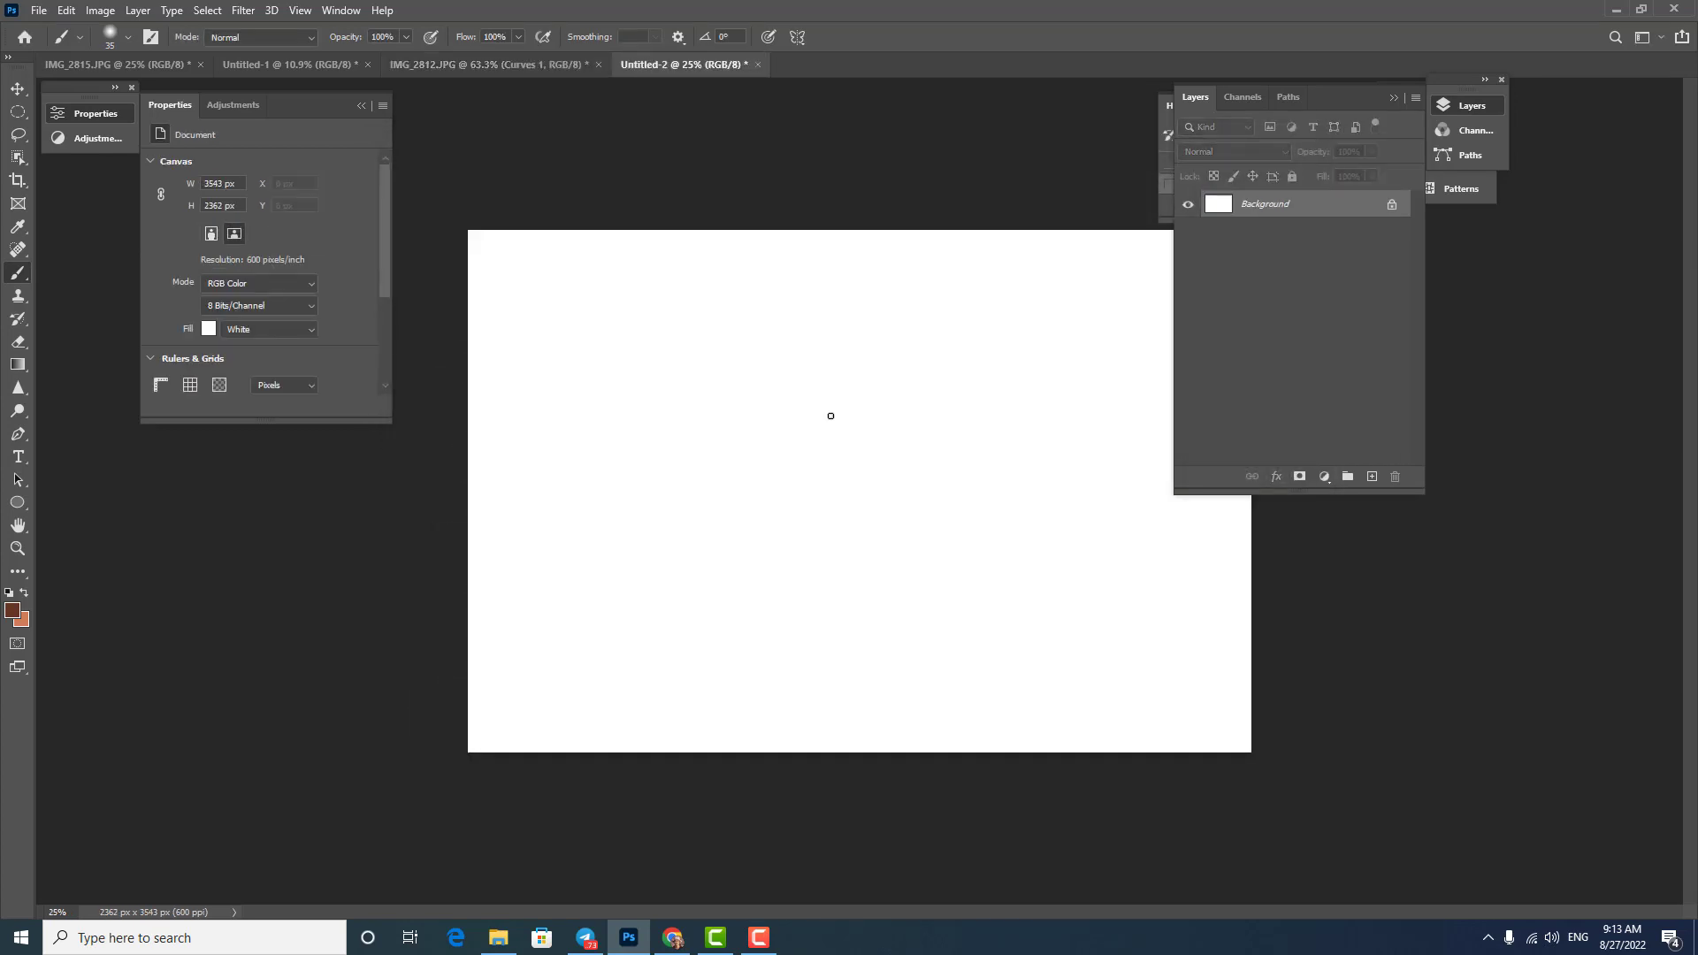
# Turn the sheet landscape and place the portrait in its top-left corner
pyautogui.moveTo(827, 413); pyautogui.dragTo(643, 364)
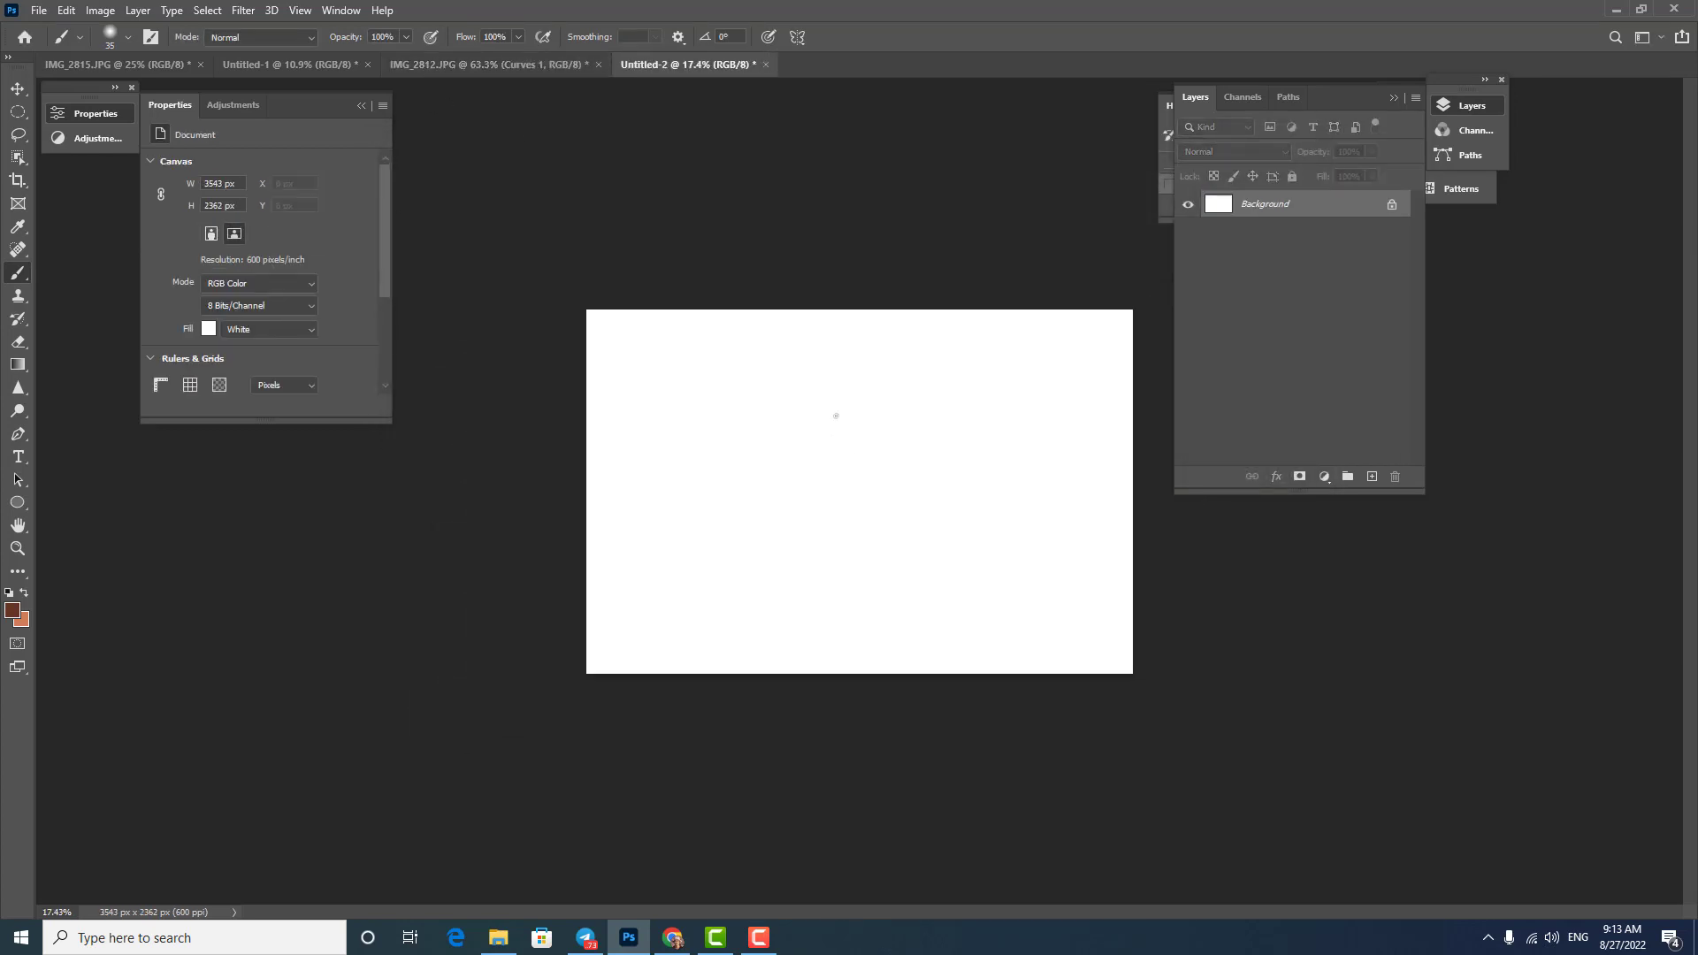
pyautogui.moveTo(830, 416); pyautogui.dragTo(831, 418)
pyautogui.press('v')
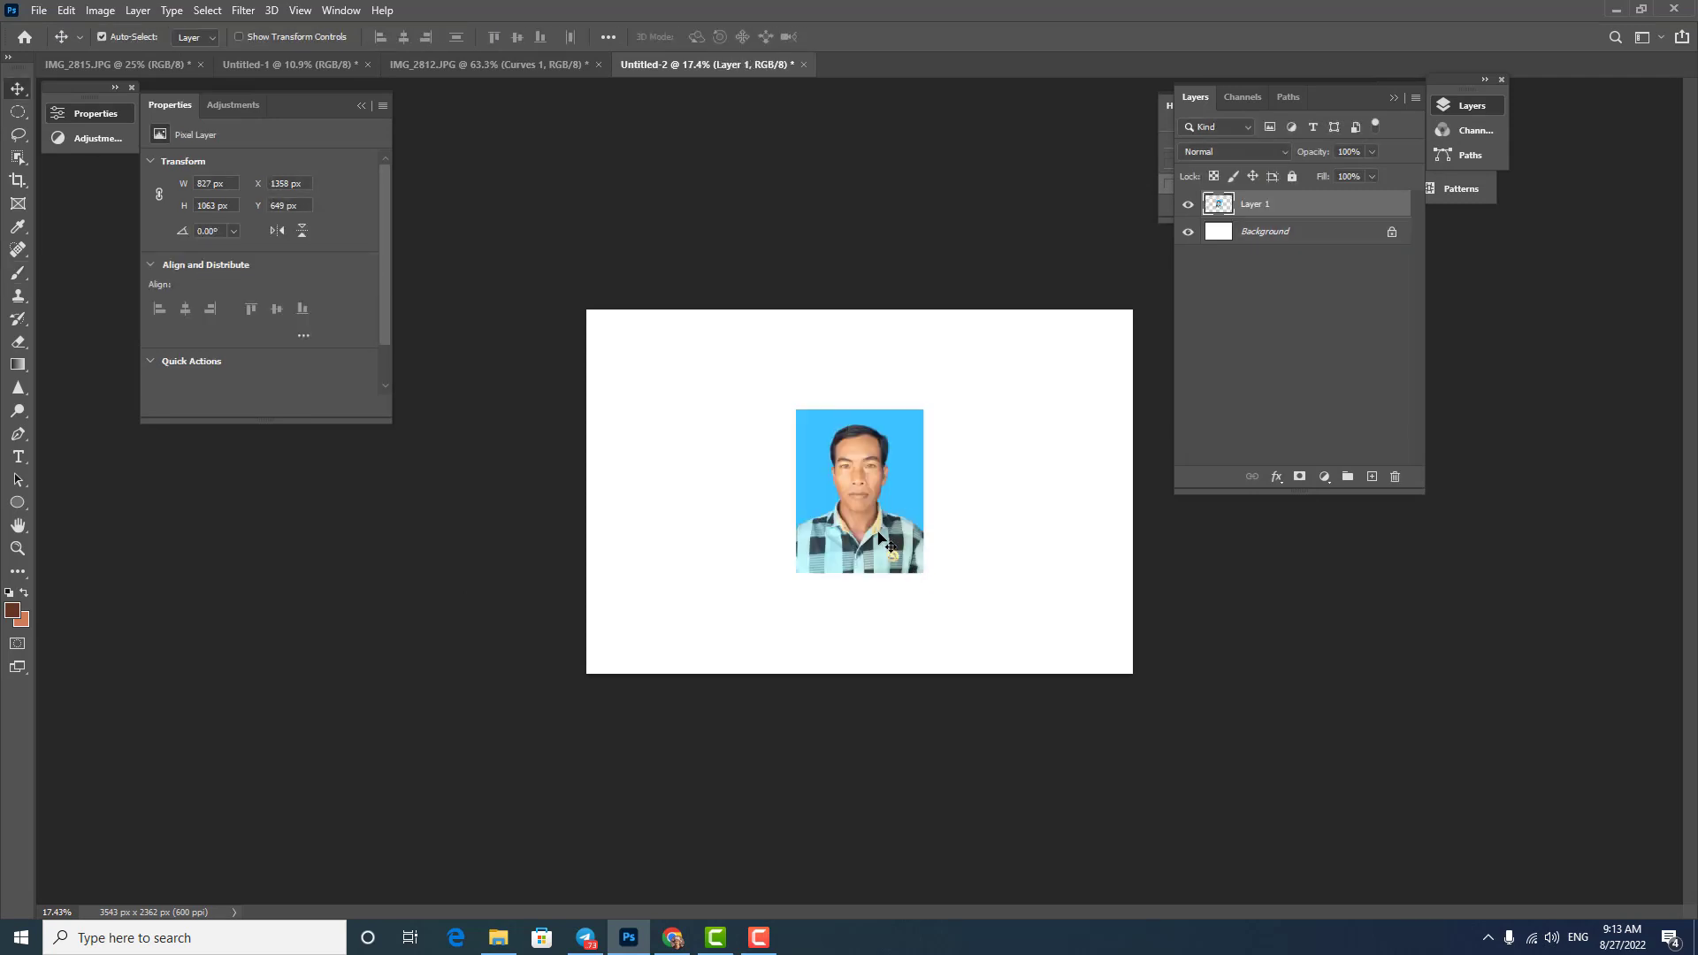
pyautogui.moveTo(876, 528)
pyautogui.mouseDown()
pyautogui.moveTo(680, 440)
pyautogui.moveTo(672, 595)
pyautogui.mouseUp()
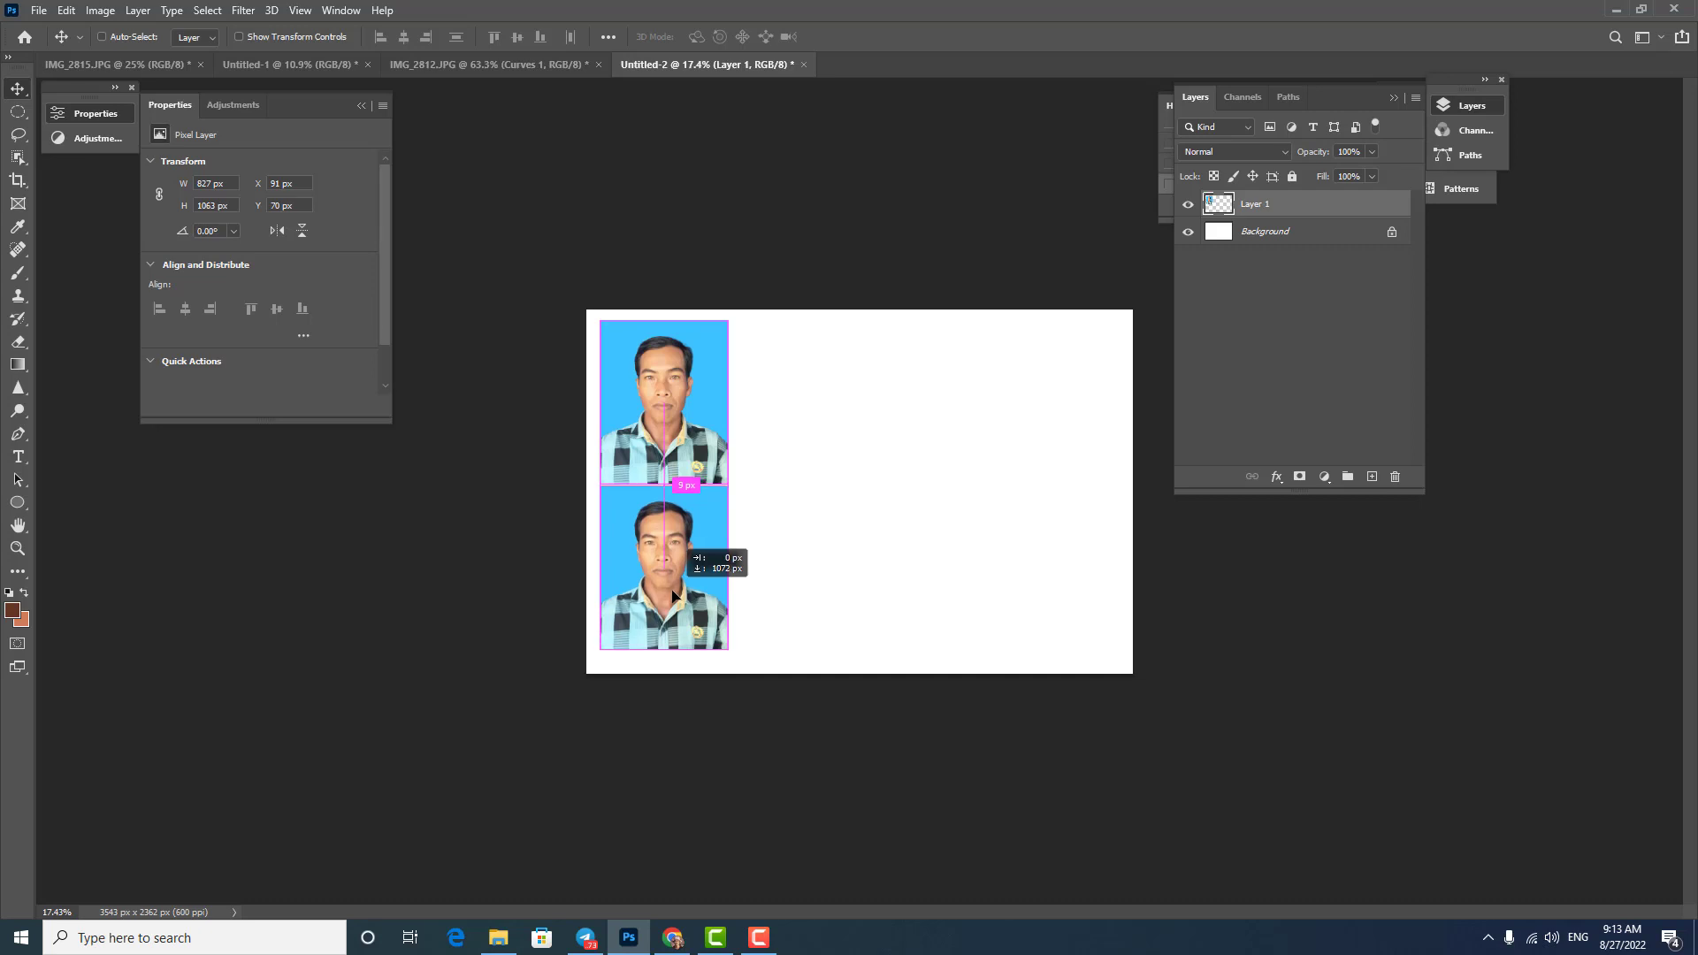
# Duplicate the portrait down, then right twice, to build a 4×2 grid of eight
pyautogui.moveTo(672, 598); pyautogui.dragTo(673, 598)
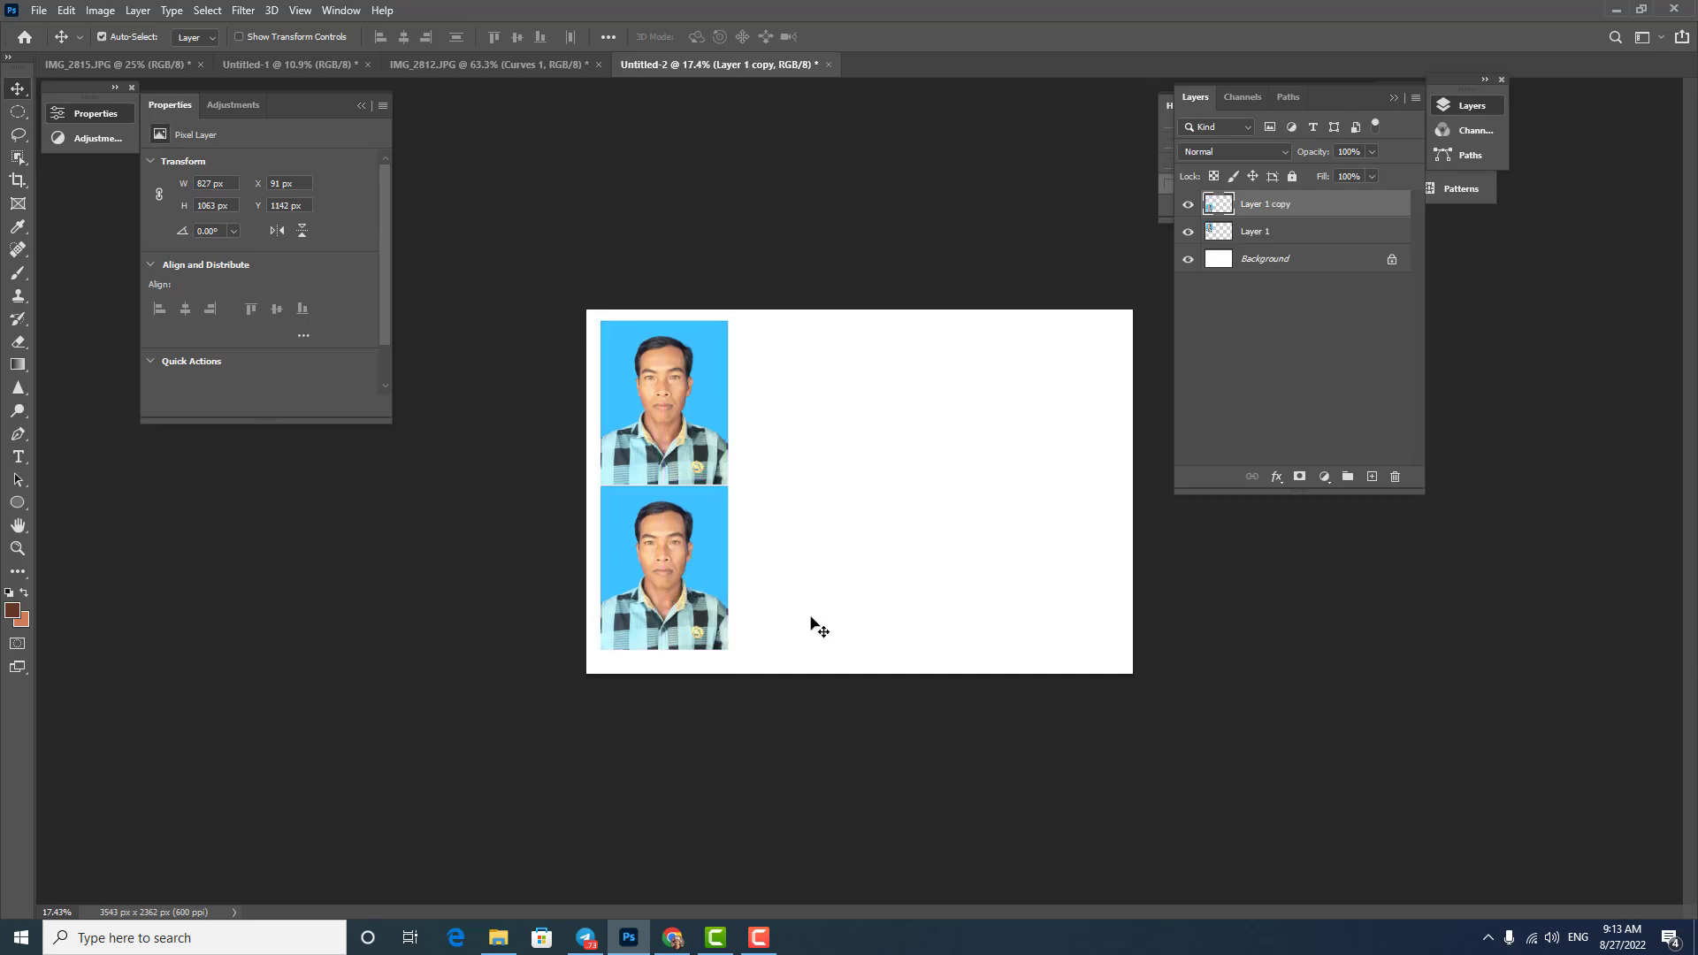
pyautogui.moveTo(882, 356)
pyautogui.mouseDown()
pyautogui.moveTo(650, 552)
pyautogui.moveTo(654, 531)
pyautogui.mouseUp()
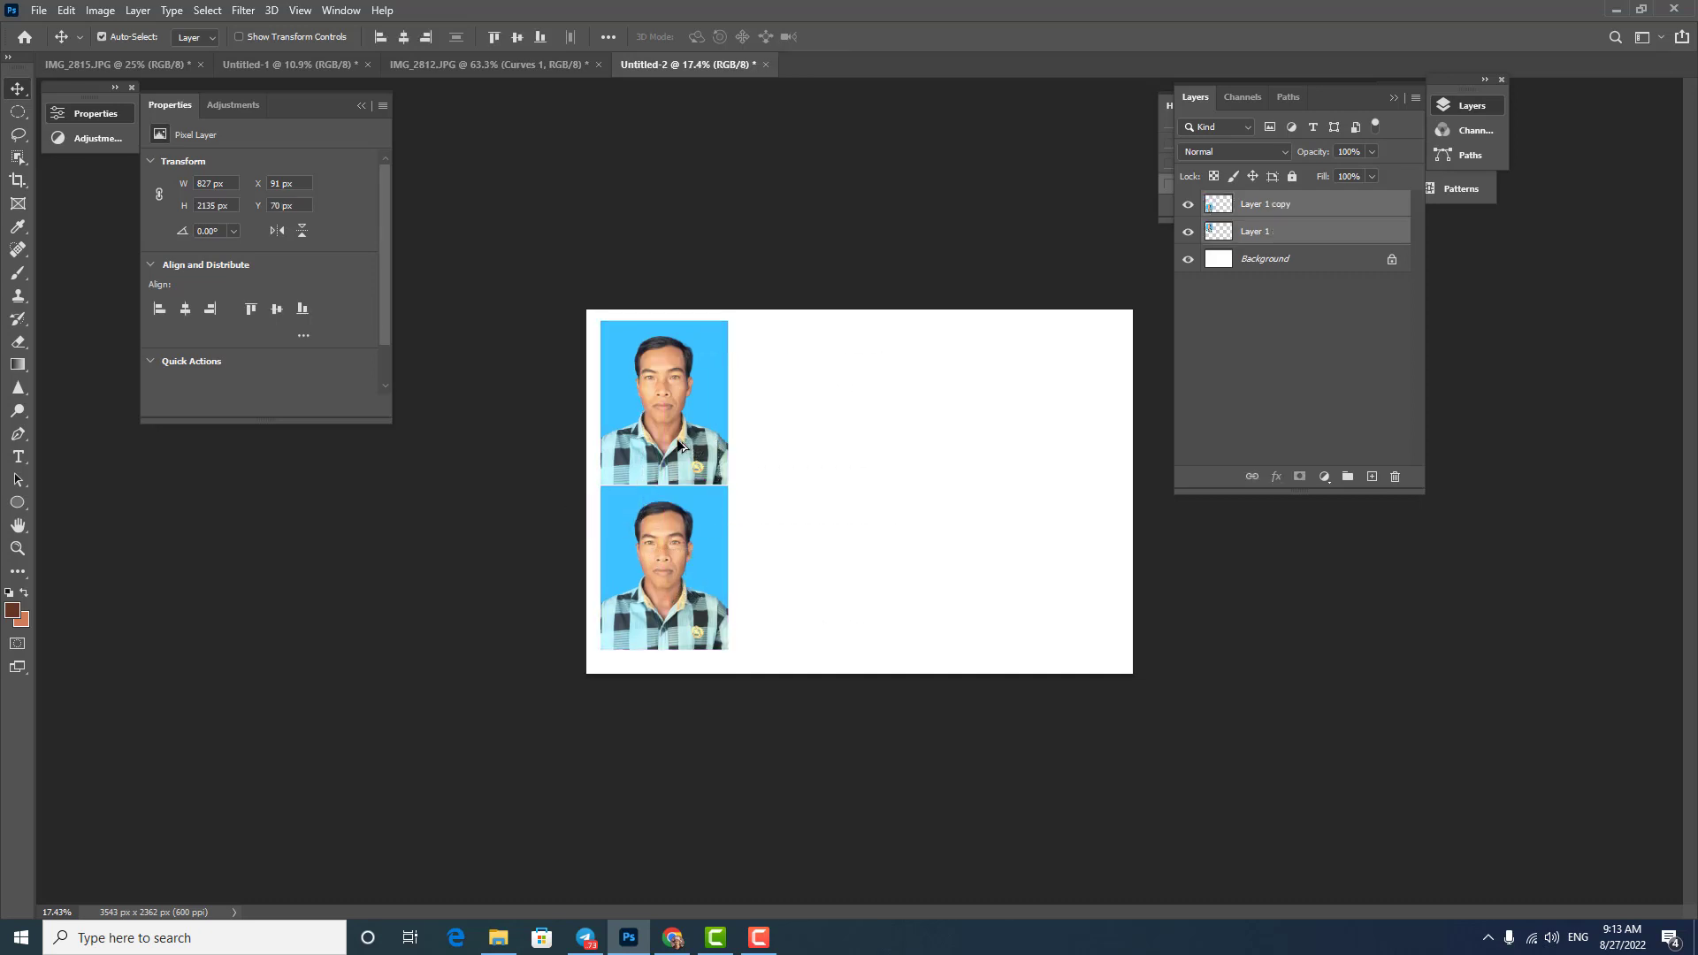
pyautogui.moveTo(695, 451); pyautogui.dragTo(806, 447)
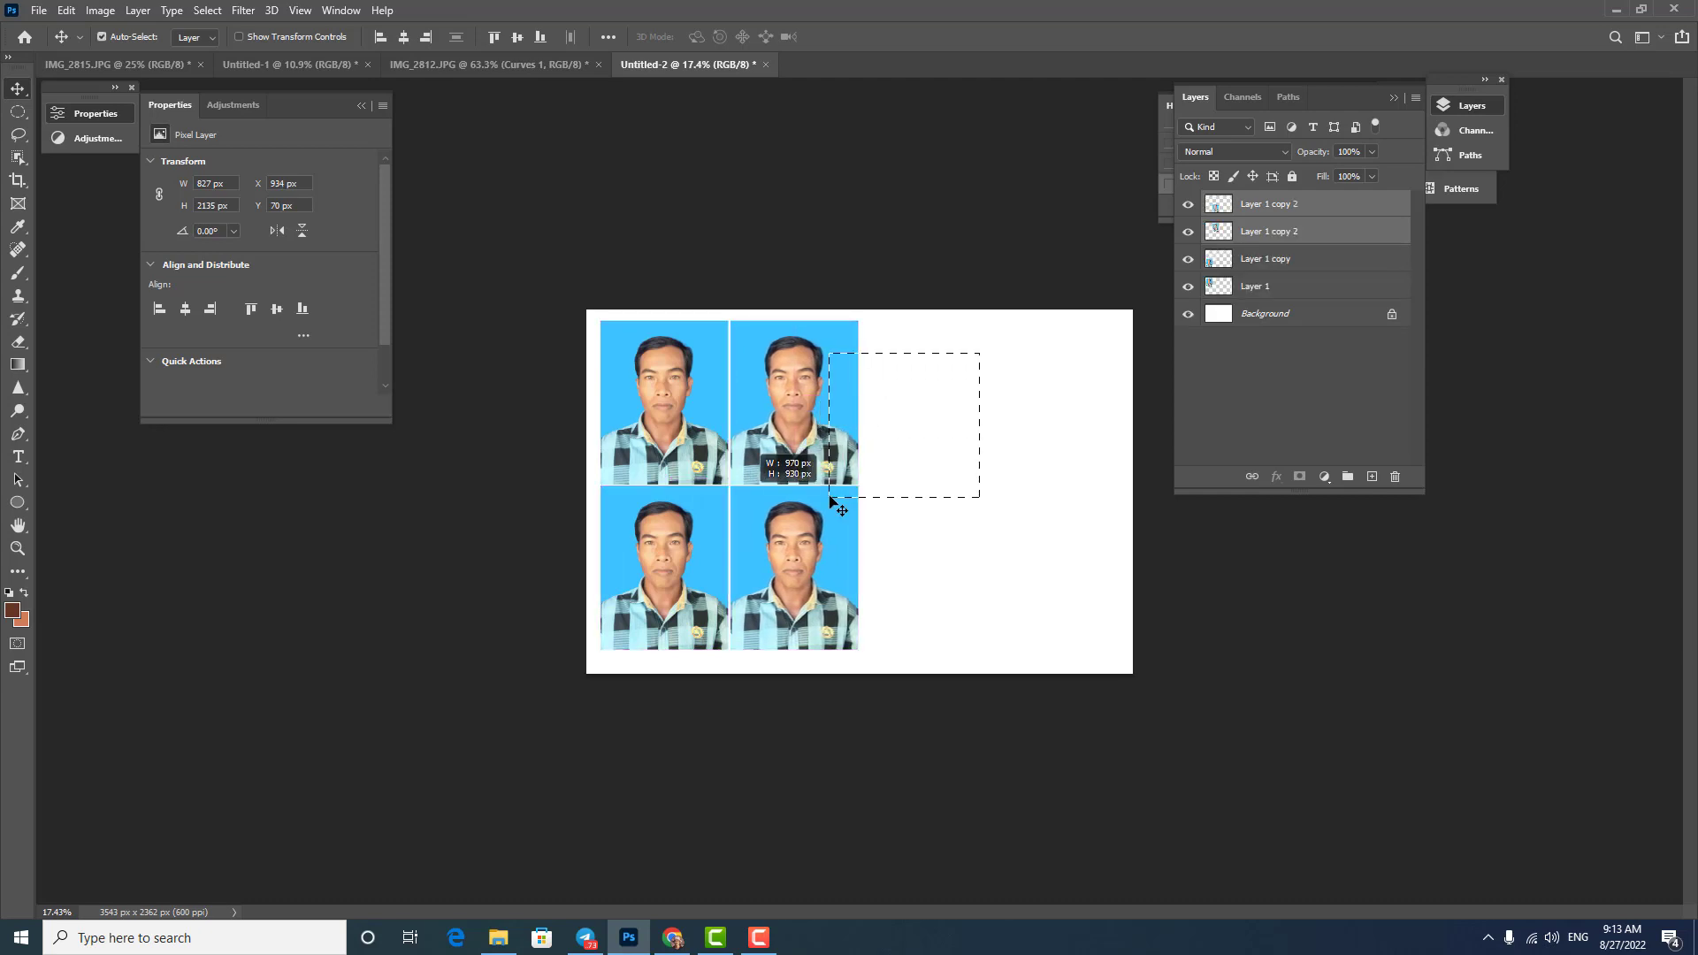
pyautogui.moveTo(980, 361); pyautogui.dragTo(809, 465)
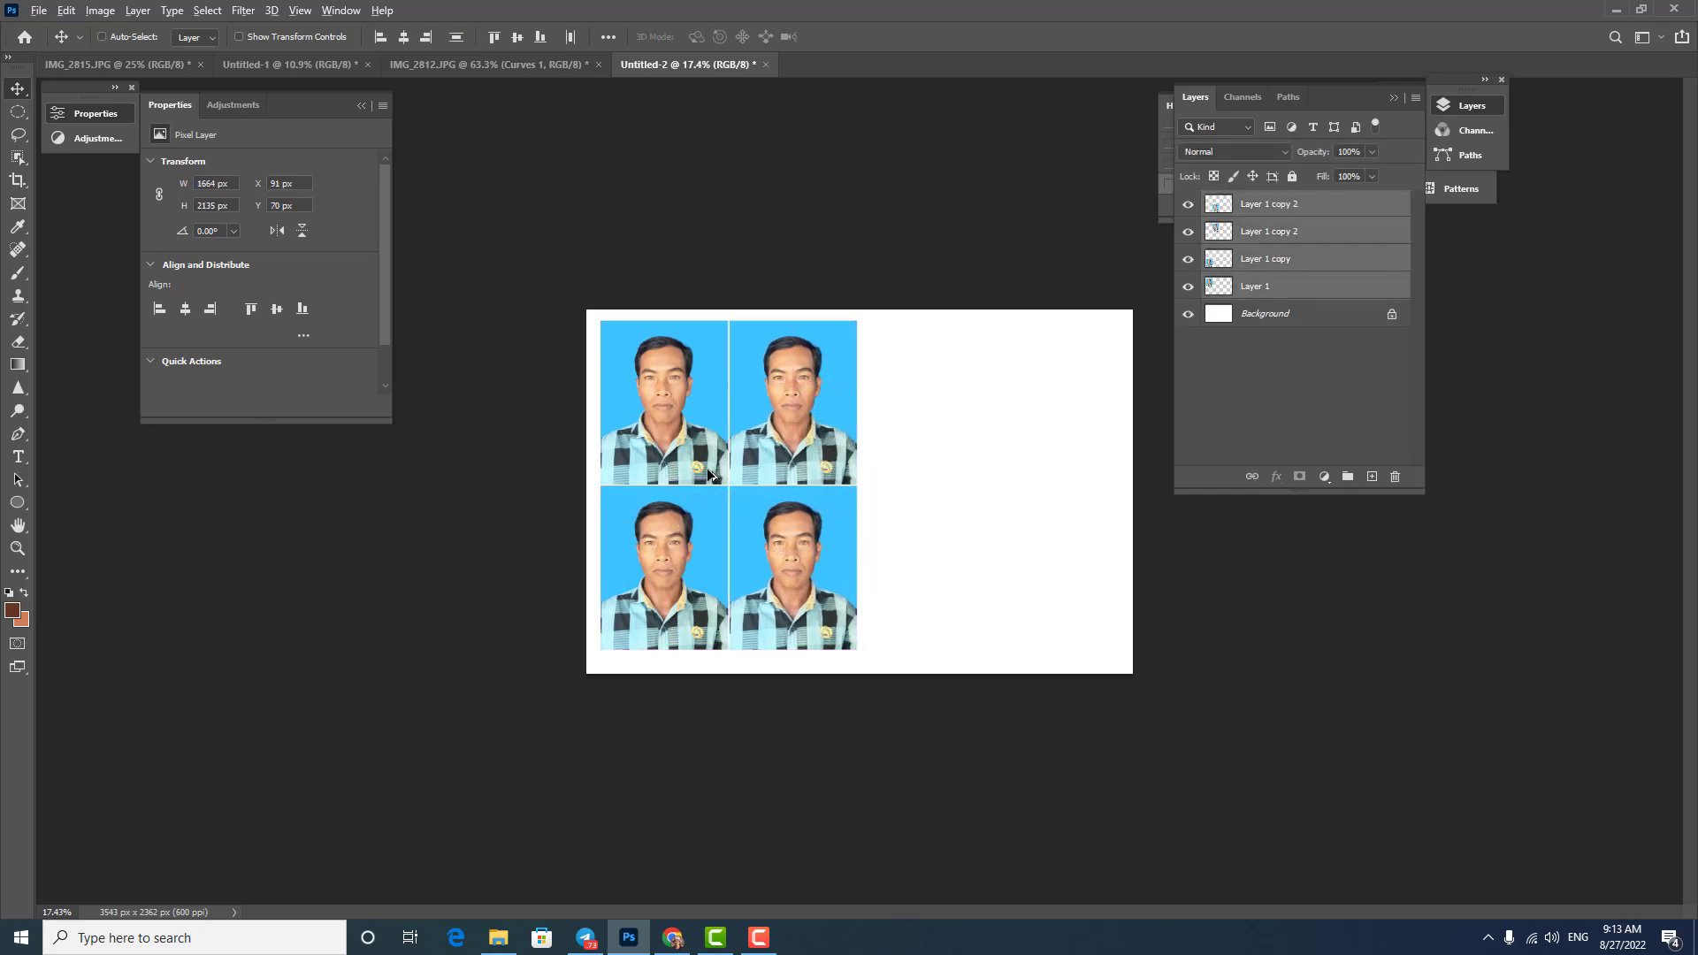
pyautogui.moveTo(705, 447); pyautogui.dragTo(966, 446)
pyautogui.moveTo(467, 210); pyautogui.dragTo(1220, 735)
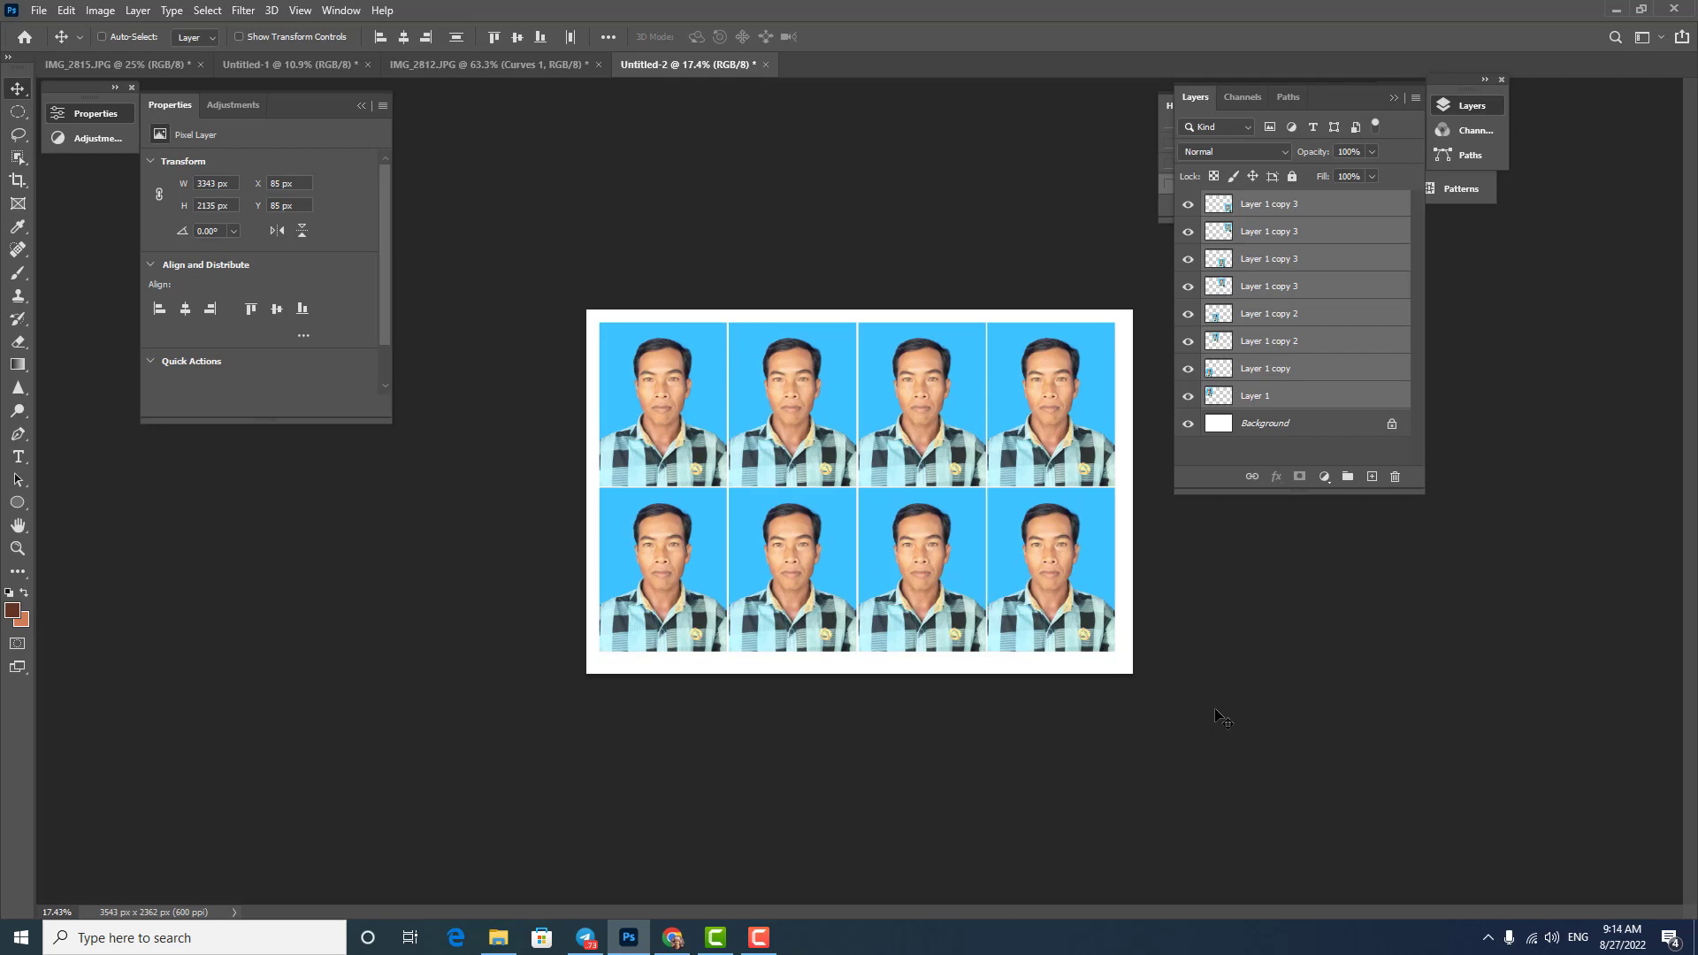
# Set printing to 4×6 in (10×15 cm) Photo Paper Plus Glossy II, landscape, without printing
pyautogui.hotkey('ctrl', 'p')
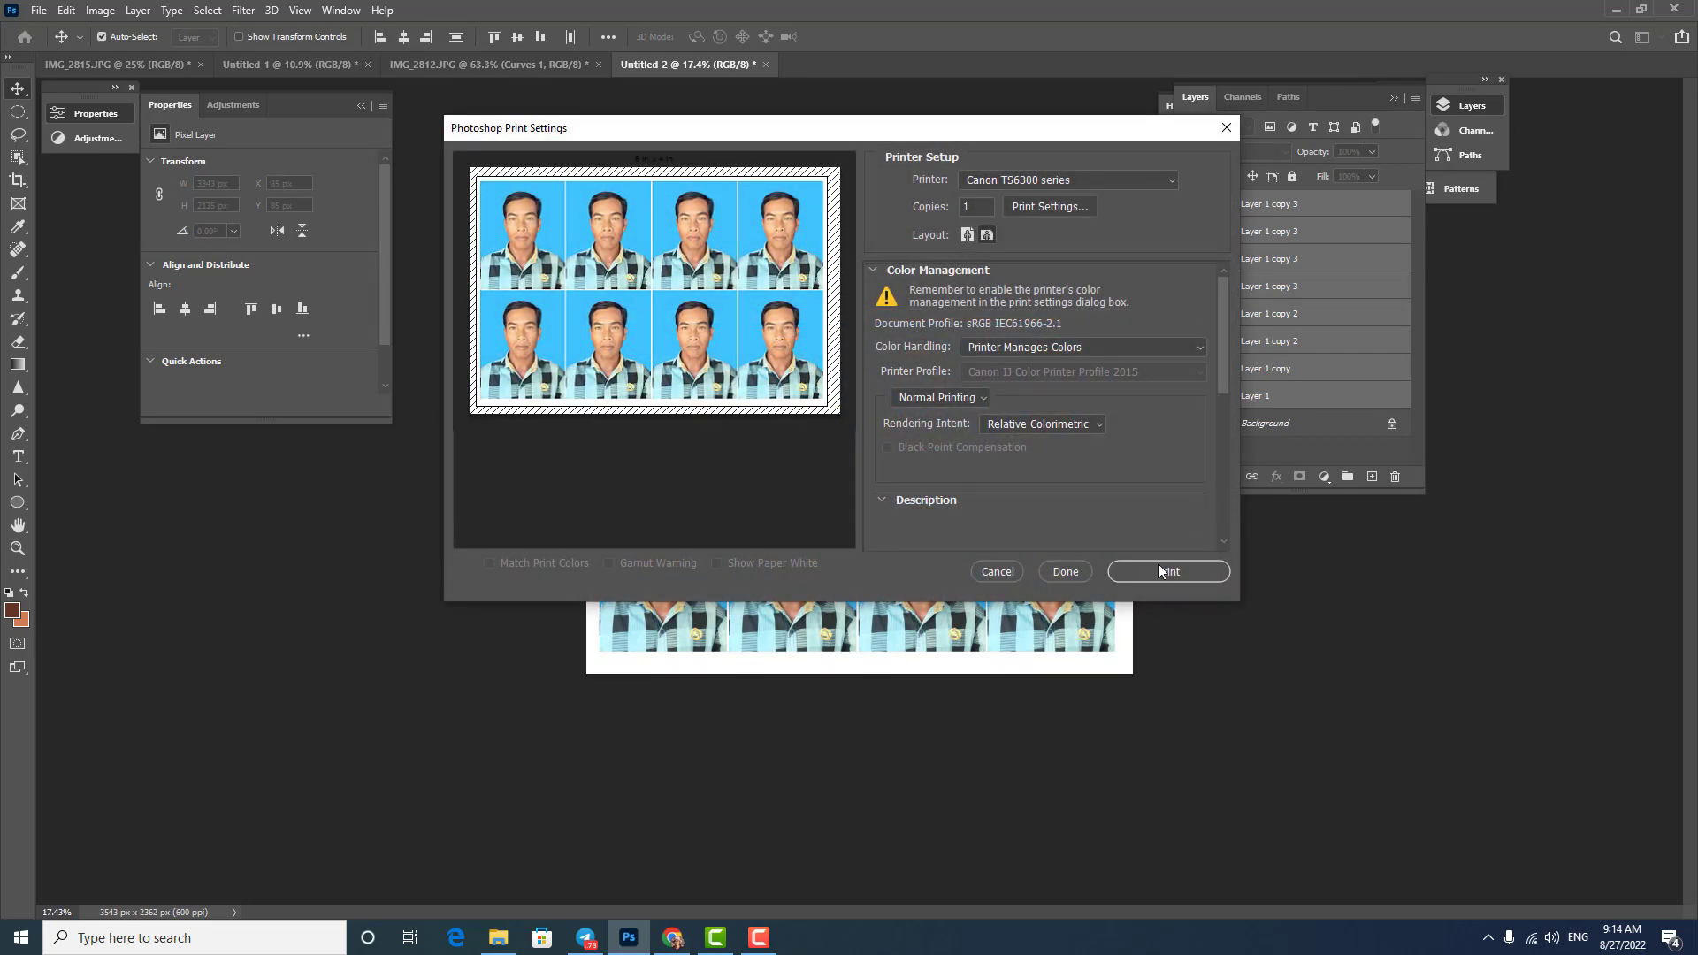
pyautogui.click(1065, 180)
pyautogui.click(1013, 278)
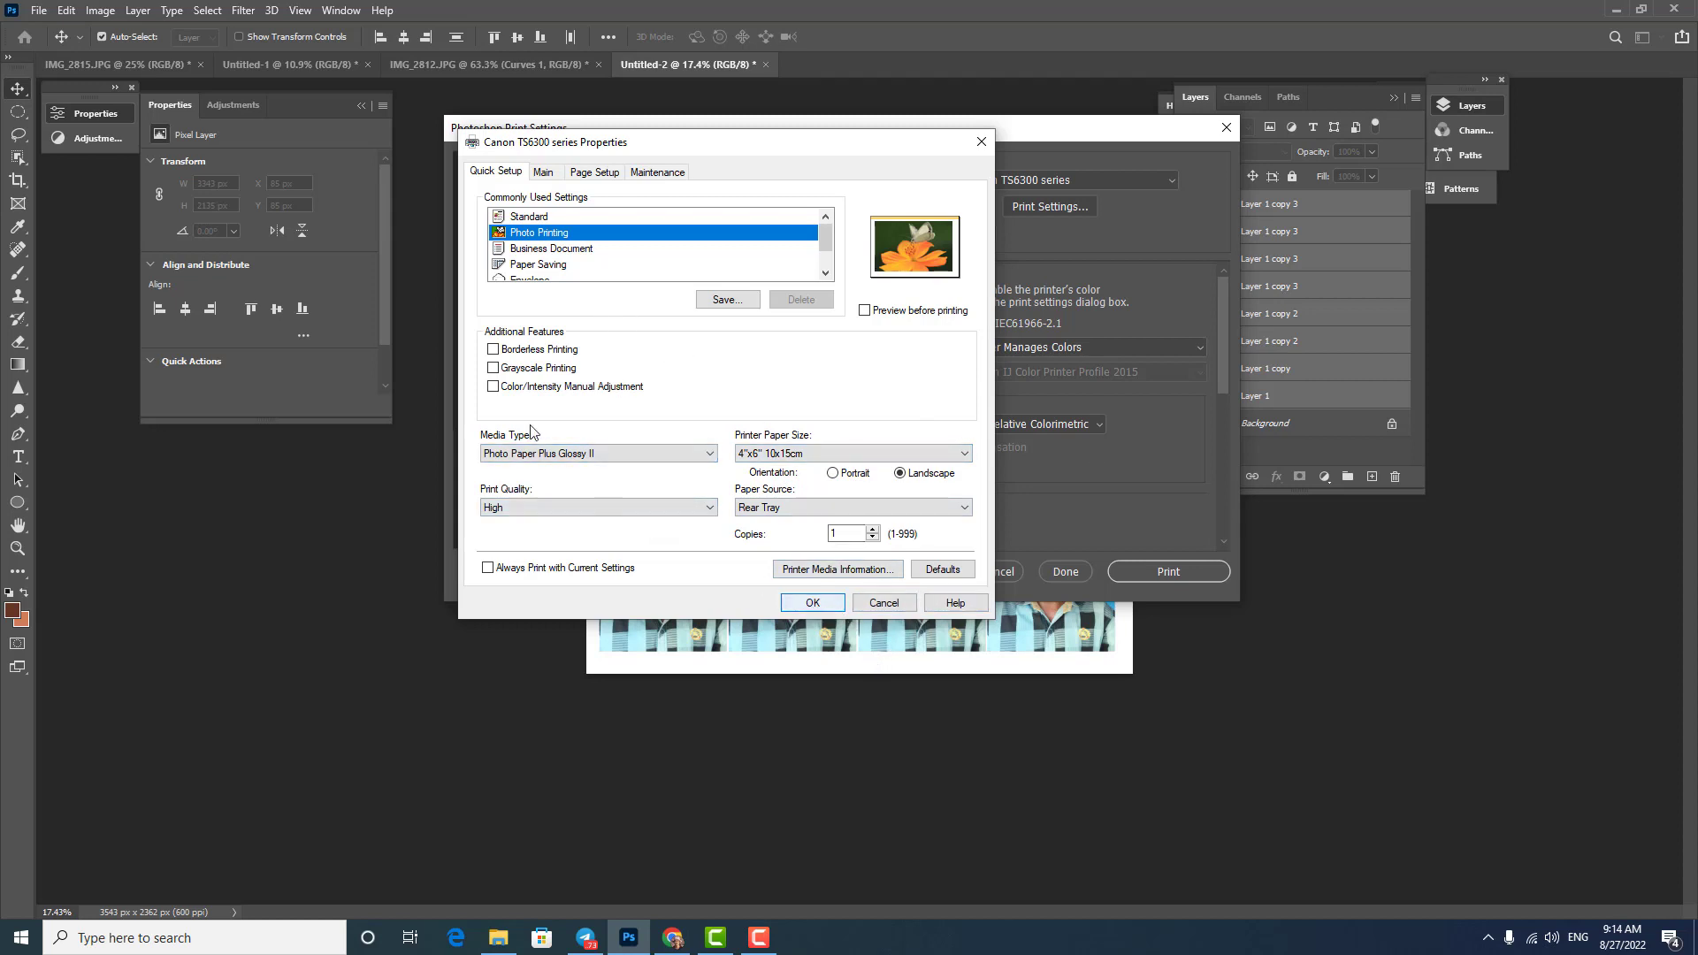
pyautogui.click(816, 604)
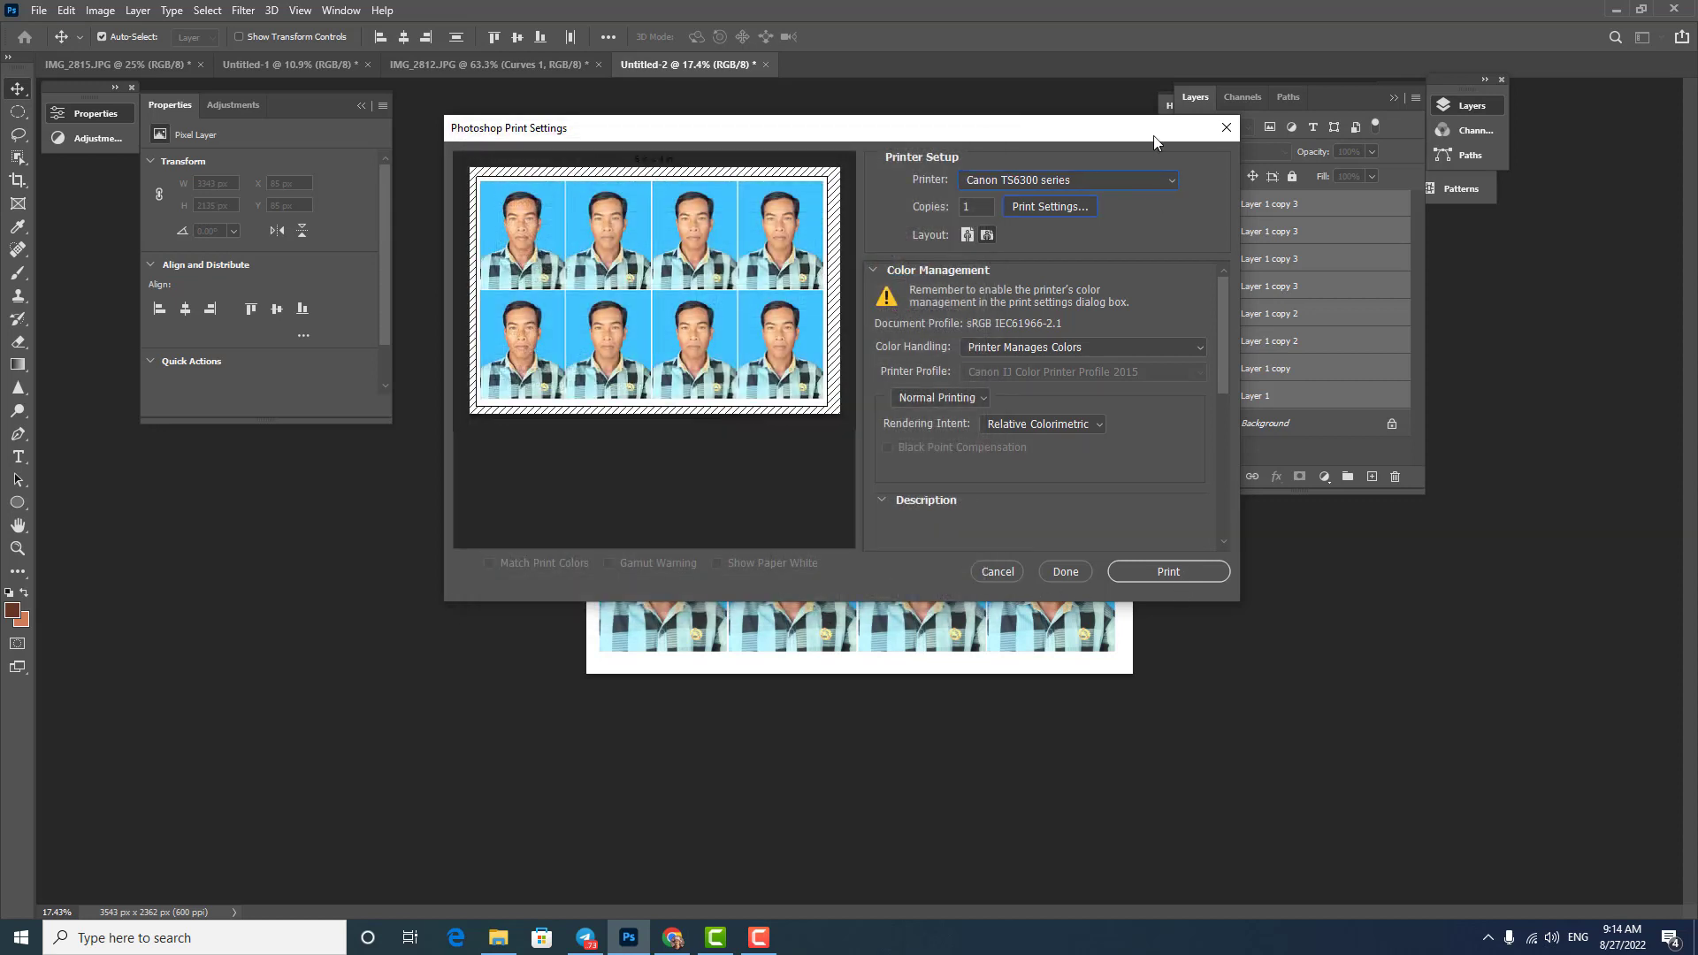
pyautogui.click(1225, 129)
# Move the Layers panel down to reveal History, collapse Properties, and shift Layers right
pyautogui.scroll(1, 1017, 496)
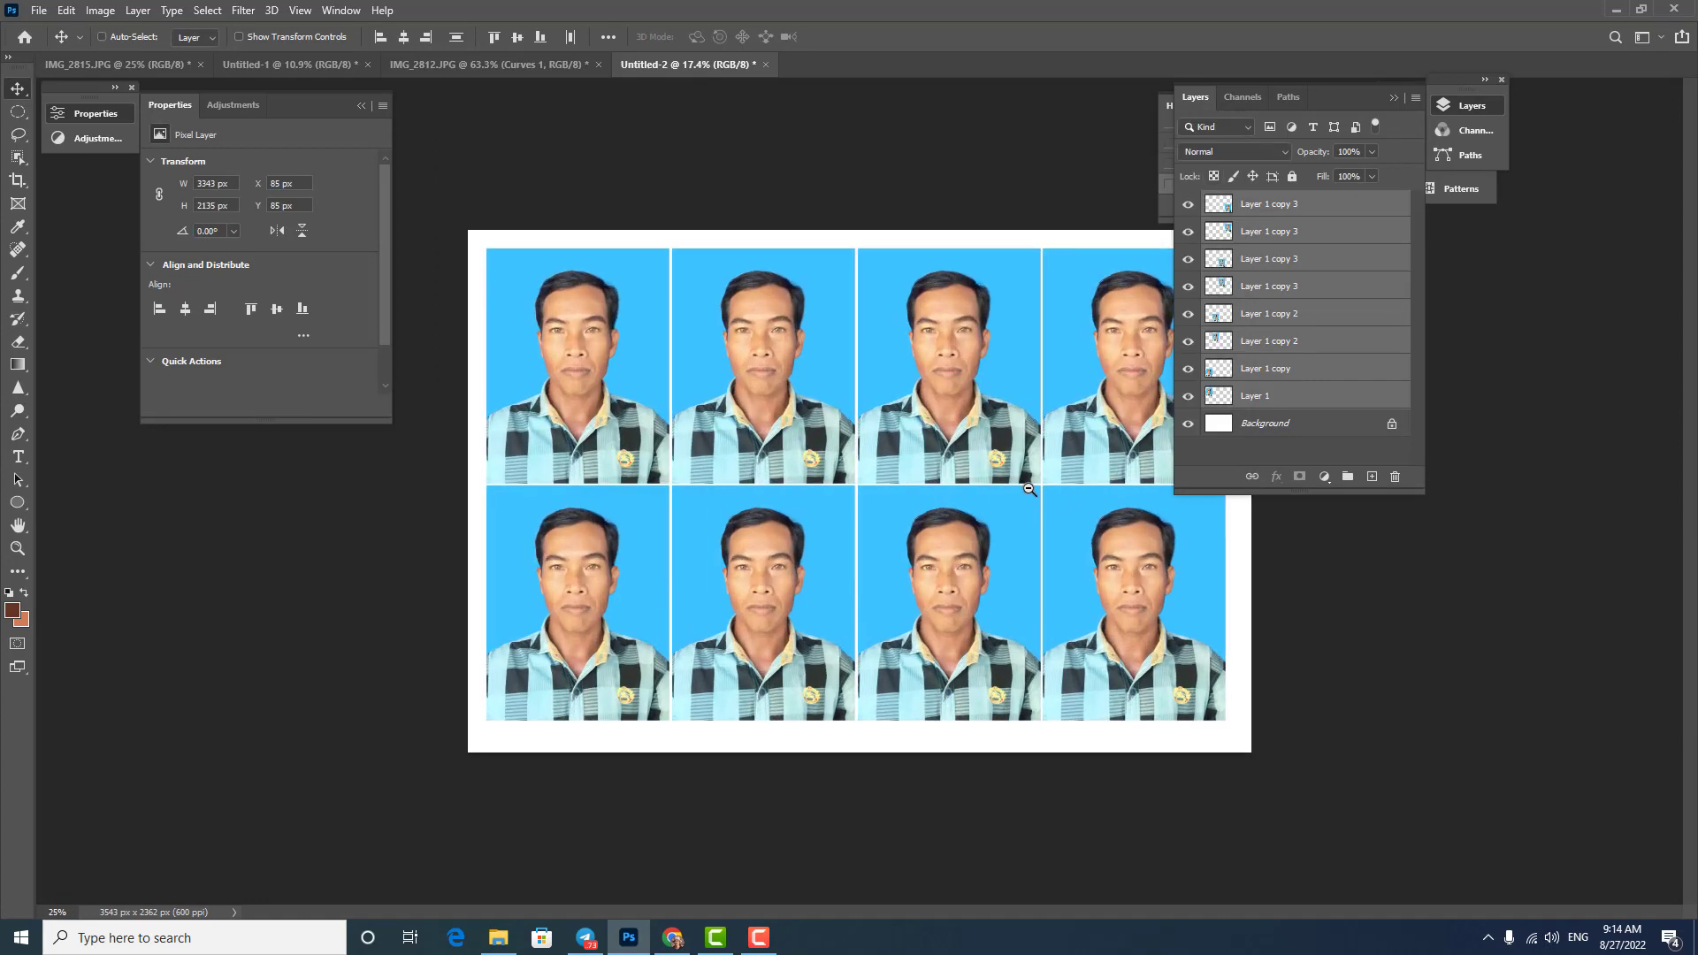
pyautogui.scroll(-1, 1022, 493)
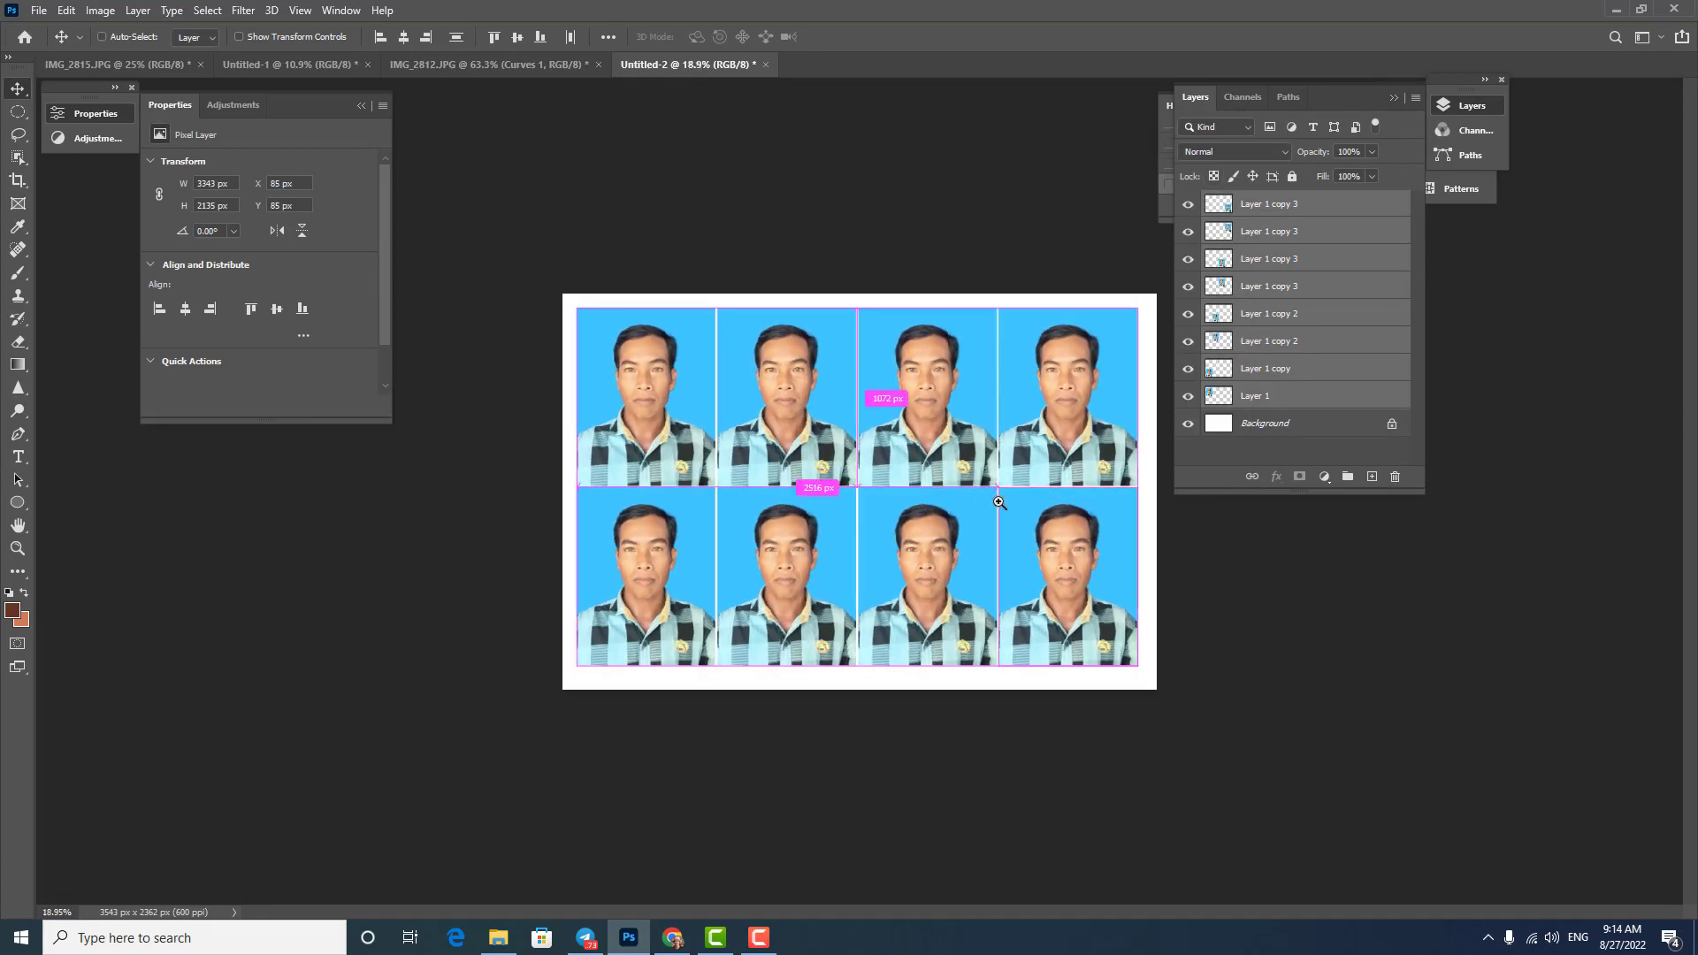
pyautogui.moveTo(1320, 91); pyautogui.dragTo(1437, 266)
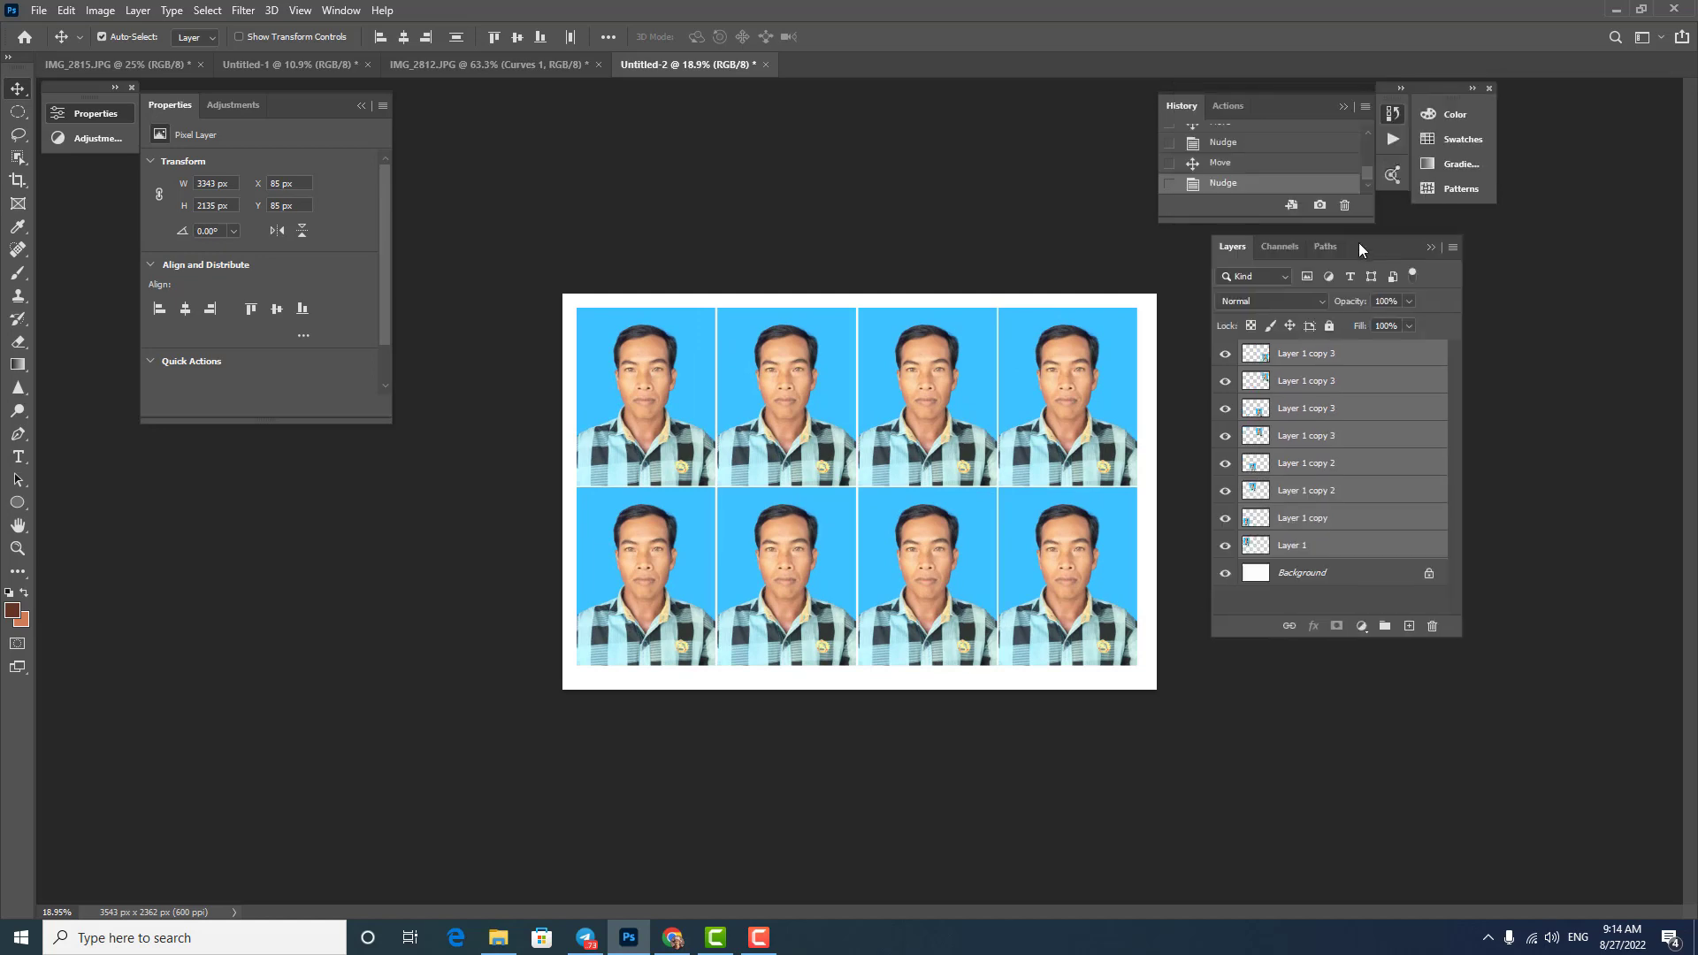
pyautogui.scroll(3, 852, 380)
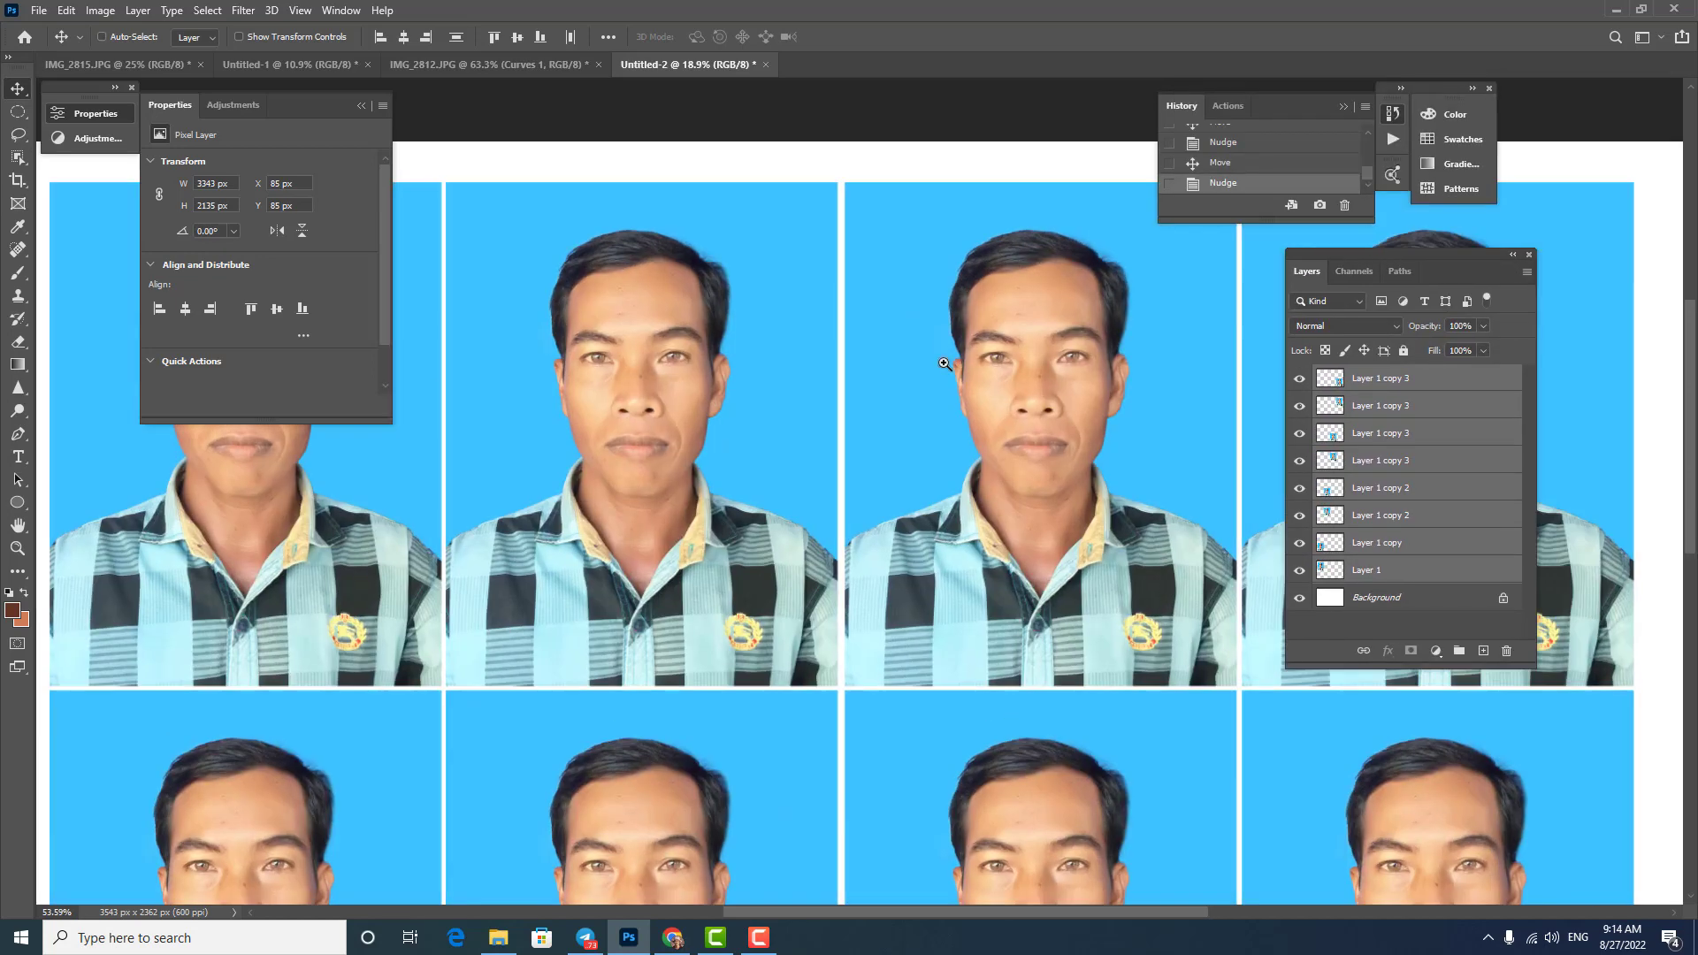
pyautogui.click(361, 105)
pyautogui.scroll(2, 715, 294)
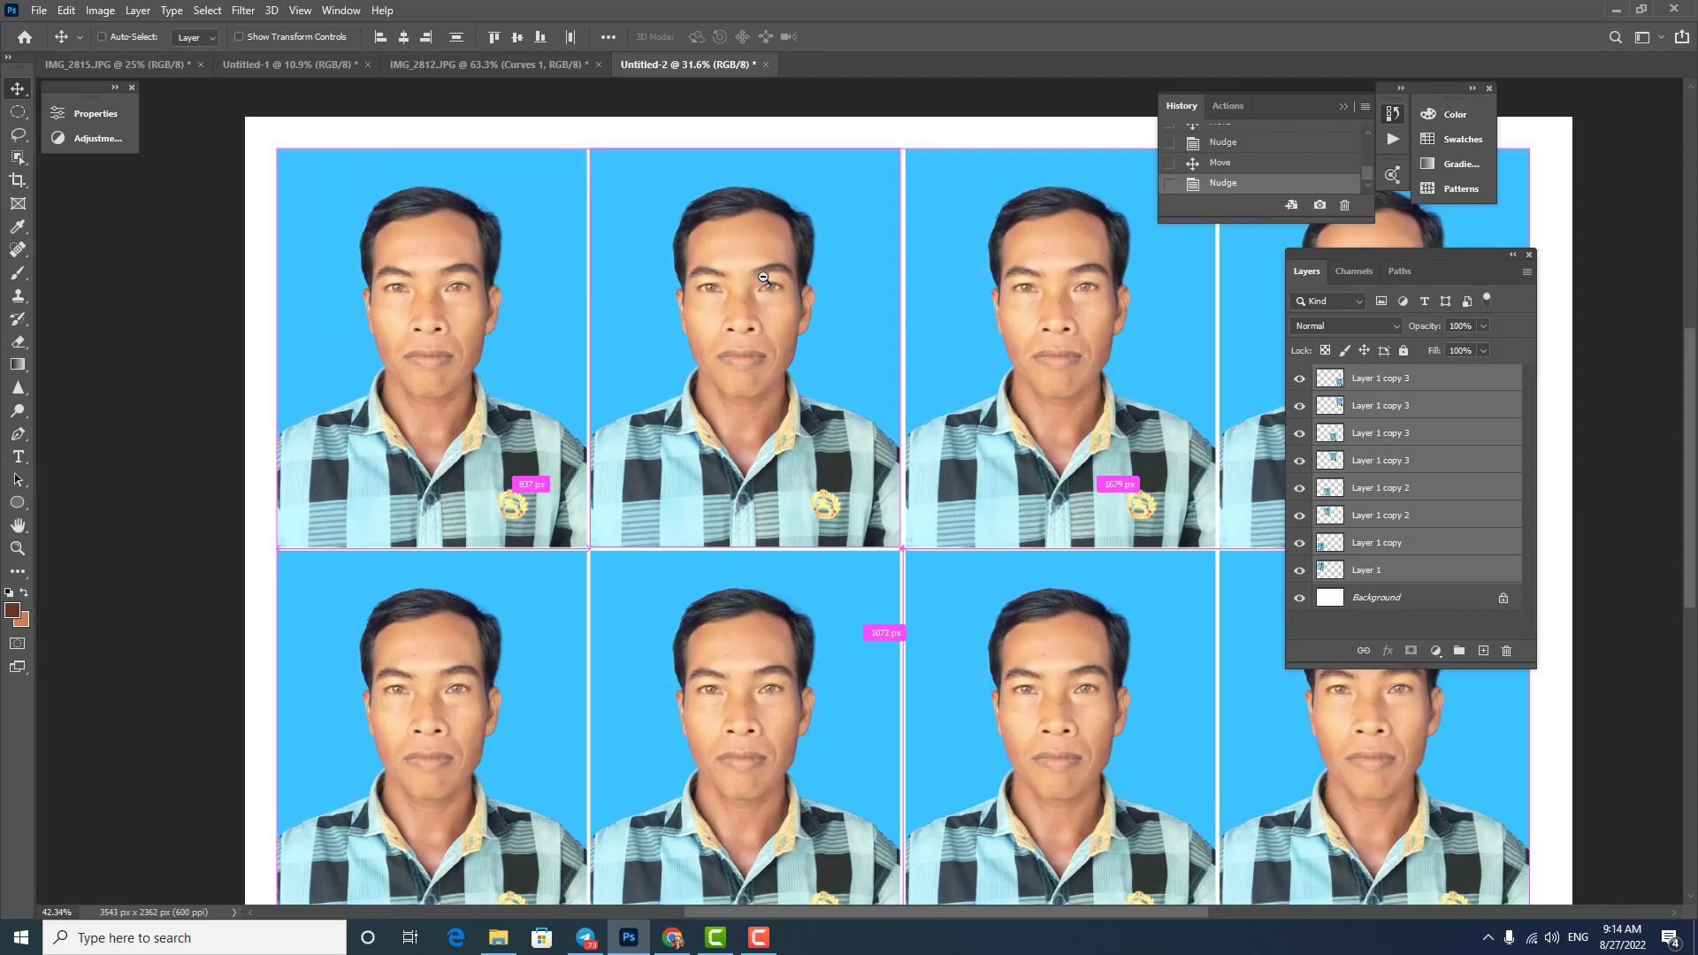
pyautogui.scroll(-1, 743, 290)
pyautogui.scroll(1, 751, 288)
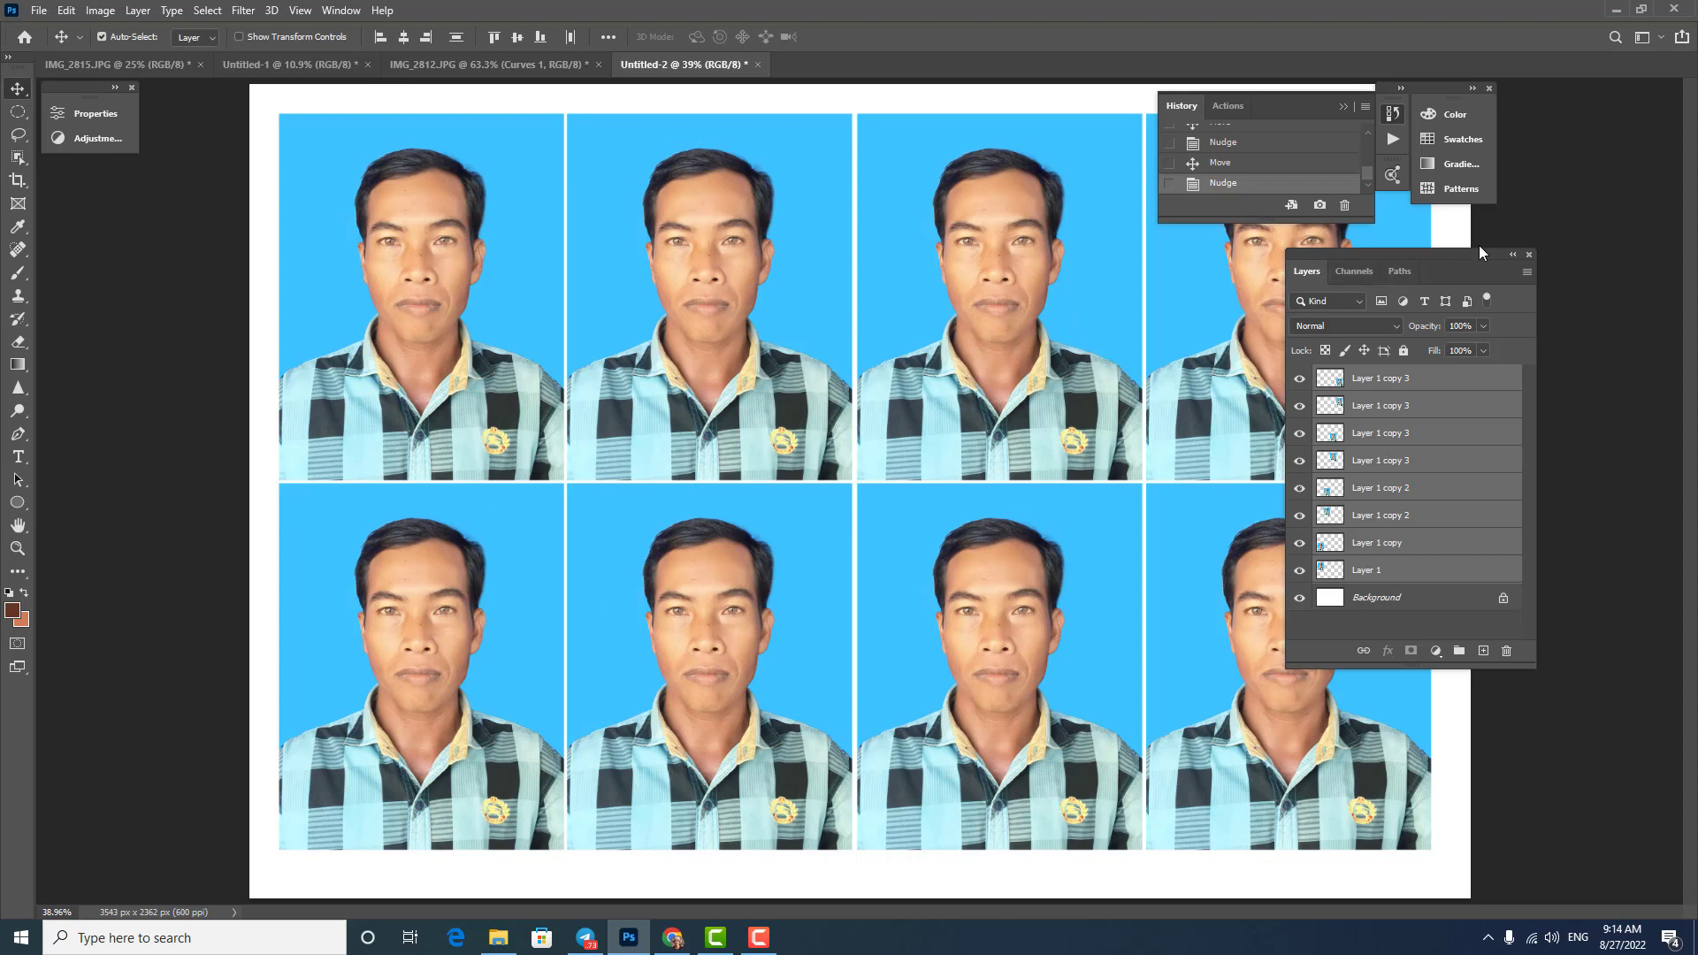
pyautogui.moveTo(1493, 254); pyautogui.dragTo(1645, 230)
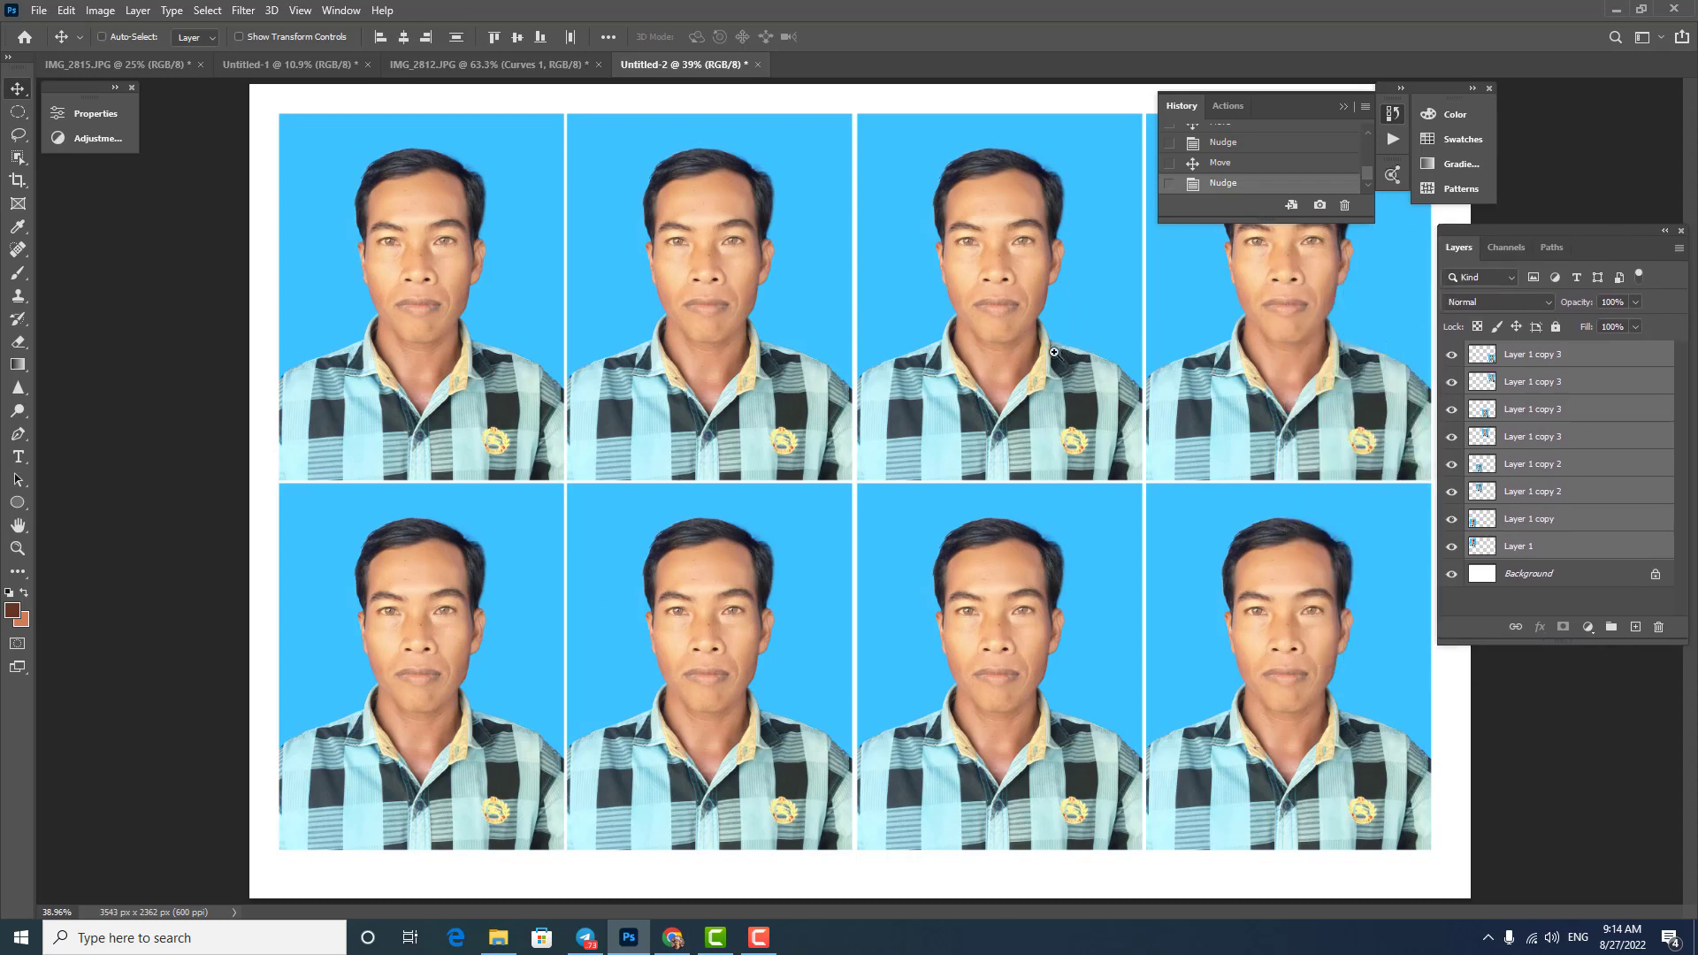
pyautogui.scroll(-3, 1043, 354)
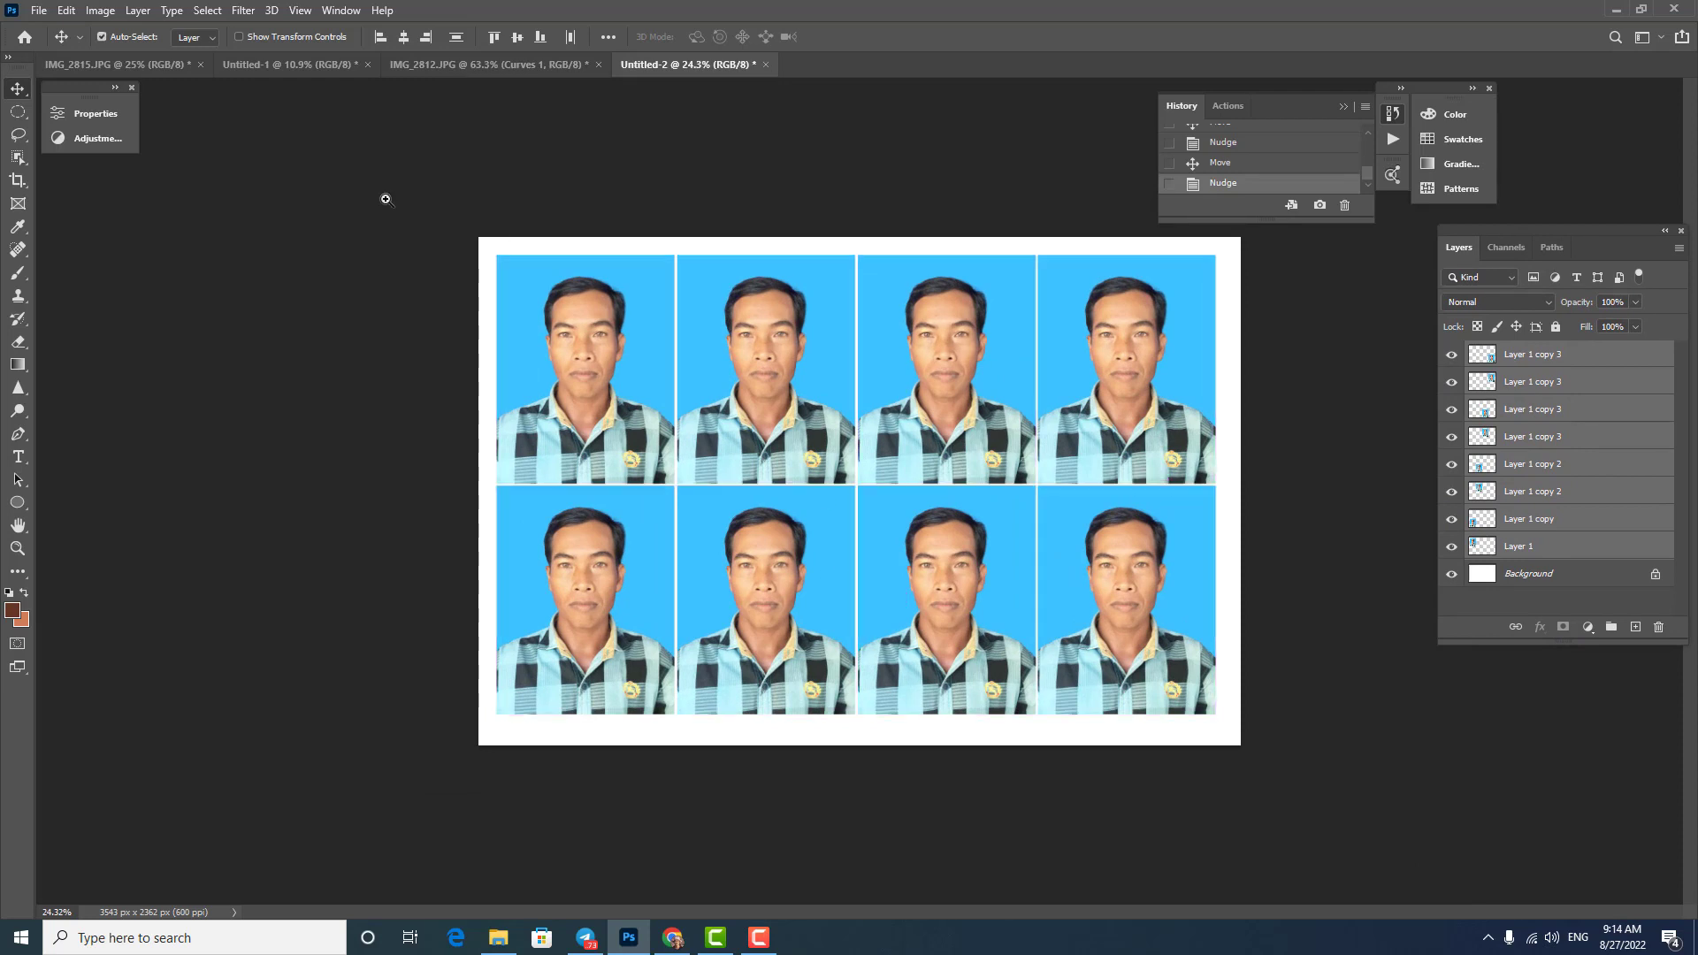
# Select all eight photo layers and nudge the grid down with two Shift+Down presses
pyautogui.moveTo(408, 136); pyautogui.dragTo(880, 593)
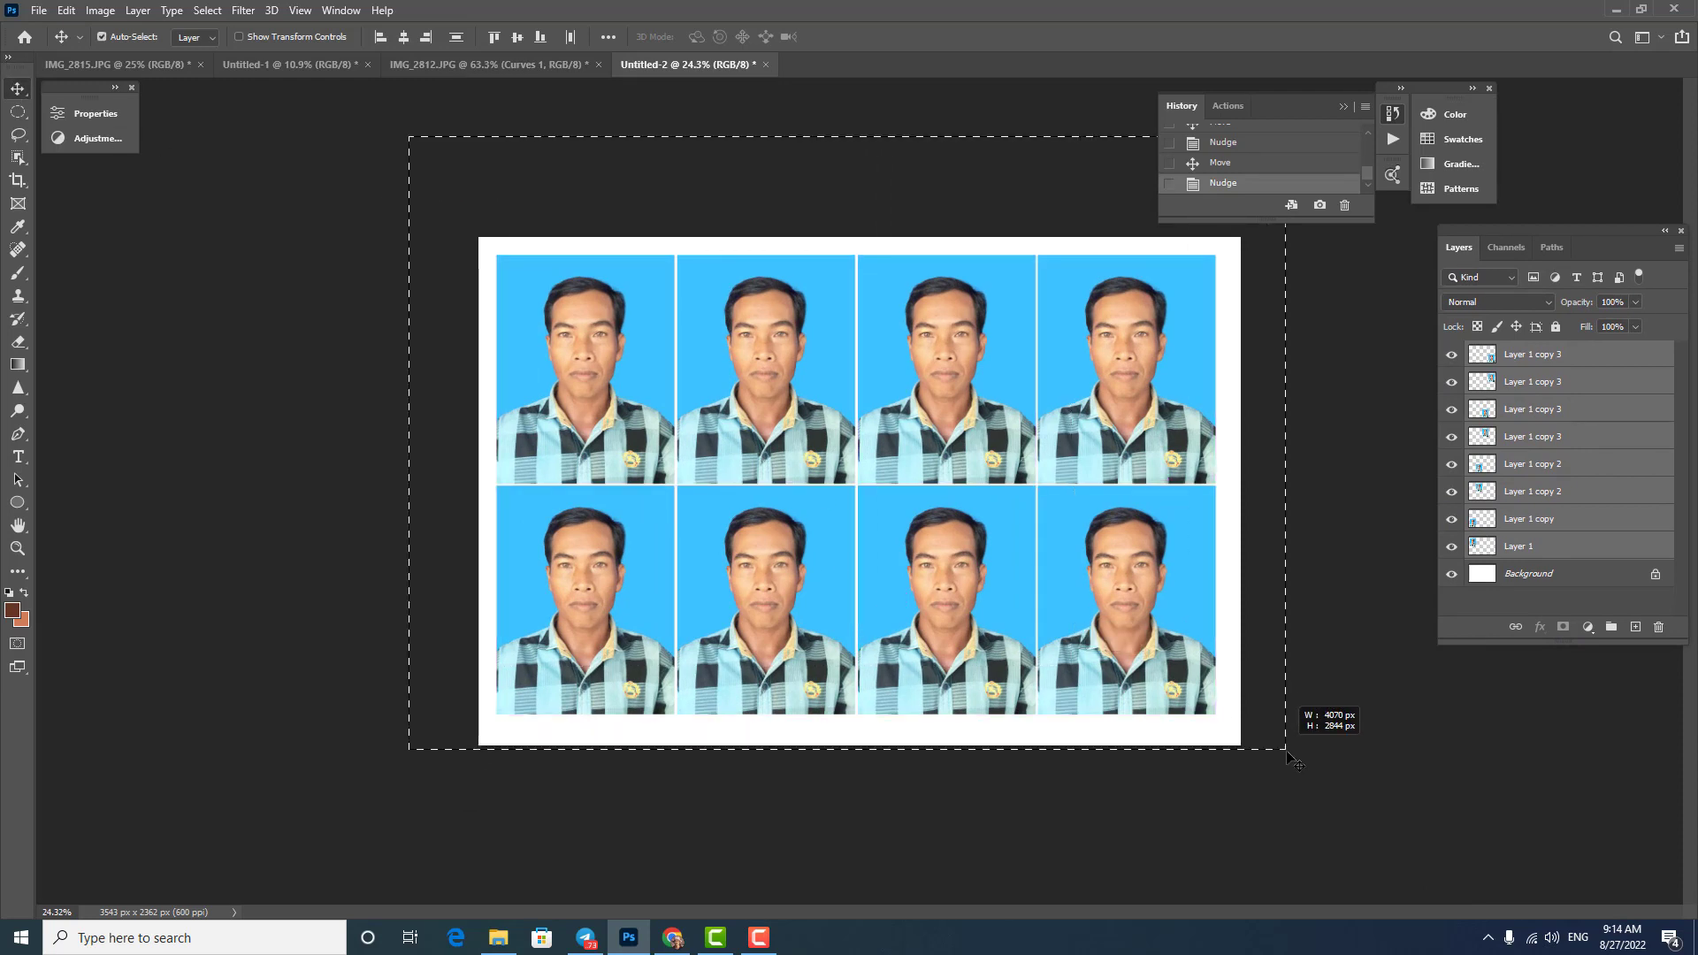
pyautogui.moveTo(1106, 680); pyautogui.dragTo(1238, 748)
pyautogui.hotkey('shift', 'Down')
pyautogui.hotkey('shift', 'Down')
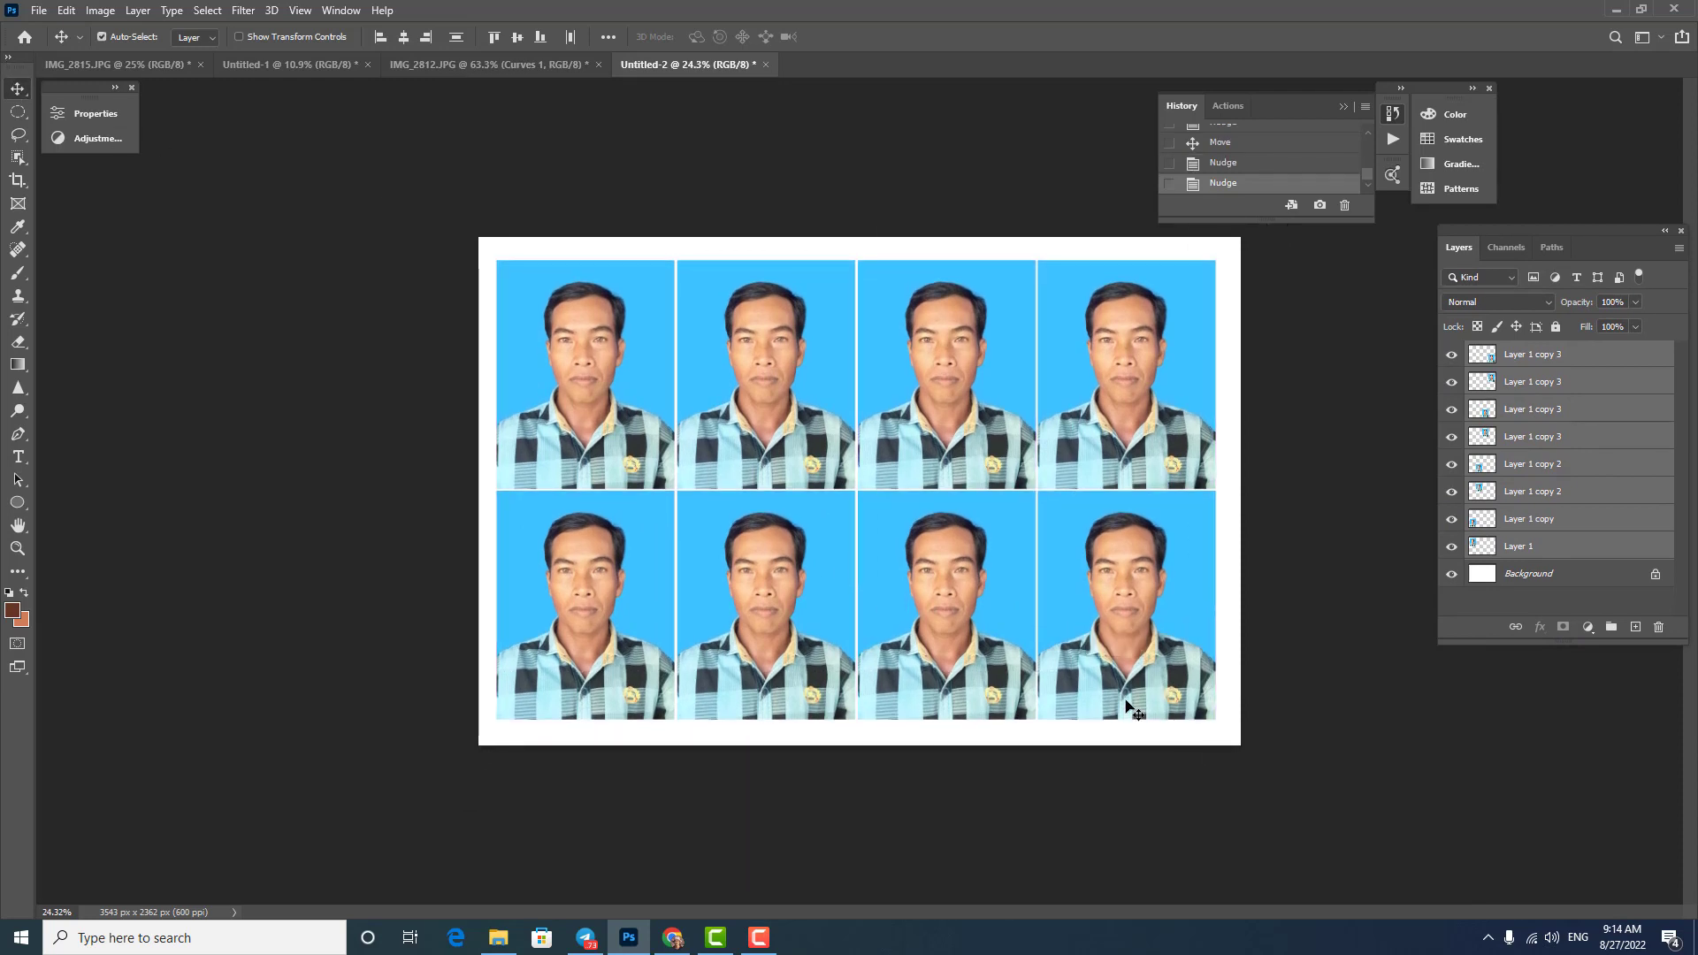
pyautogui.hotkey('shift', 'Down')
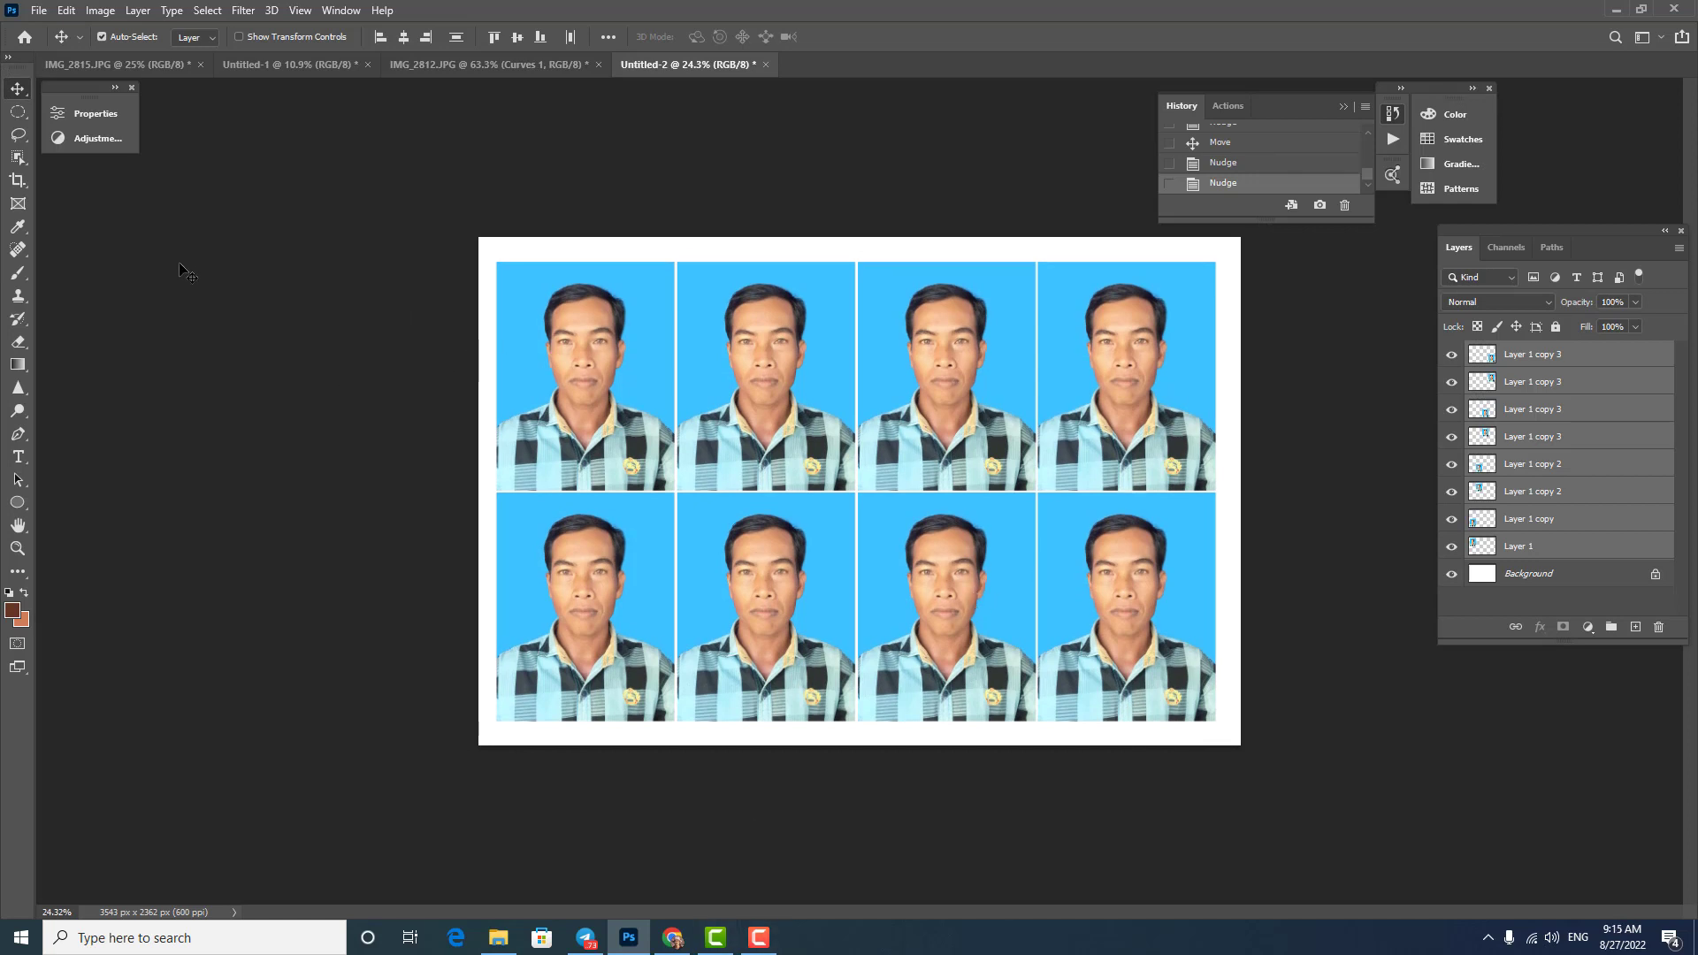
# Deselect all layers and move the Layers panel lower and to the right
pyautogui.click(1587, 359)
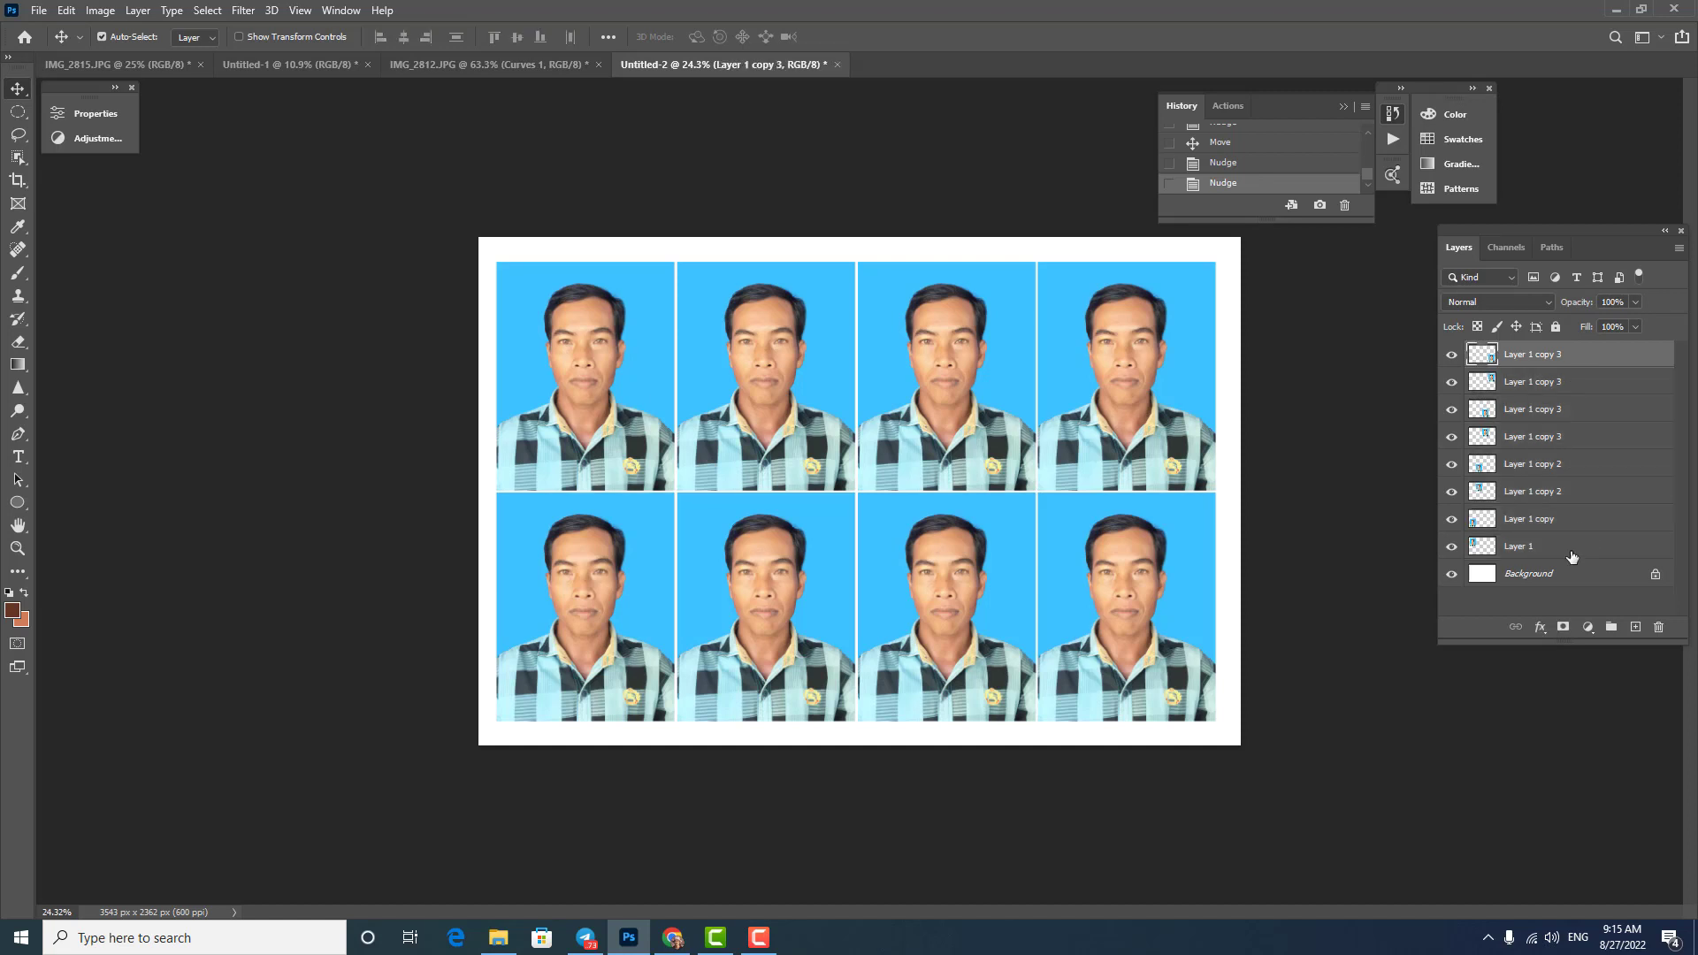
pyautogui.keyDown('shift'); pyautogui.click(1529, 573); pyautogui.keyUp('shift')
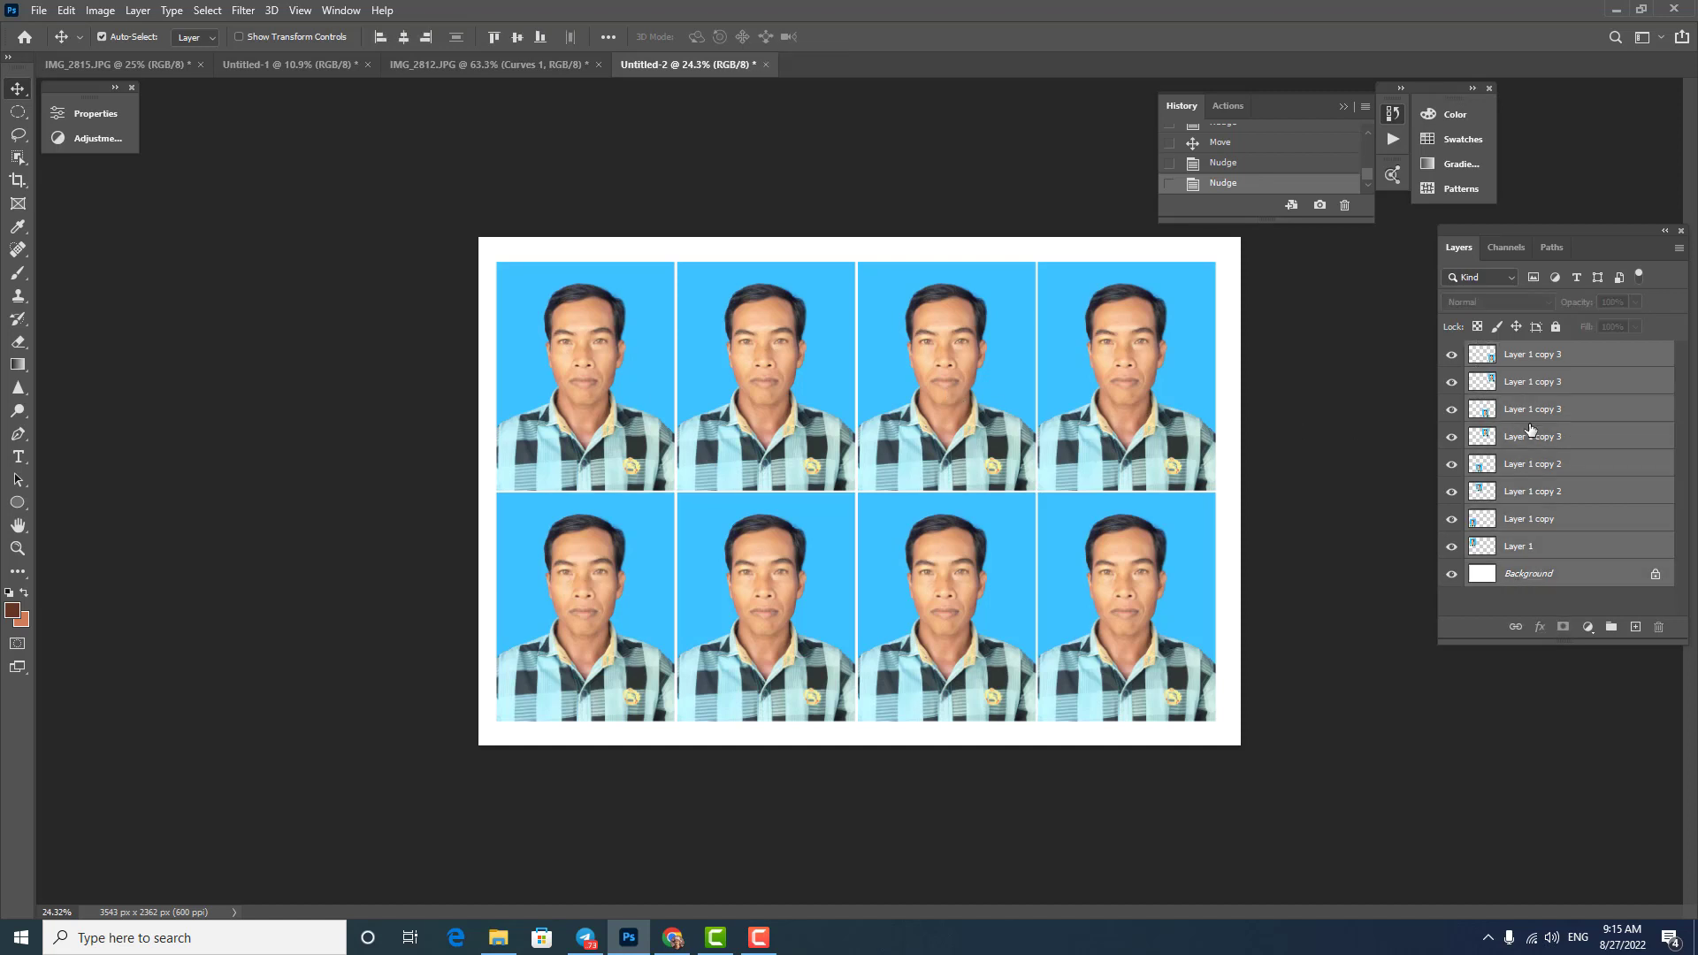
pyautogui.moveTo(1109, 412)
pyautogui.mouseDown()
pyautogui.moveTo(1184, 391)
pyautogui.moveTo(1095, 431)
pyautogui.mouseUp()
pyautogui.click(1506, 598)
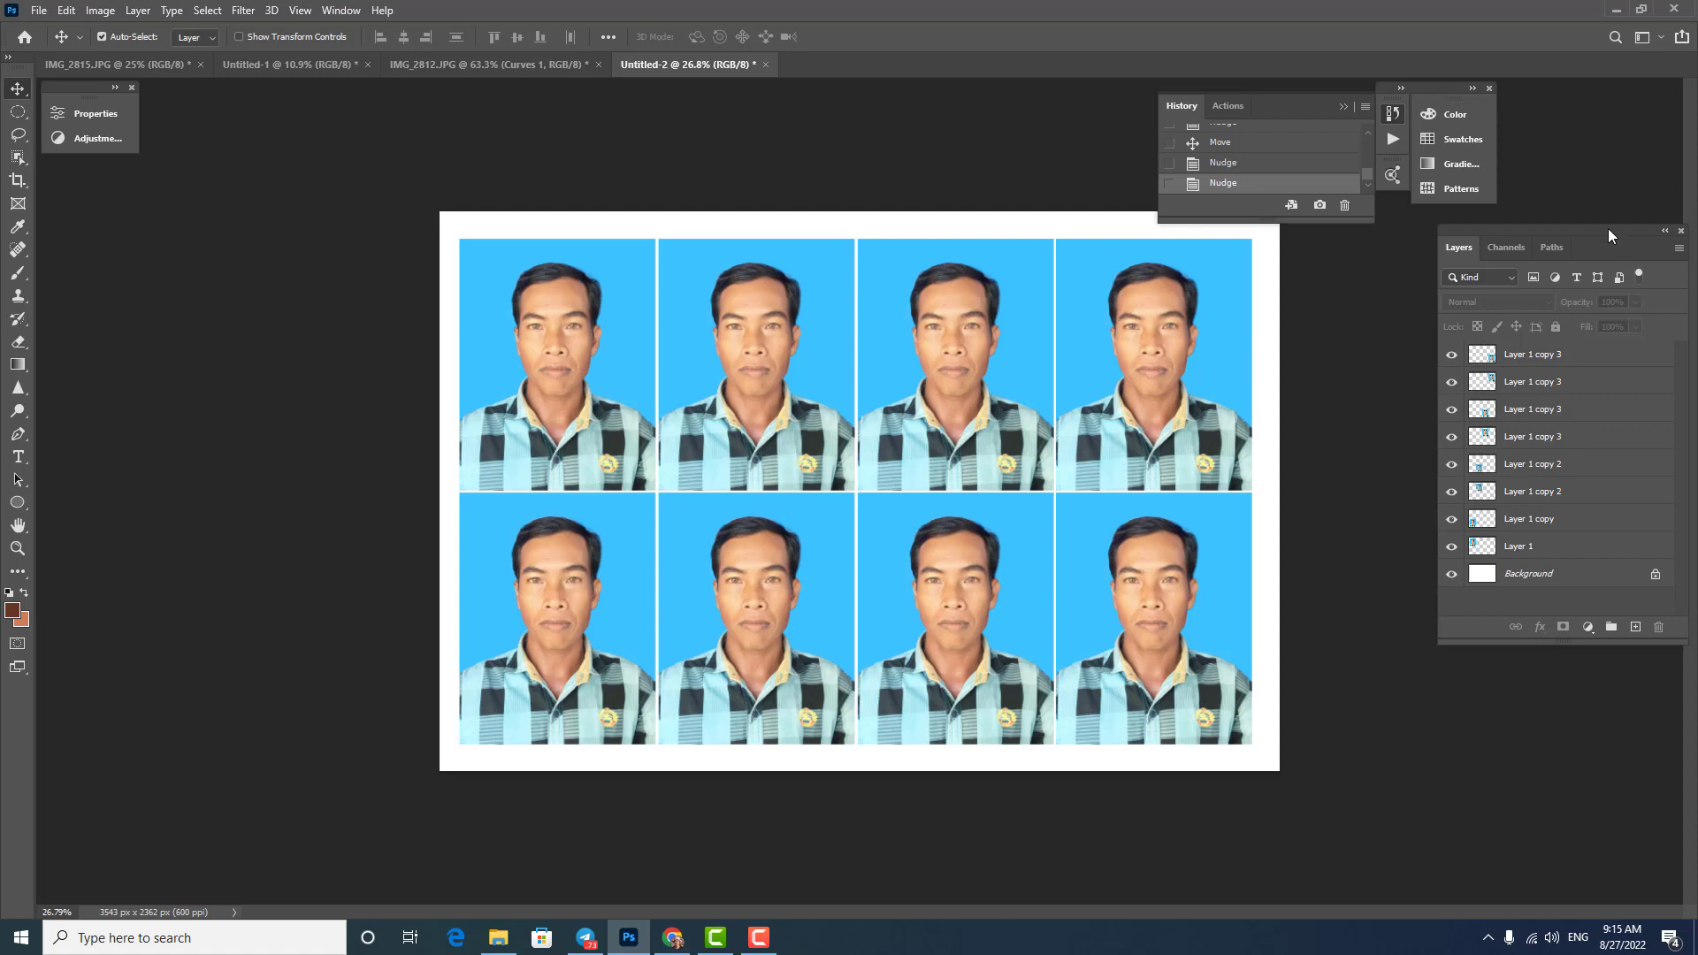
pyautogui.moveTo(1608, 228); pyautogui.dragTo(1640, 324)
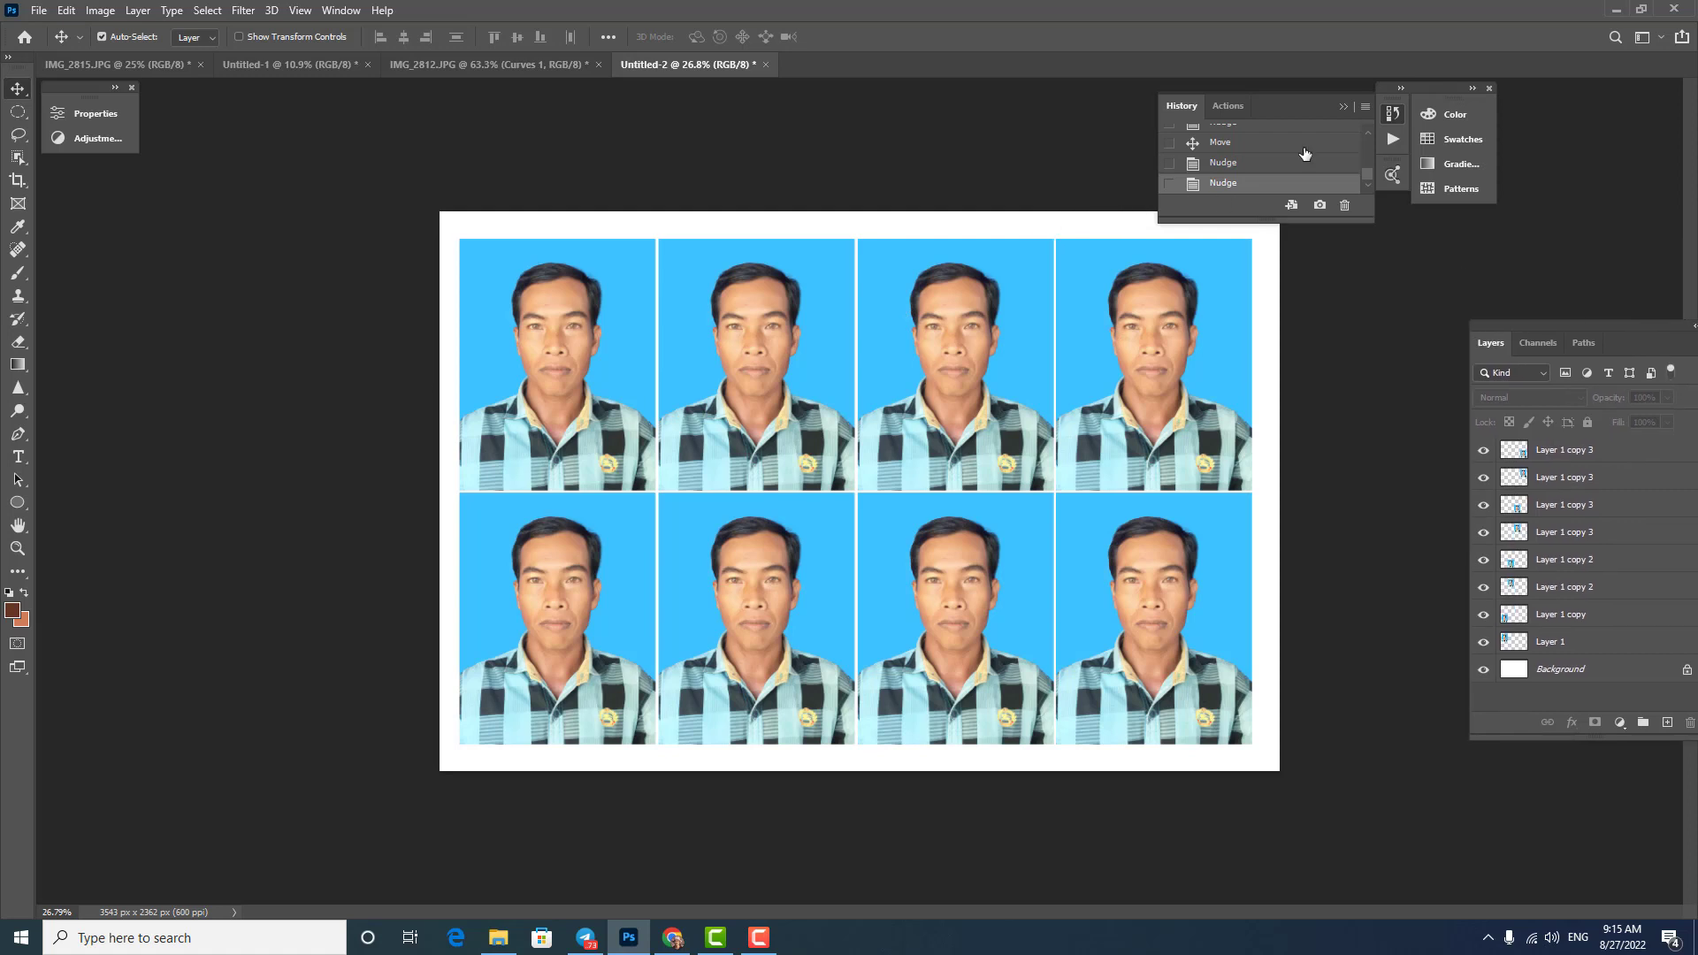